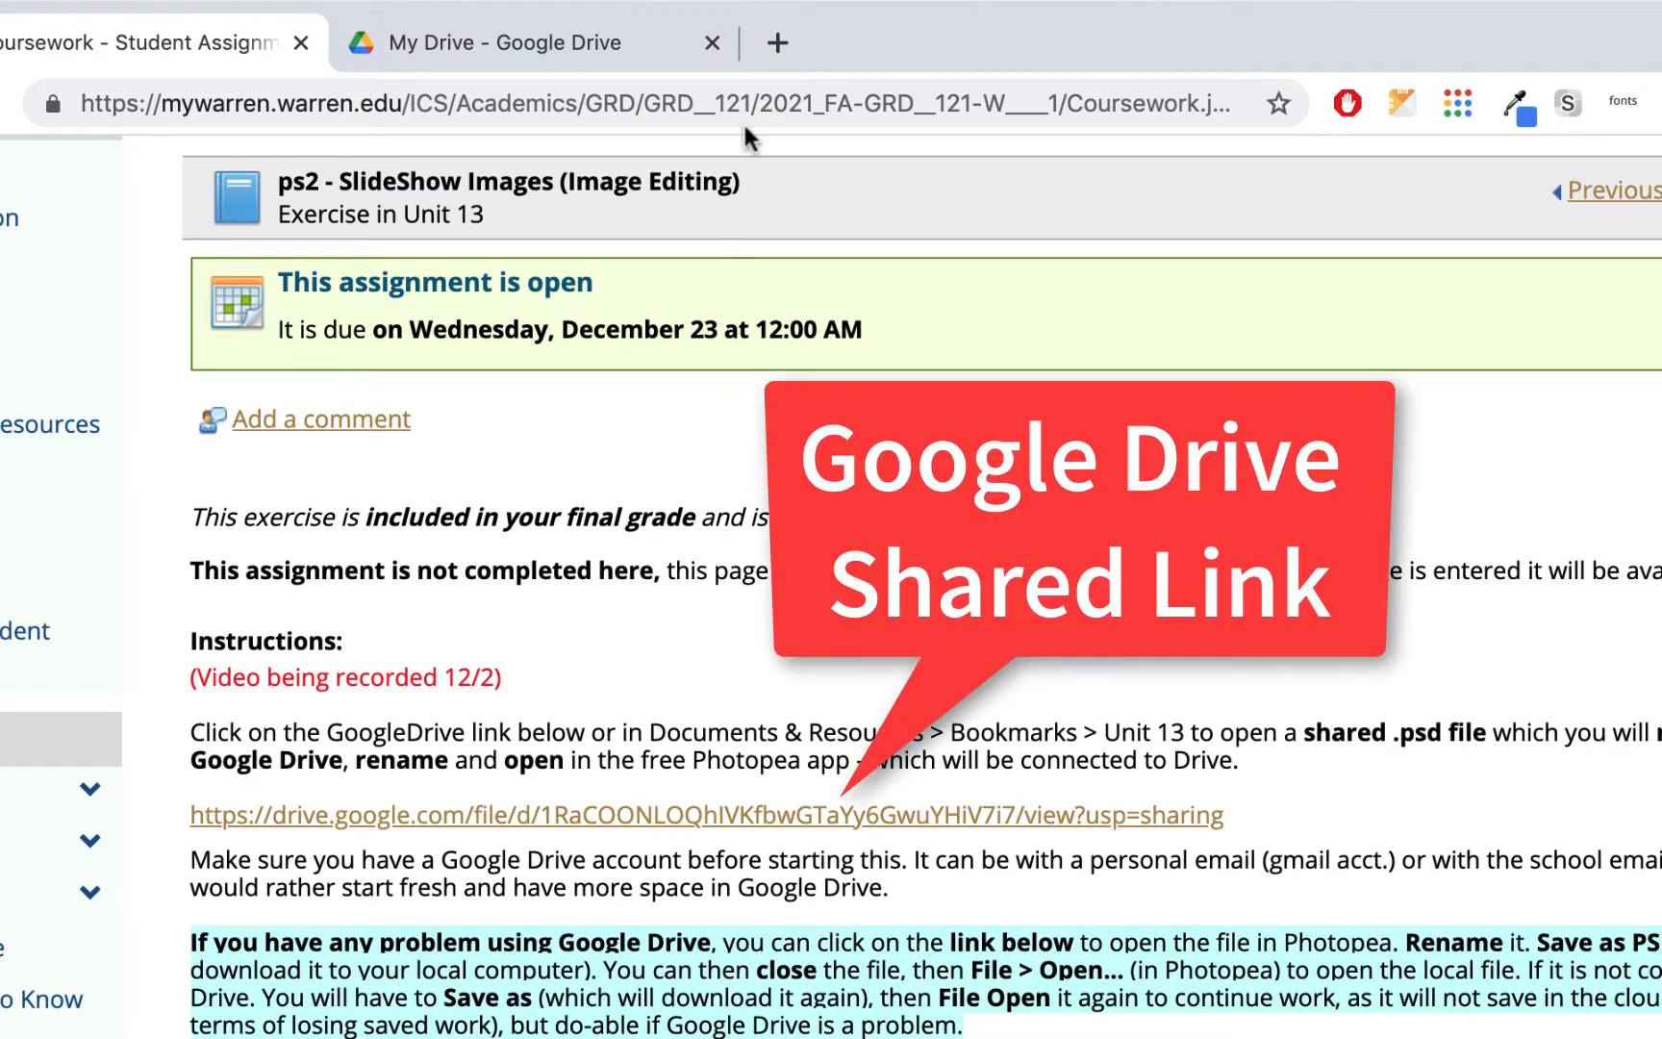
Download the shared ps2_slideshow-images_LastF.psd file from the assignment link and locate it in the Downloads folder
click(948, 817)
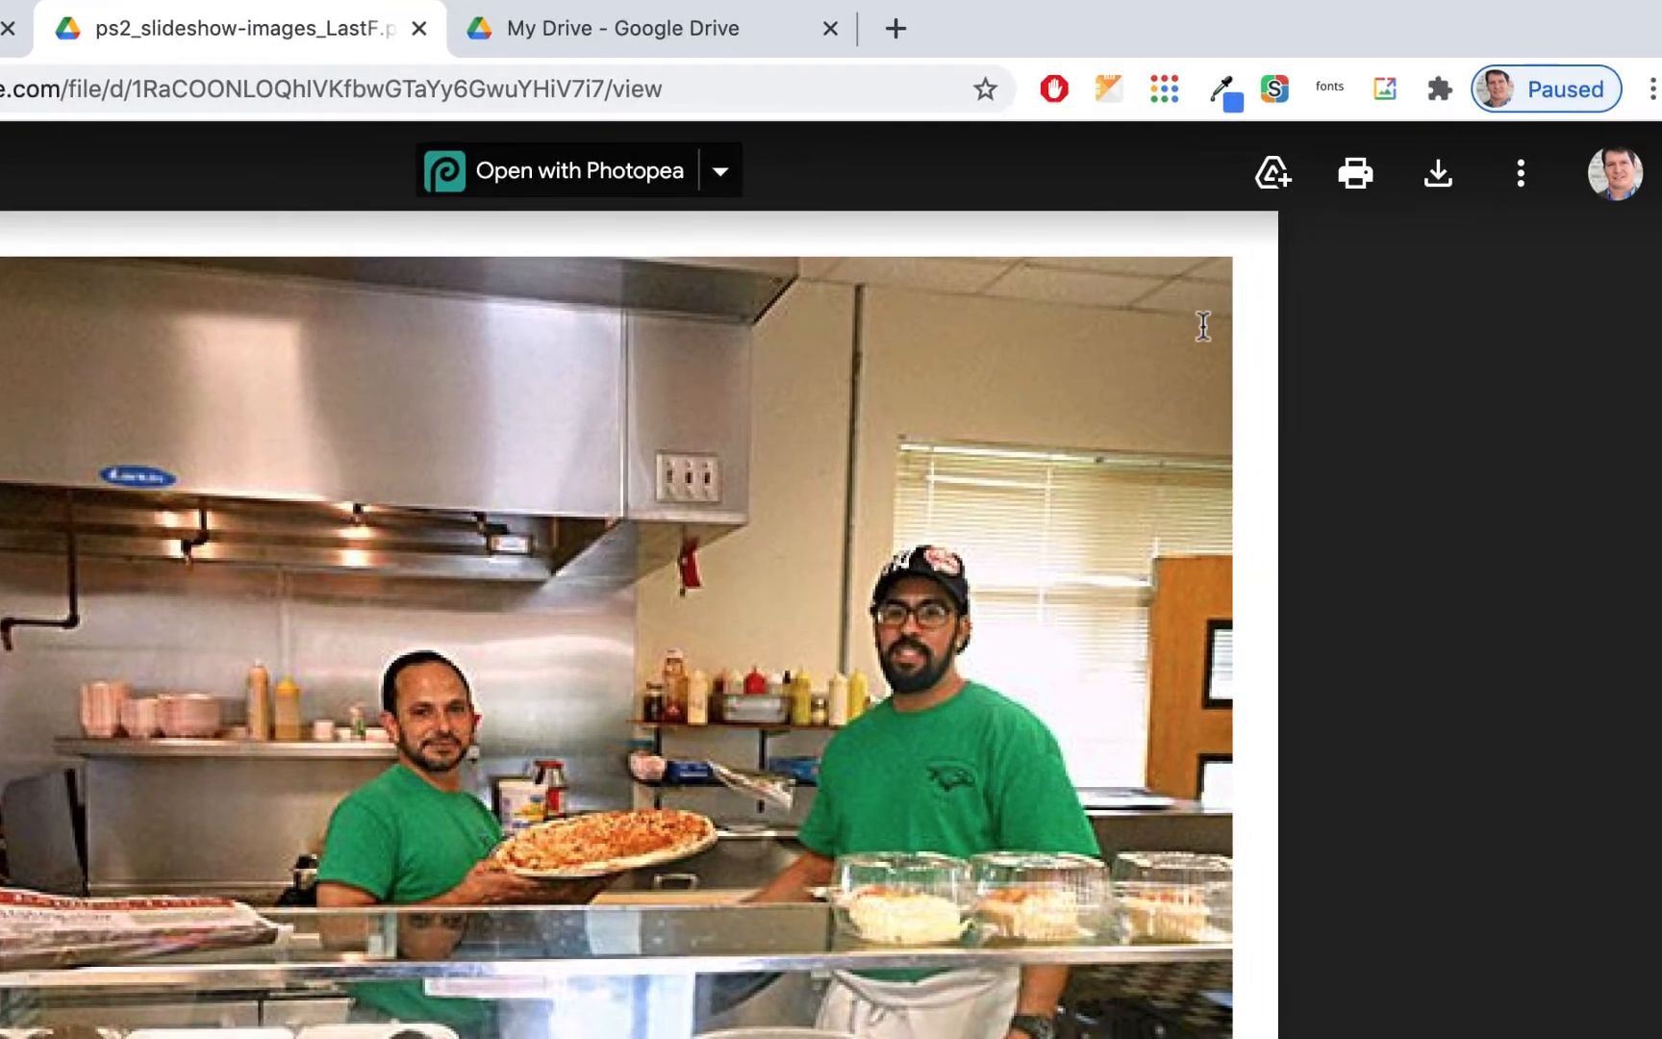
click(1440, 173)
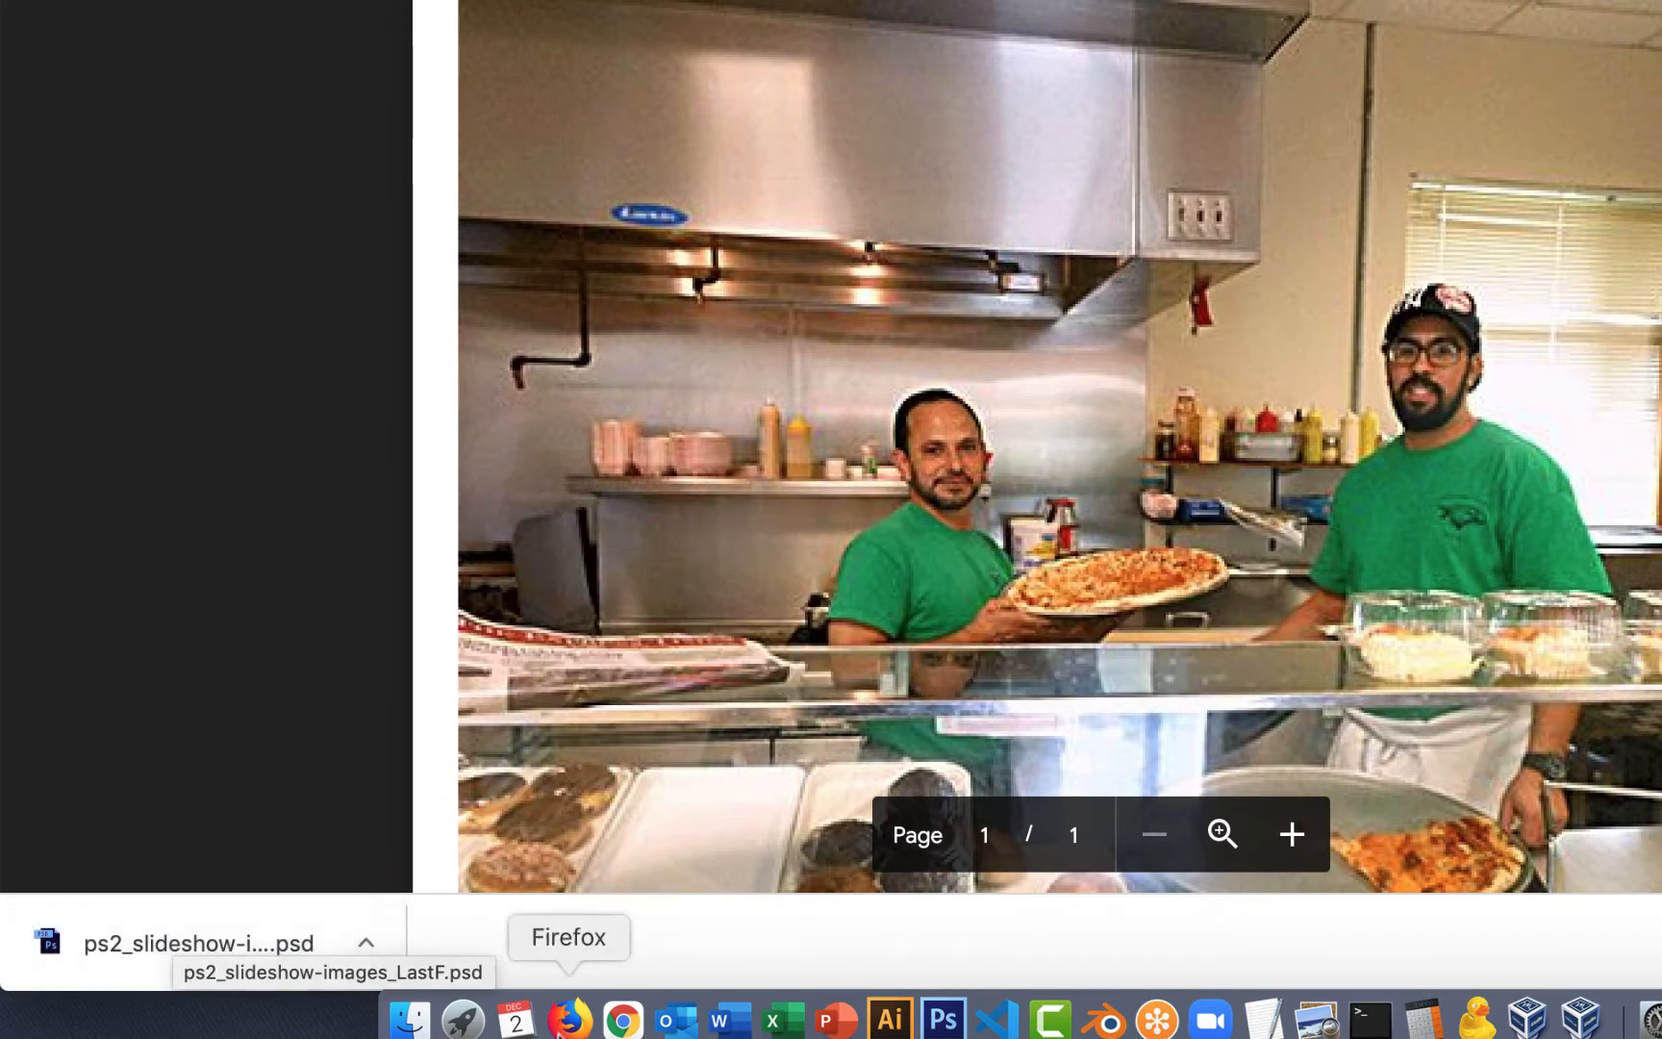
click(411, 1021)
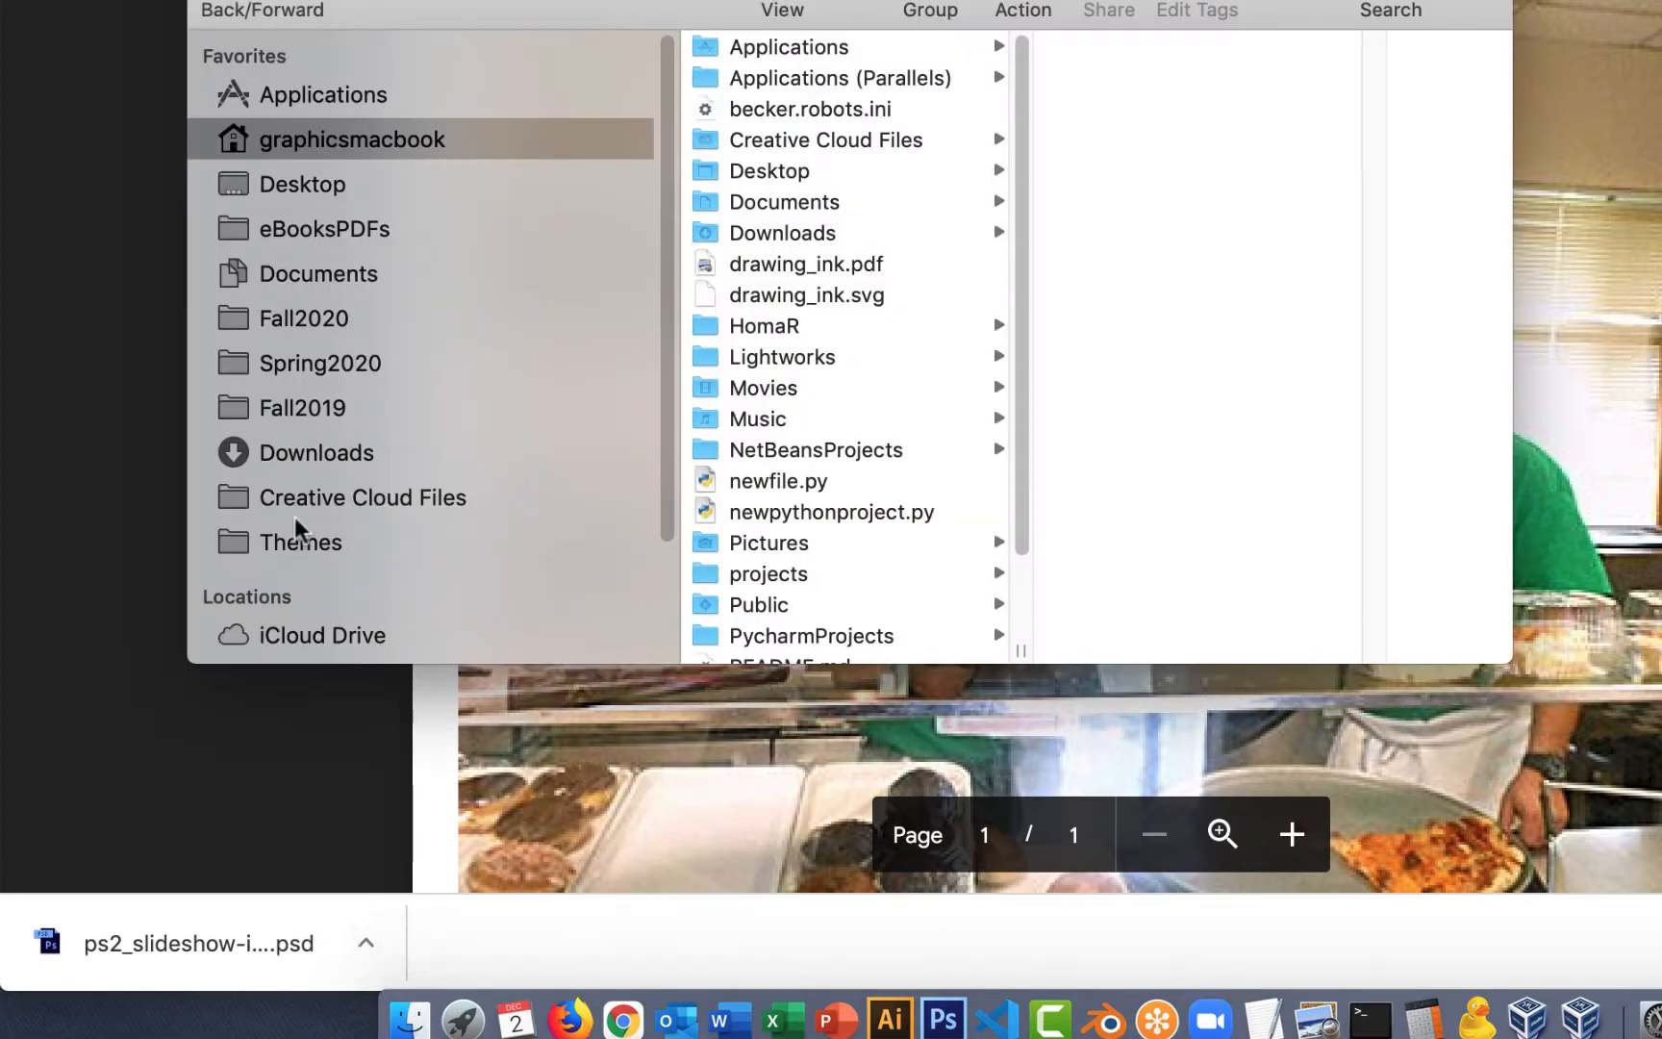
click(309, 450)
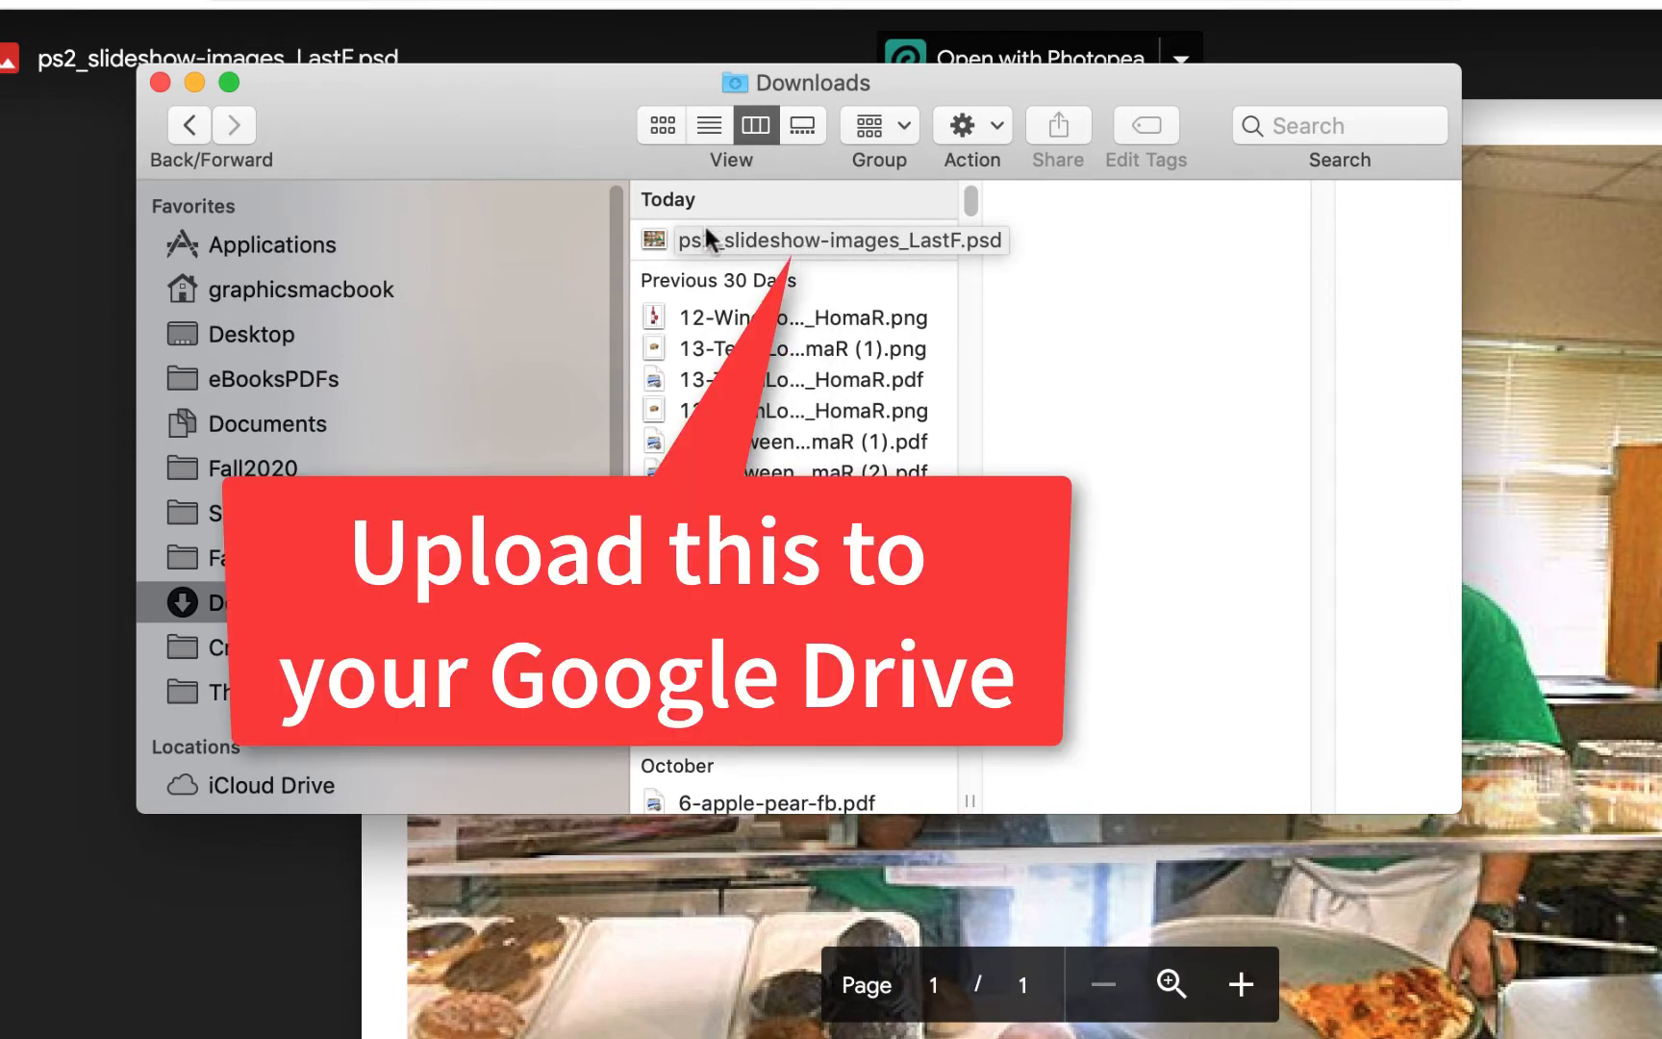
click(702, 238)
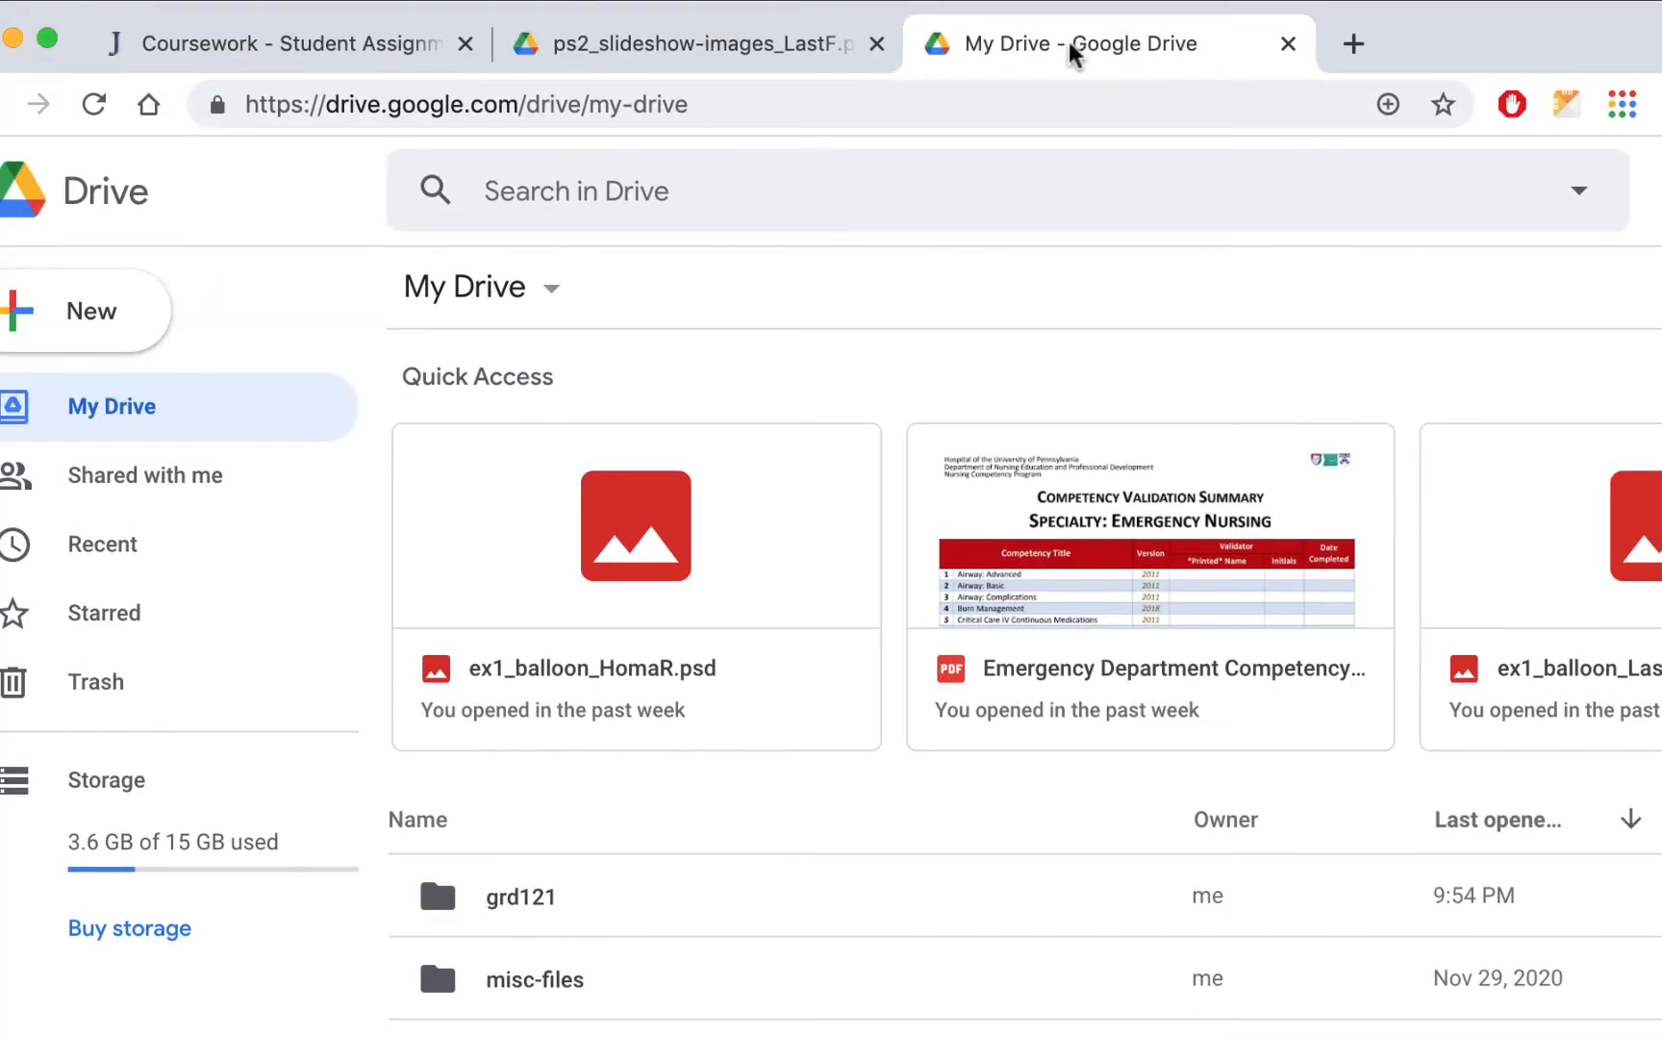
Upload the downloaded .psd file from the Downloads folder into the grd121 folder of My Drive
key(super+Tab)
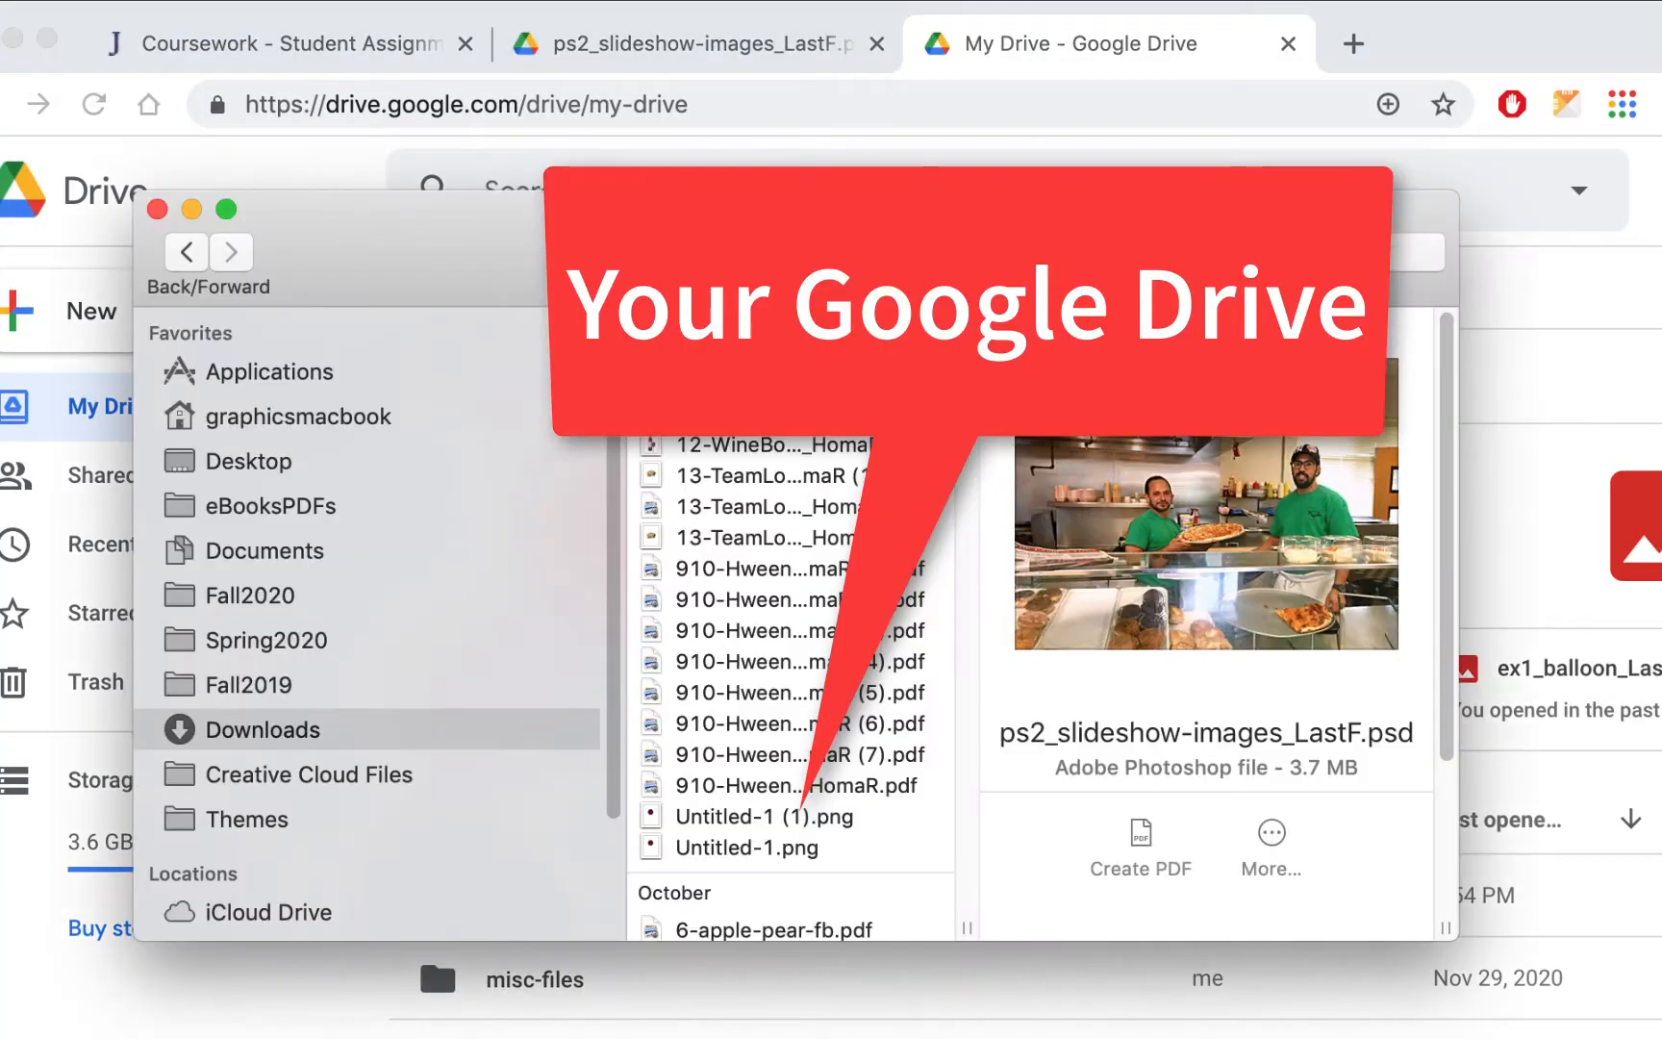
drag(505, 258, 1449, 394)
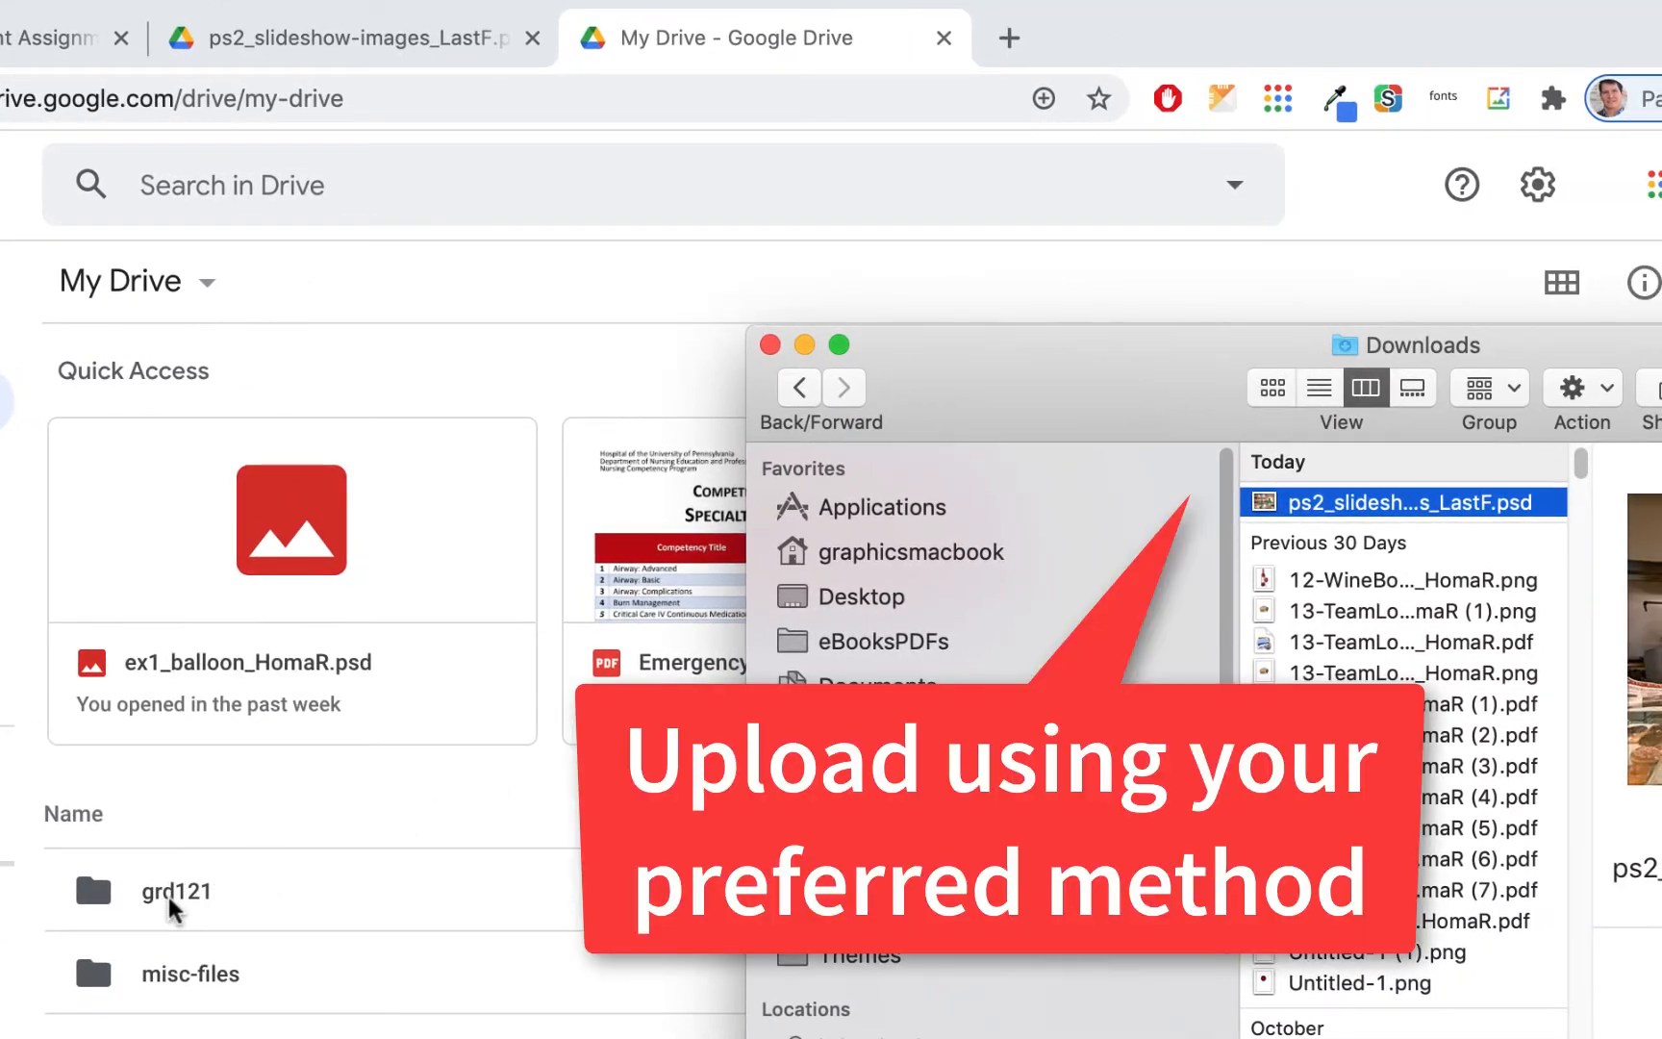
click(168, 901)
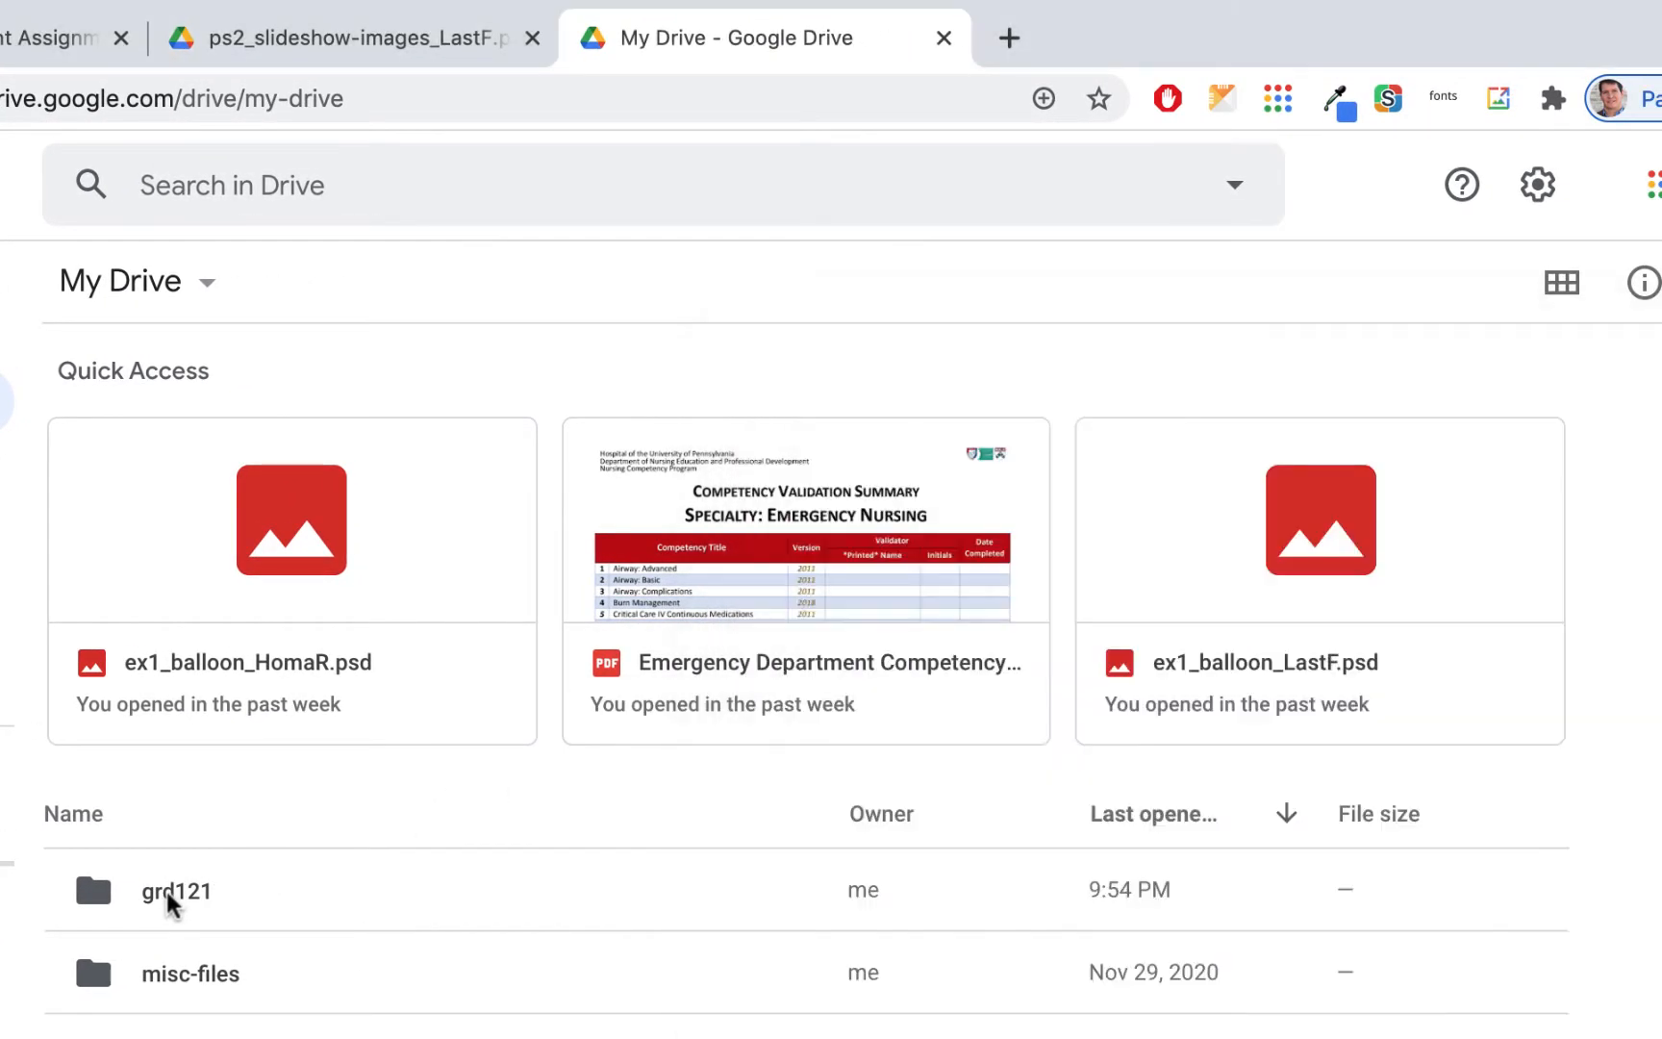
double_click(165, 897)
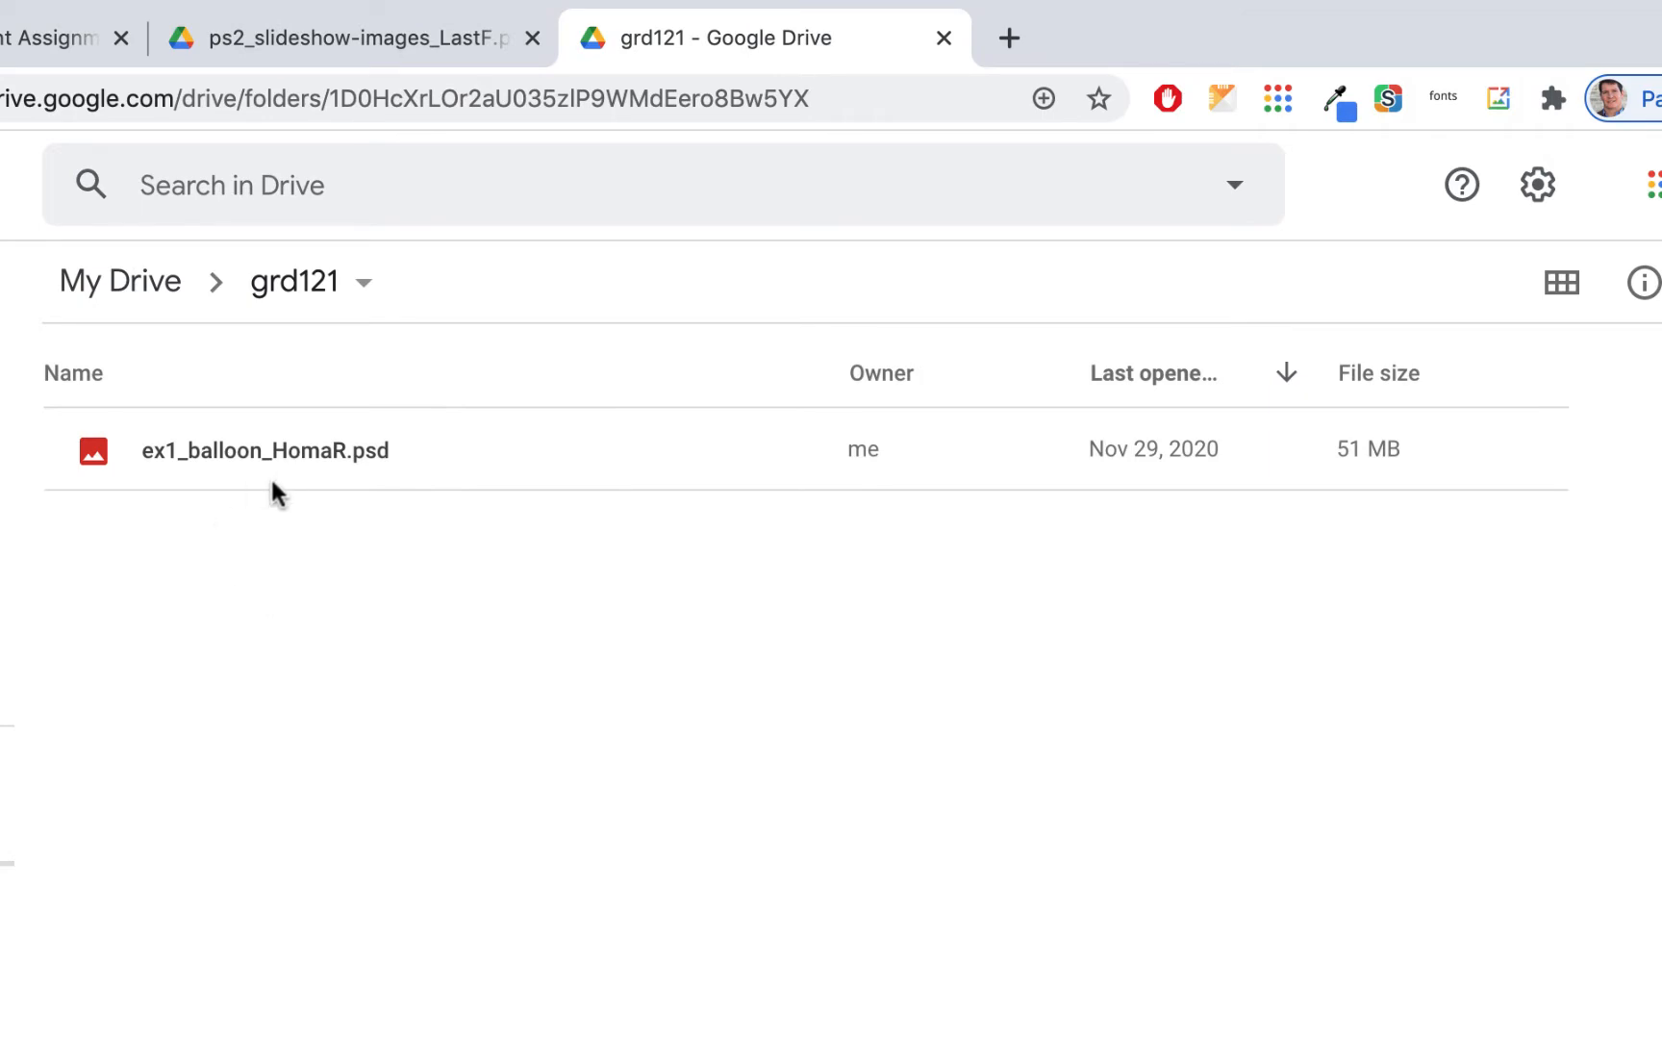
key(super+Tab)
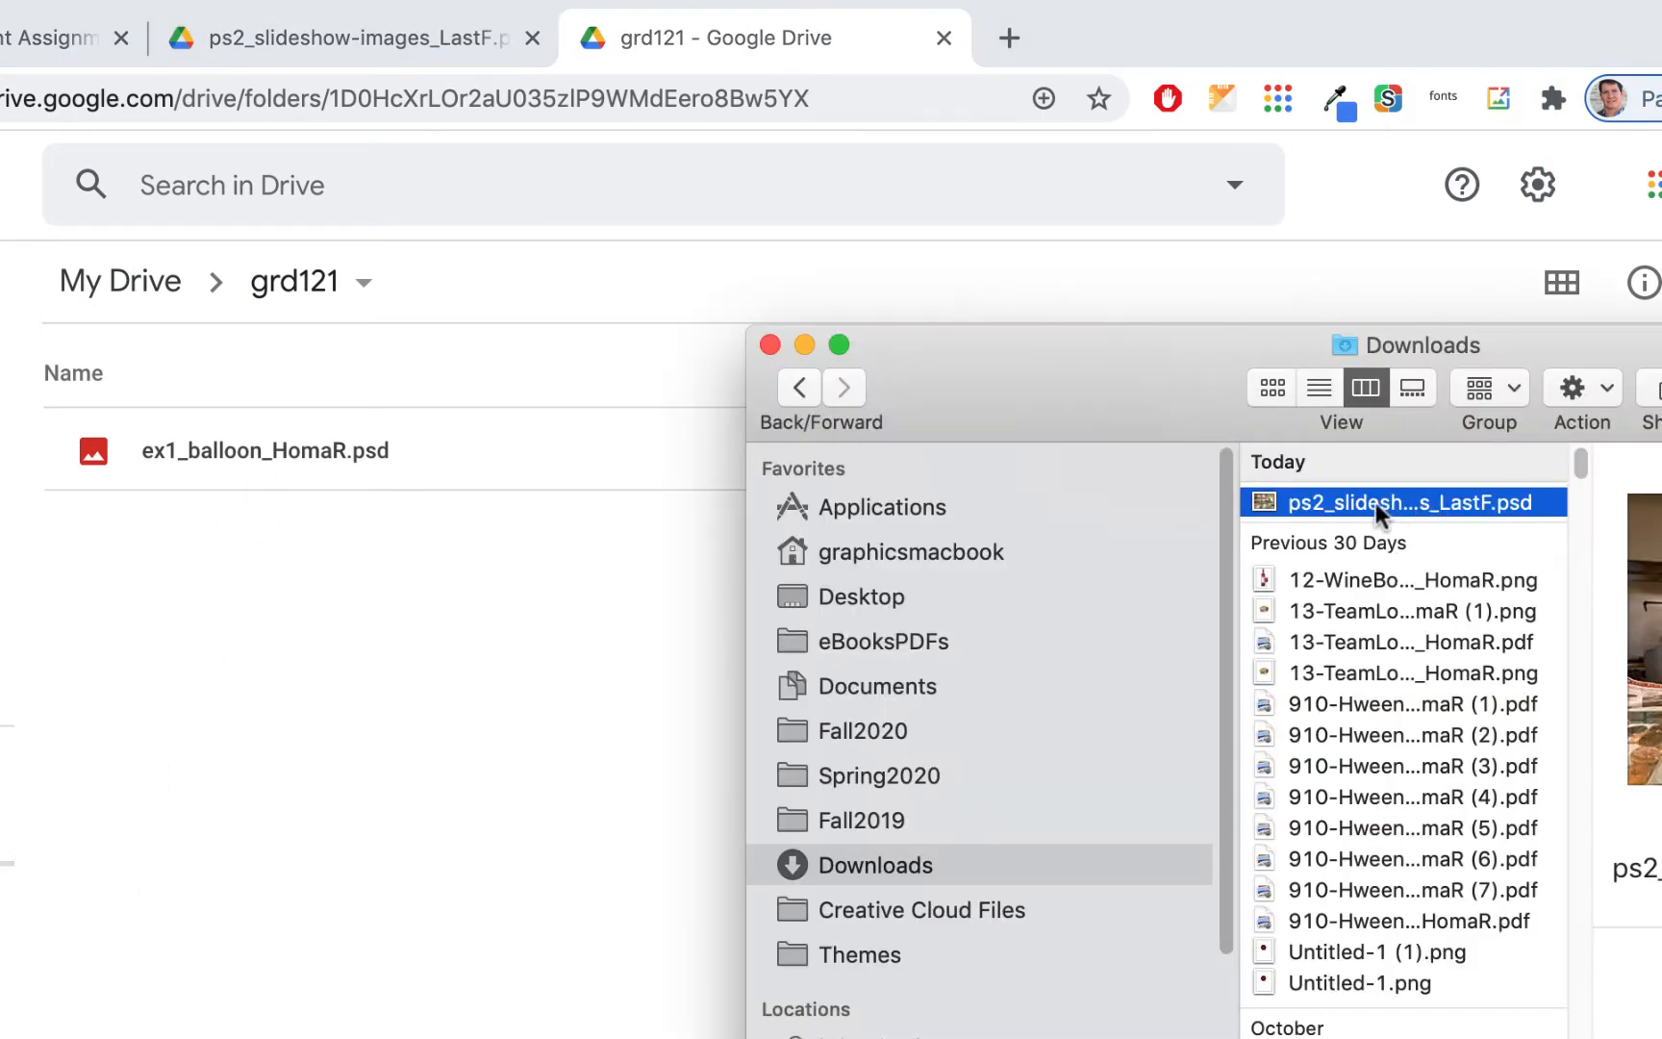
drag(1376, 502, 298, 564)
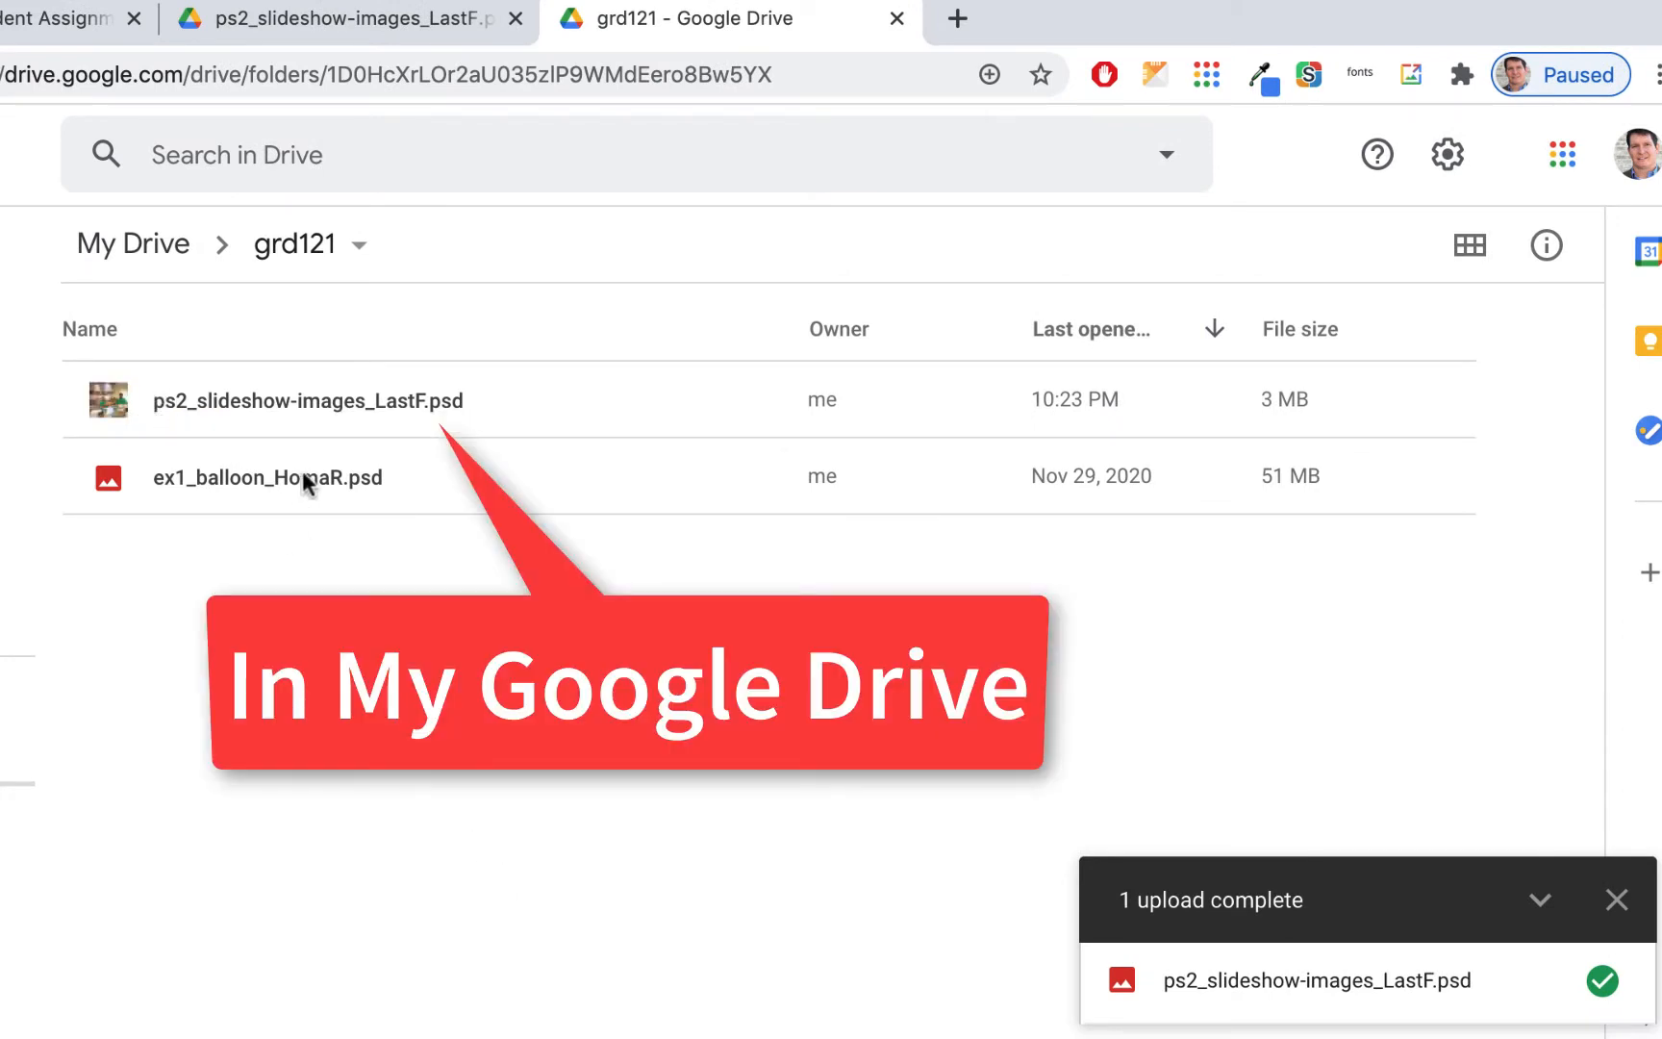
Rename the uploaded file, replacing LastF in its name with your own name and initial
right_click(406, 408)
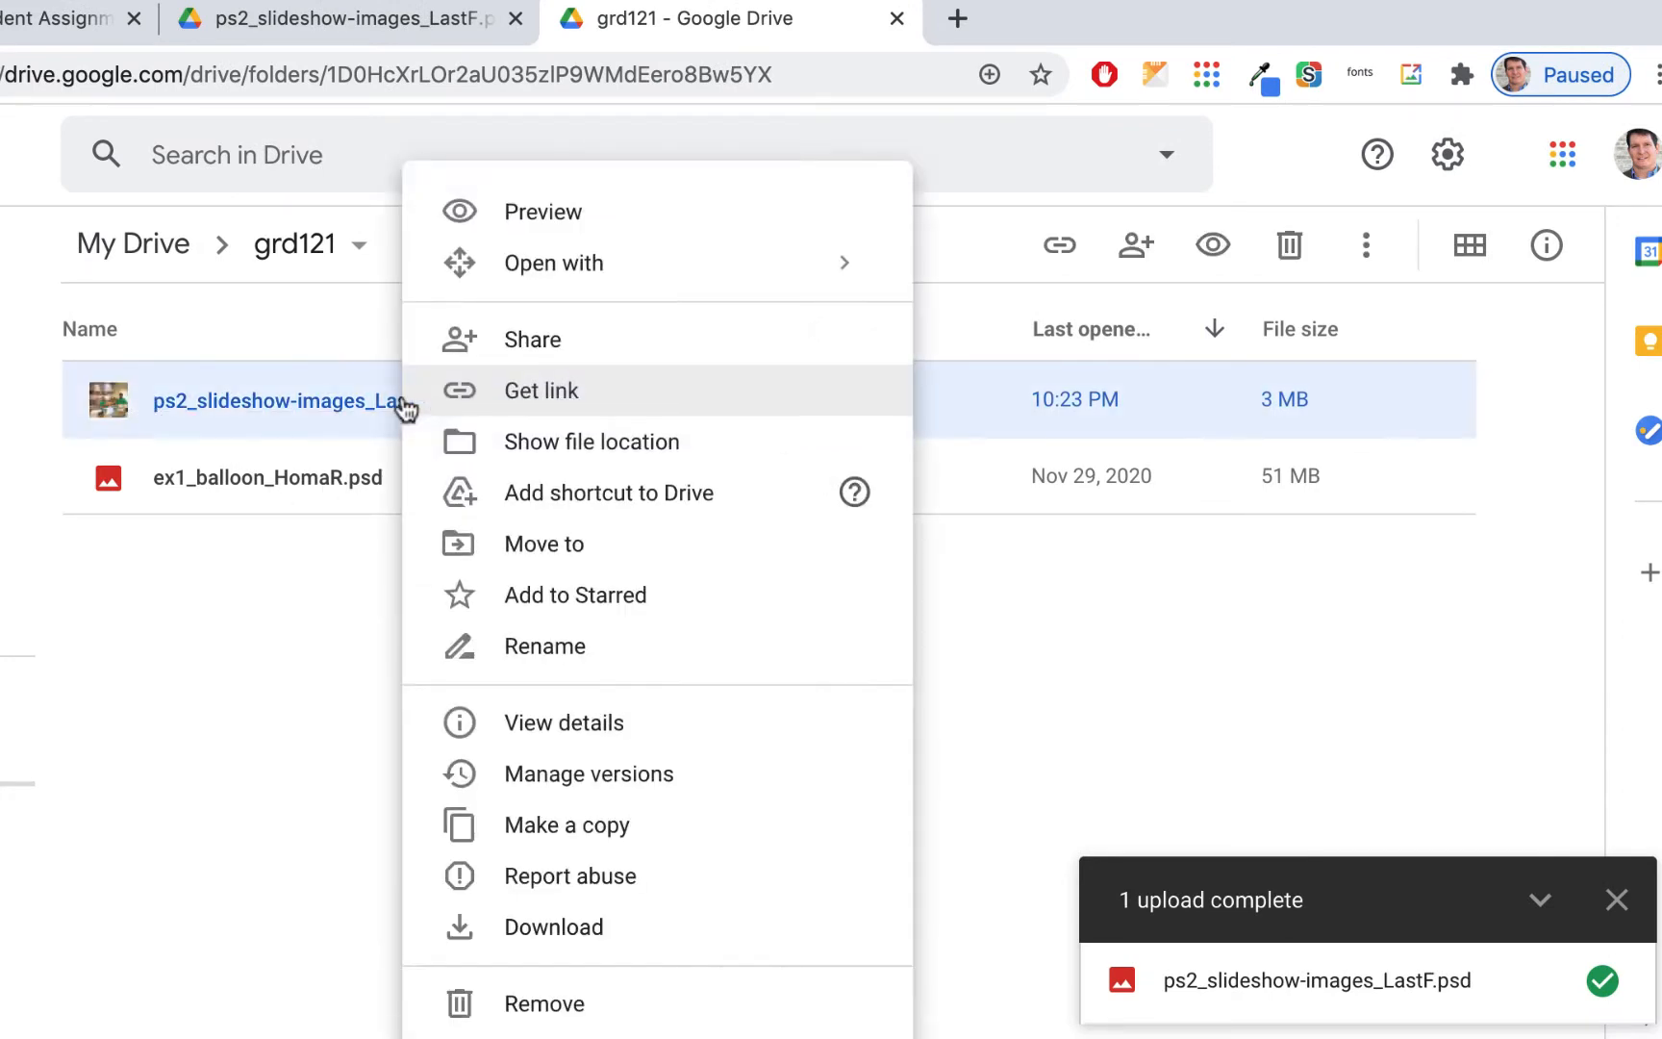
click(519, 646)
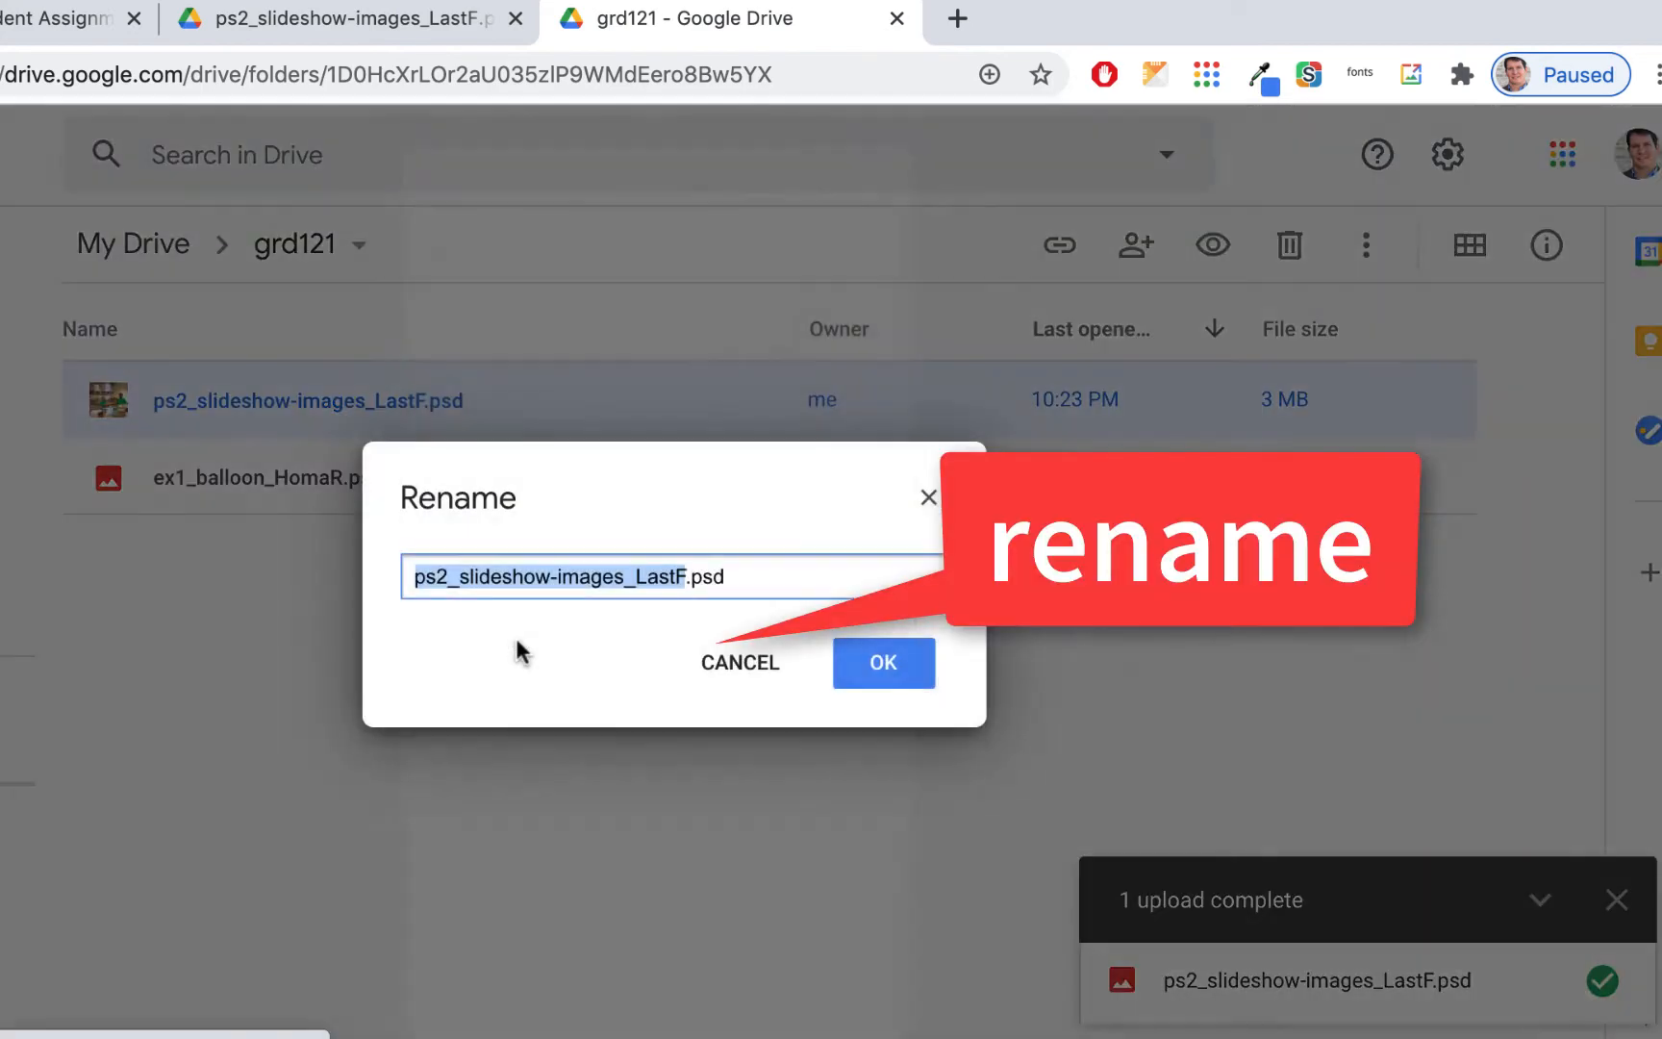
drag(635, 577, 690, 580)
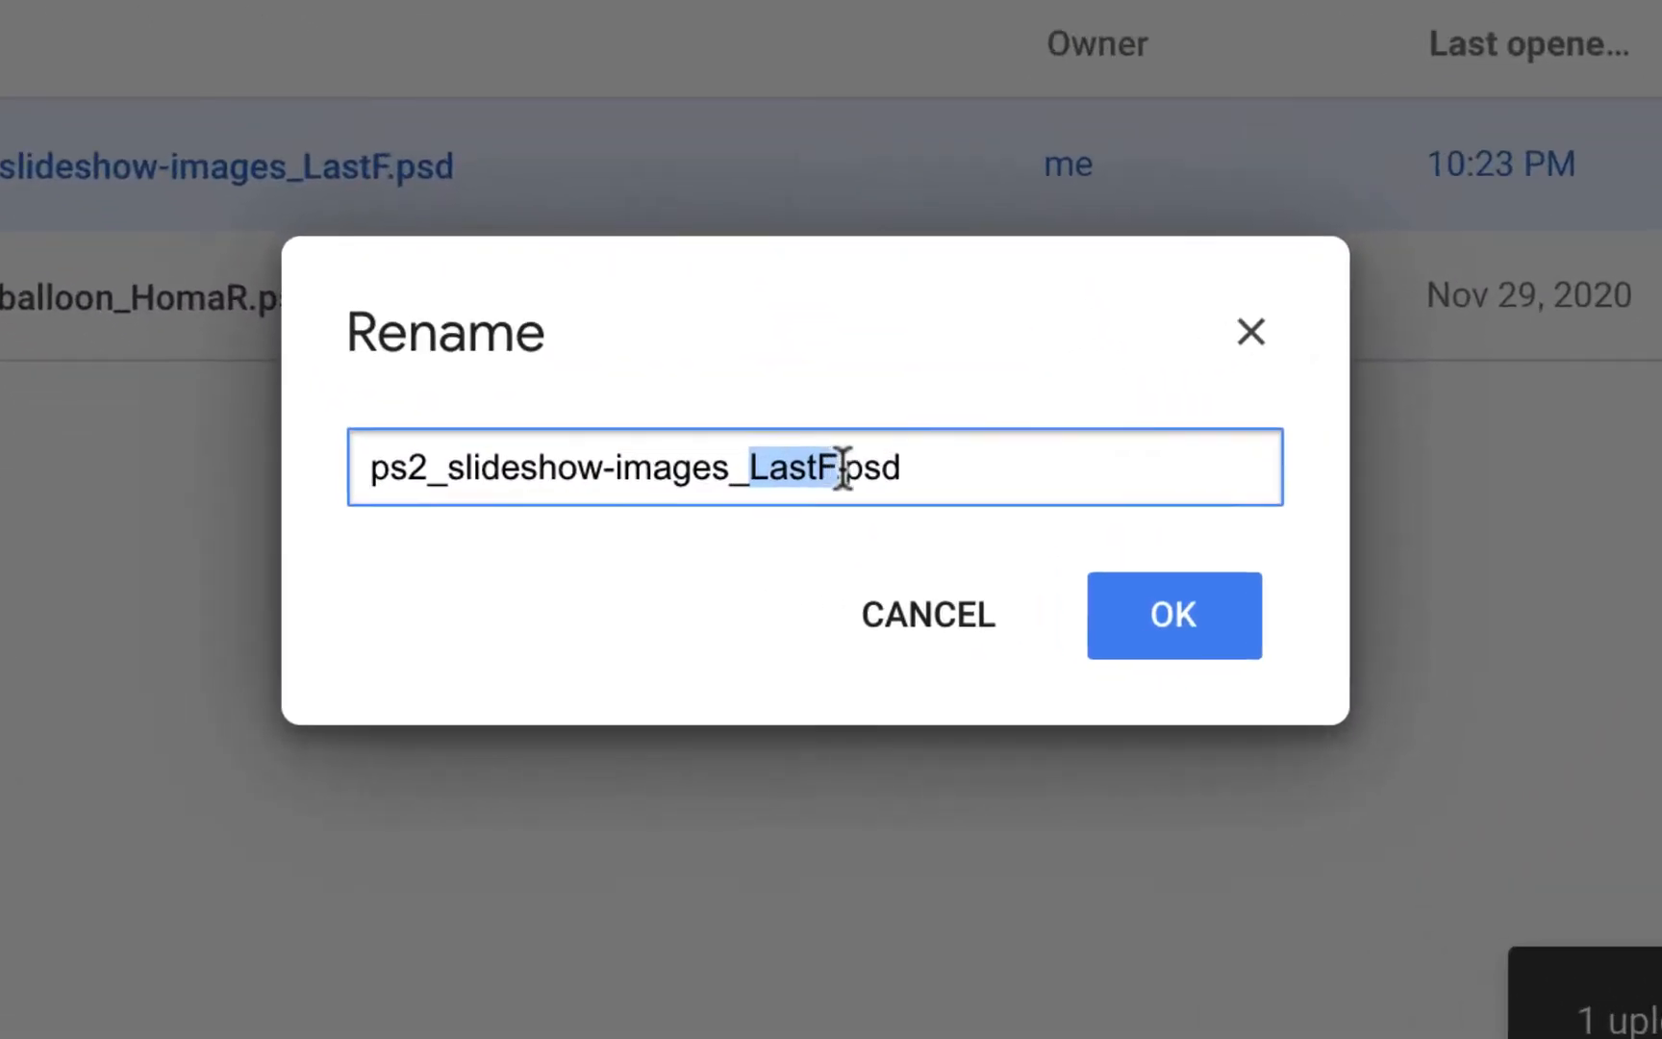
text(HomaR)
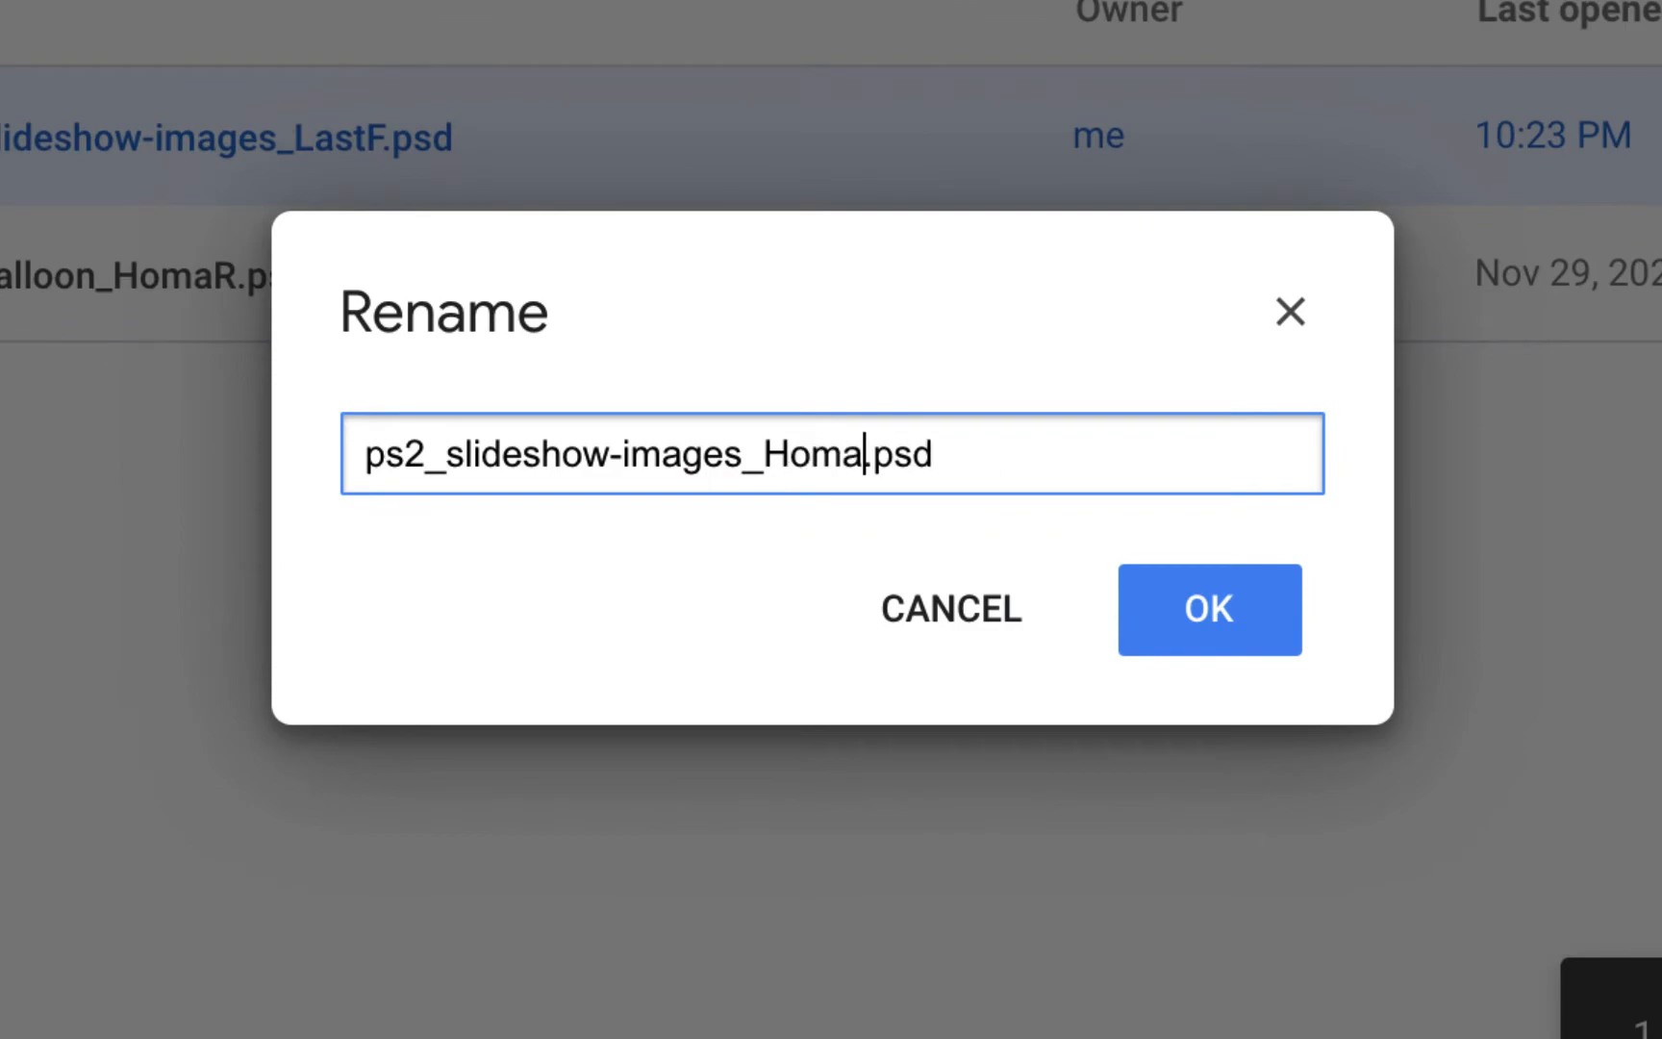
click(1210, 609)
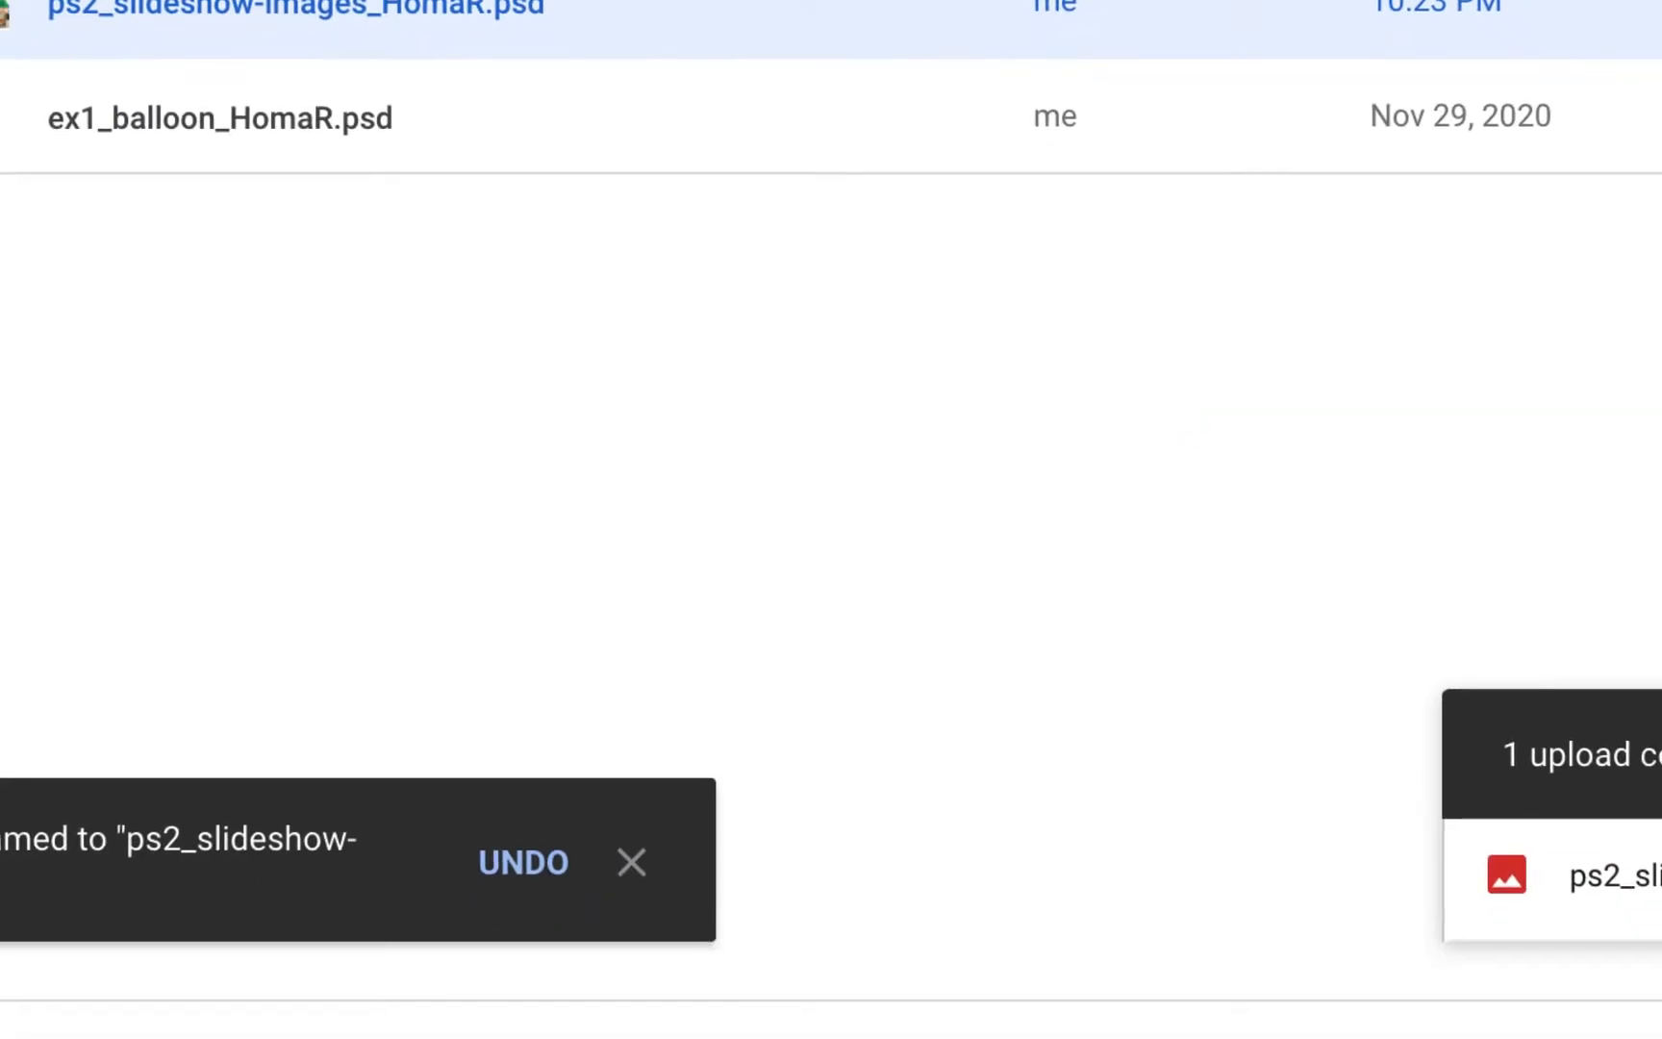
click(638, 871)
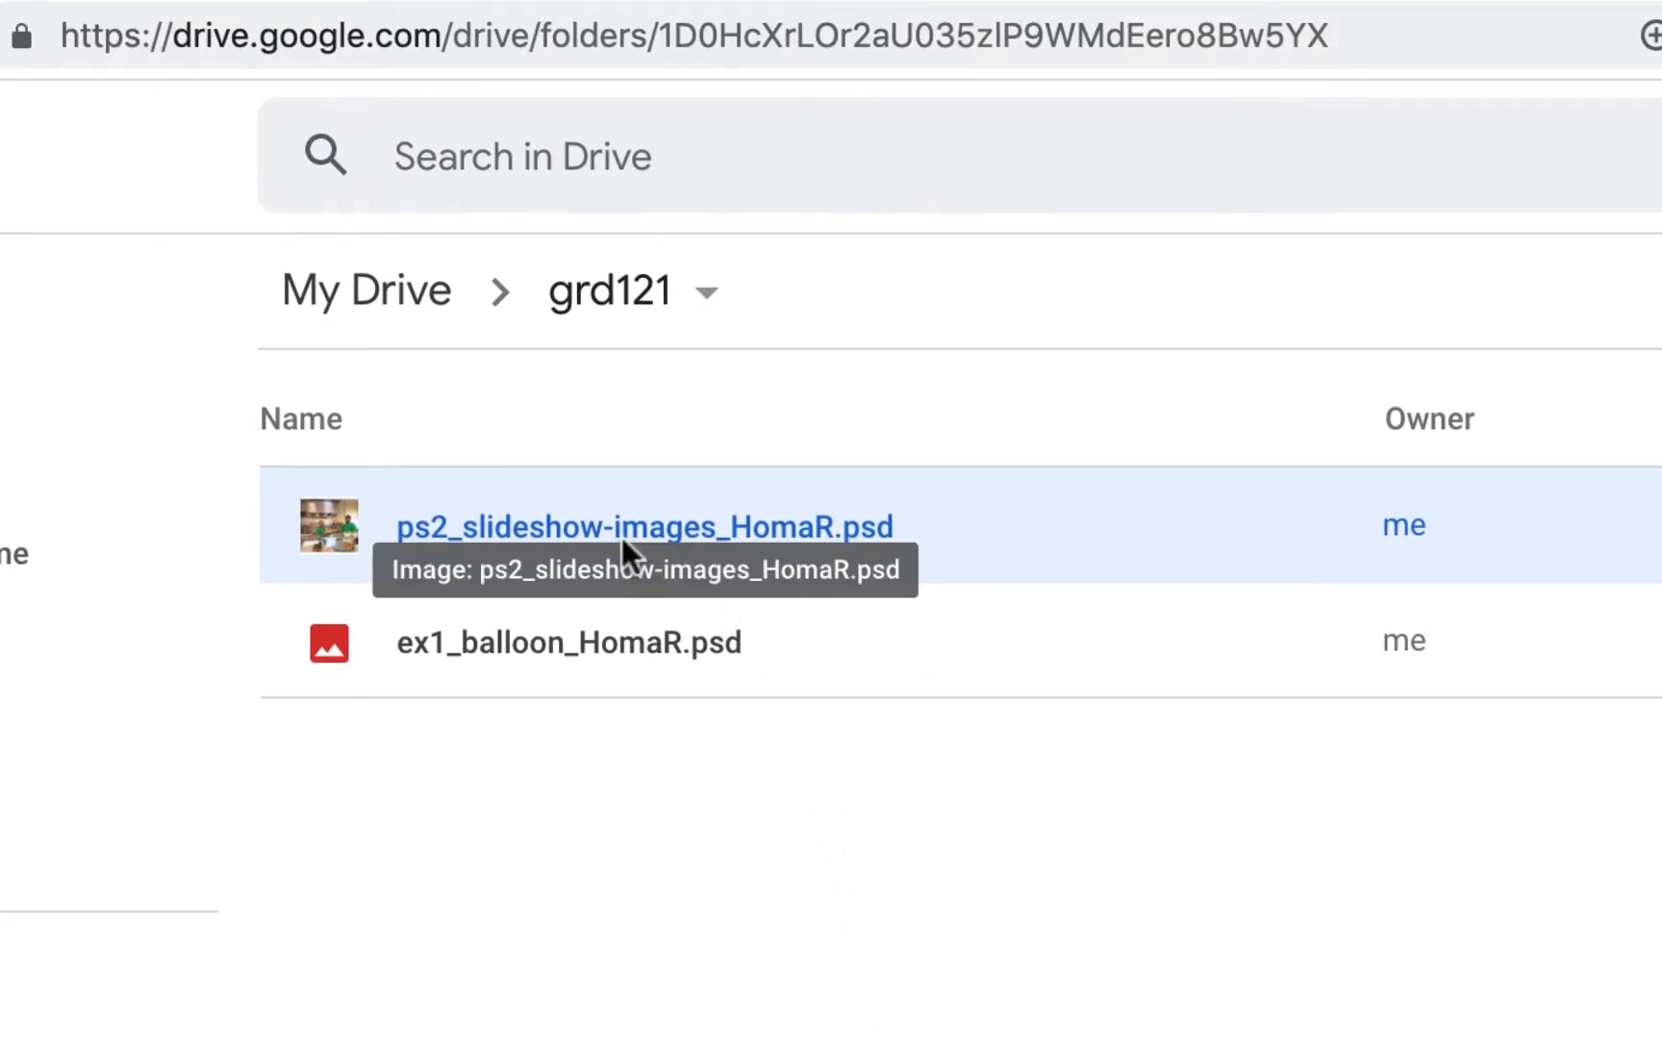
Close the tab of the original shared file and open the renamed .psd in Photopea
click(712, 73)
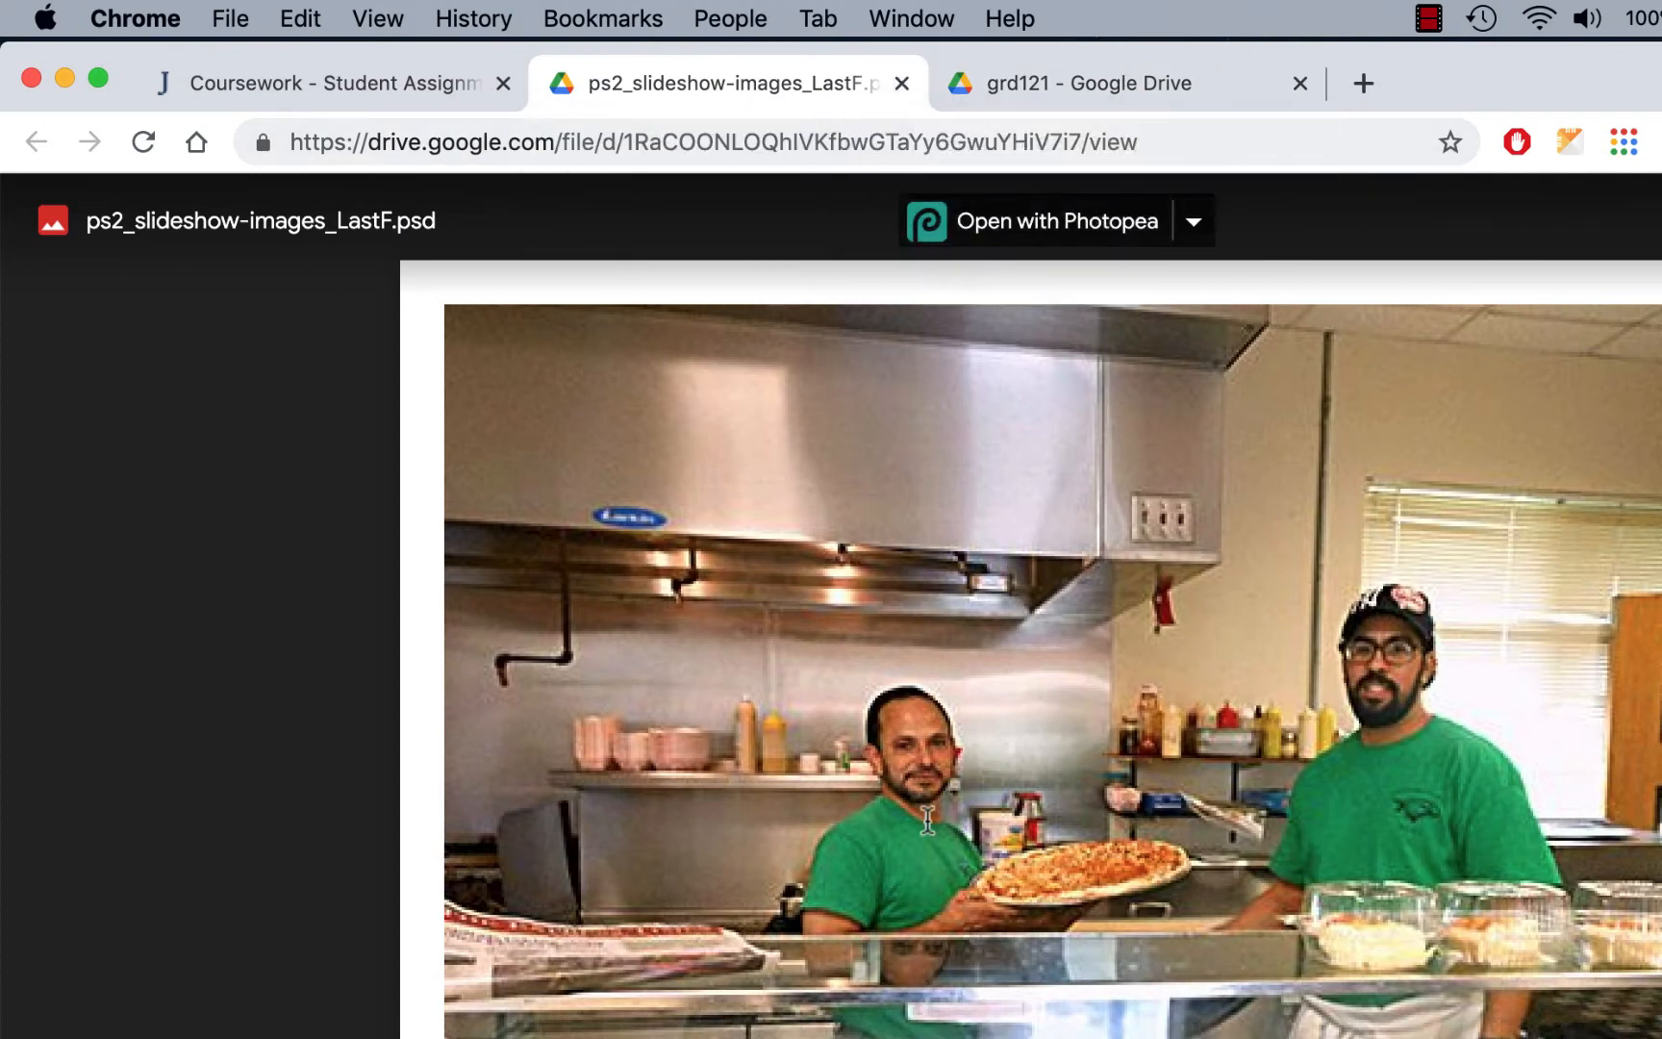
click(901, 84)
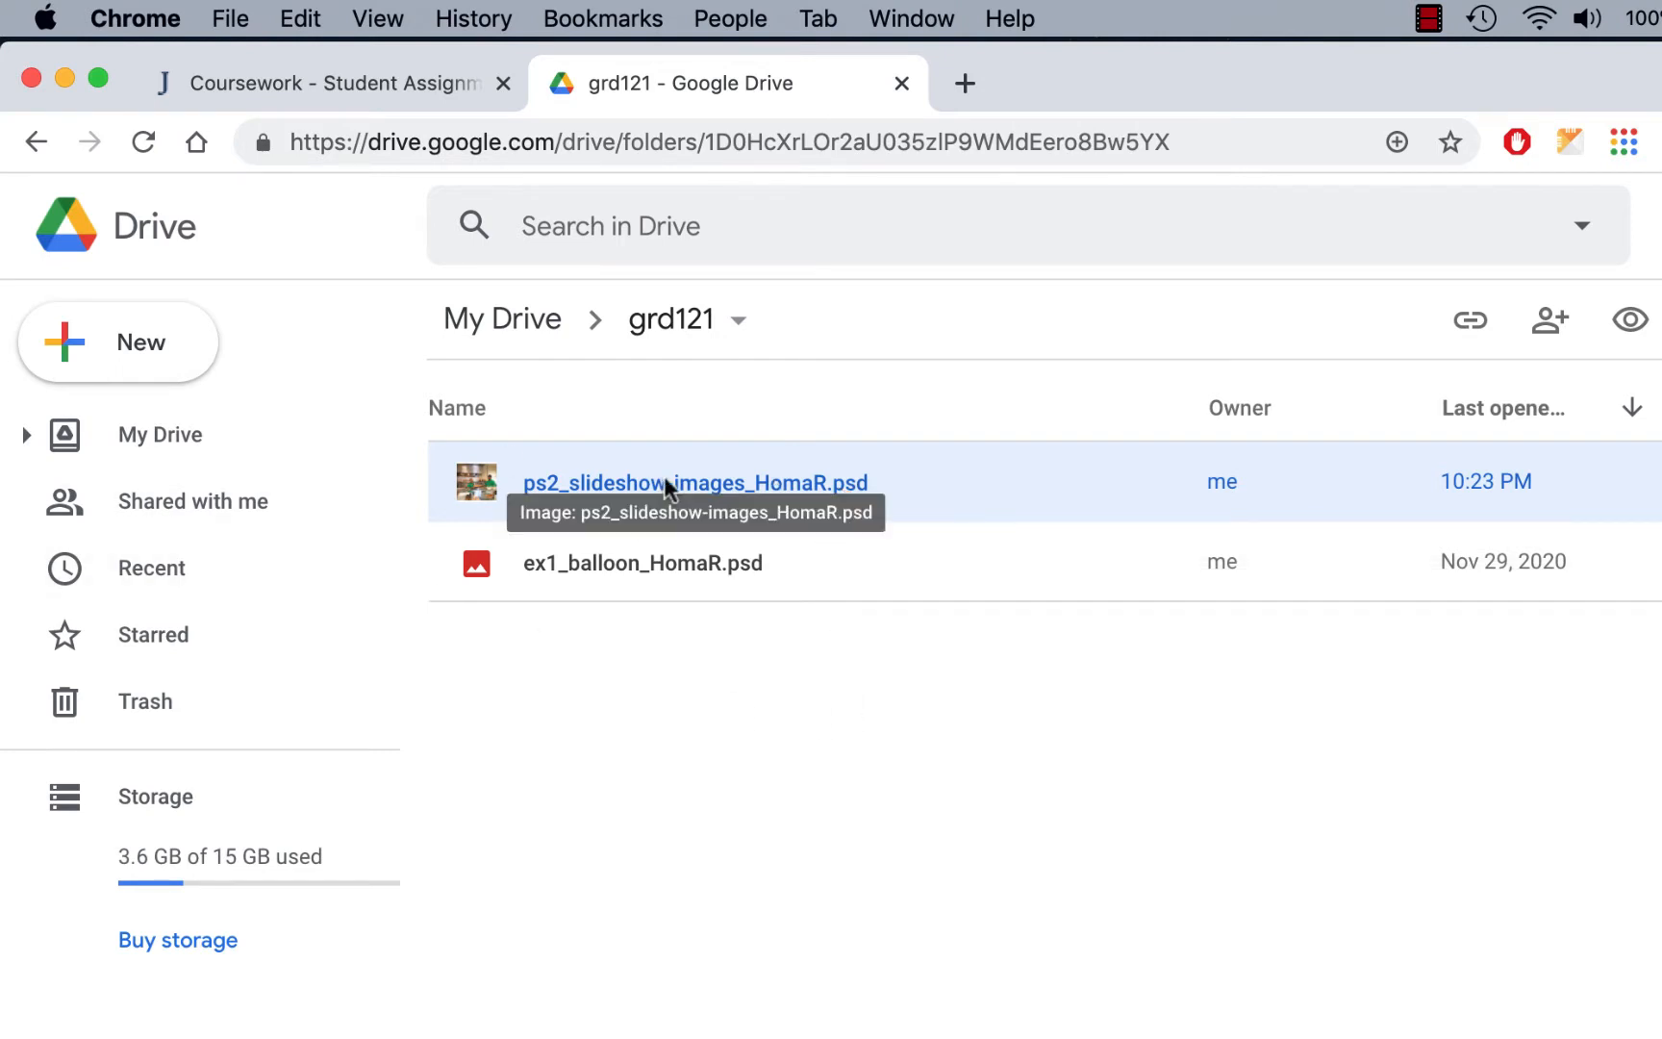
double_click(728, 487)
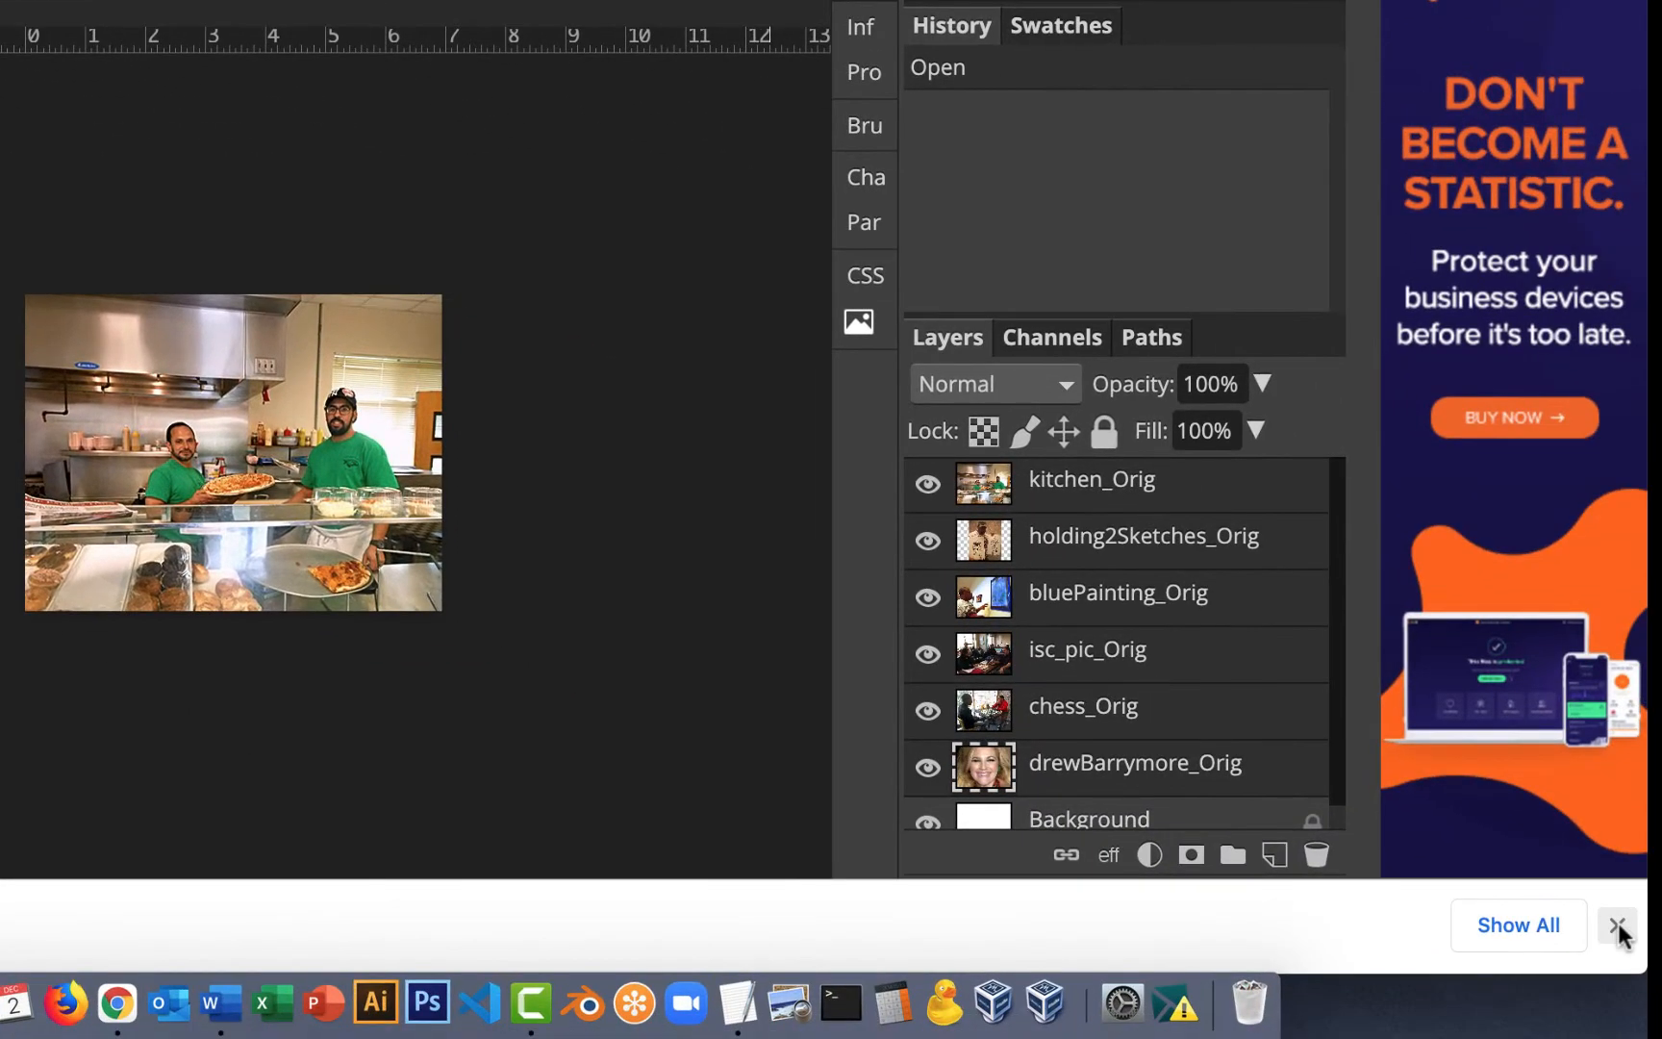
Hide the photo layers one at a time, from kitchen_Orig down to drewBarrymore_Orig, to view each slide image
click(1618, 927)
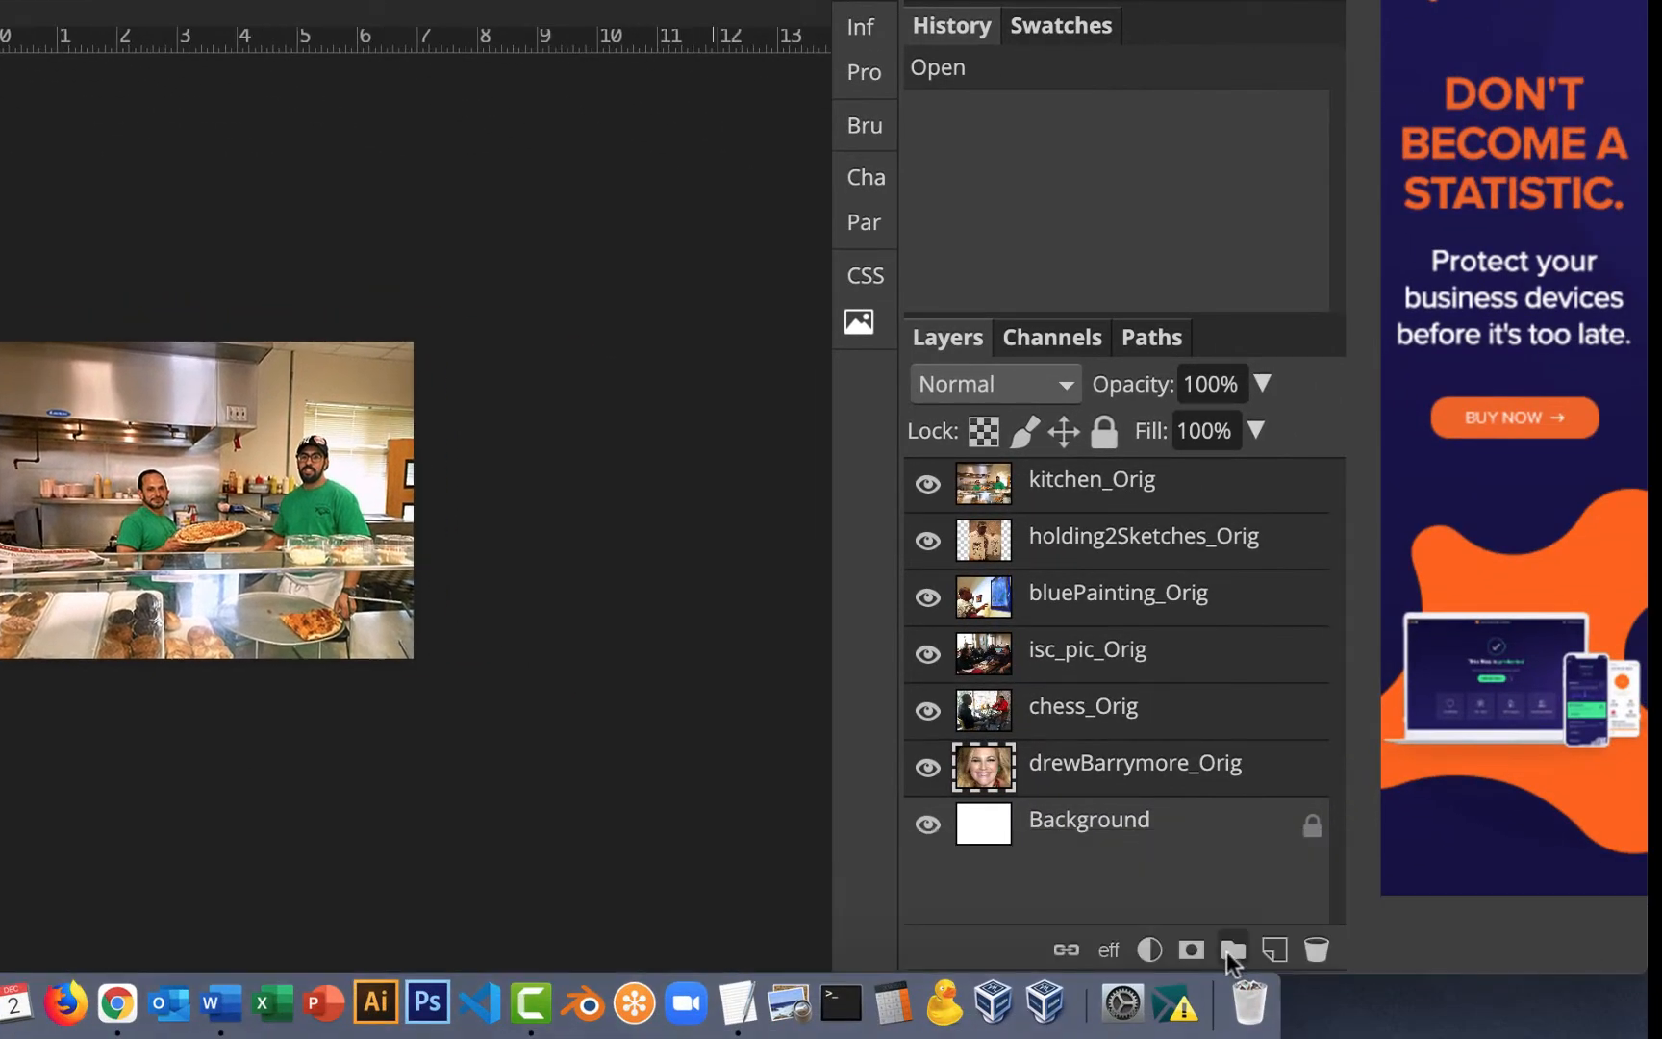
key(super+plus)
key(super+plus)
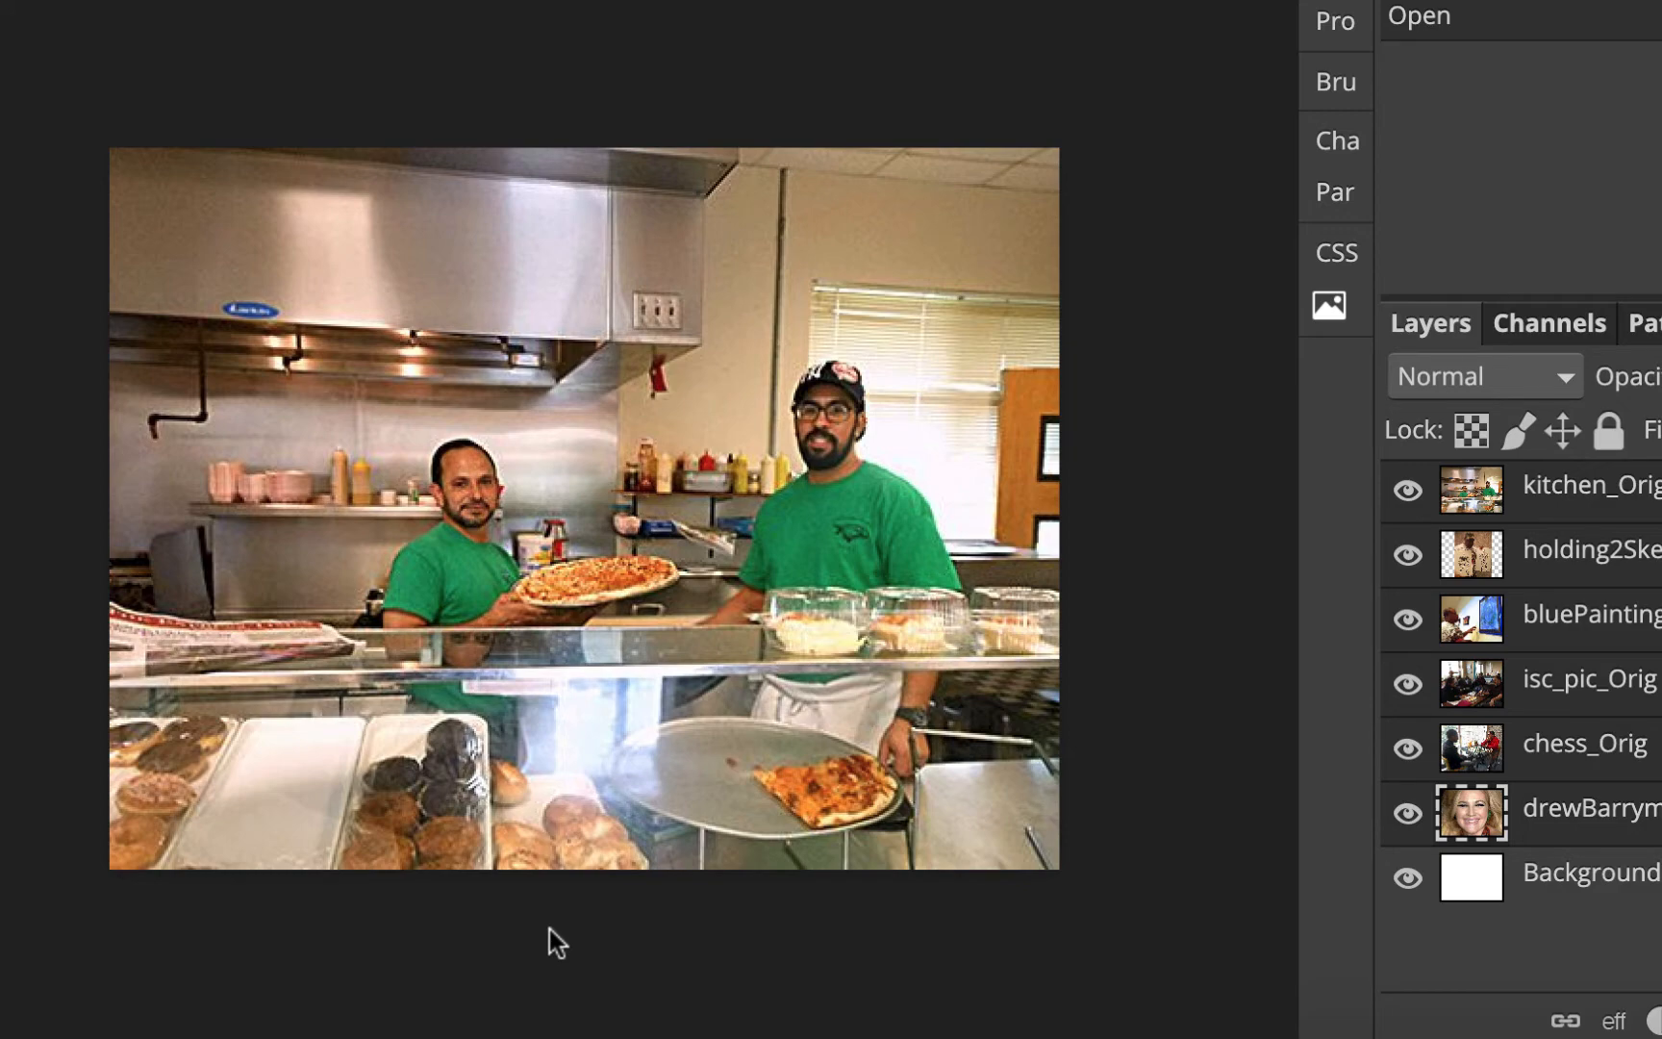
click(1406, 496)
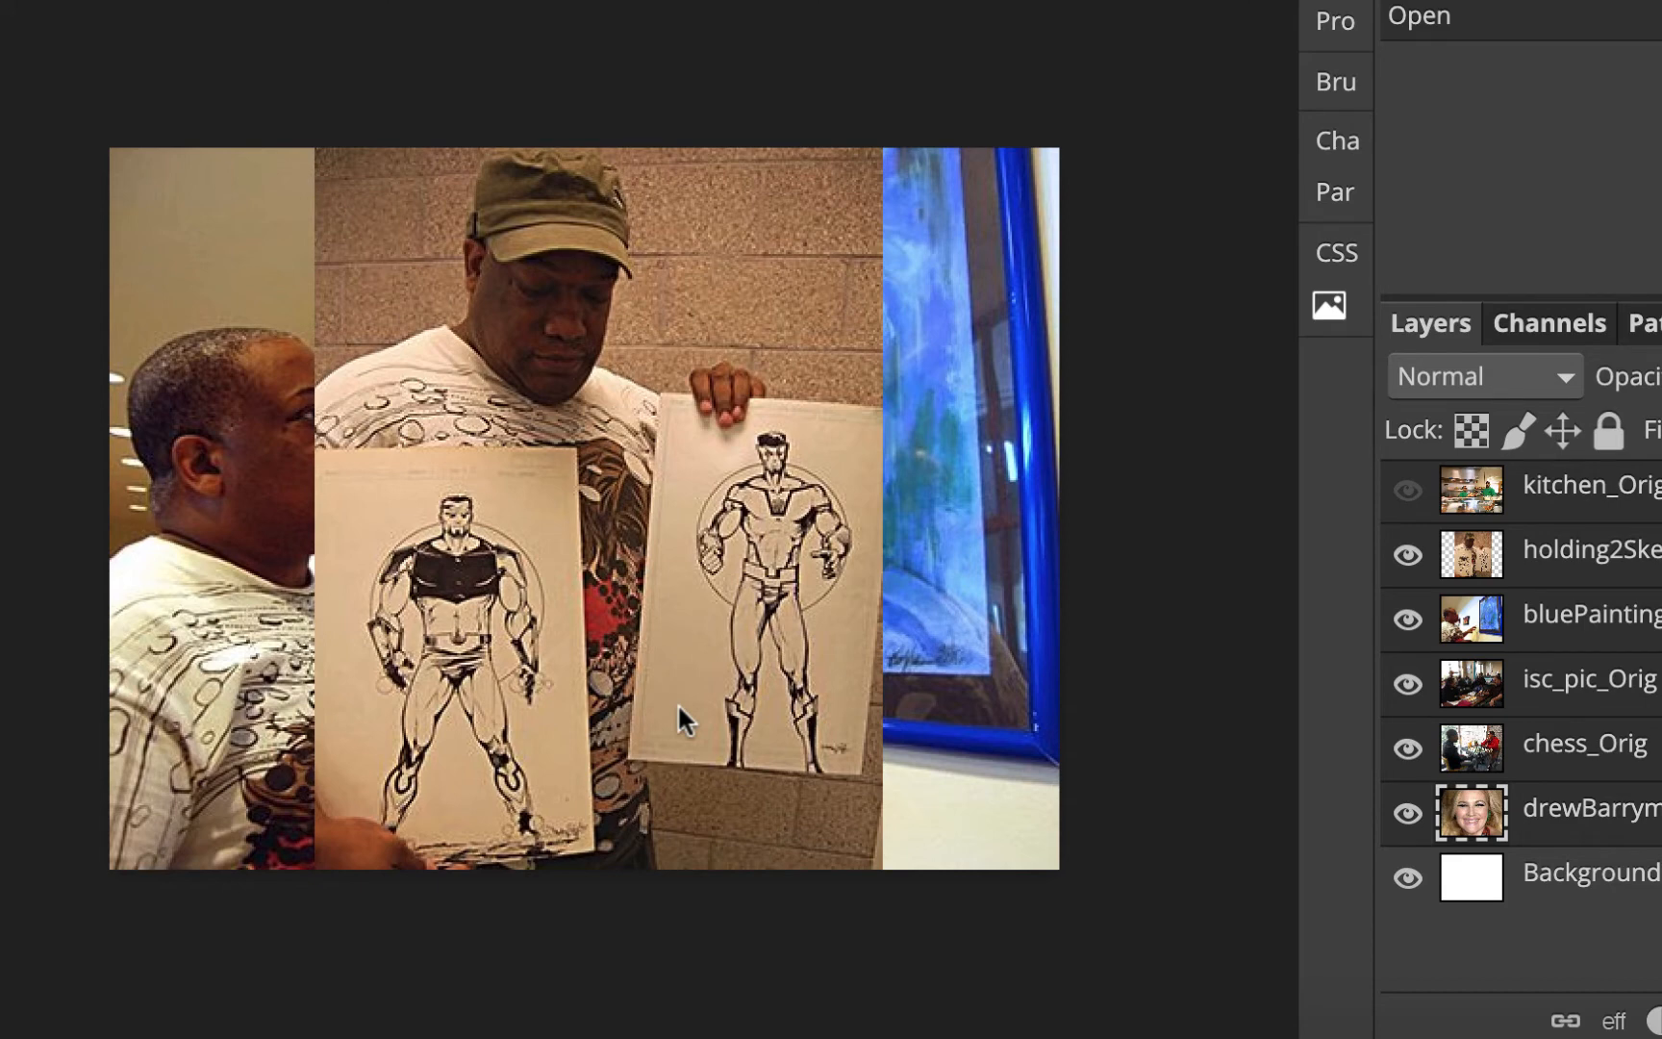
click(1407, 554)
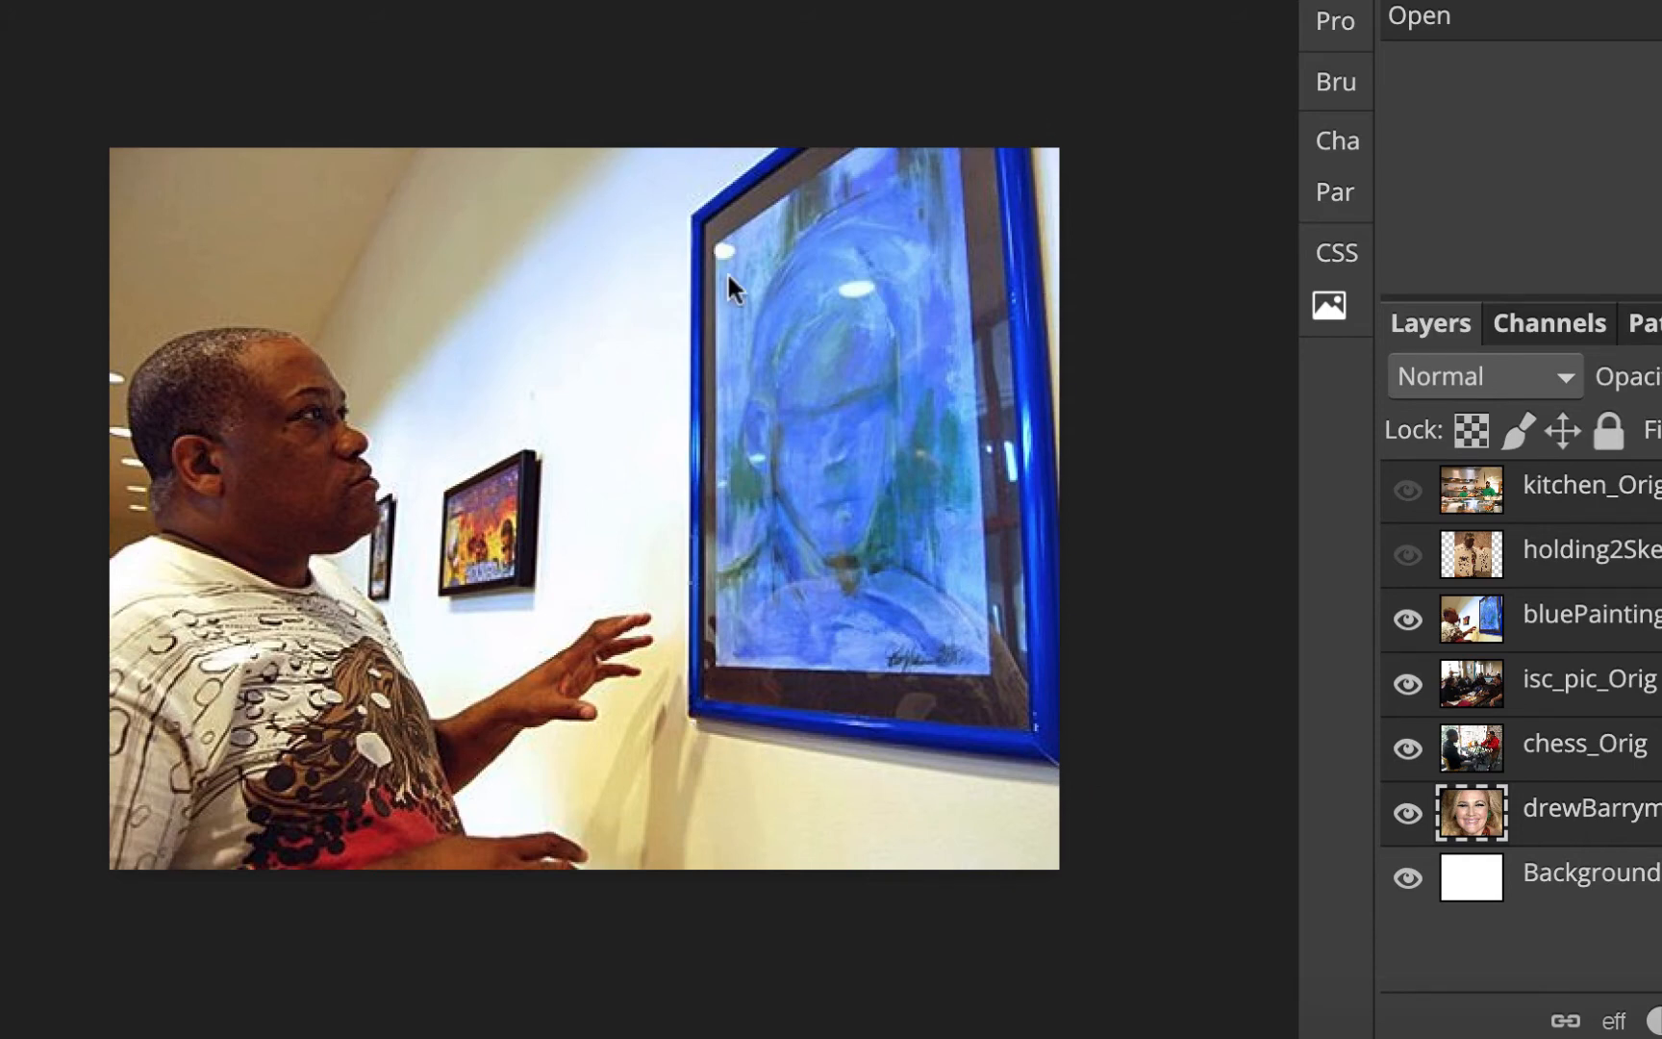
click(1410, 620)
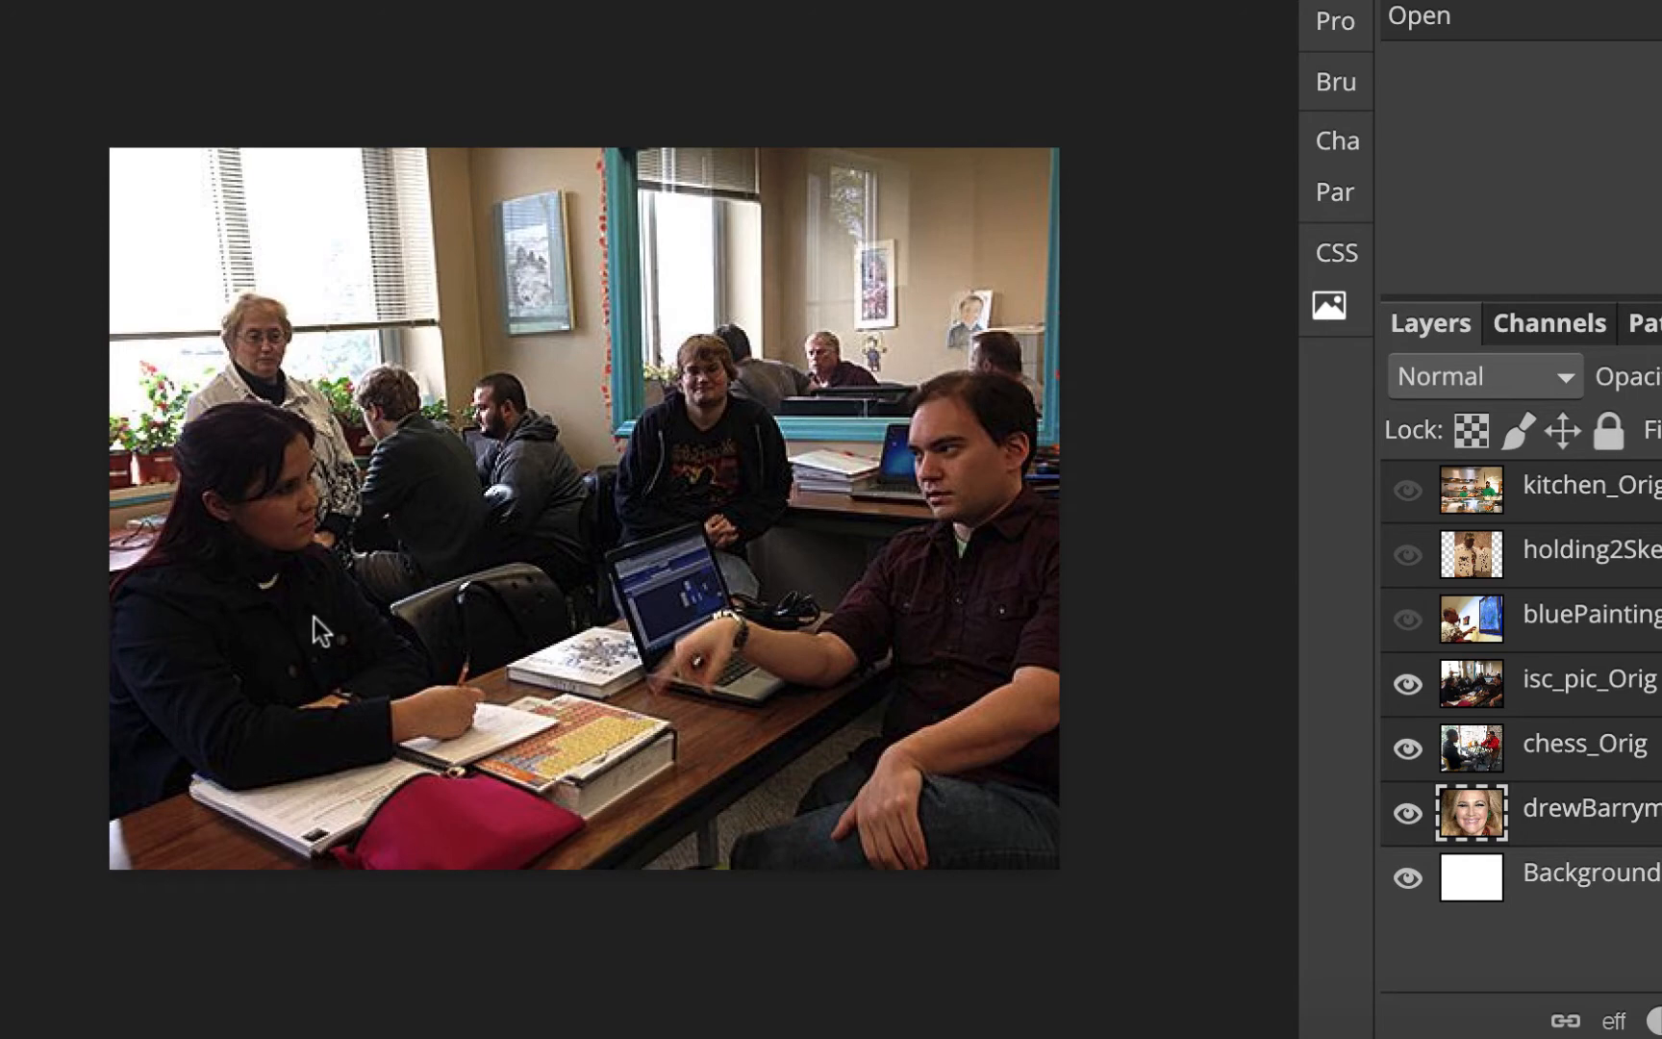
click(1407, 684)
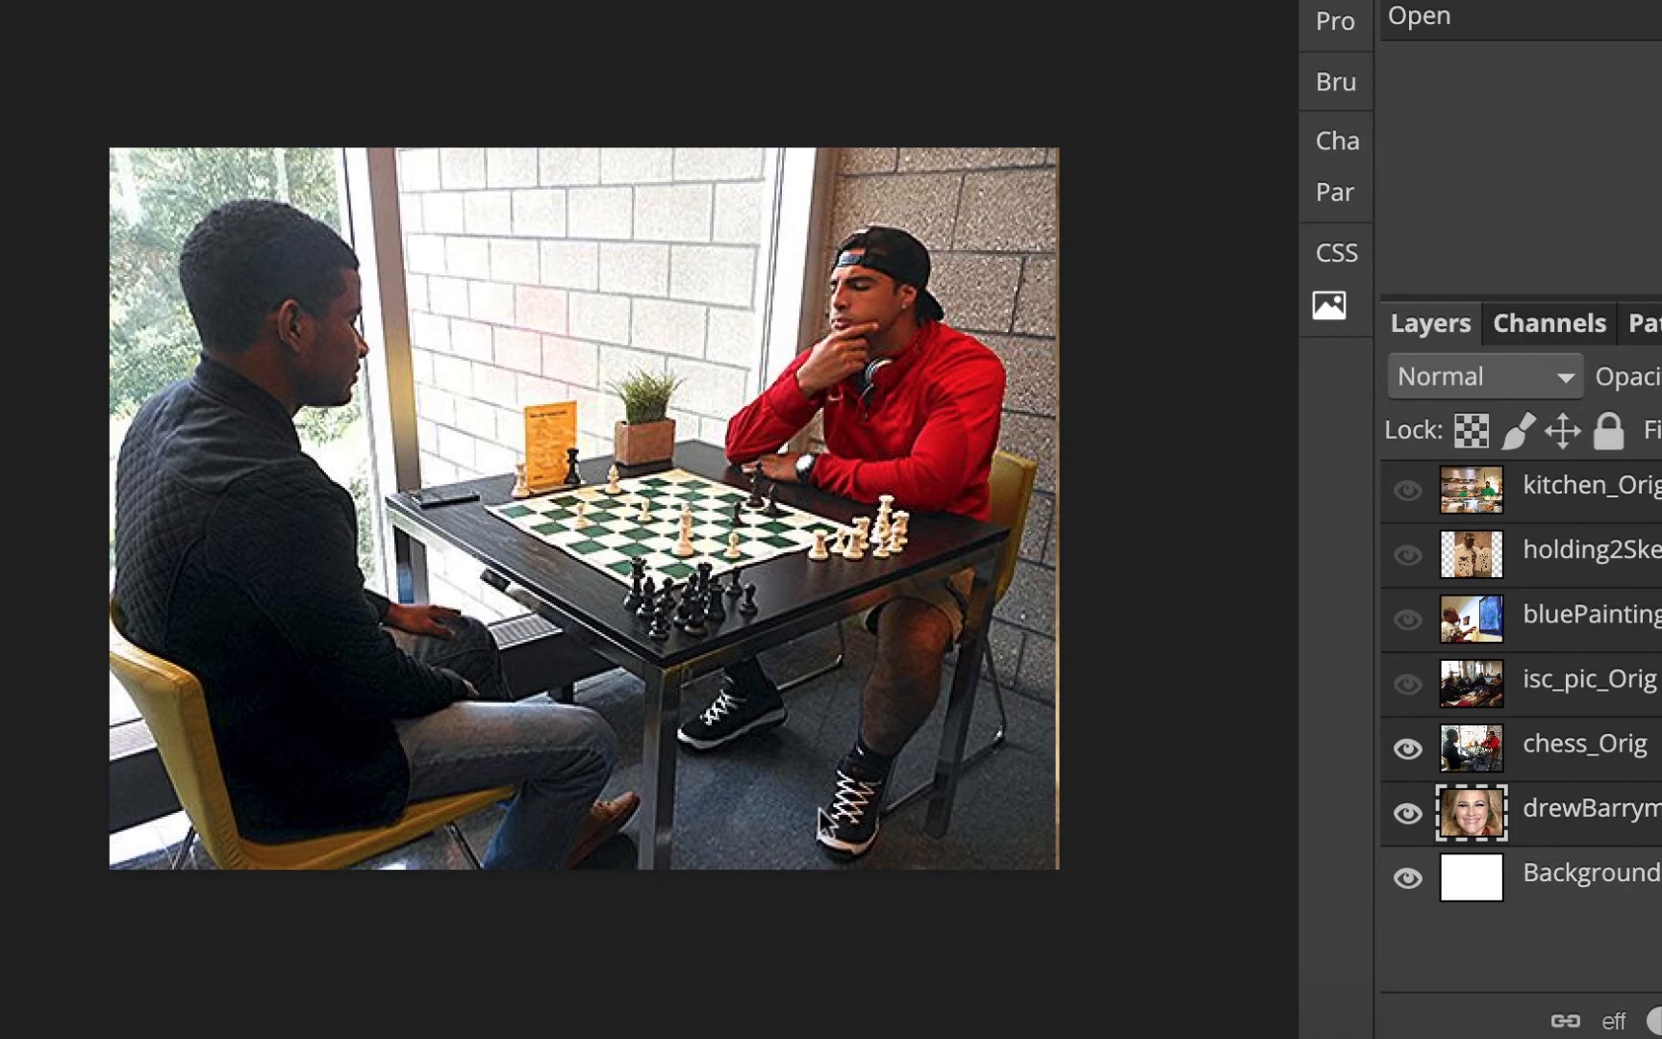
click(1407, 748)
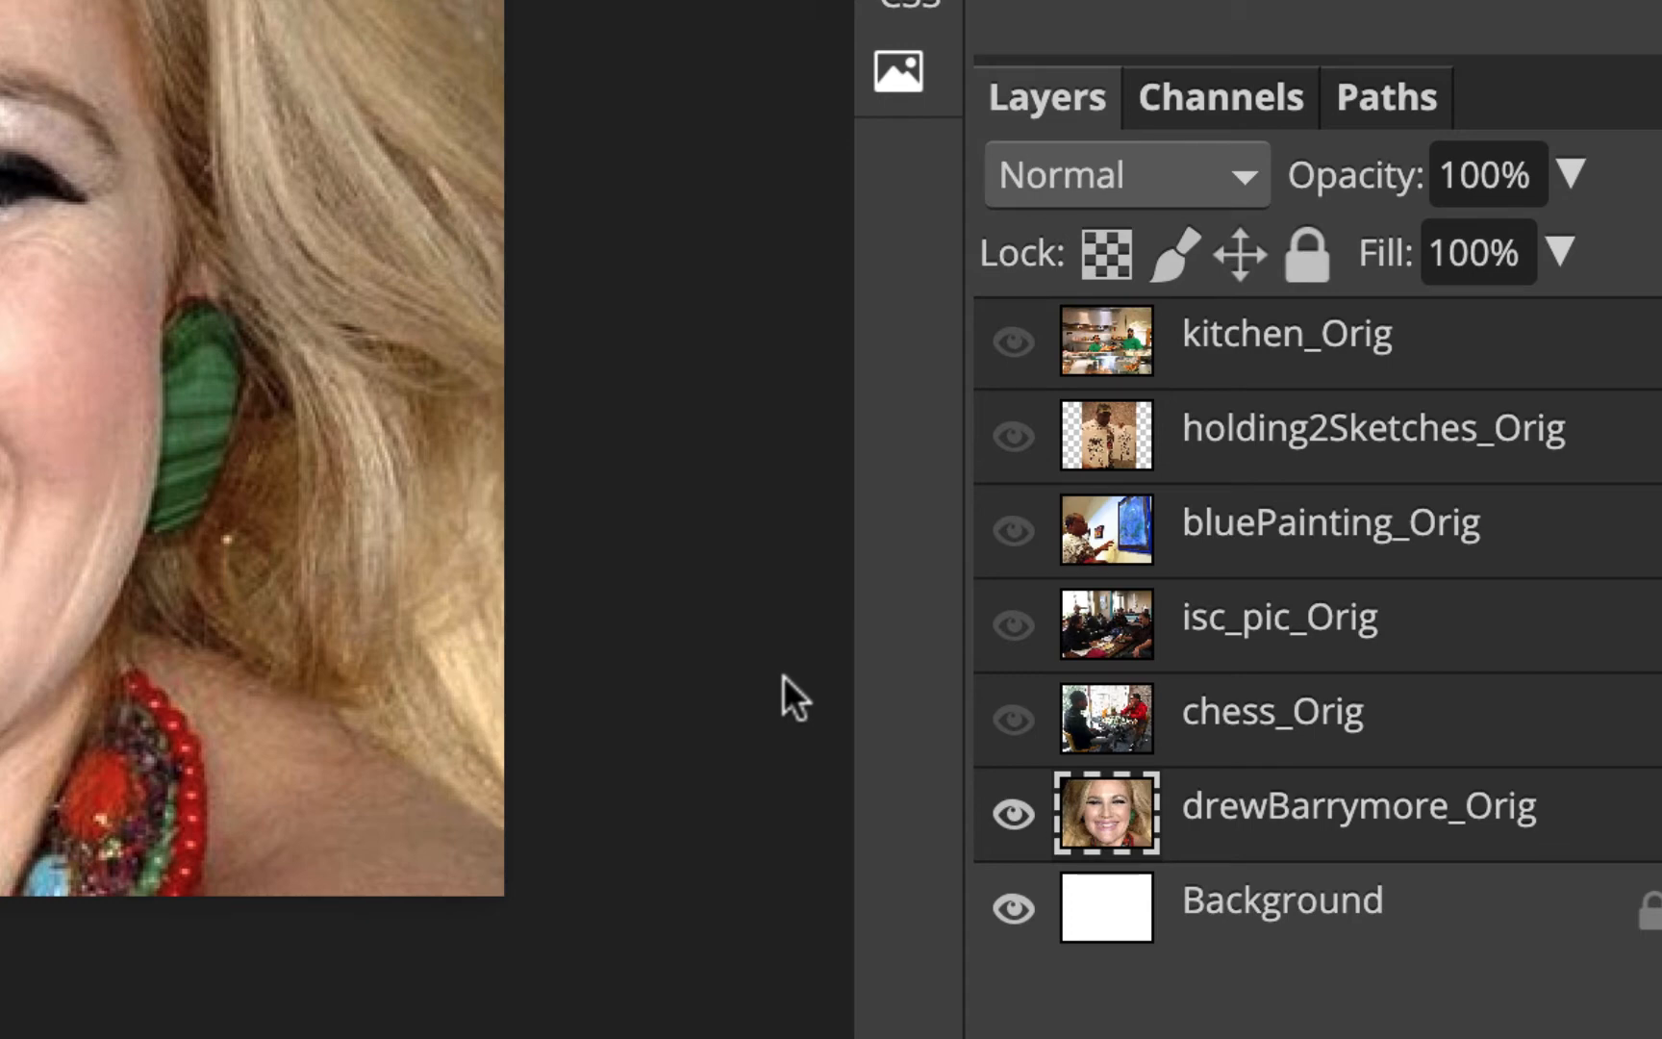
click(1025, 827)
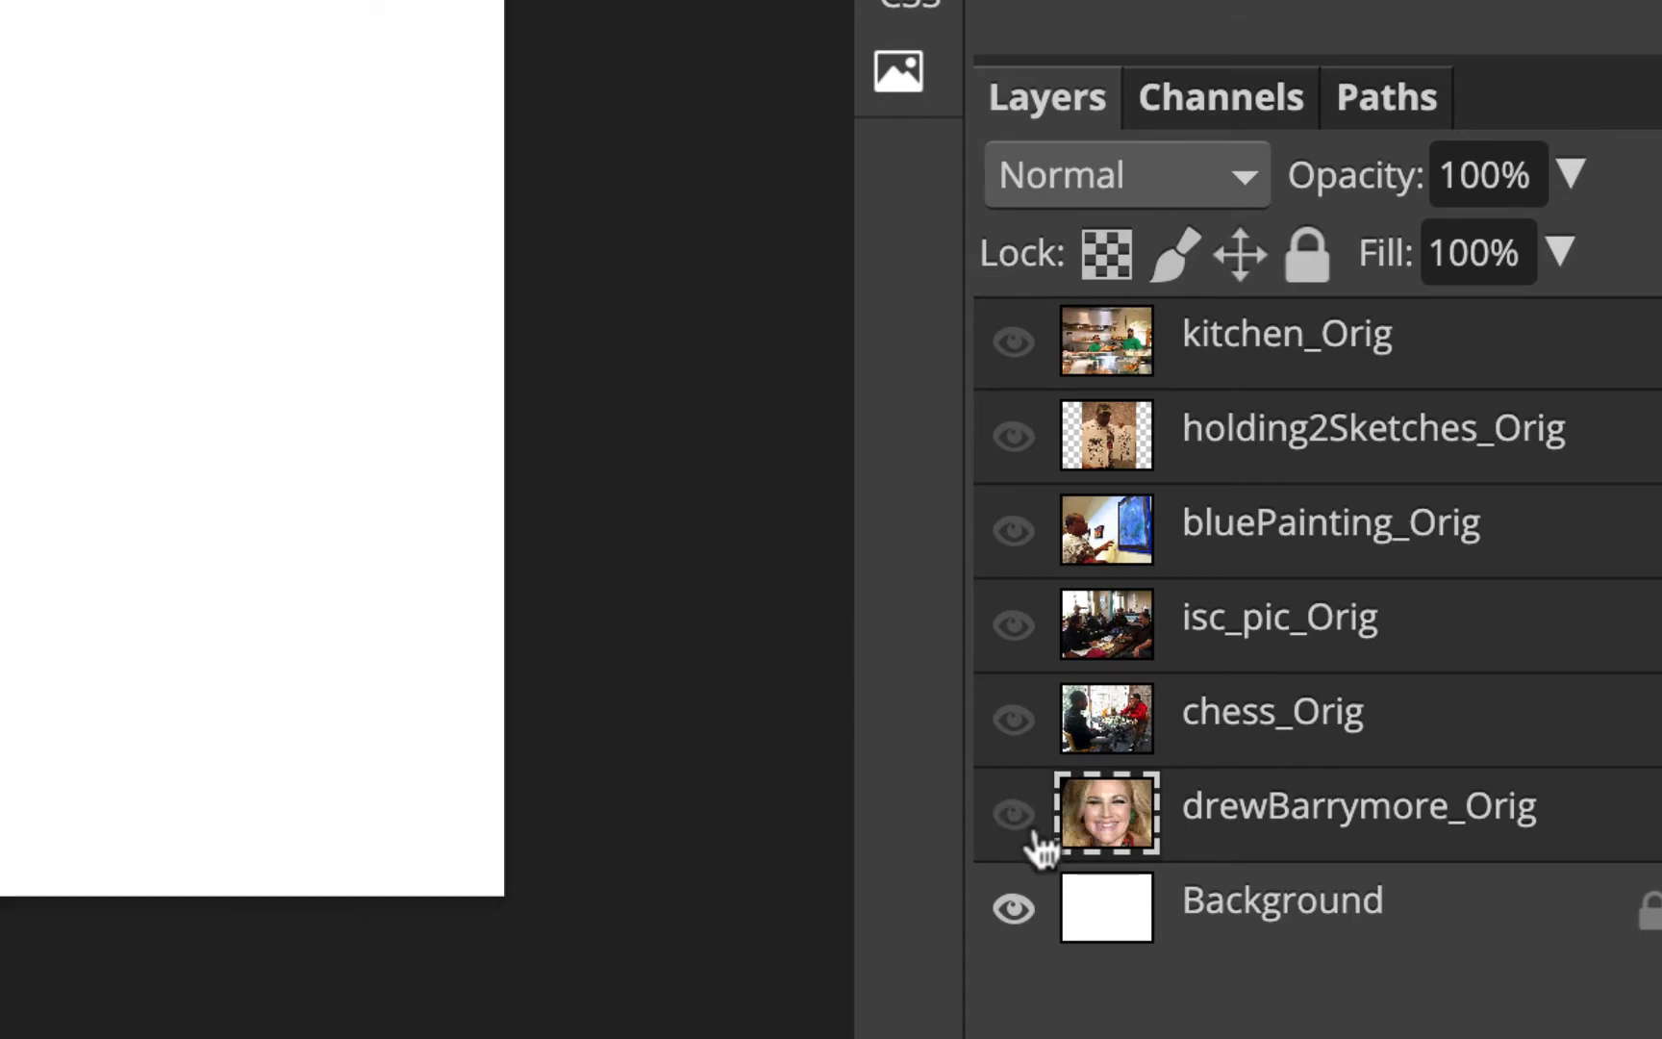
Show the kitchen_Orig layer again and apply Shadows/Highlights to it with the shadows Amount set to 25%
click(1013, 348)
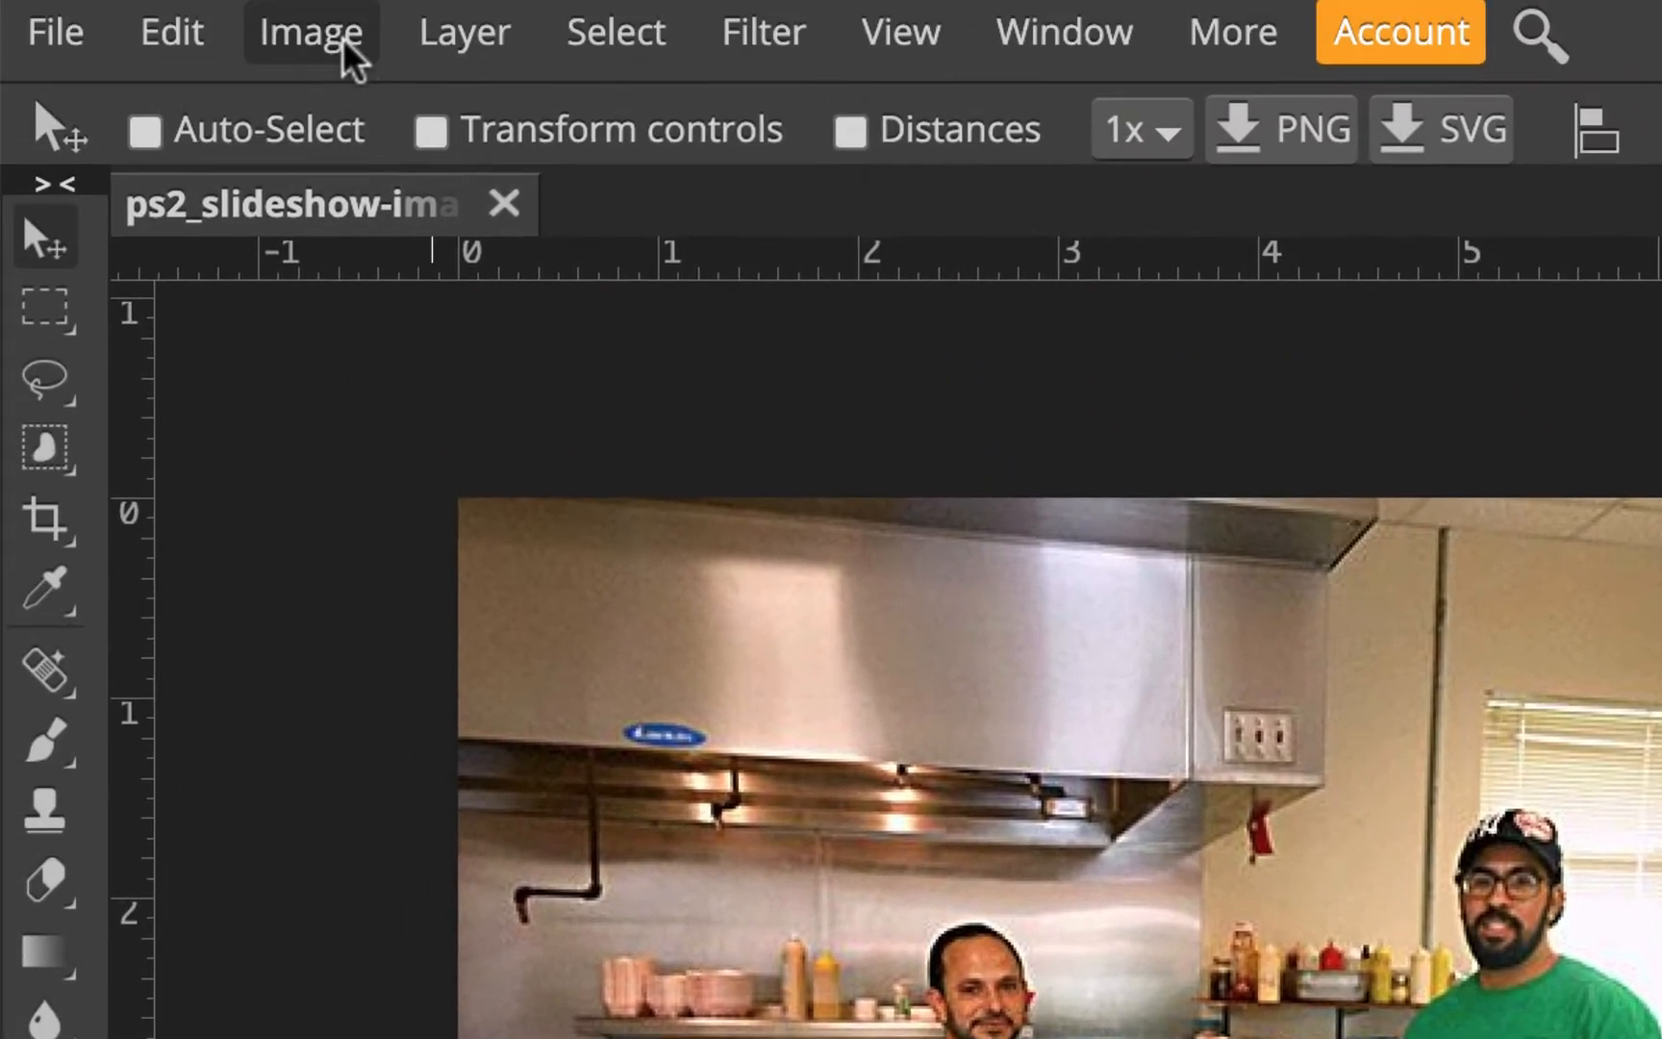
click(349, 56)
mouse_move(379, 119)
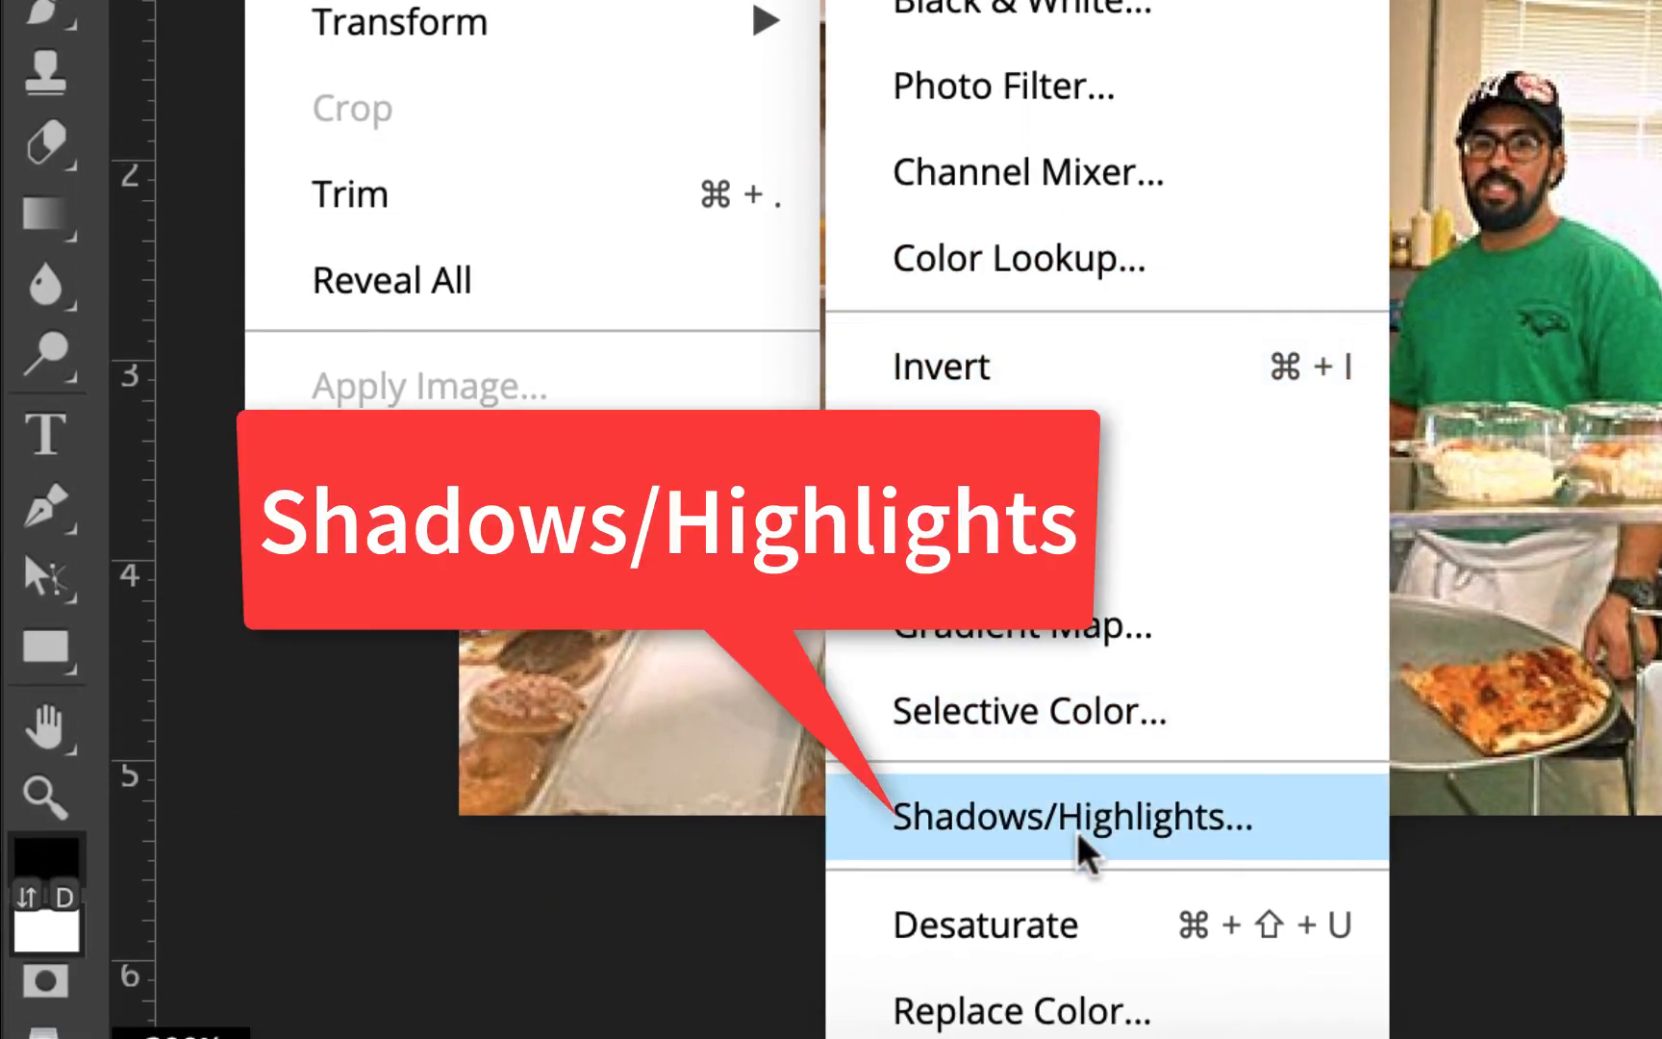
click(1093, 817)
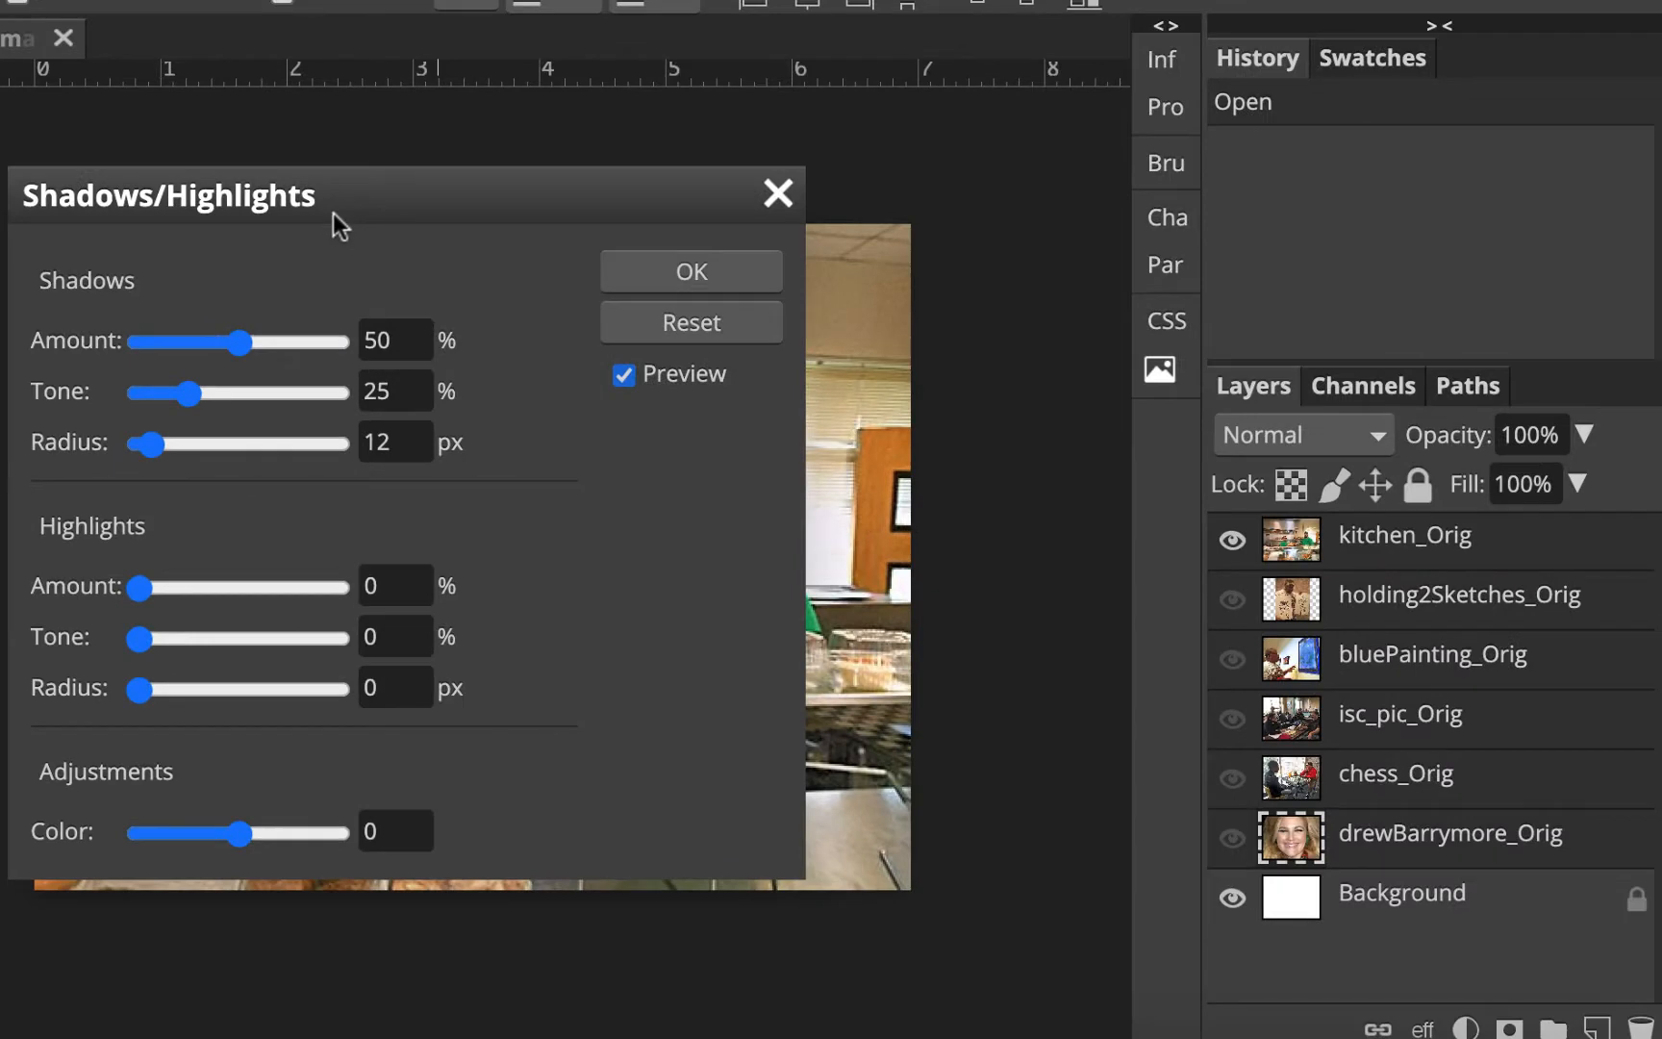
drag(333, 212, 1236, 179)
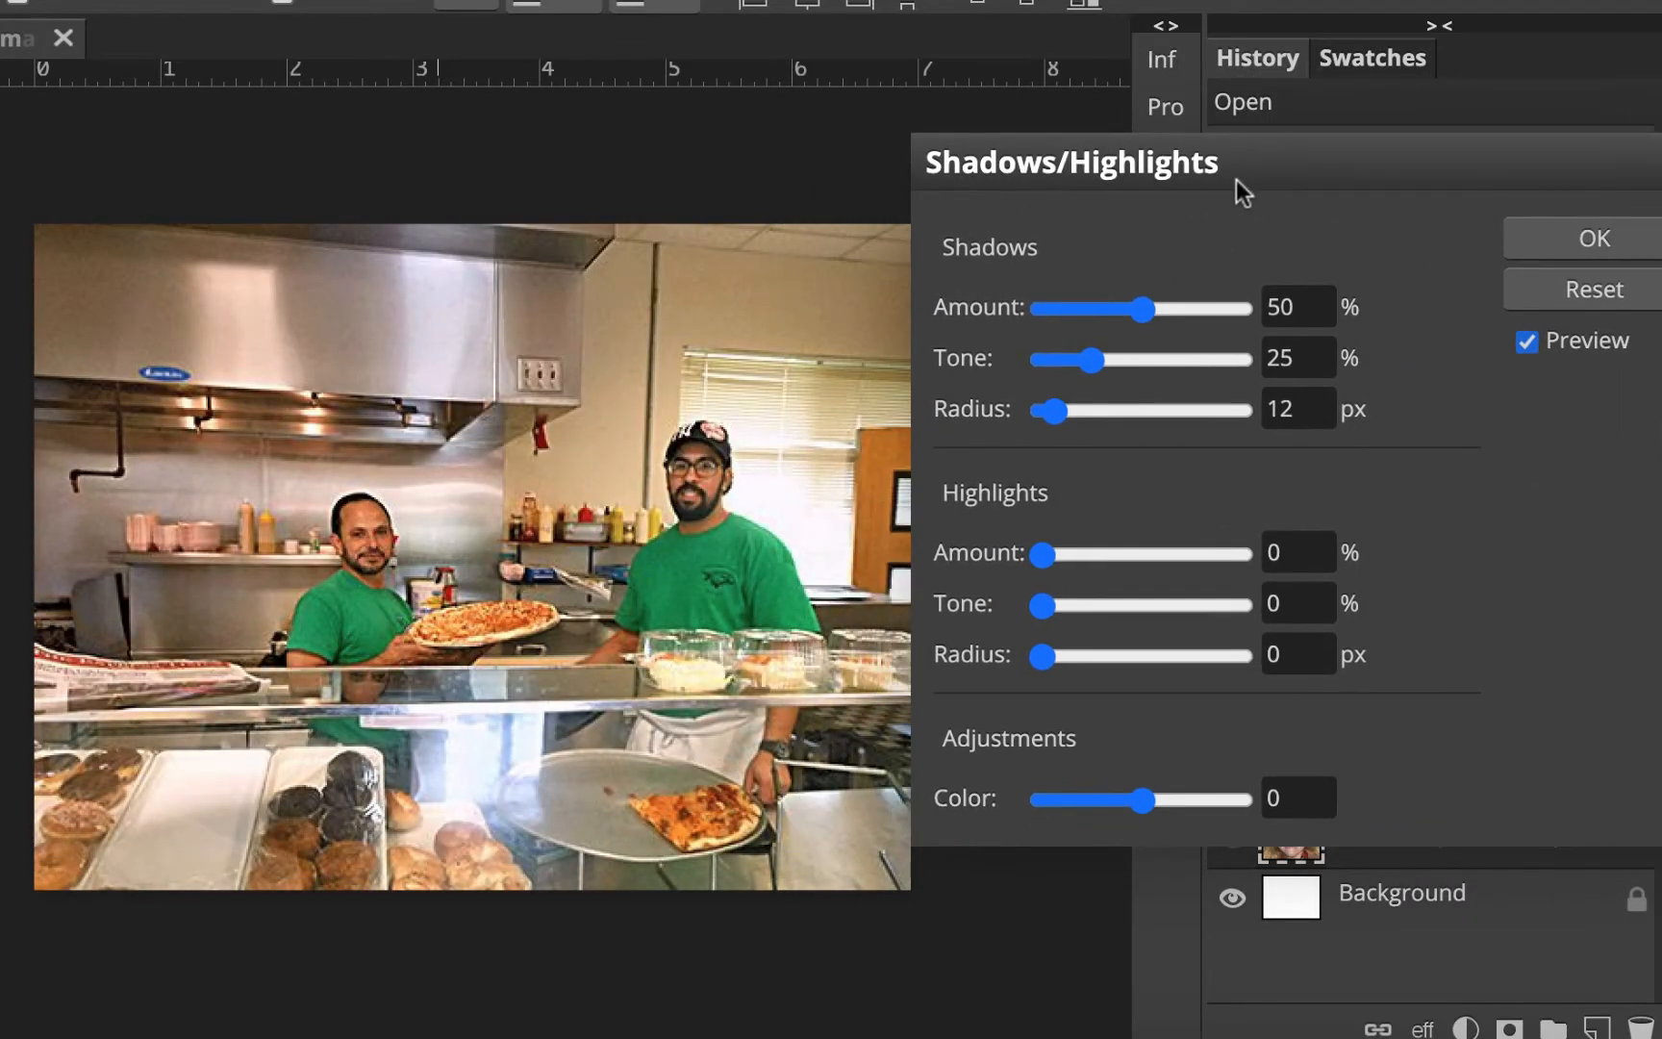
click(1530, 340)
click(1530, 340)
click(1529, 340)
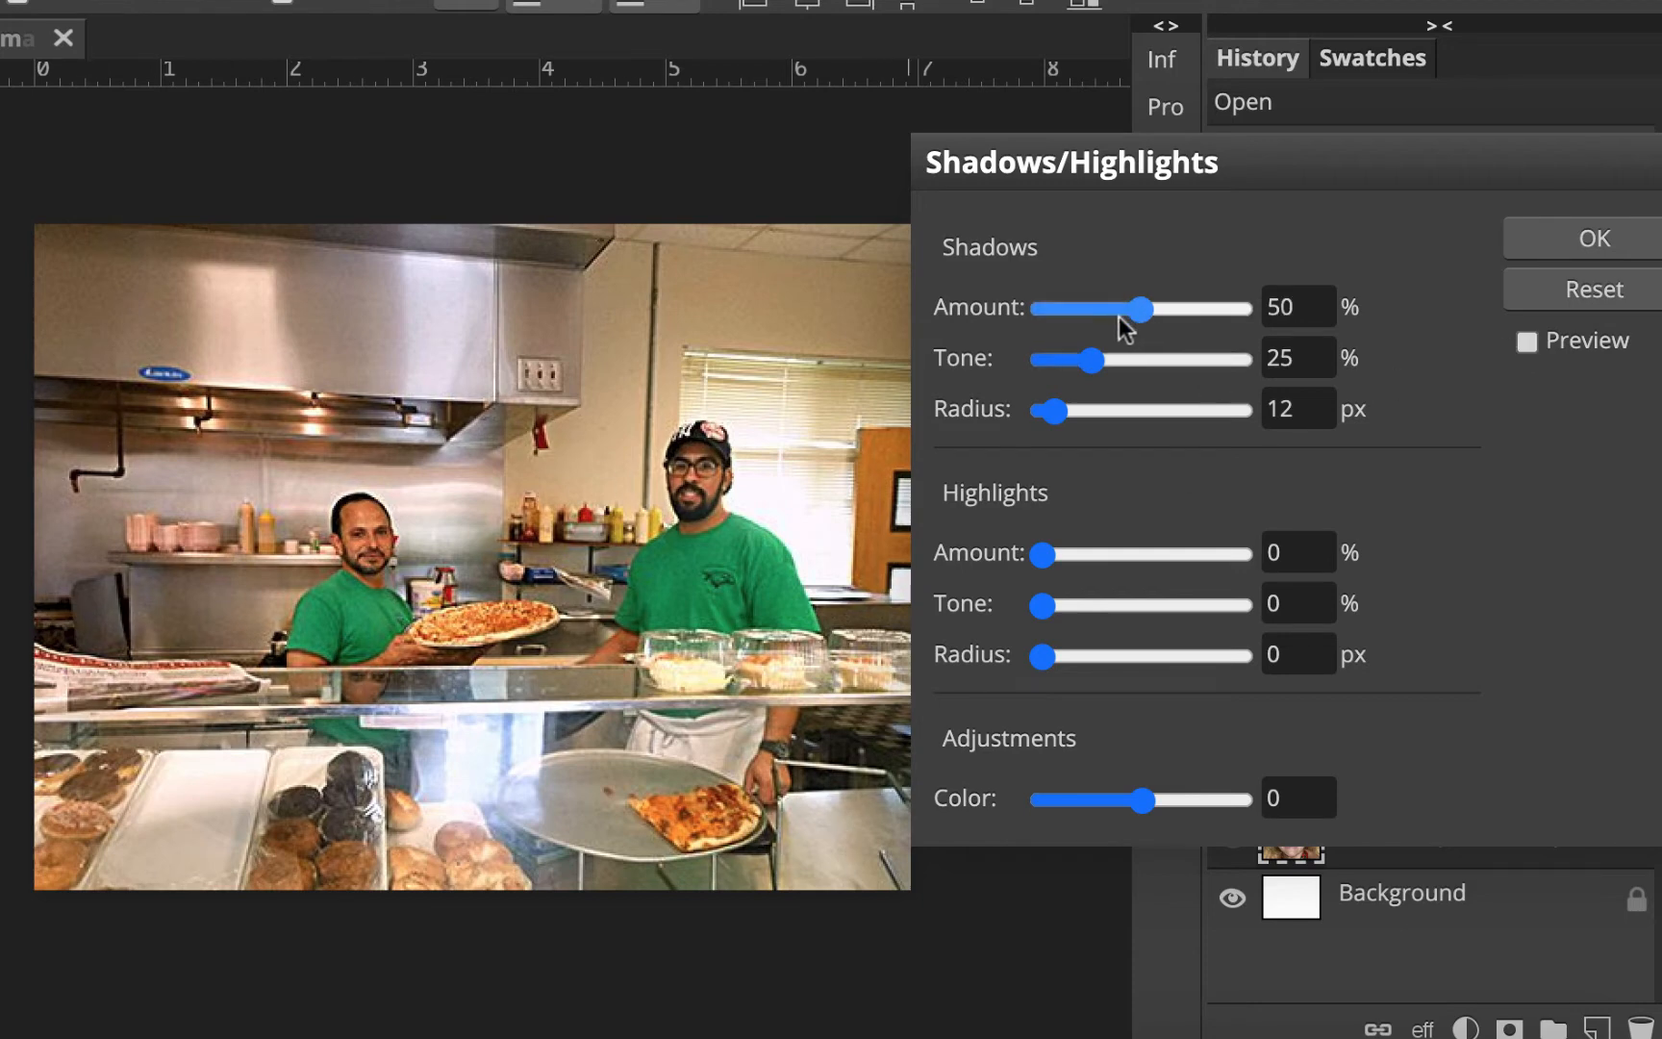
drag(1118, 316, 1091, 315)
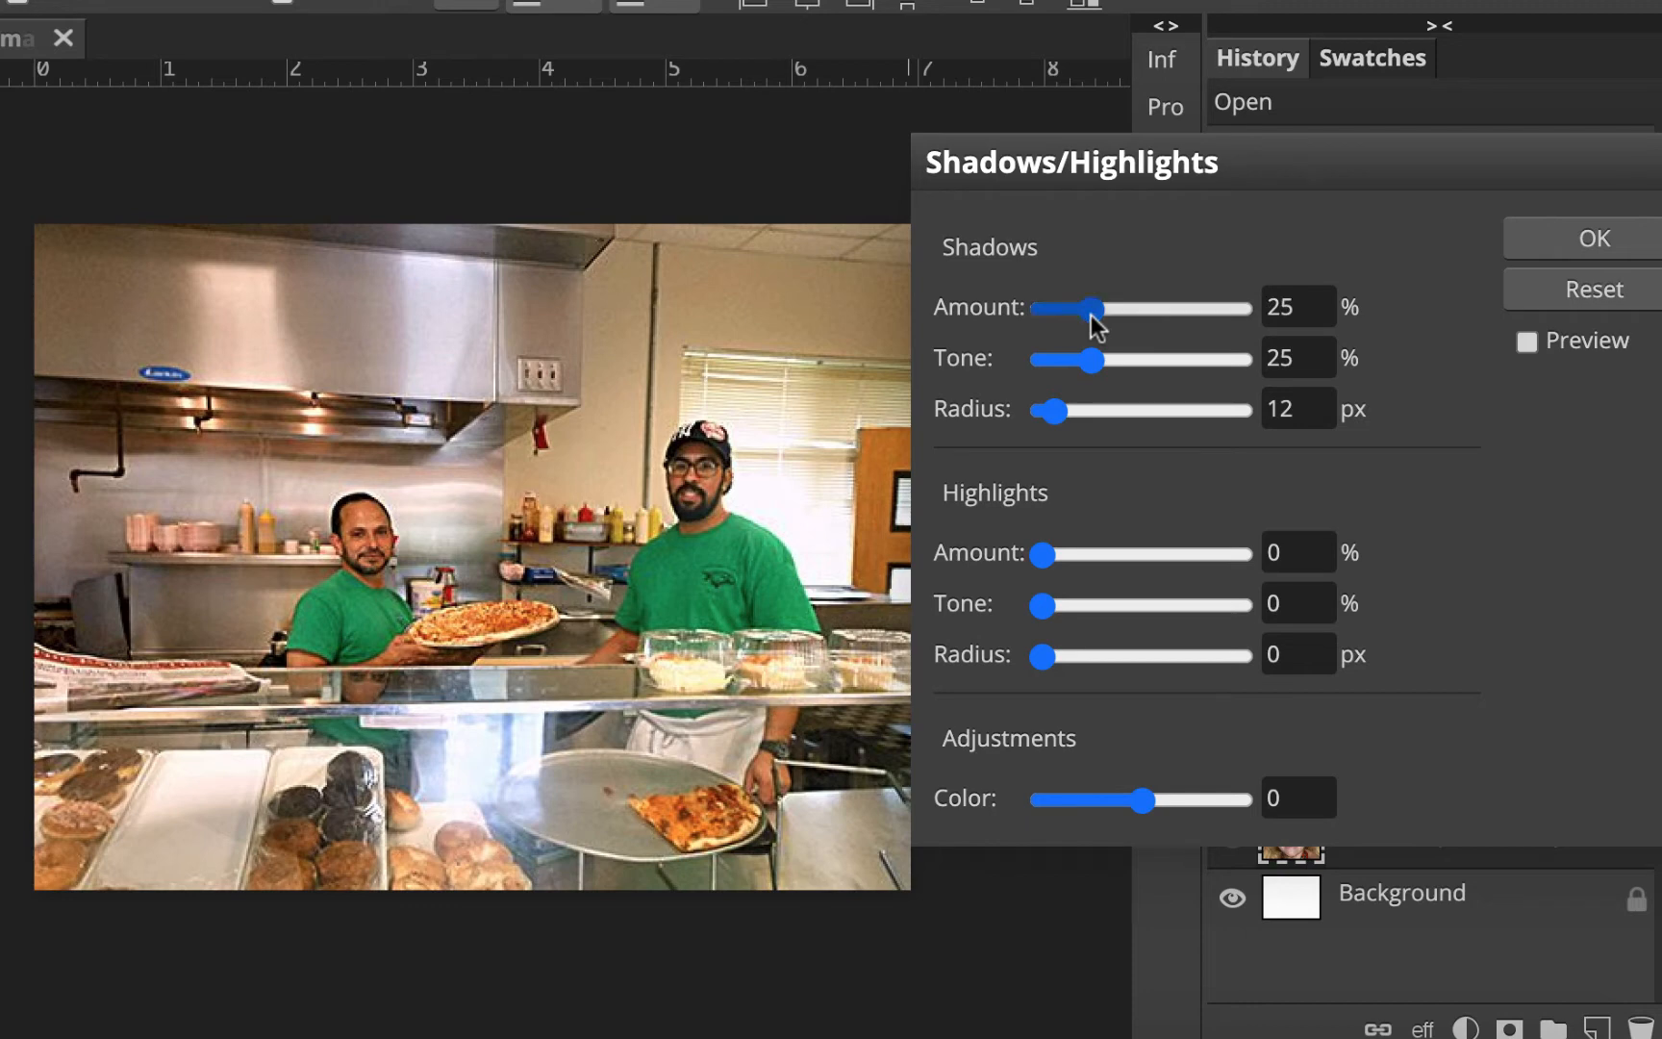
click(1527, 342)
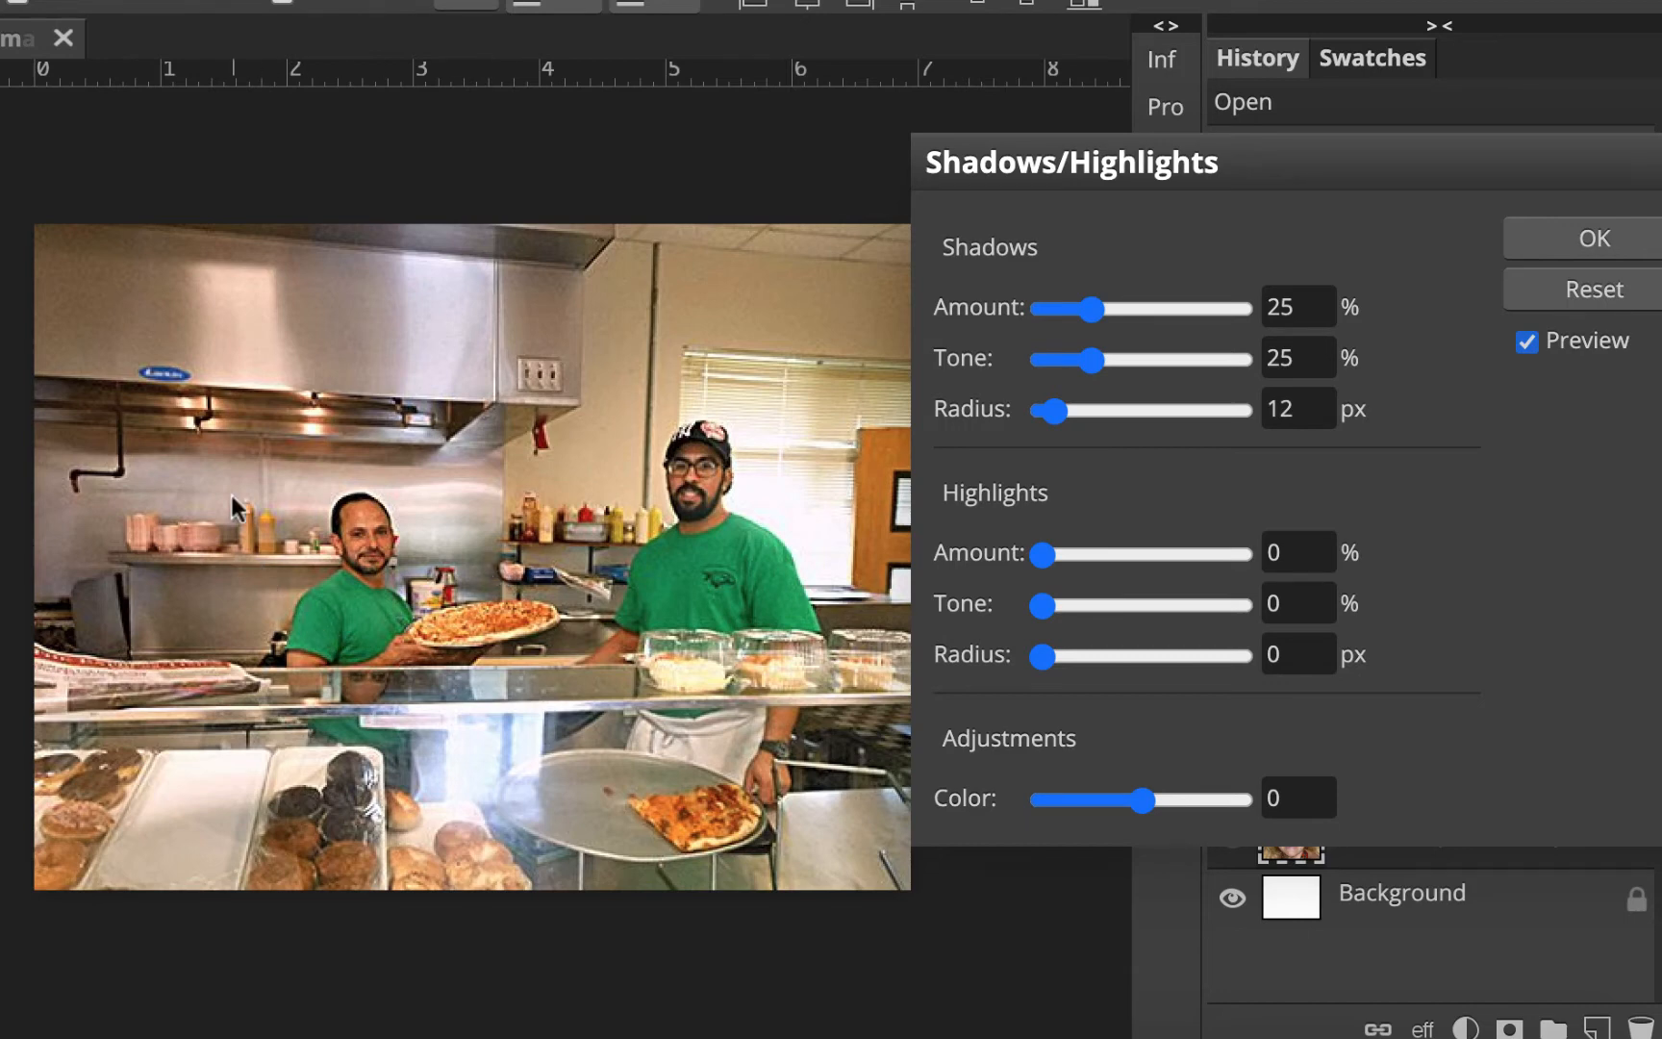
click(1585, 242)
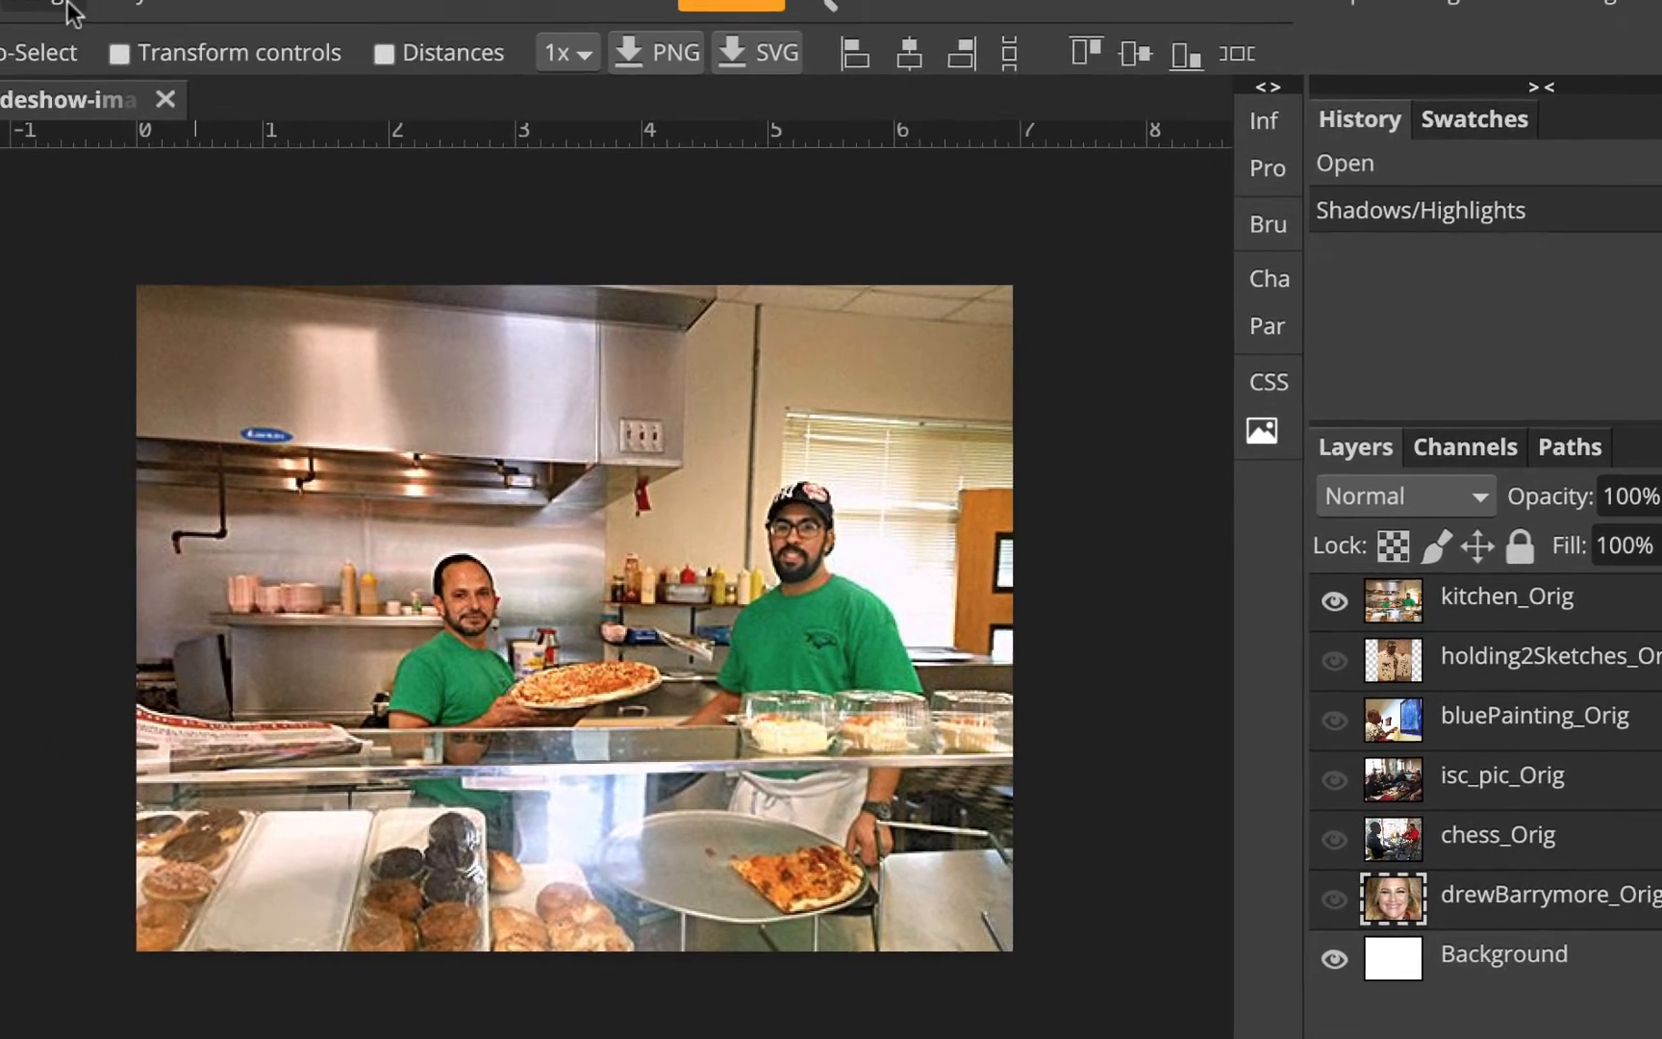
click(127, 36)
mouse_move(135, 84)
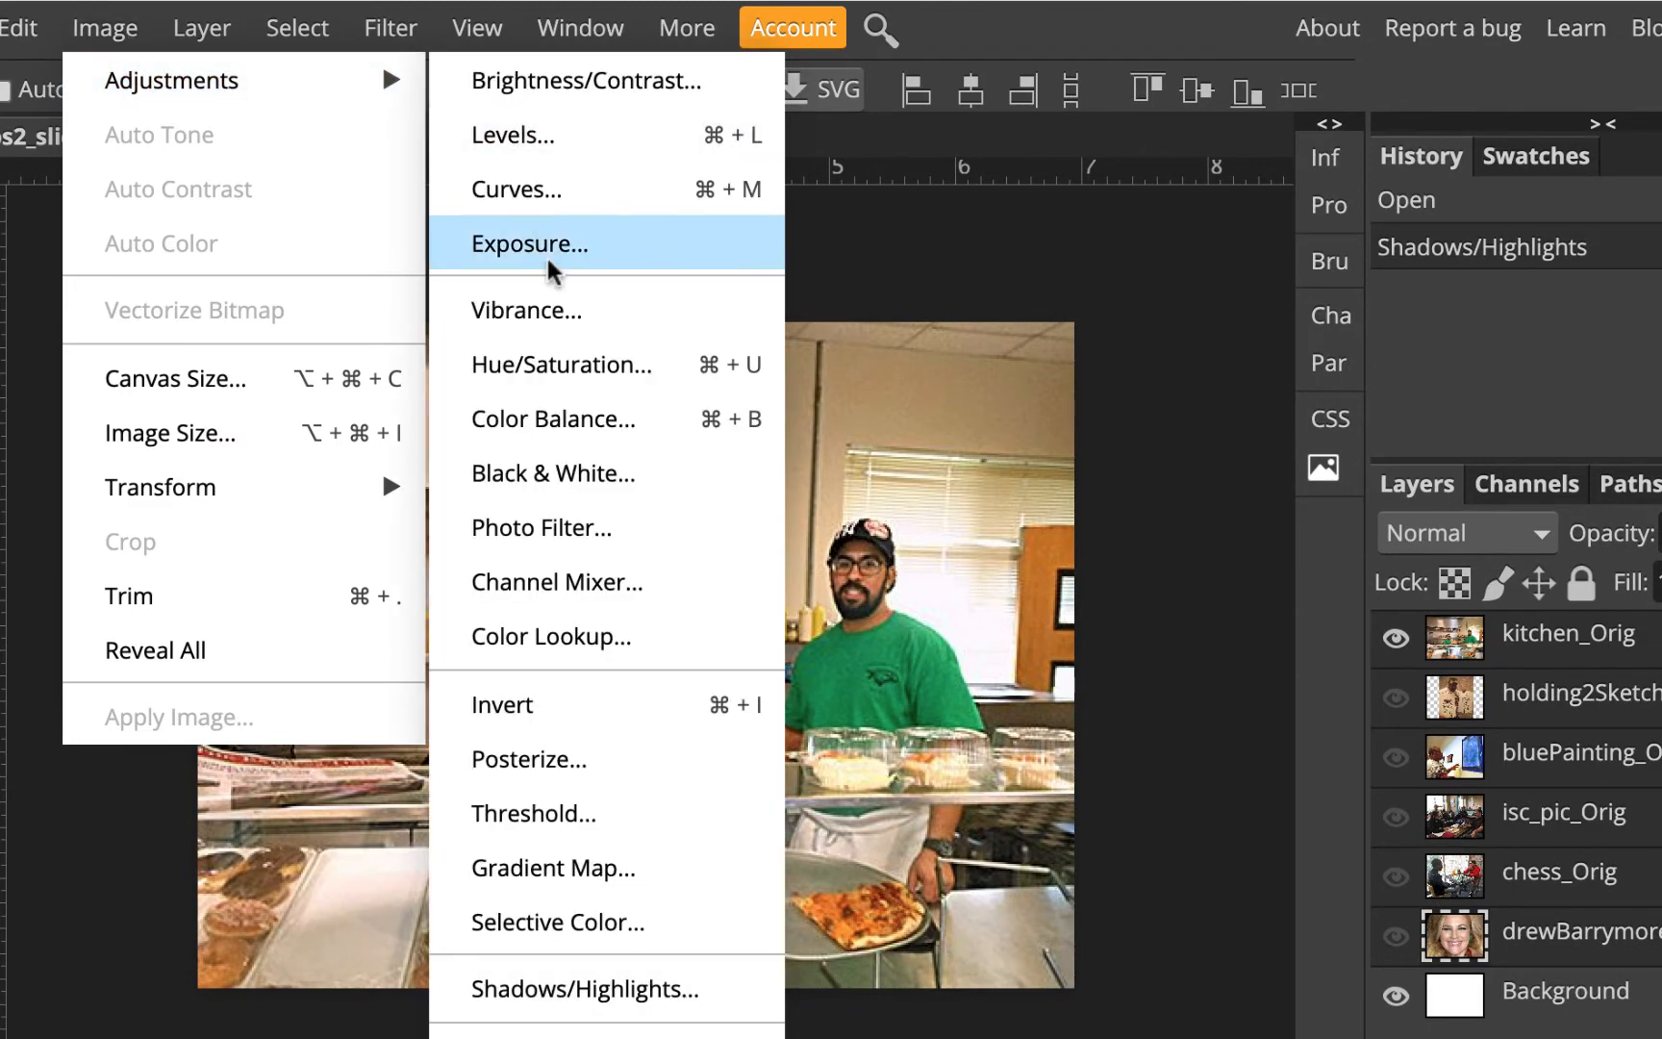
click(567, 531)
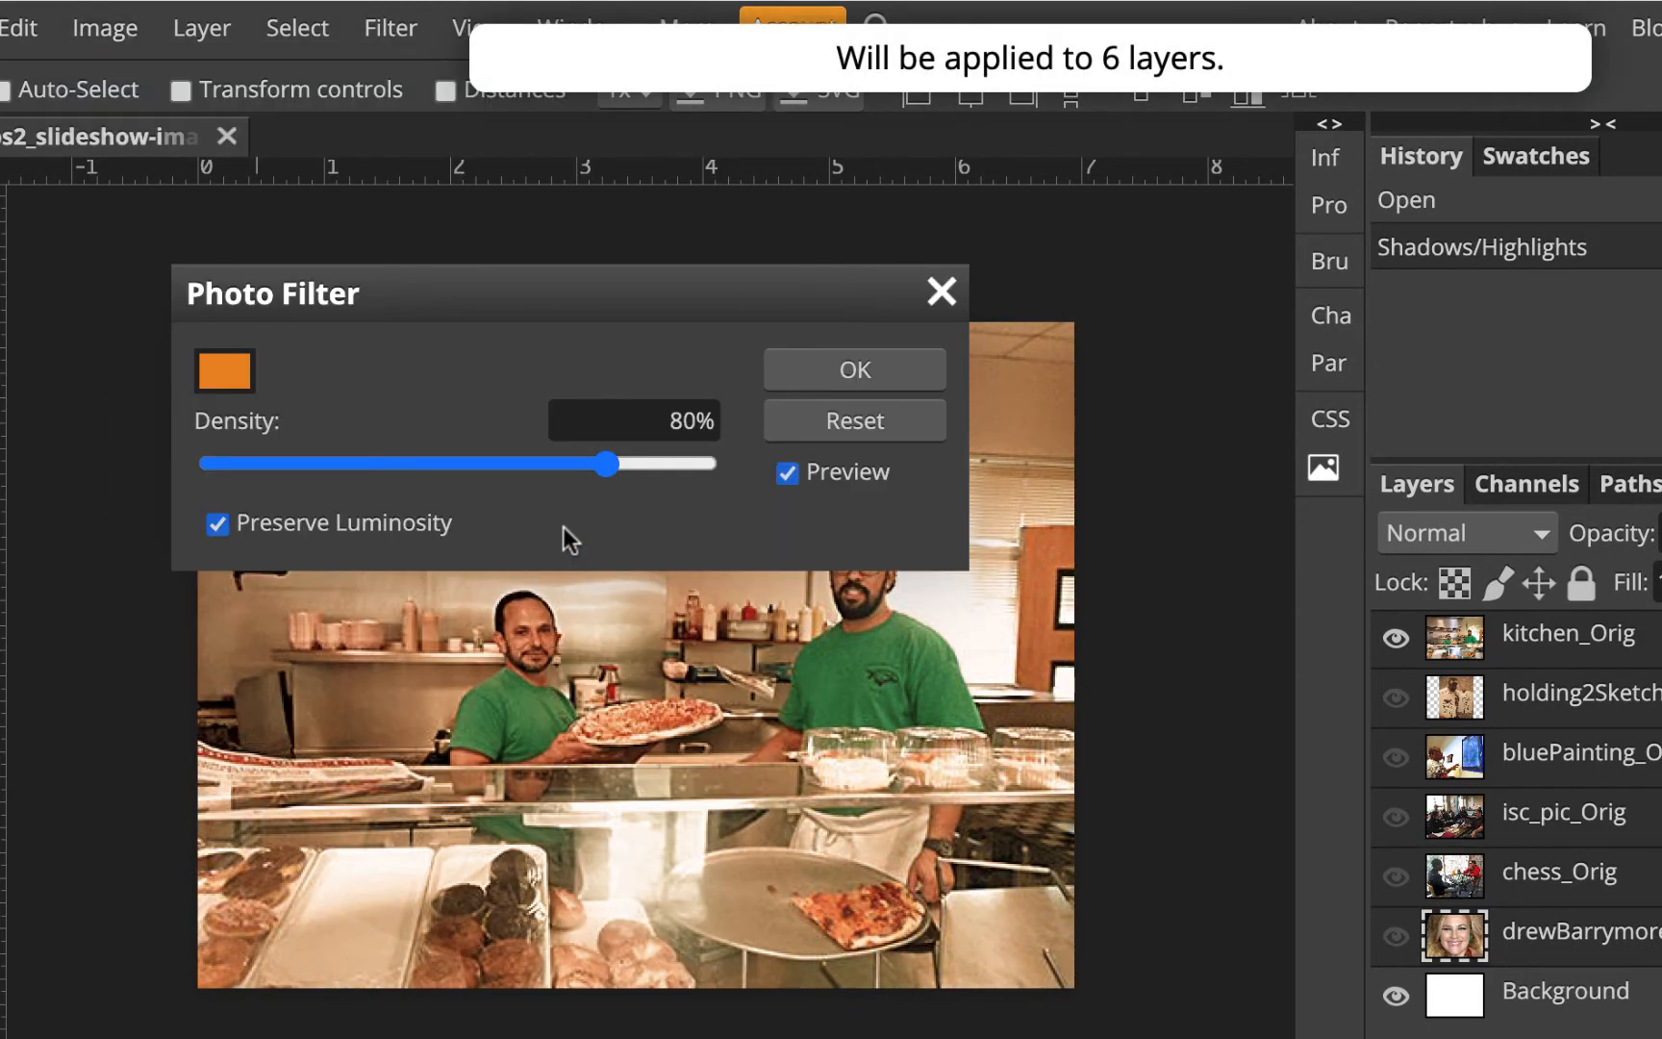
click(938, 303)
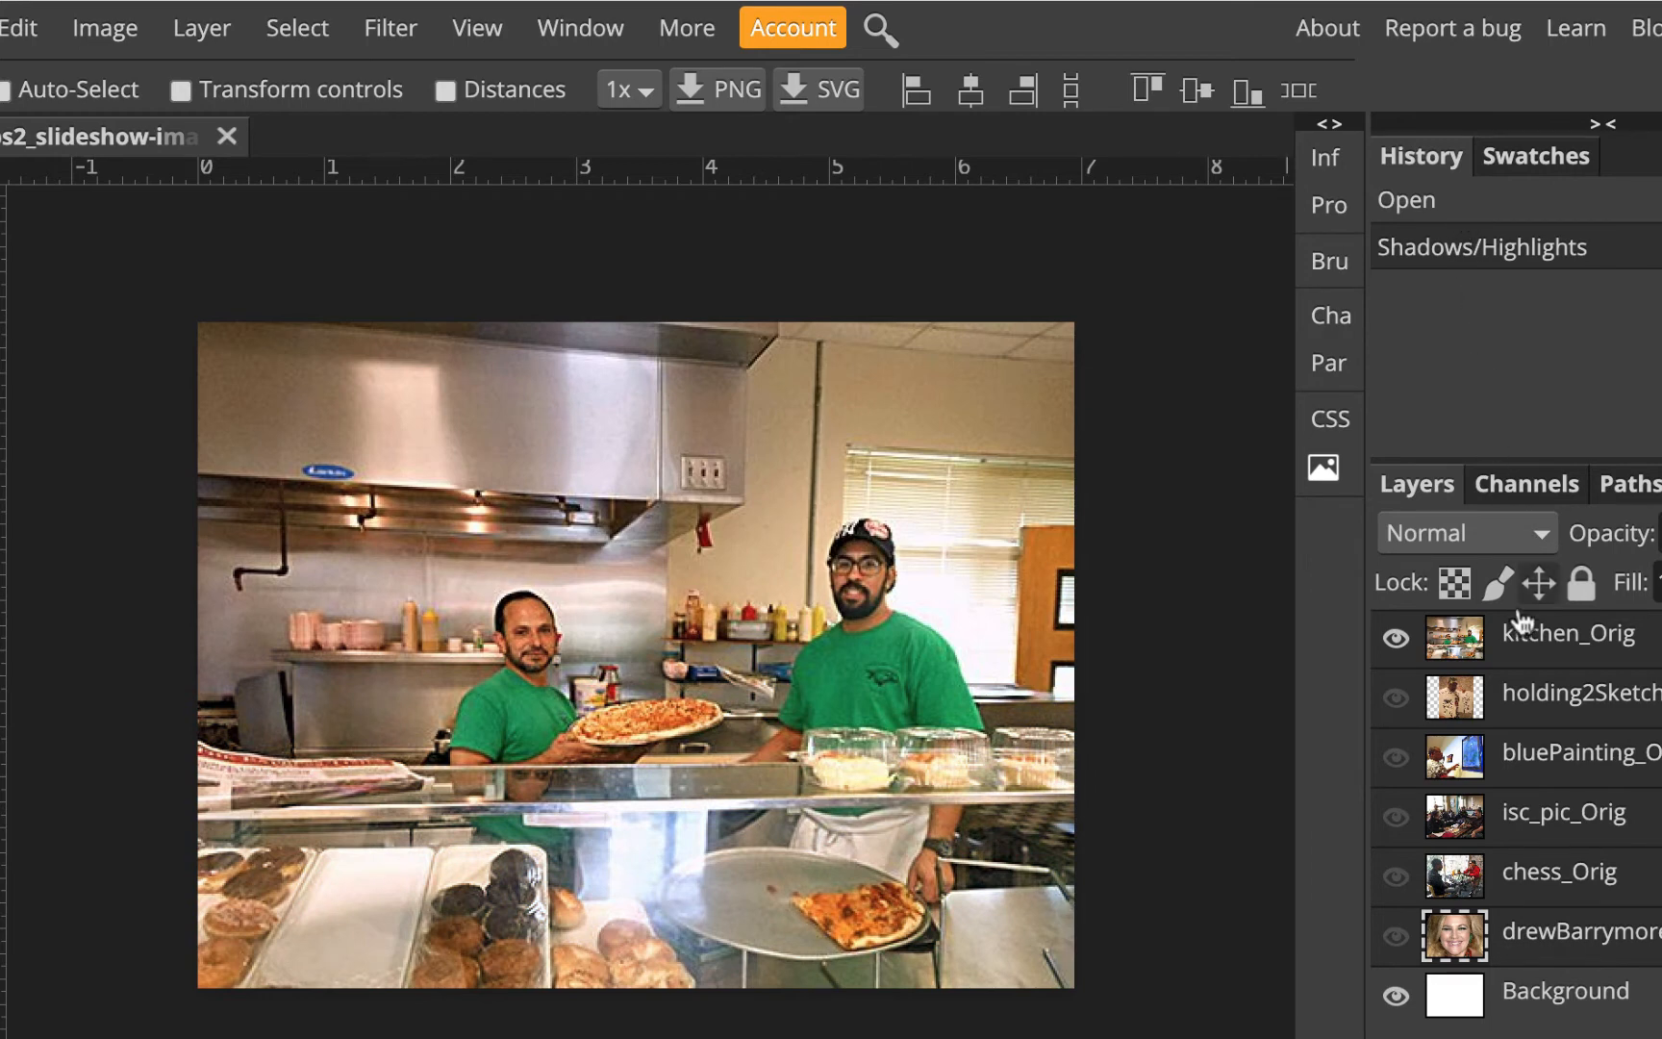
Hide every photo layer except kitchen_Orig and select the kitchen_Orig layer on its own
click(1583, 212)
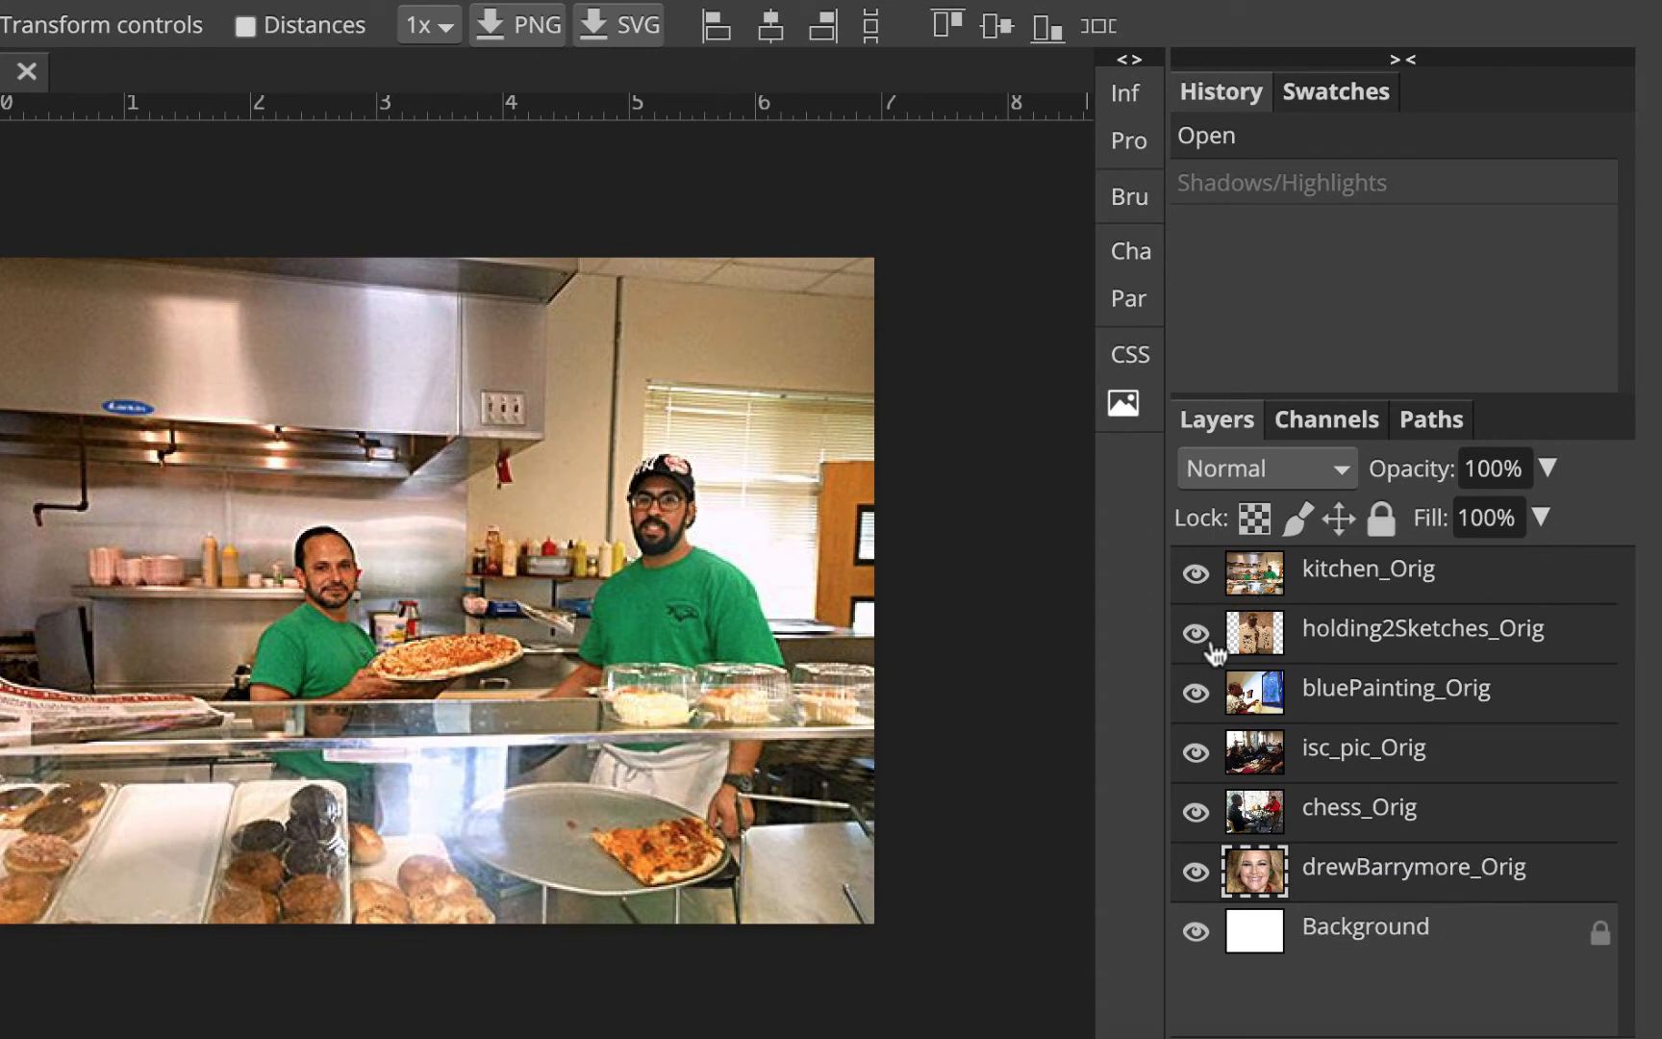
drag(1198, 632, 1214, 883)
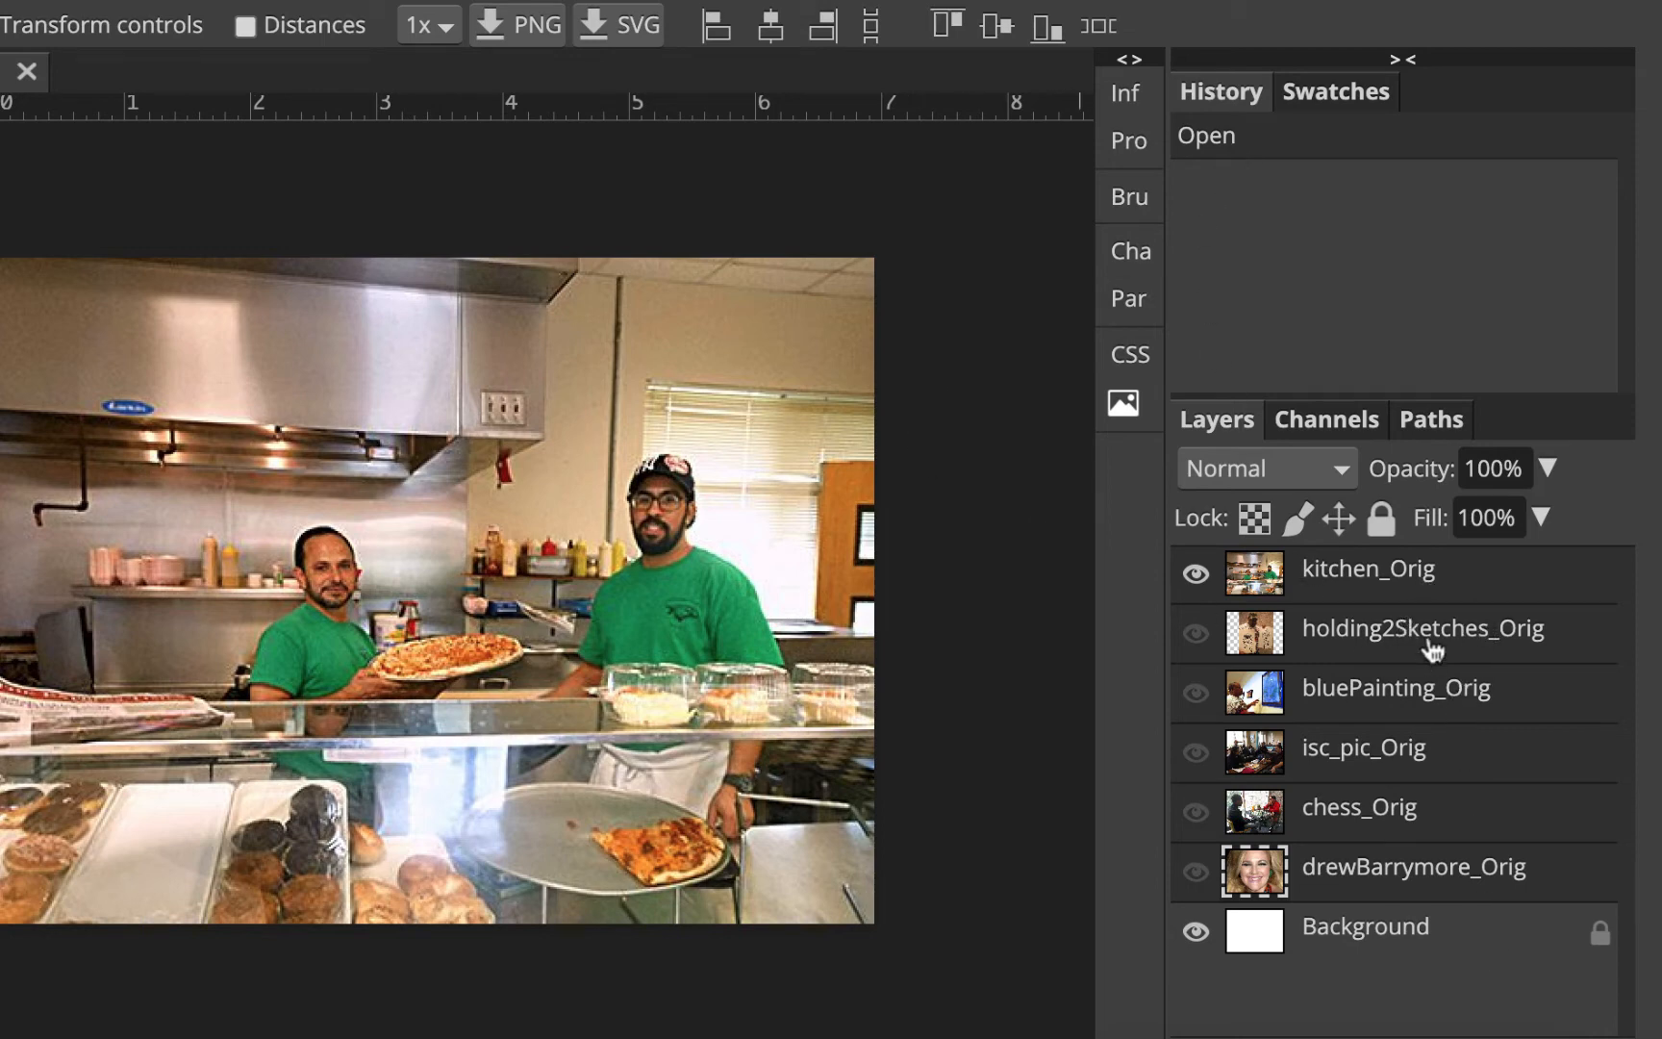
click(1450, 582)
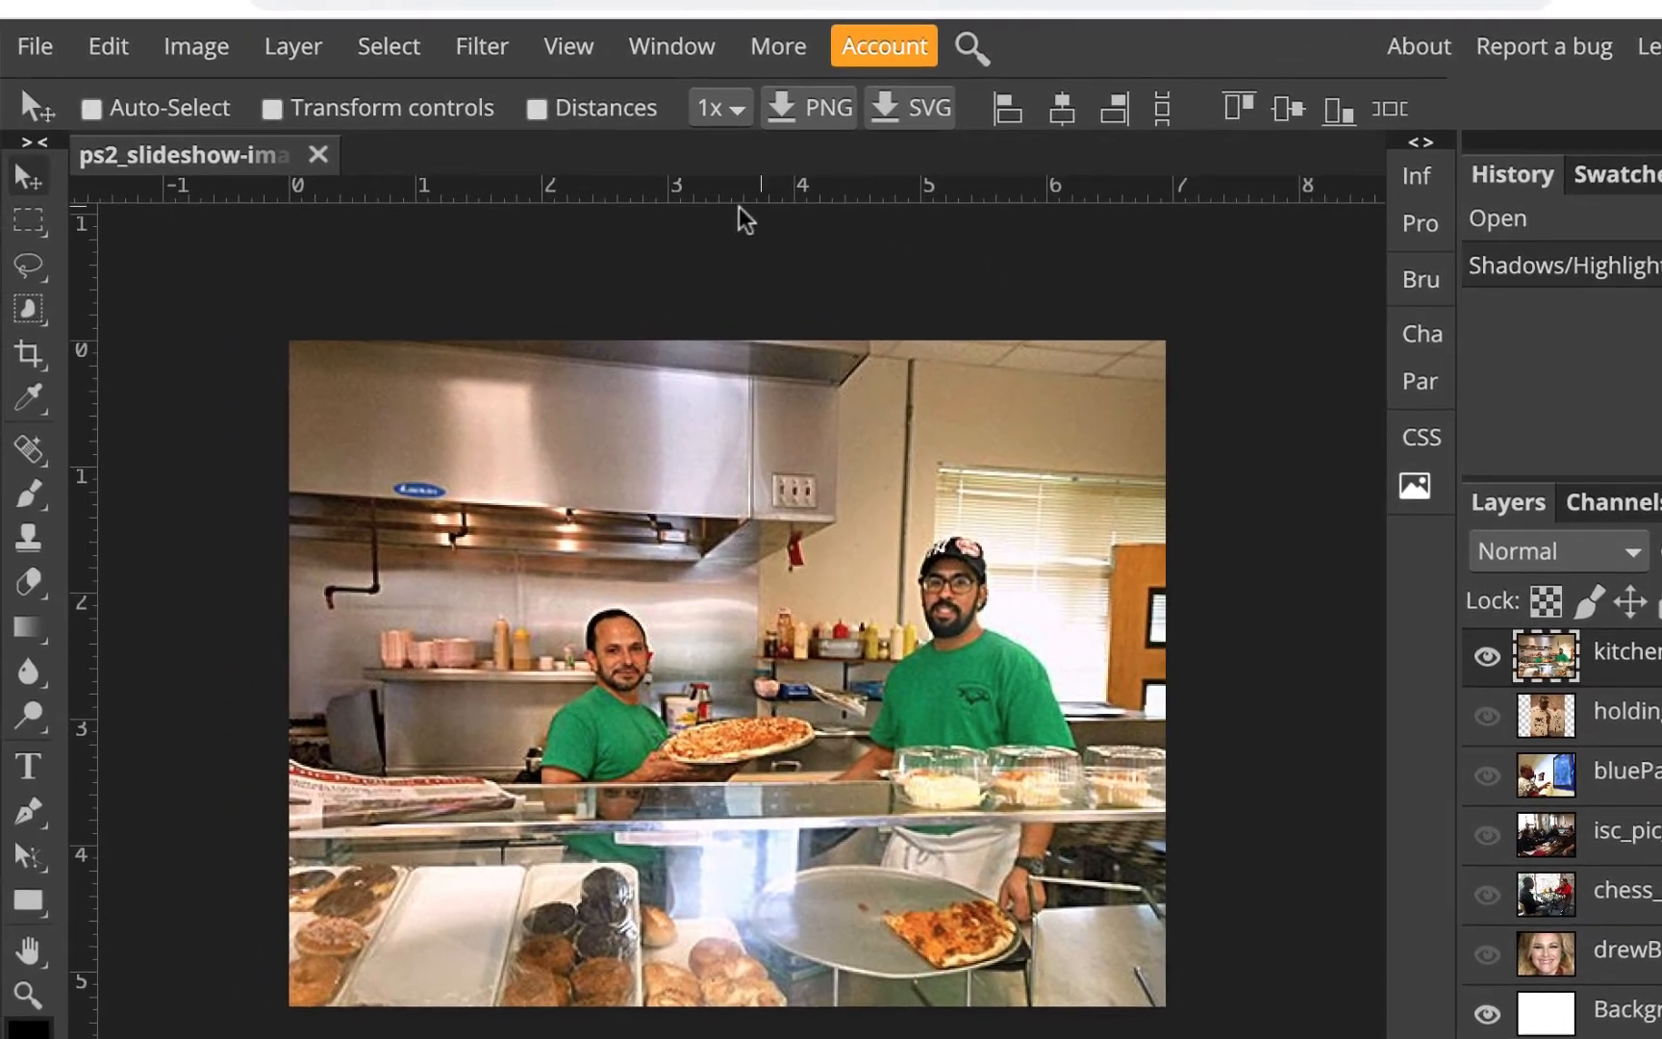
Apply a Photo Filter to kitchen_Orig using a blue (0000ff) filter colour at 9% density
click(52, 8)
mouse_move(69, 60)
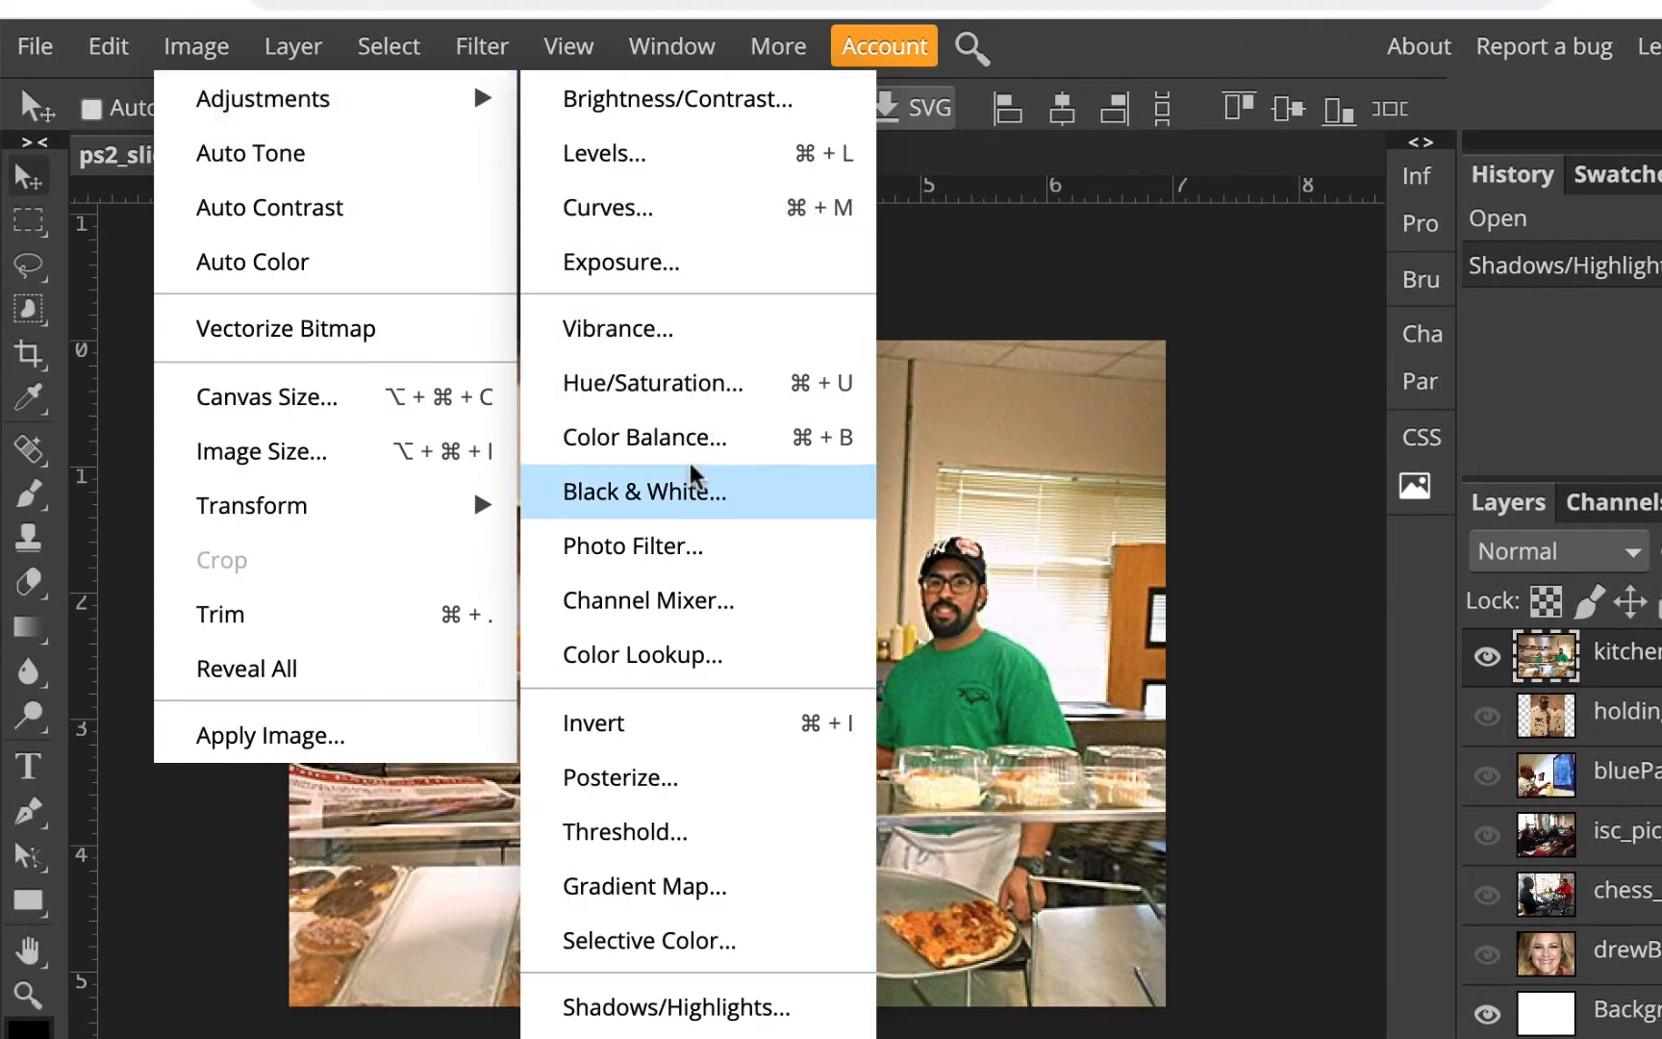
click(681, 548)
drag(585, 327, 1151, 319)
click(1153, 302)
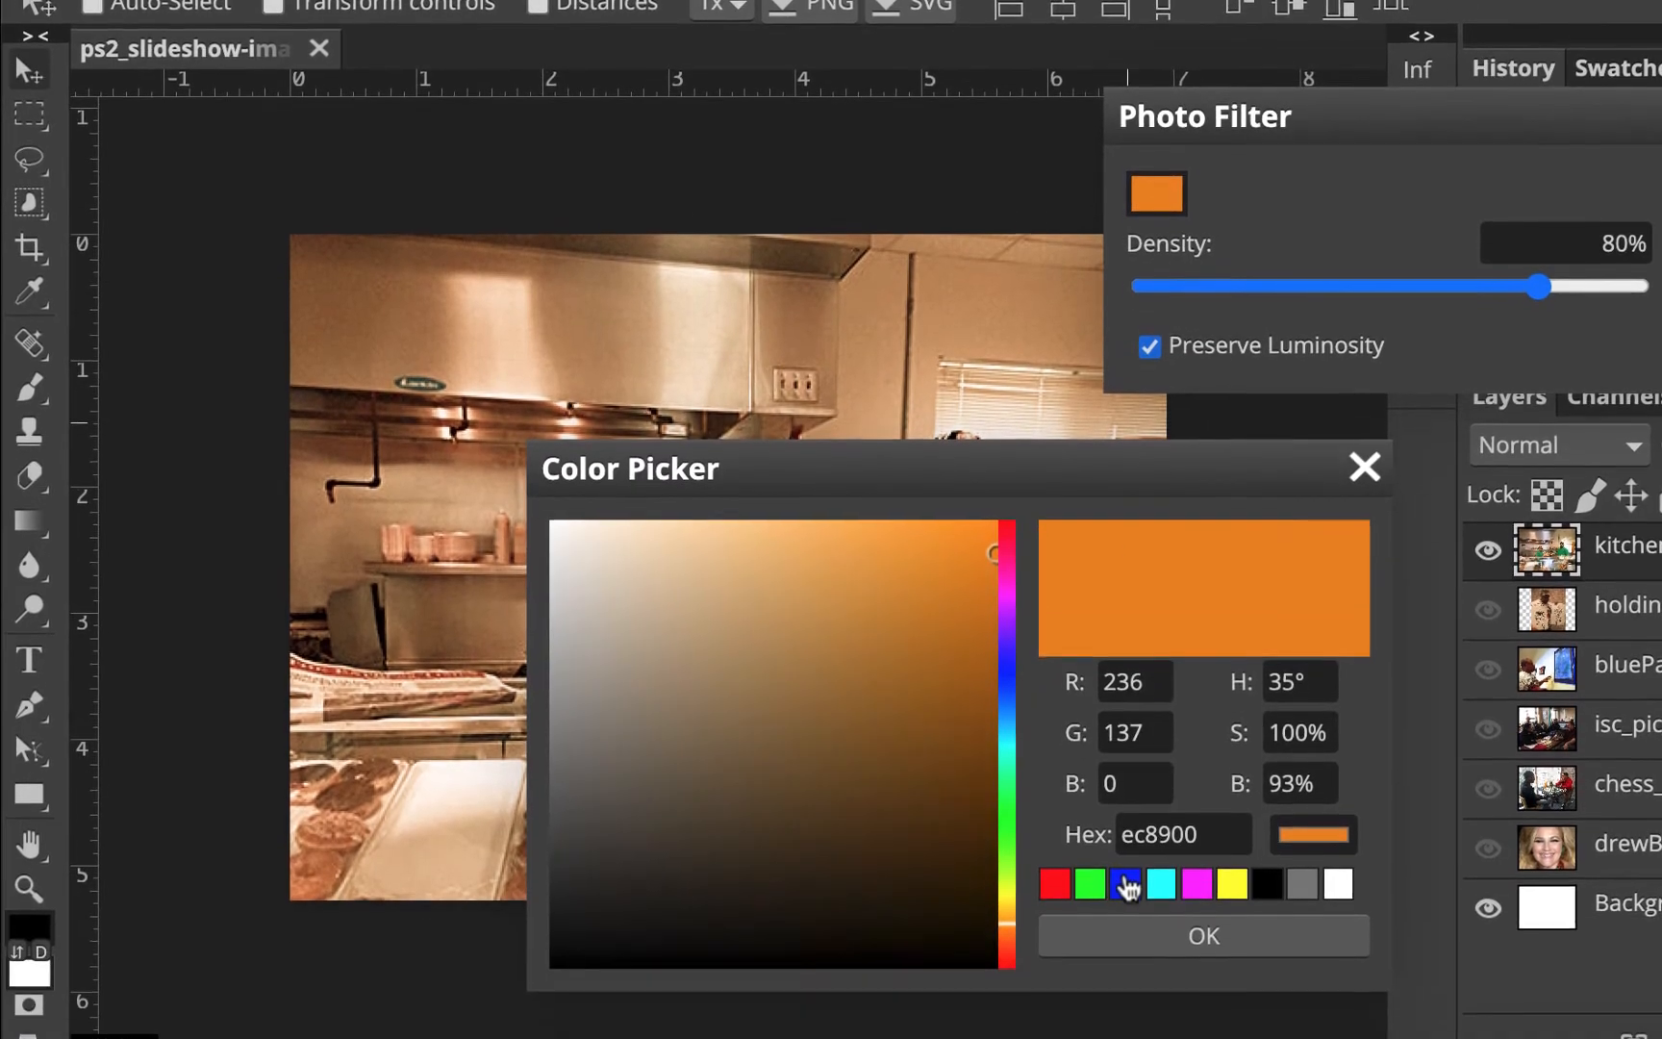
click(1125, 990)
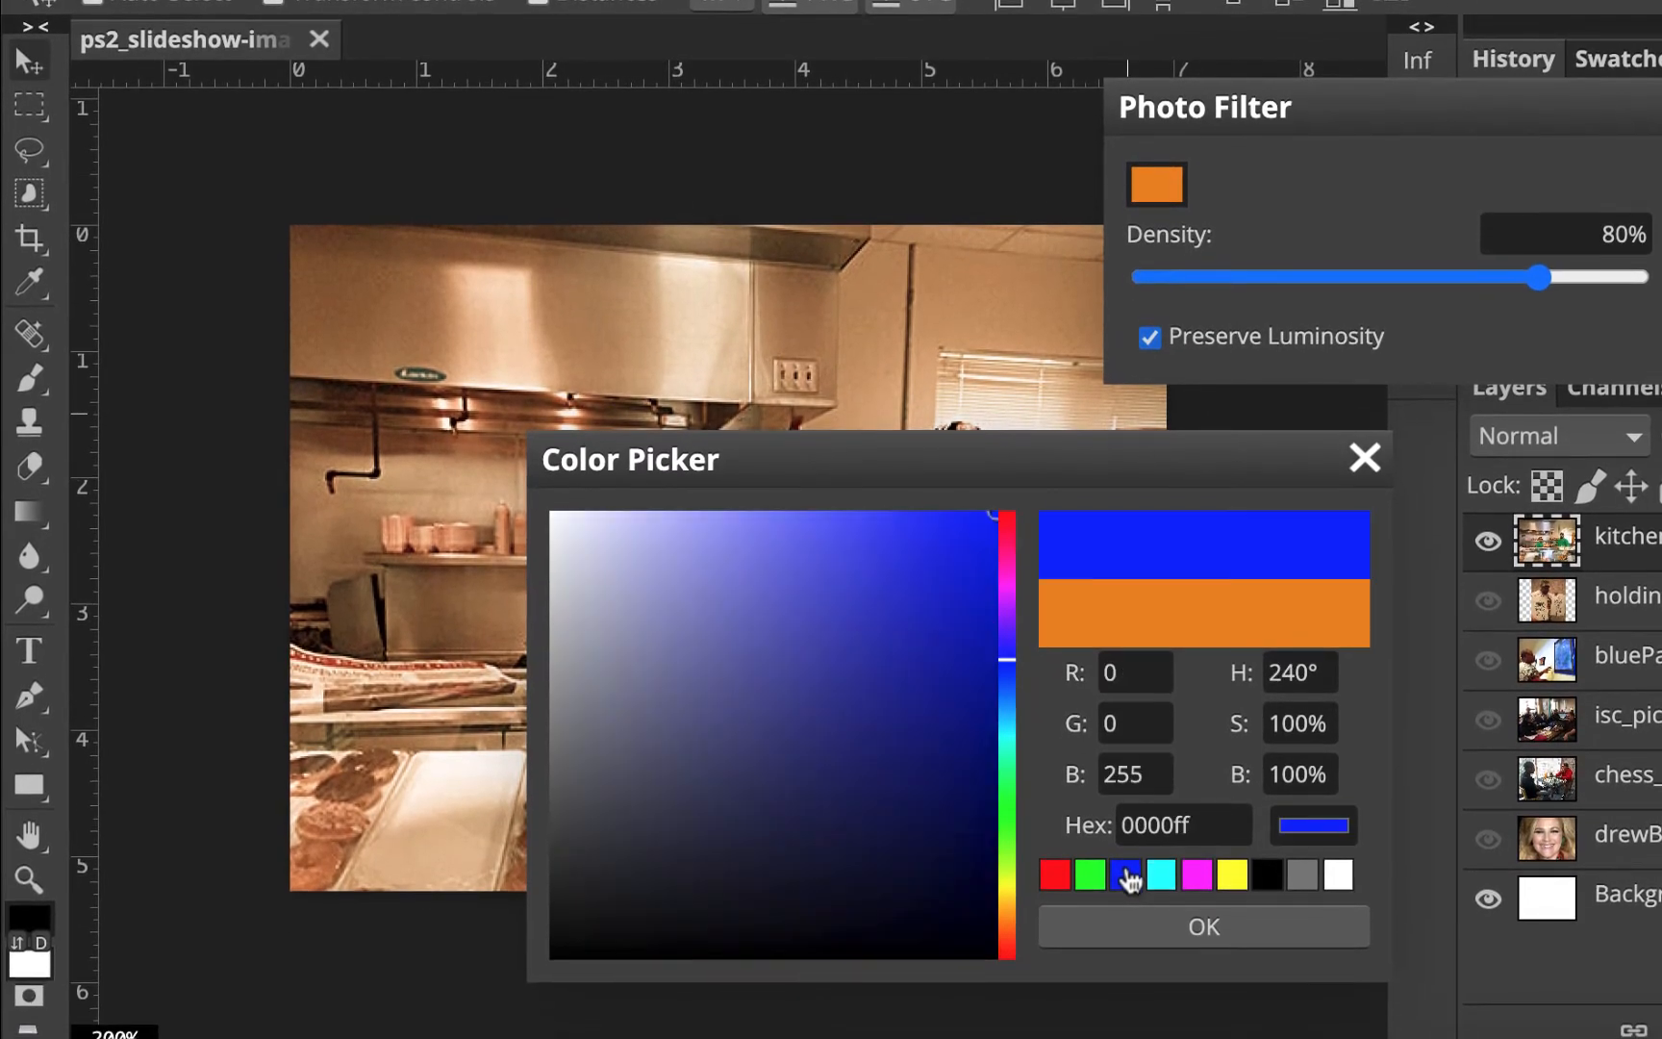
click(1196, 926)
drag(1541, 282, 1136, 289)
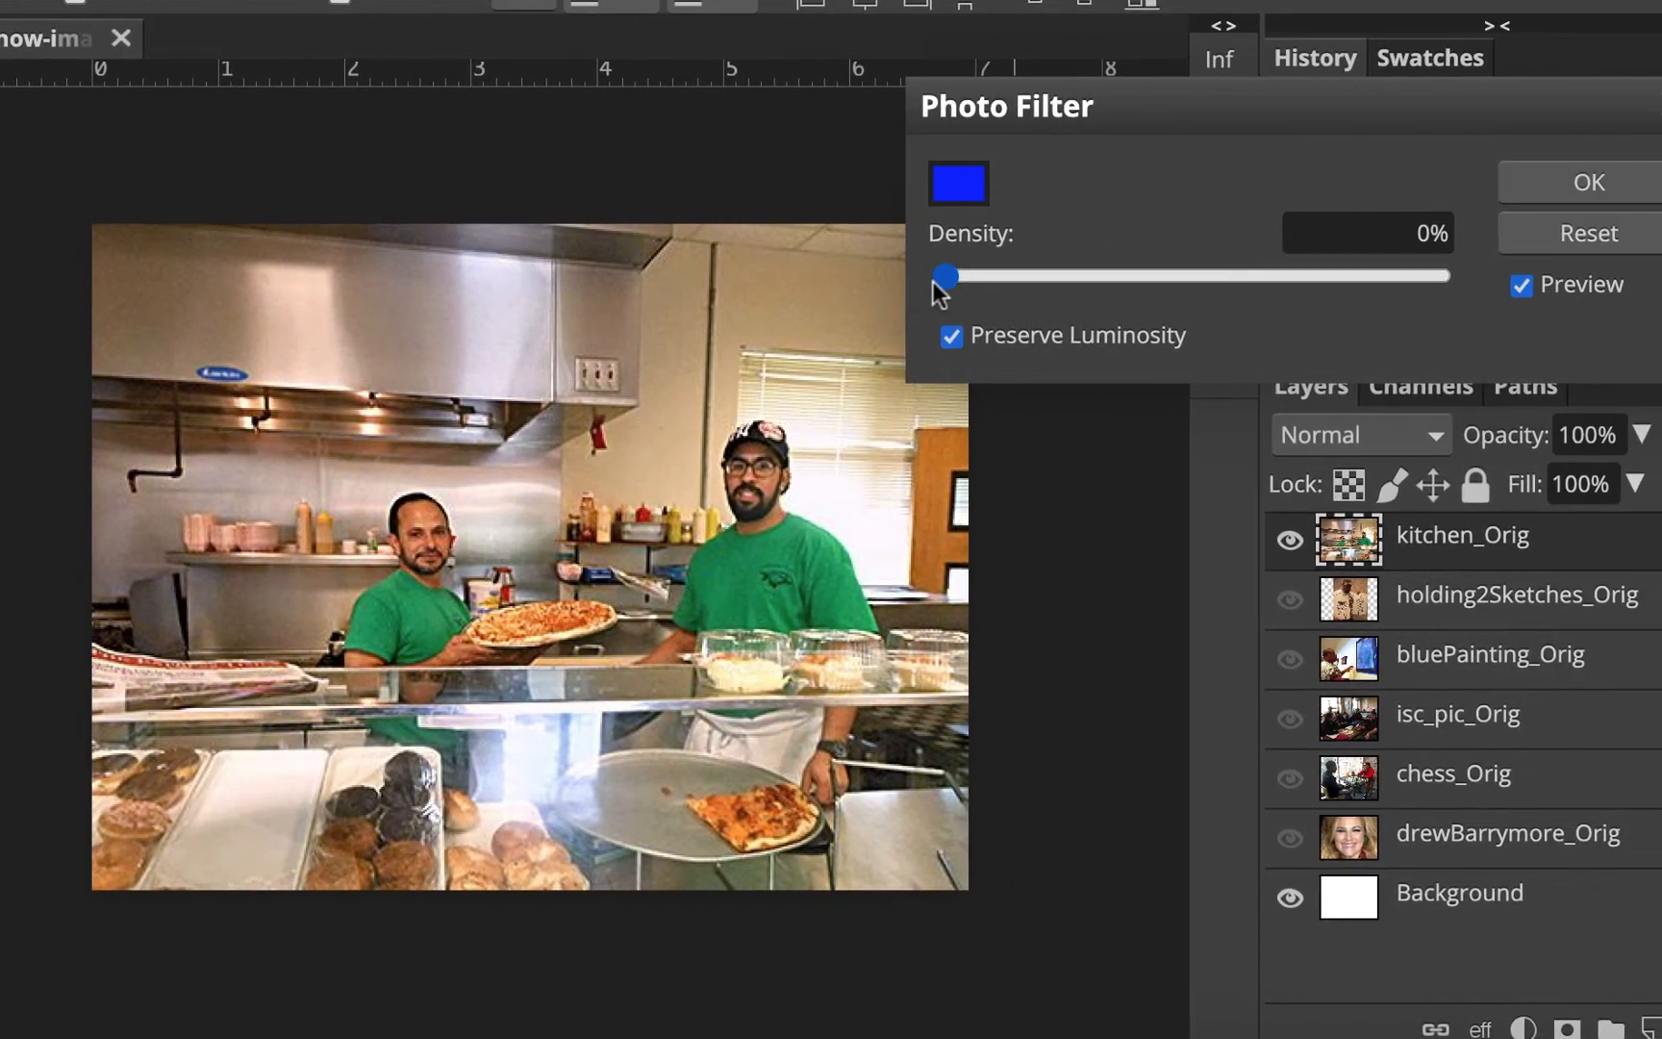
drag(934, 282, 987, 281)
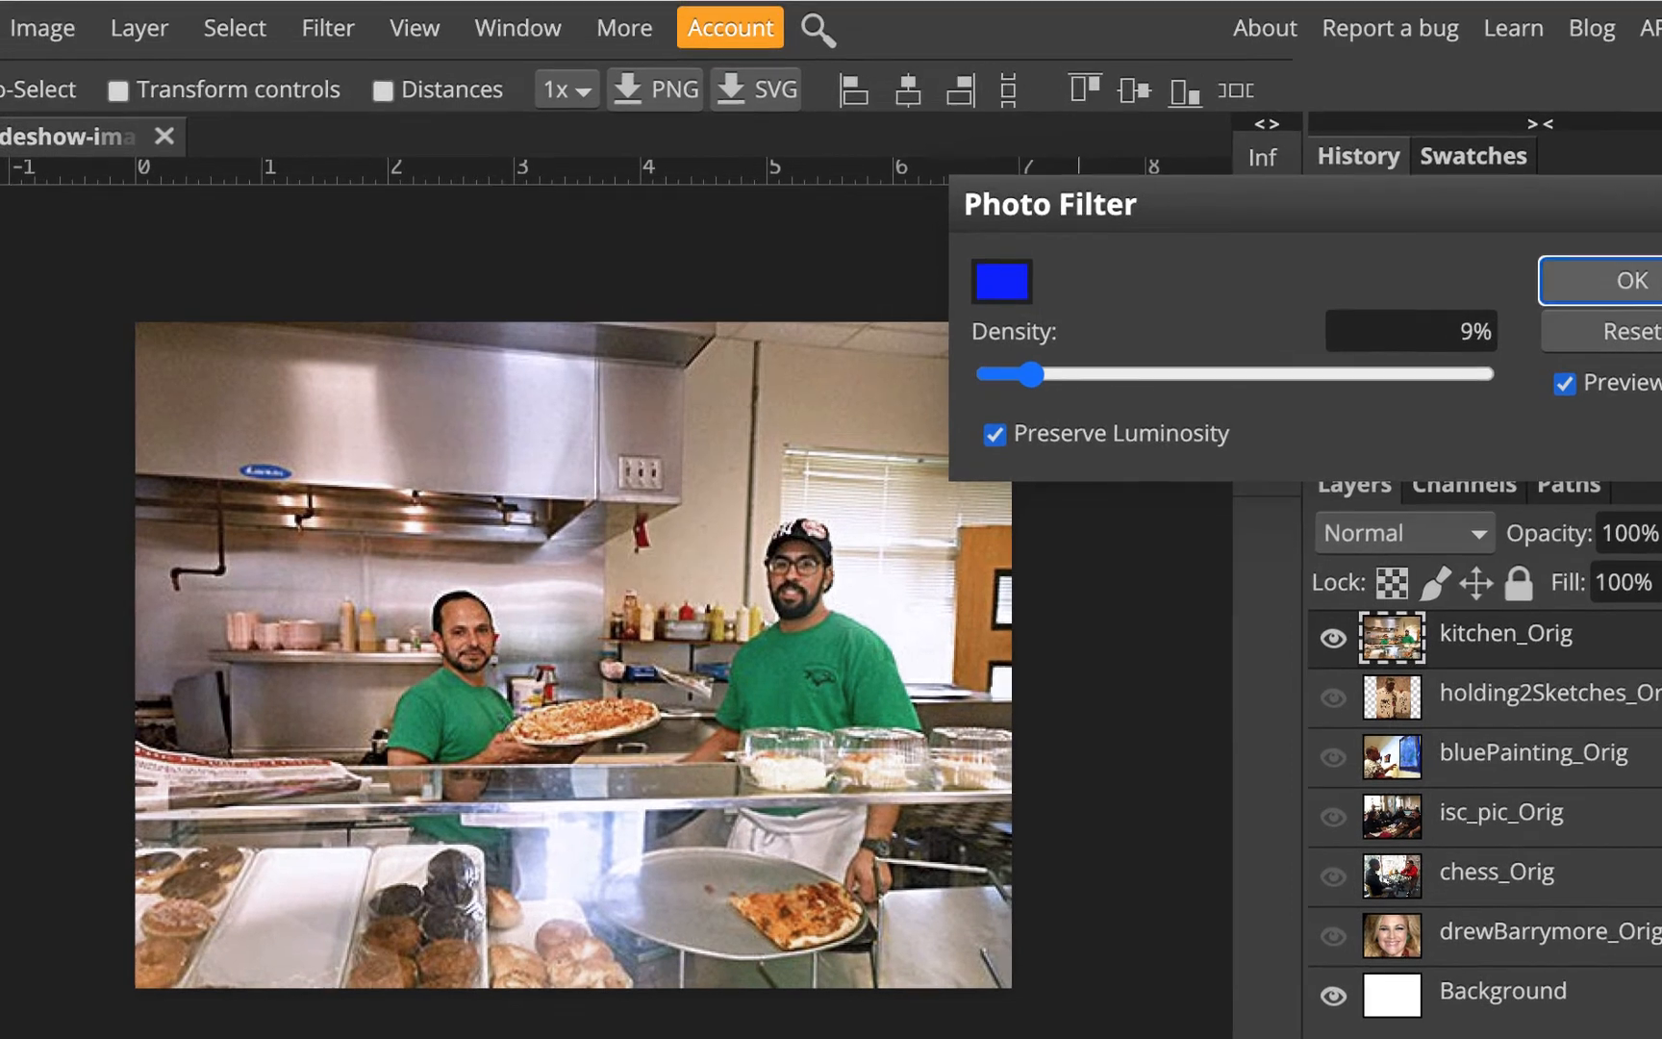
click(1596, 185)
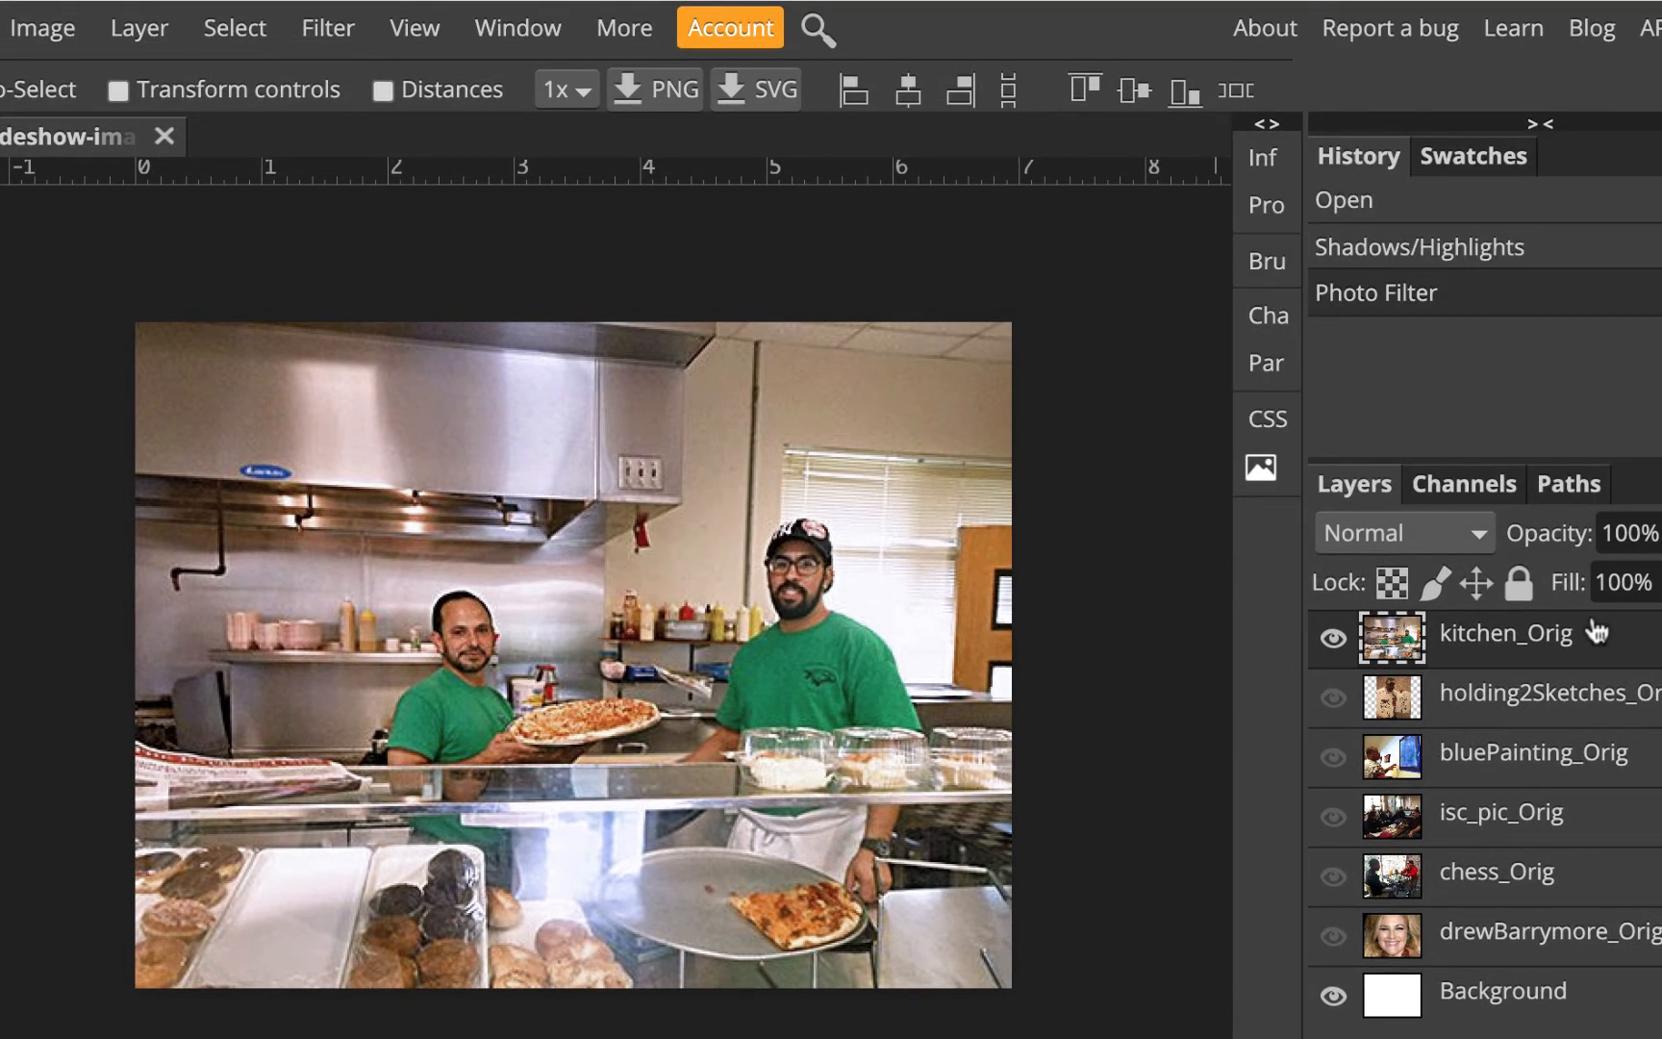
click(48, 29)
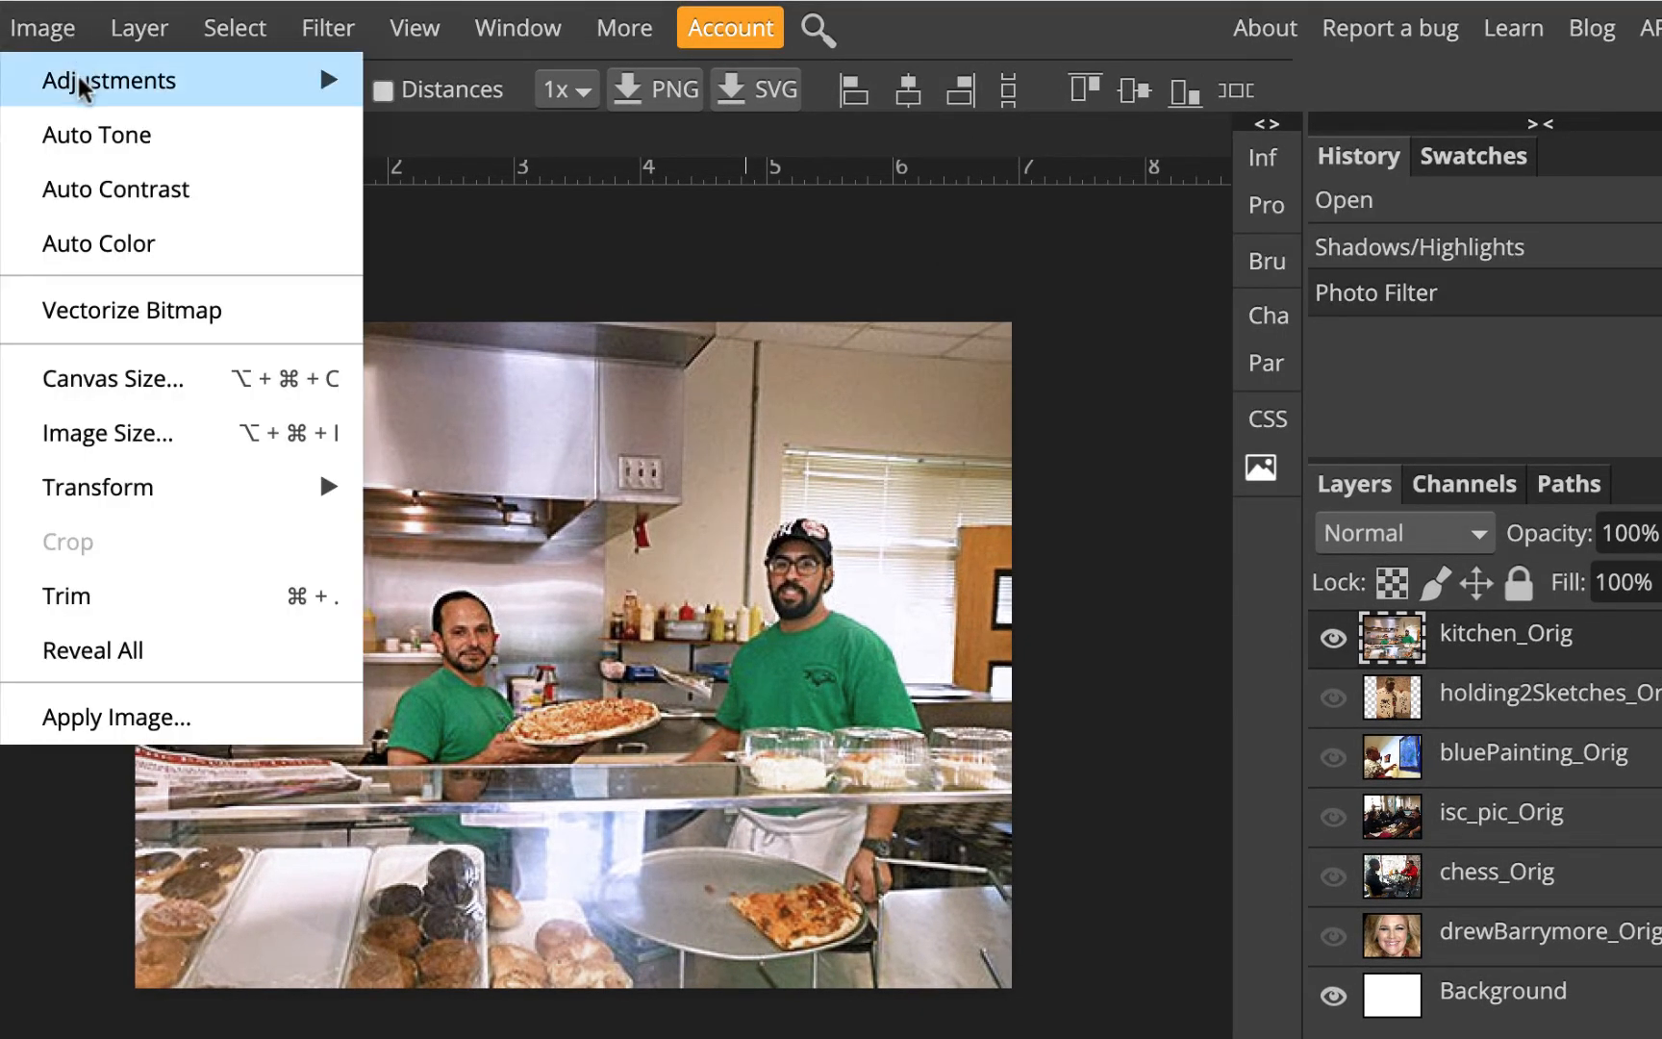
mouse_move(84, 89)
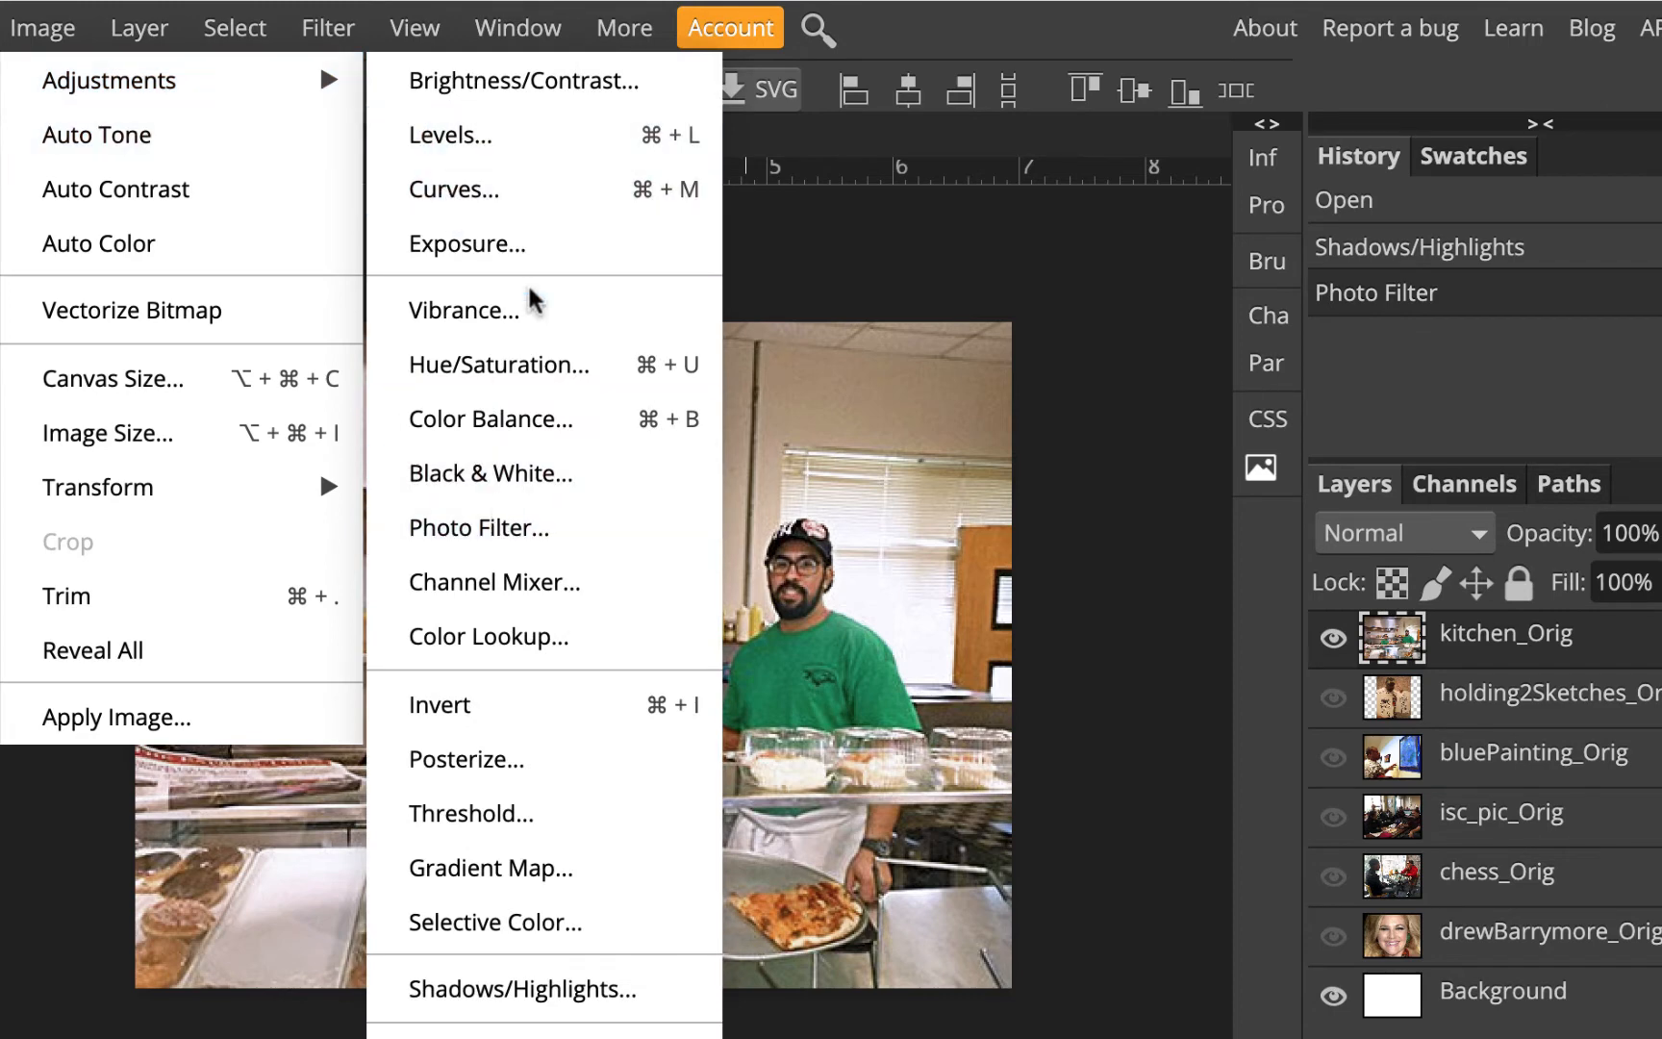
click(568, 137)
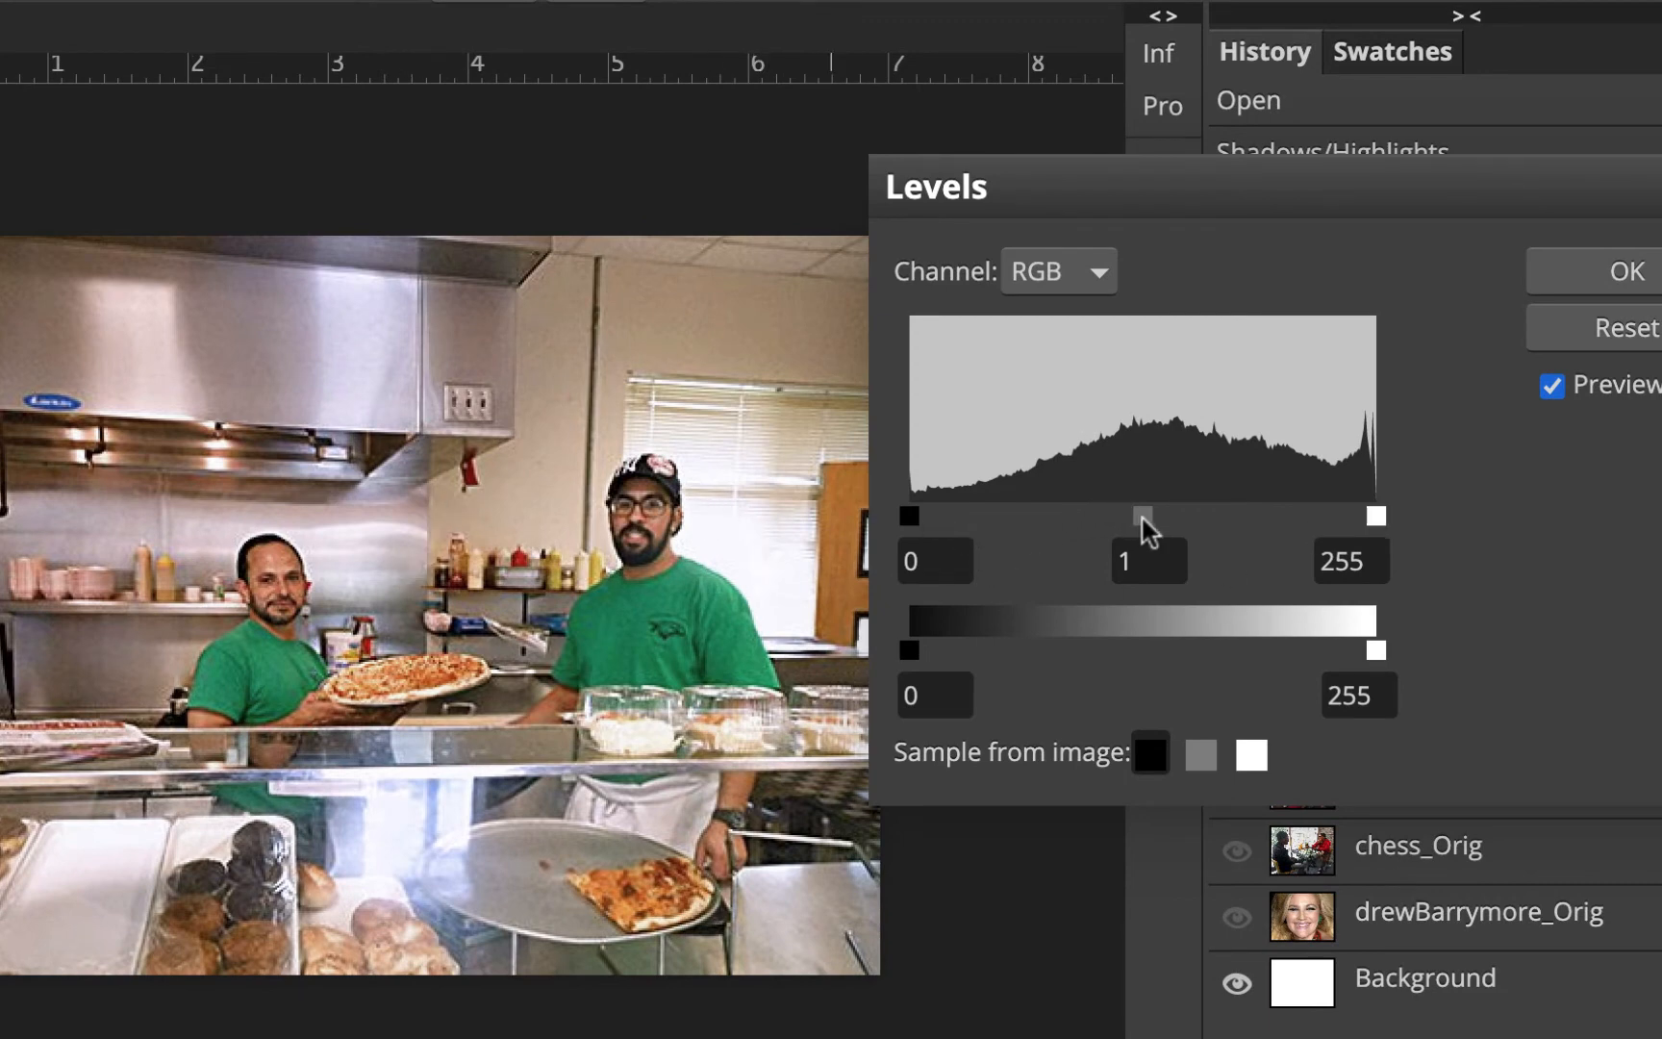
drag(1142, 520, 1131, 522)
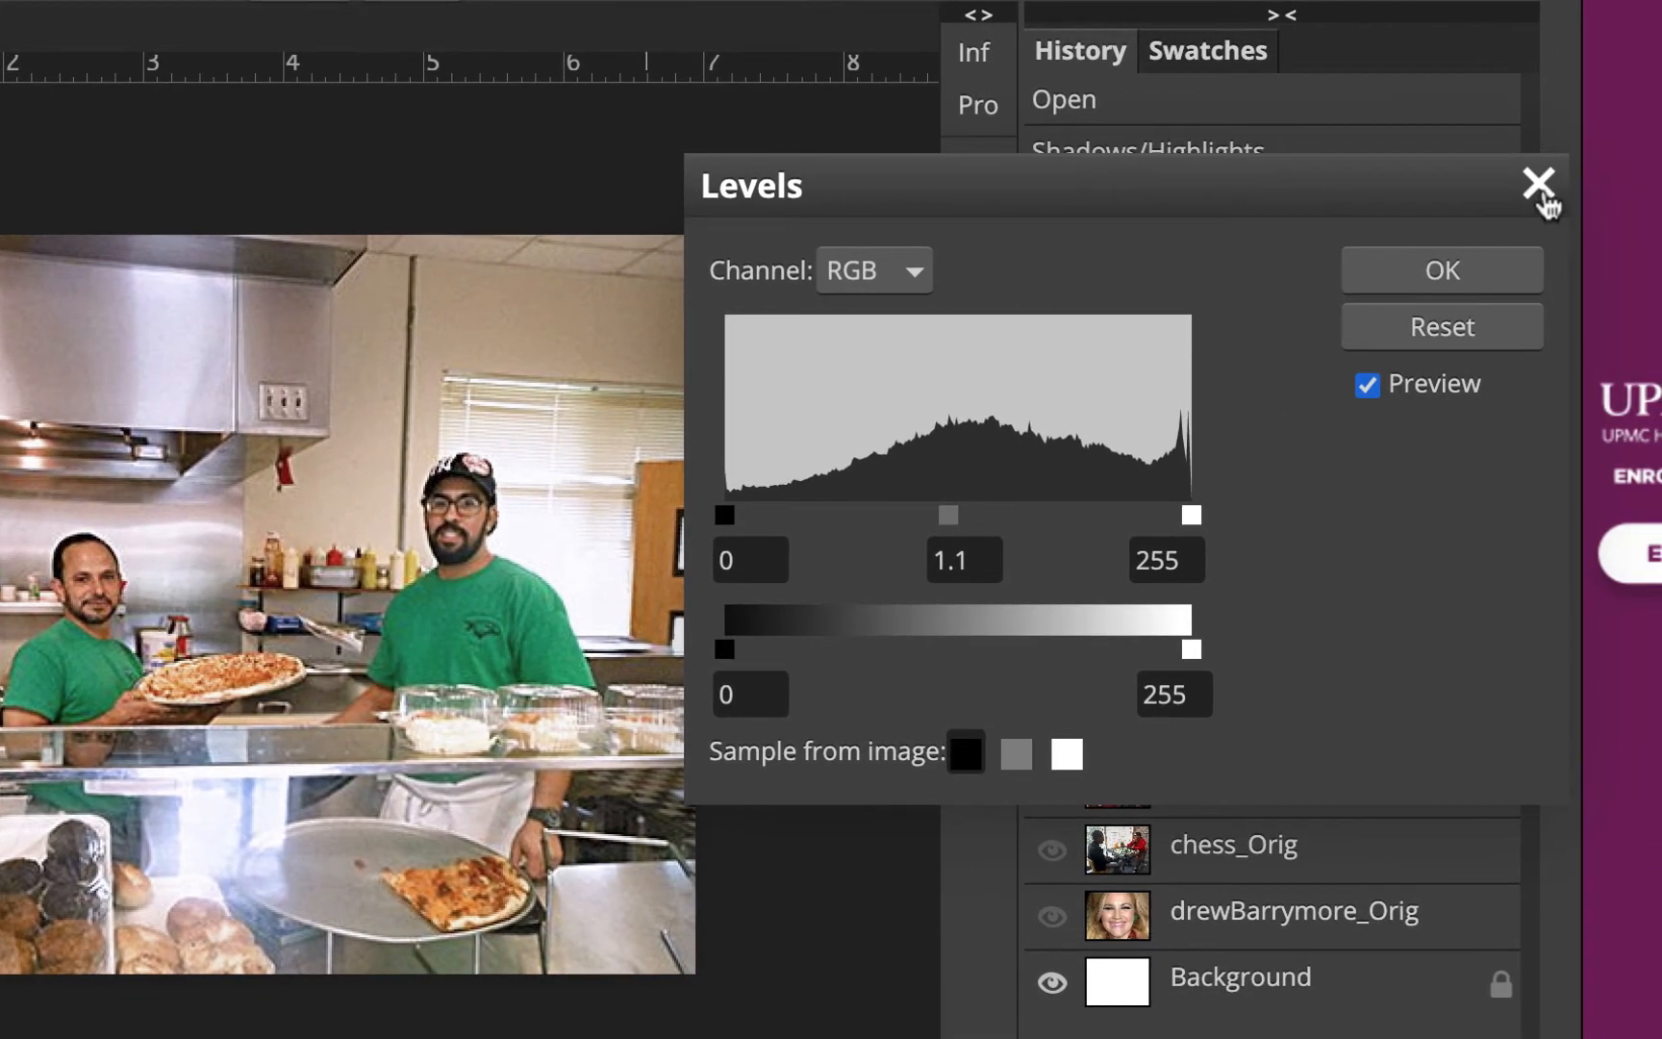
click(1539, 185)
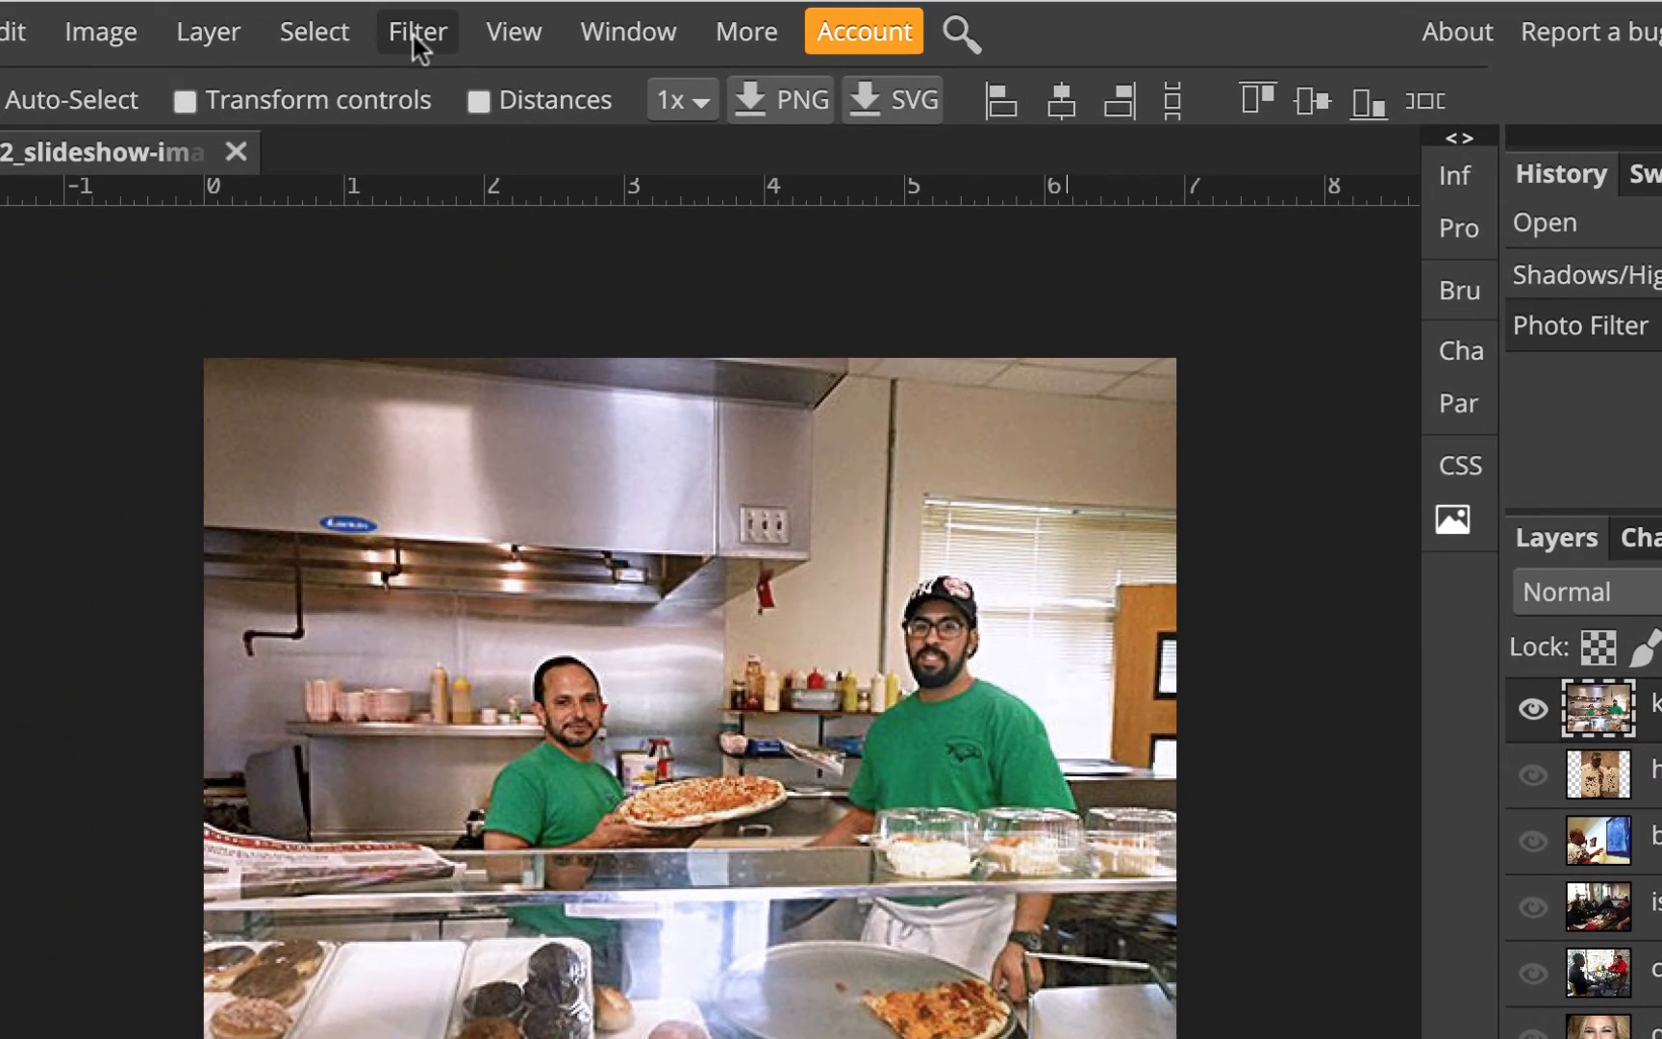
Open Unsharp Mask for kitchen_Orig and set the Radius to 1.0 px and the Amount to 50%
click(416, 39)
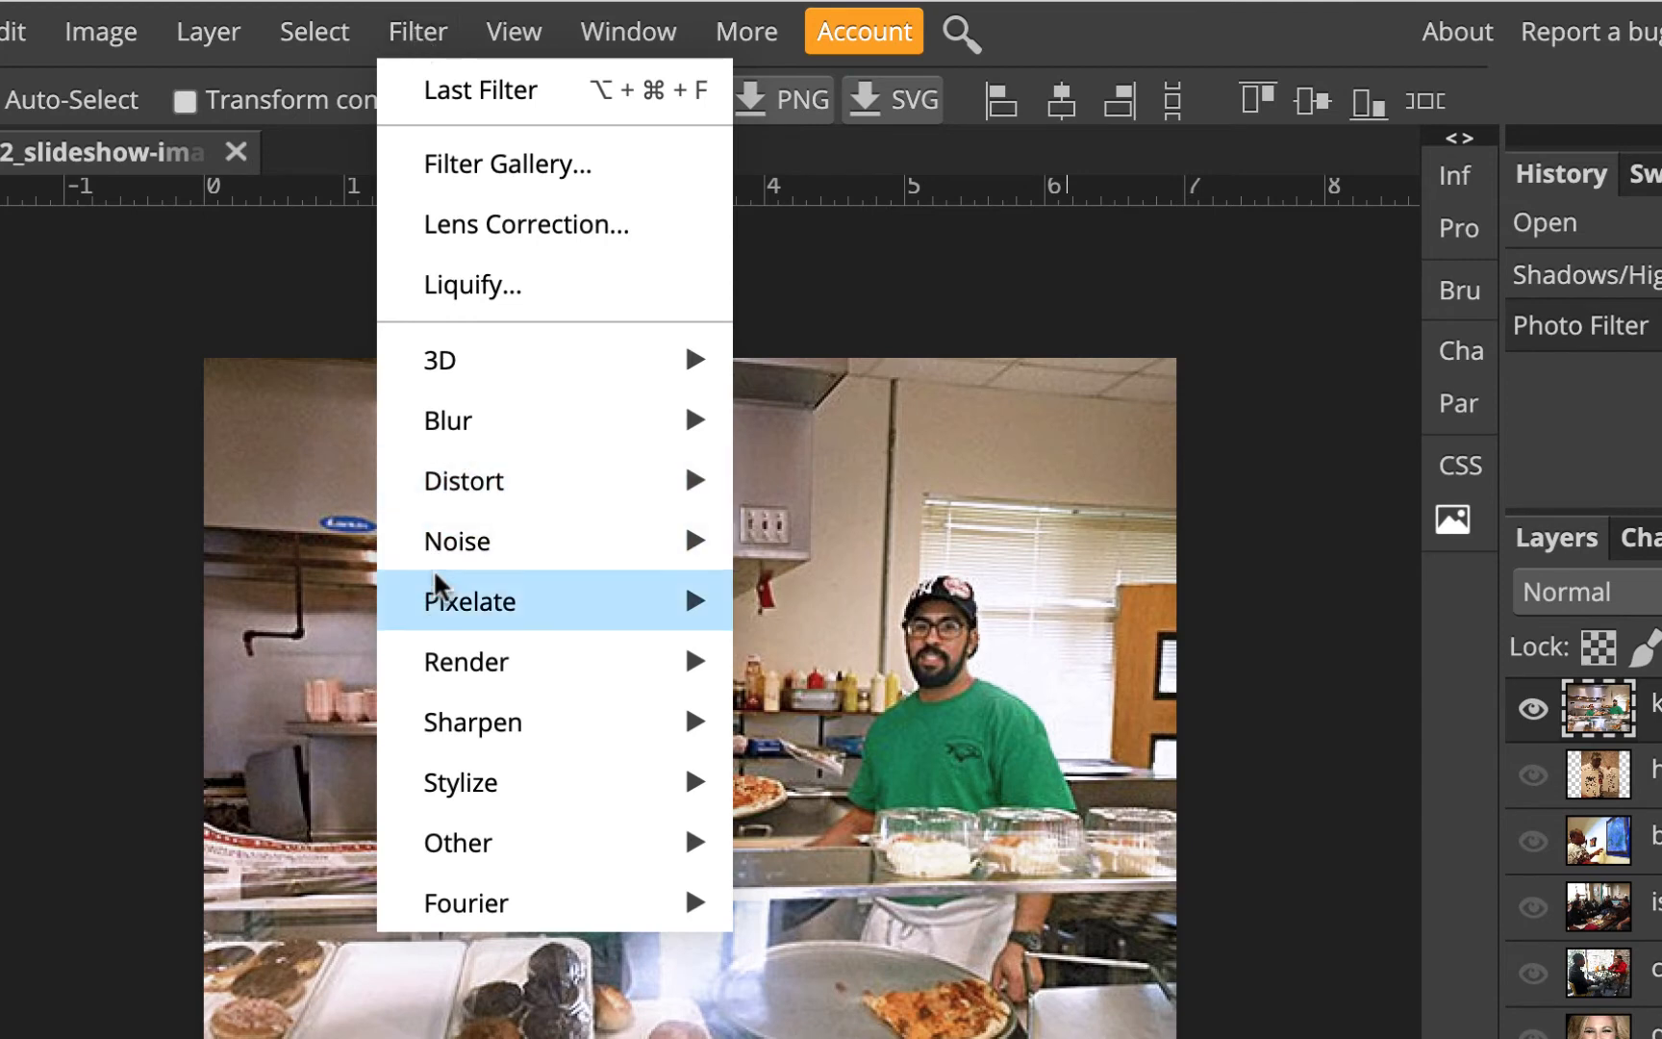
mouse_move(471, 727)
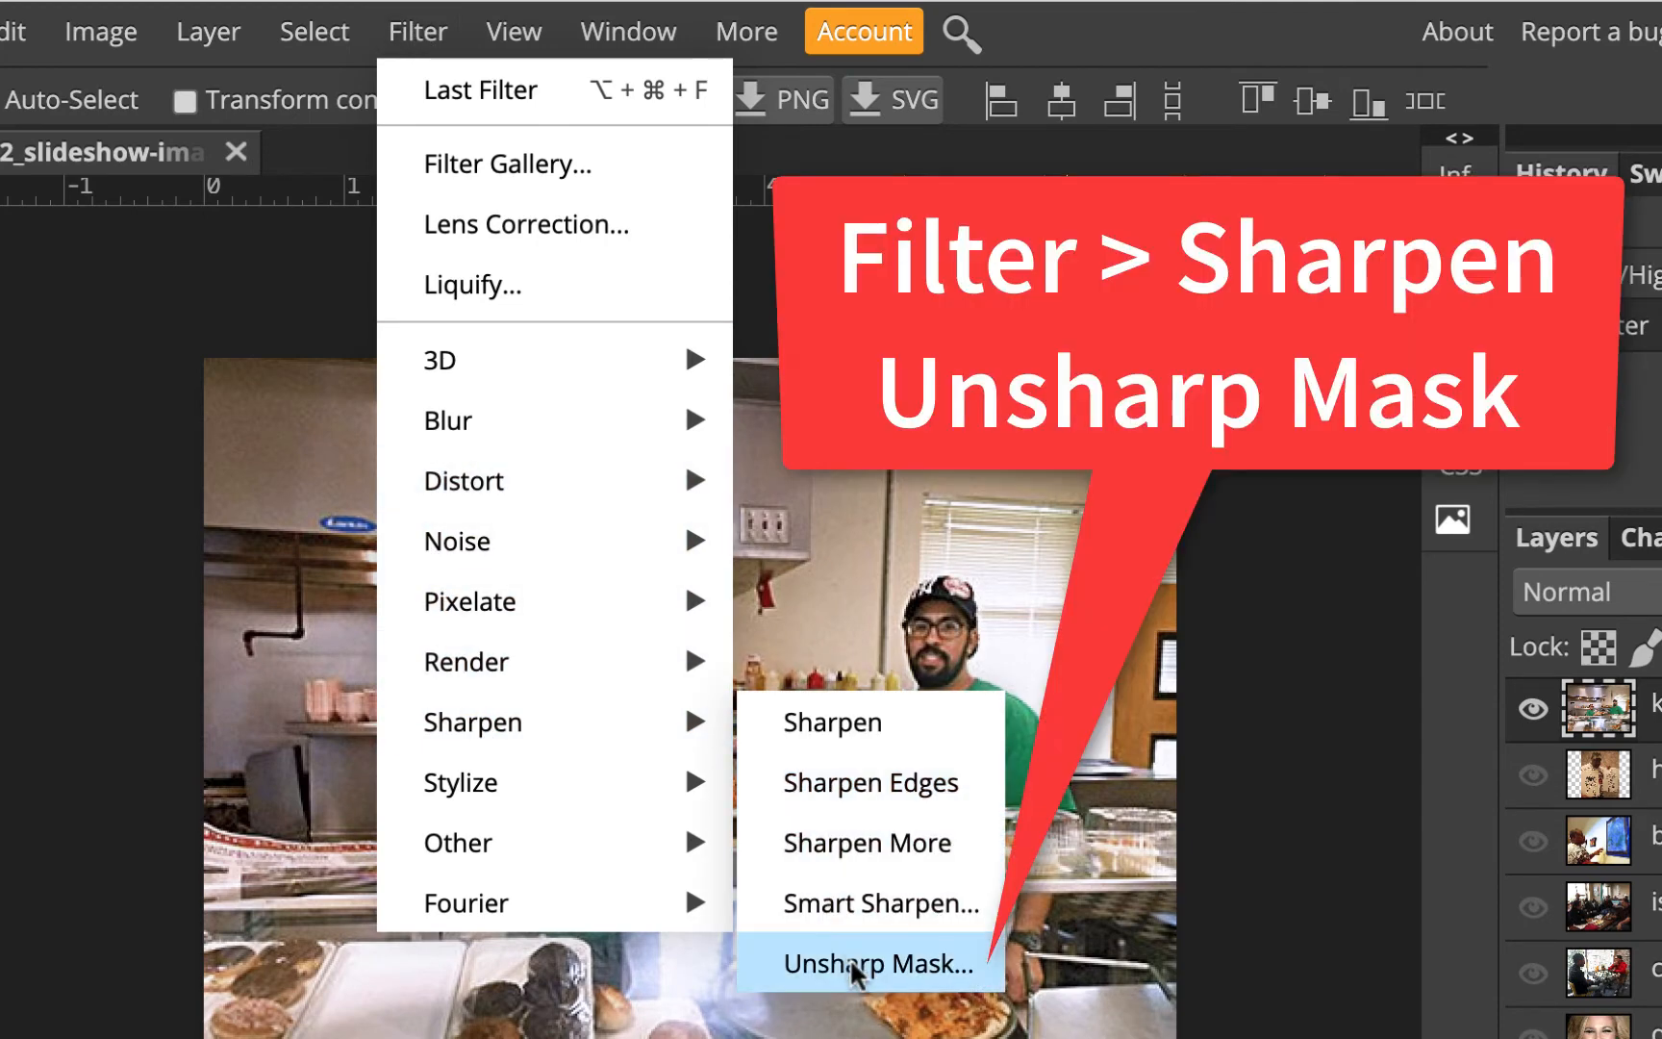
click(854, 964)
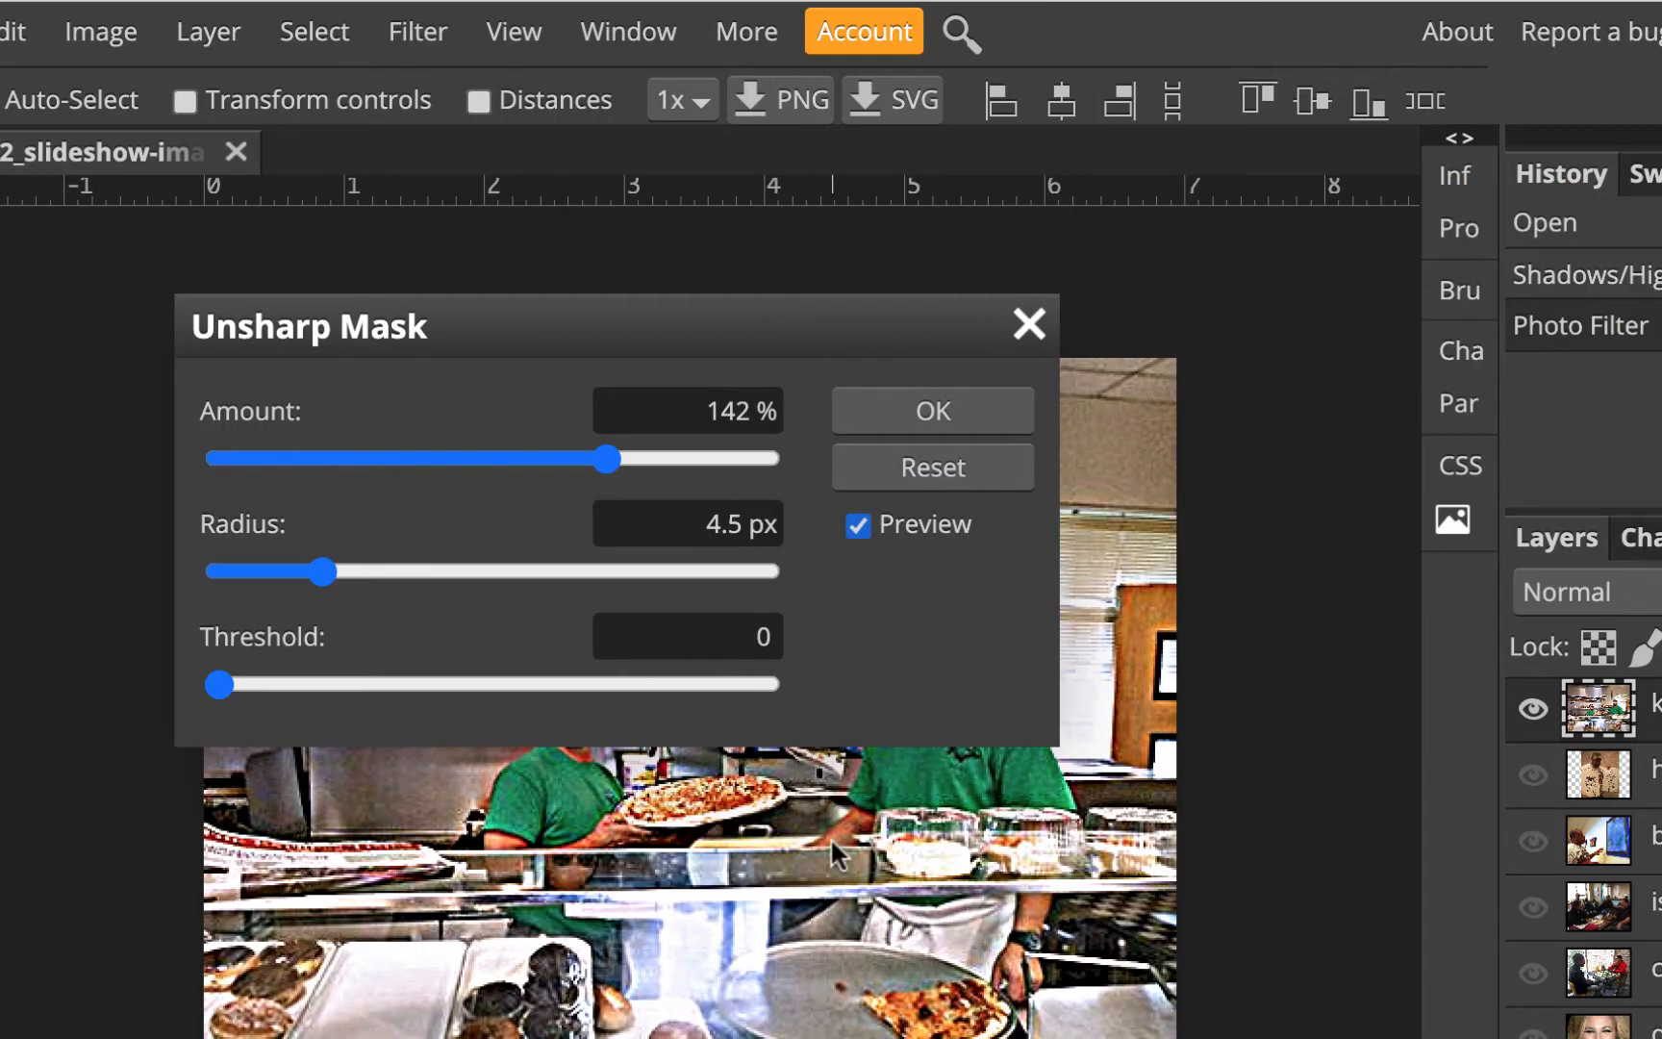
drag(314, 570, 263, 573)
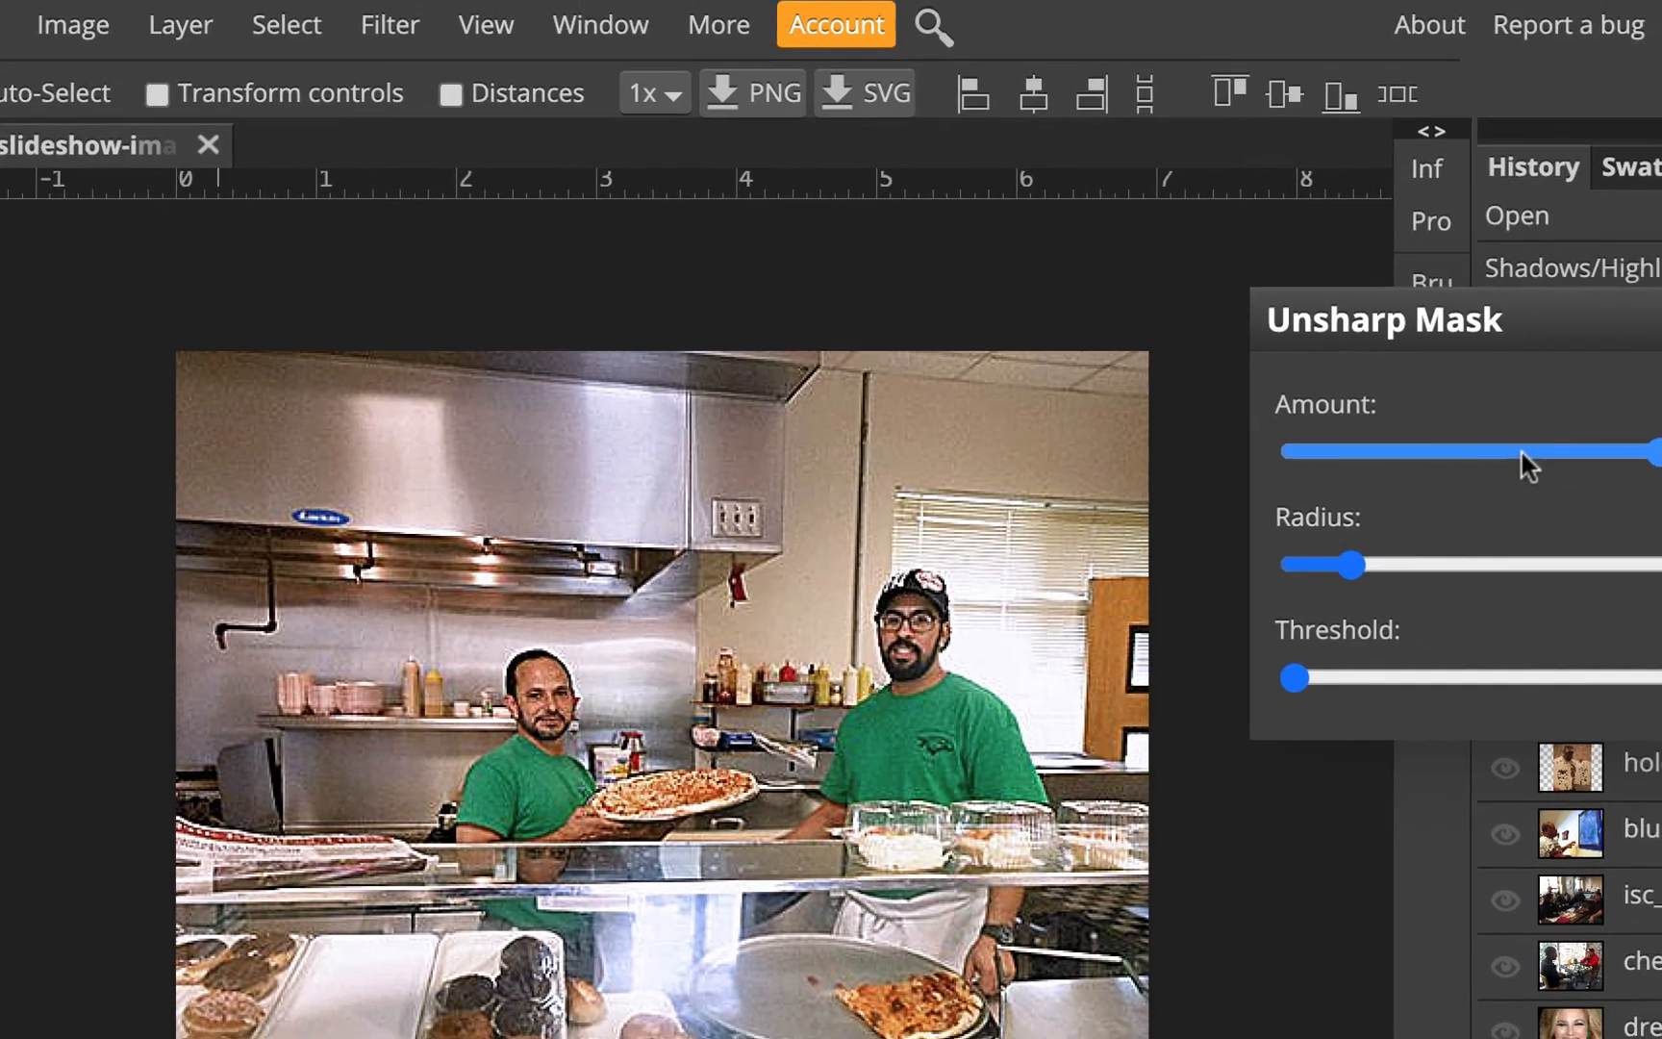
drag(1550, 470, 1518, 470)
drag(1129, 374, 1094, 379)
drag(982, 363, 956, 364)
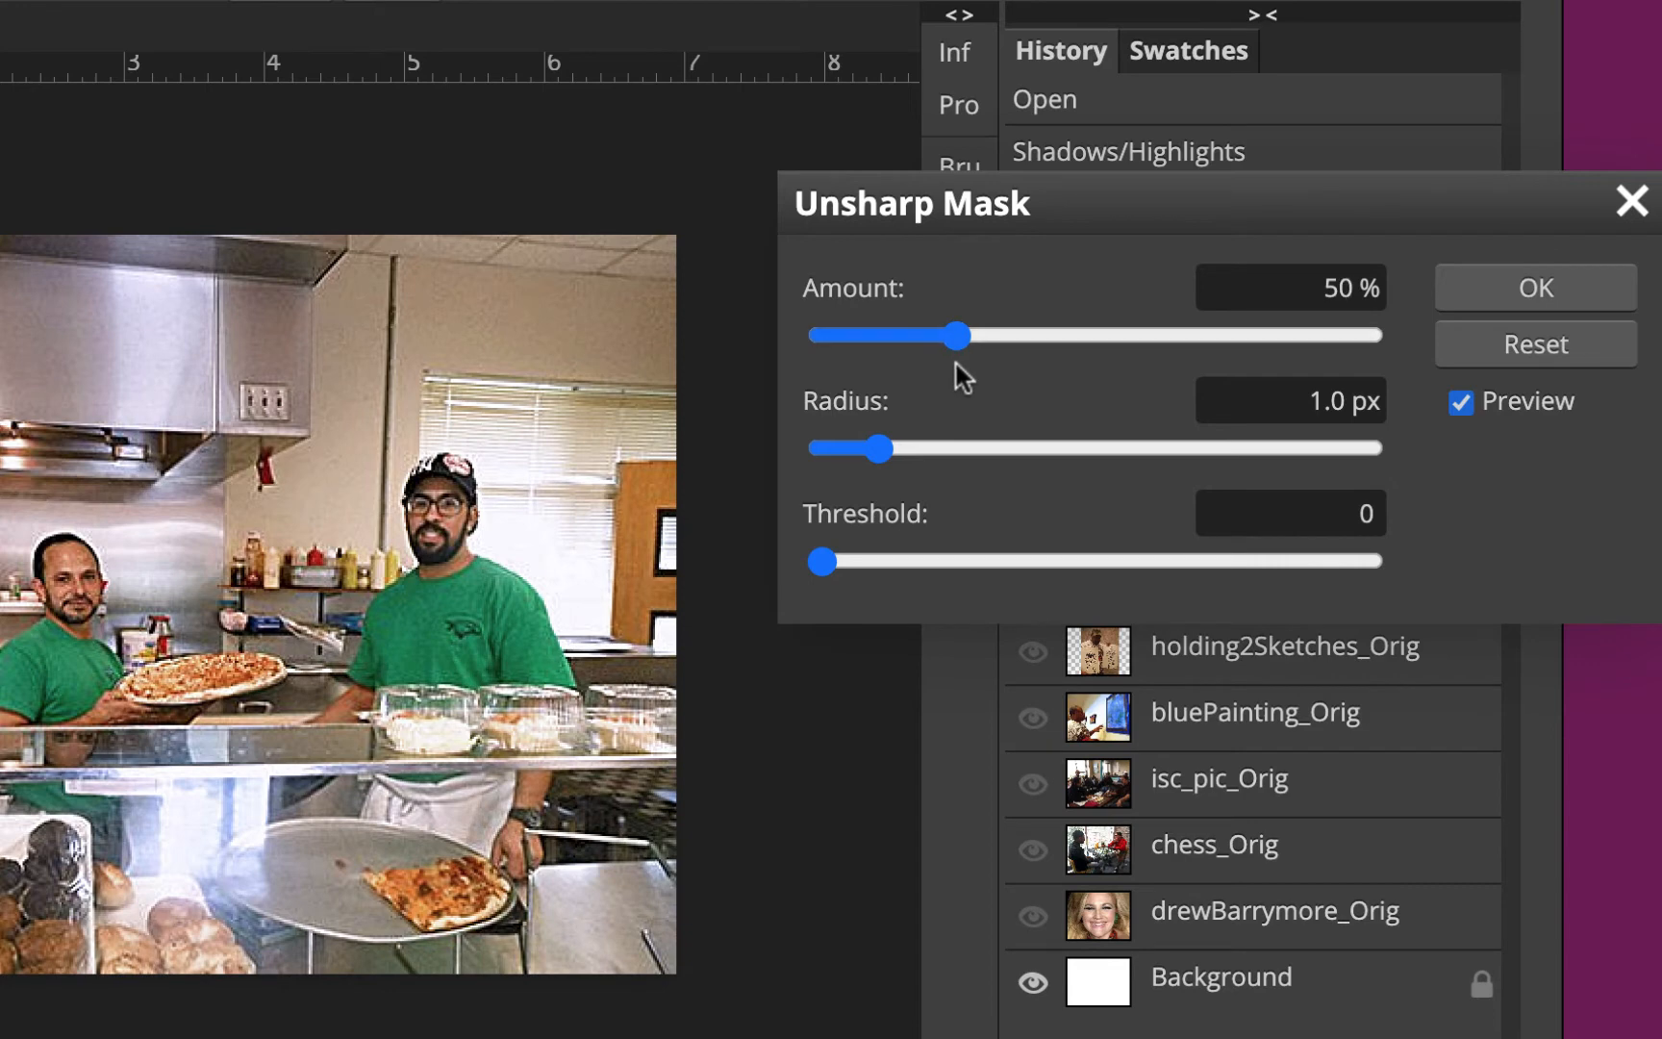
Toggle the Unsharp Mask preview on and off to compare the sharpened image with the original
click(1461, 402)
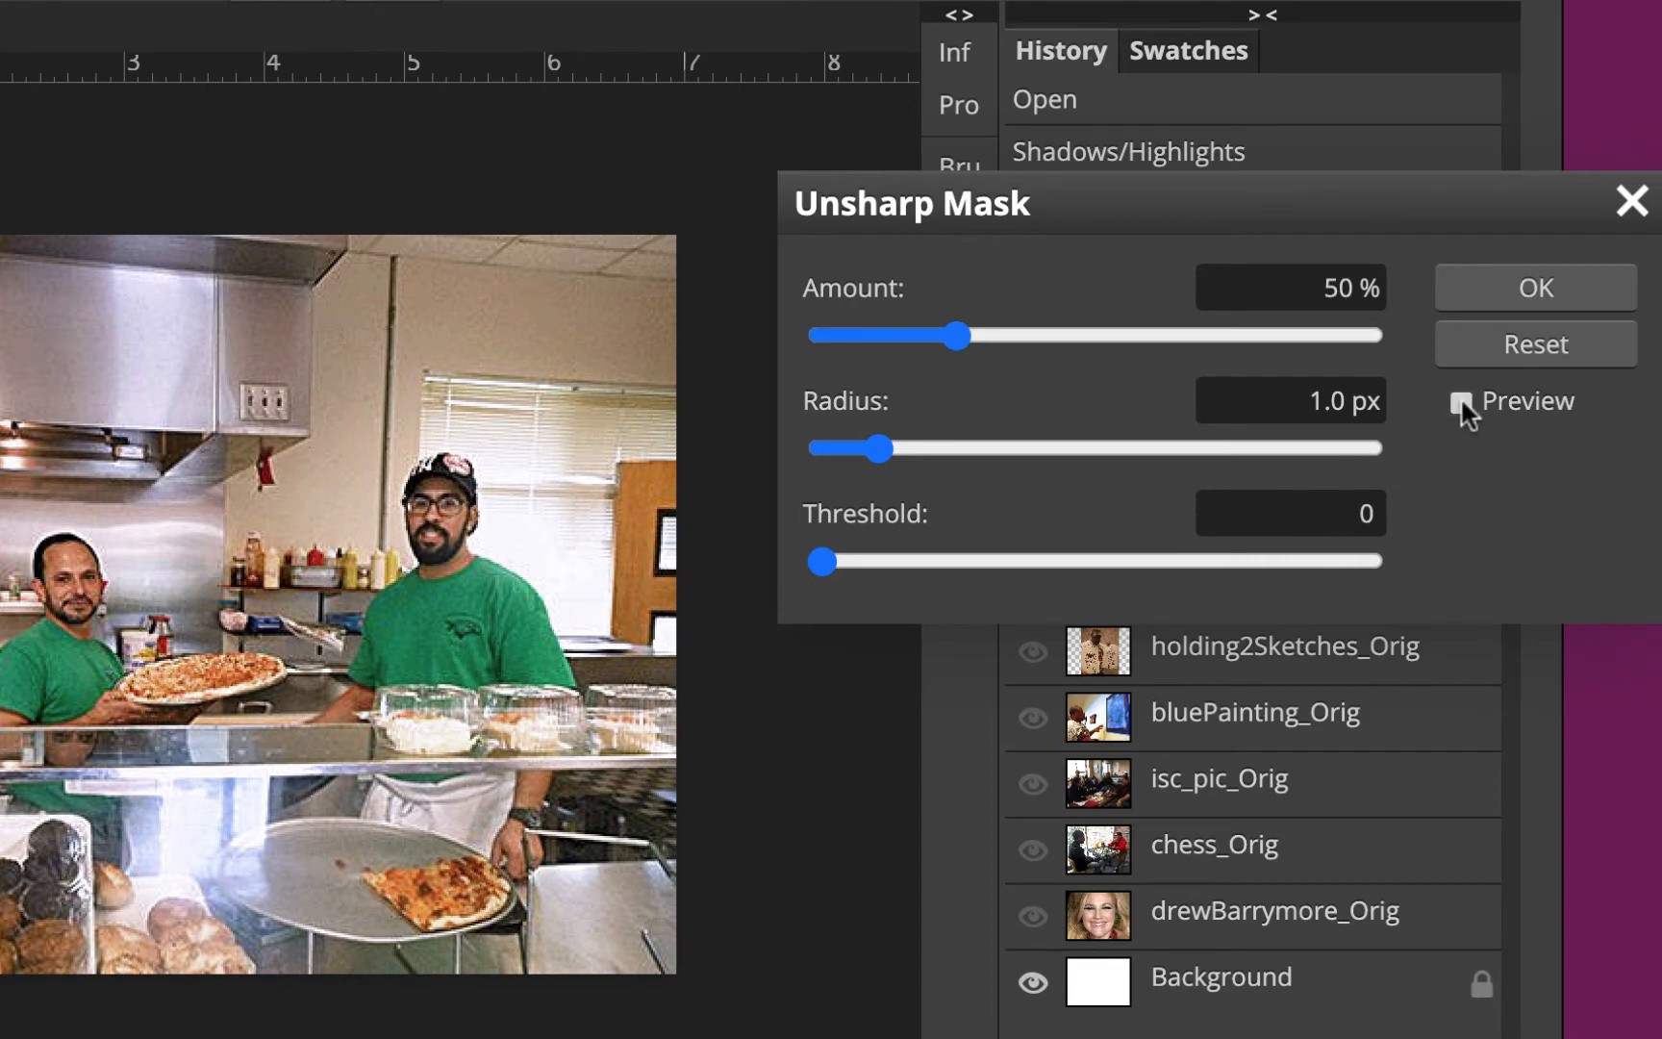
click(1460, 401)
click(1460, 401)
click(1460, 401)
click(1460, 401)
click(1460, 401)
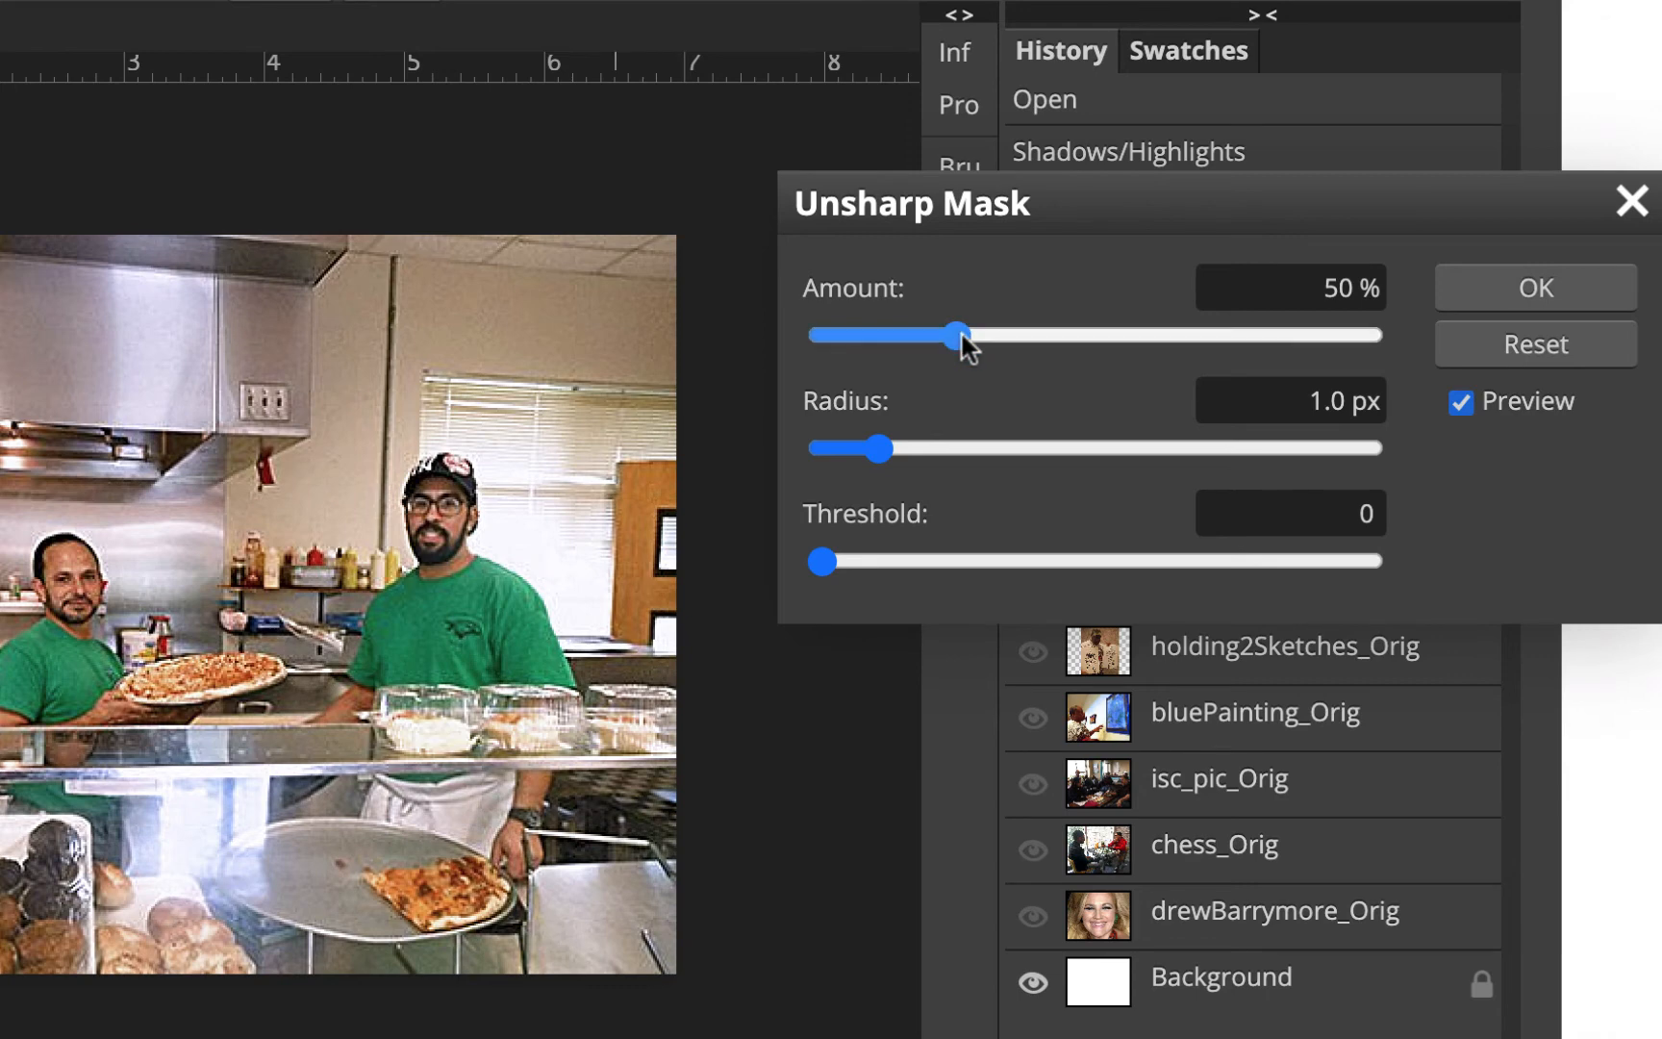
Lower the Unsharp Mask Amount to 40% and apply the sharpening
drag(958, 334, 927, 337)
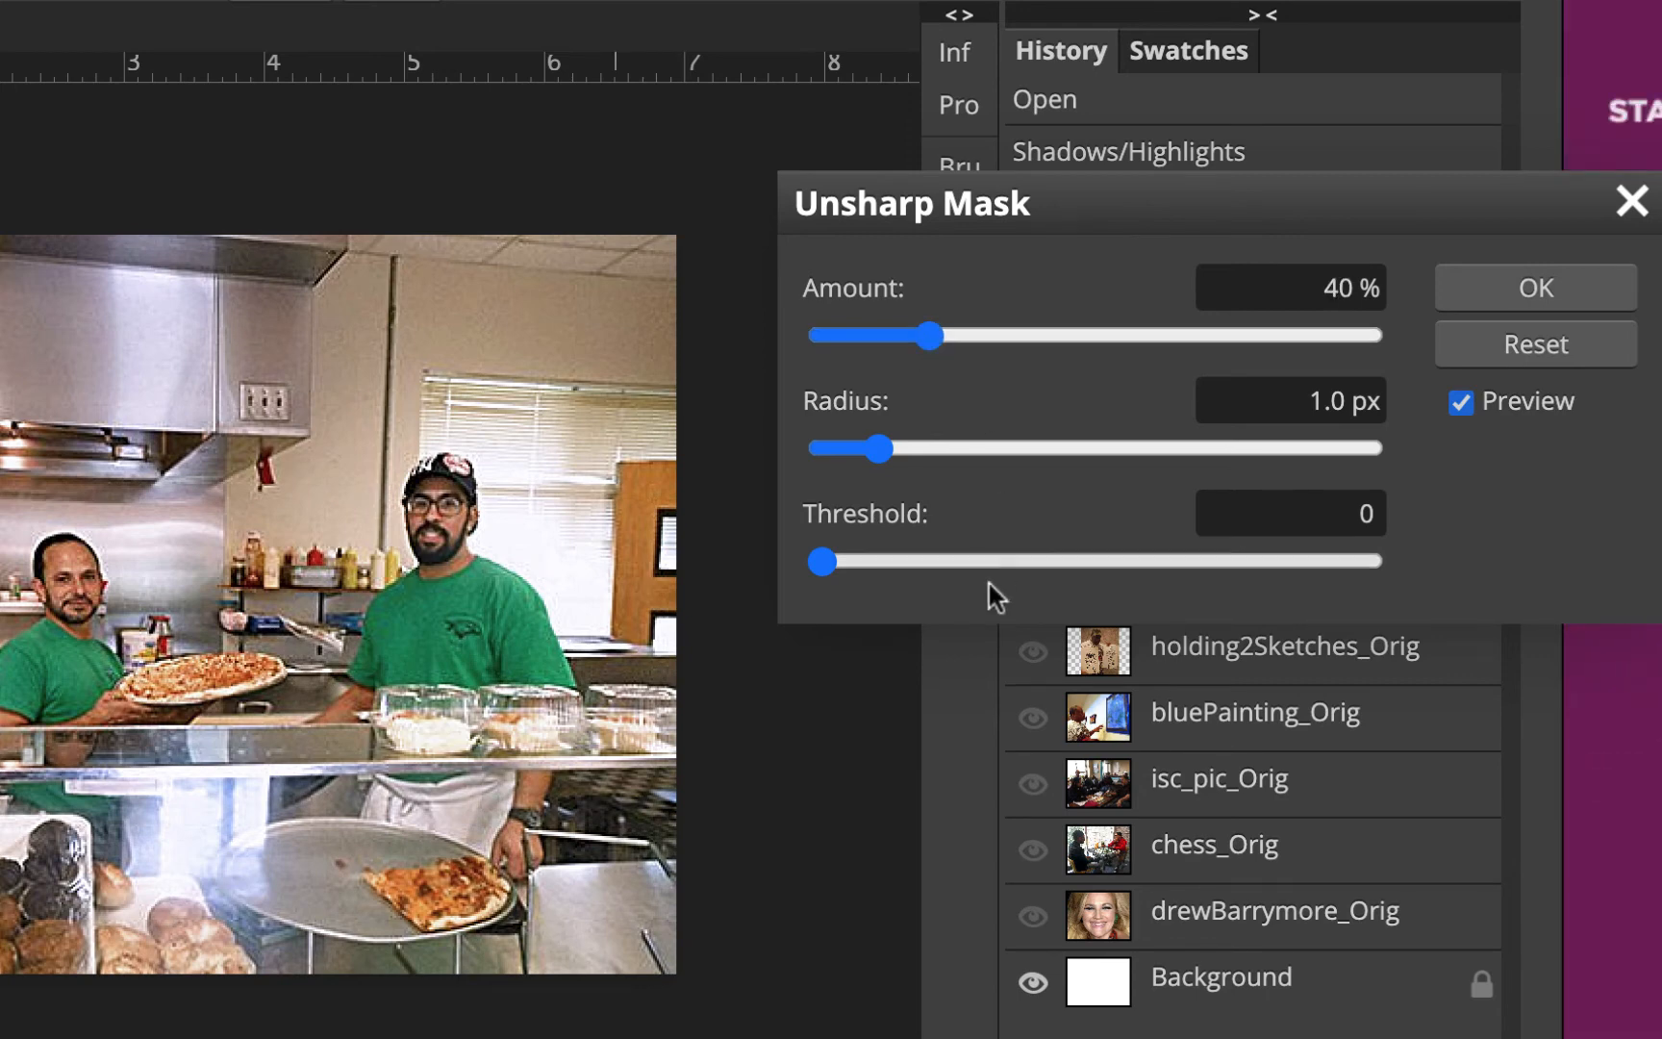
click(1460, 402)
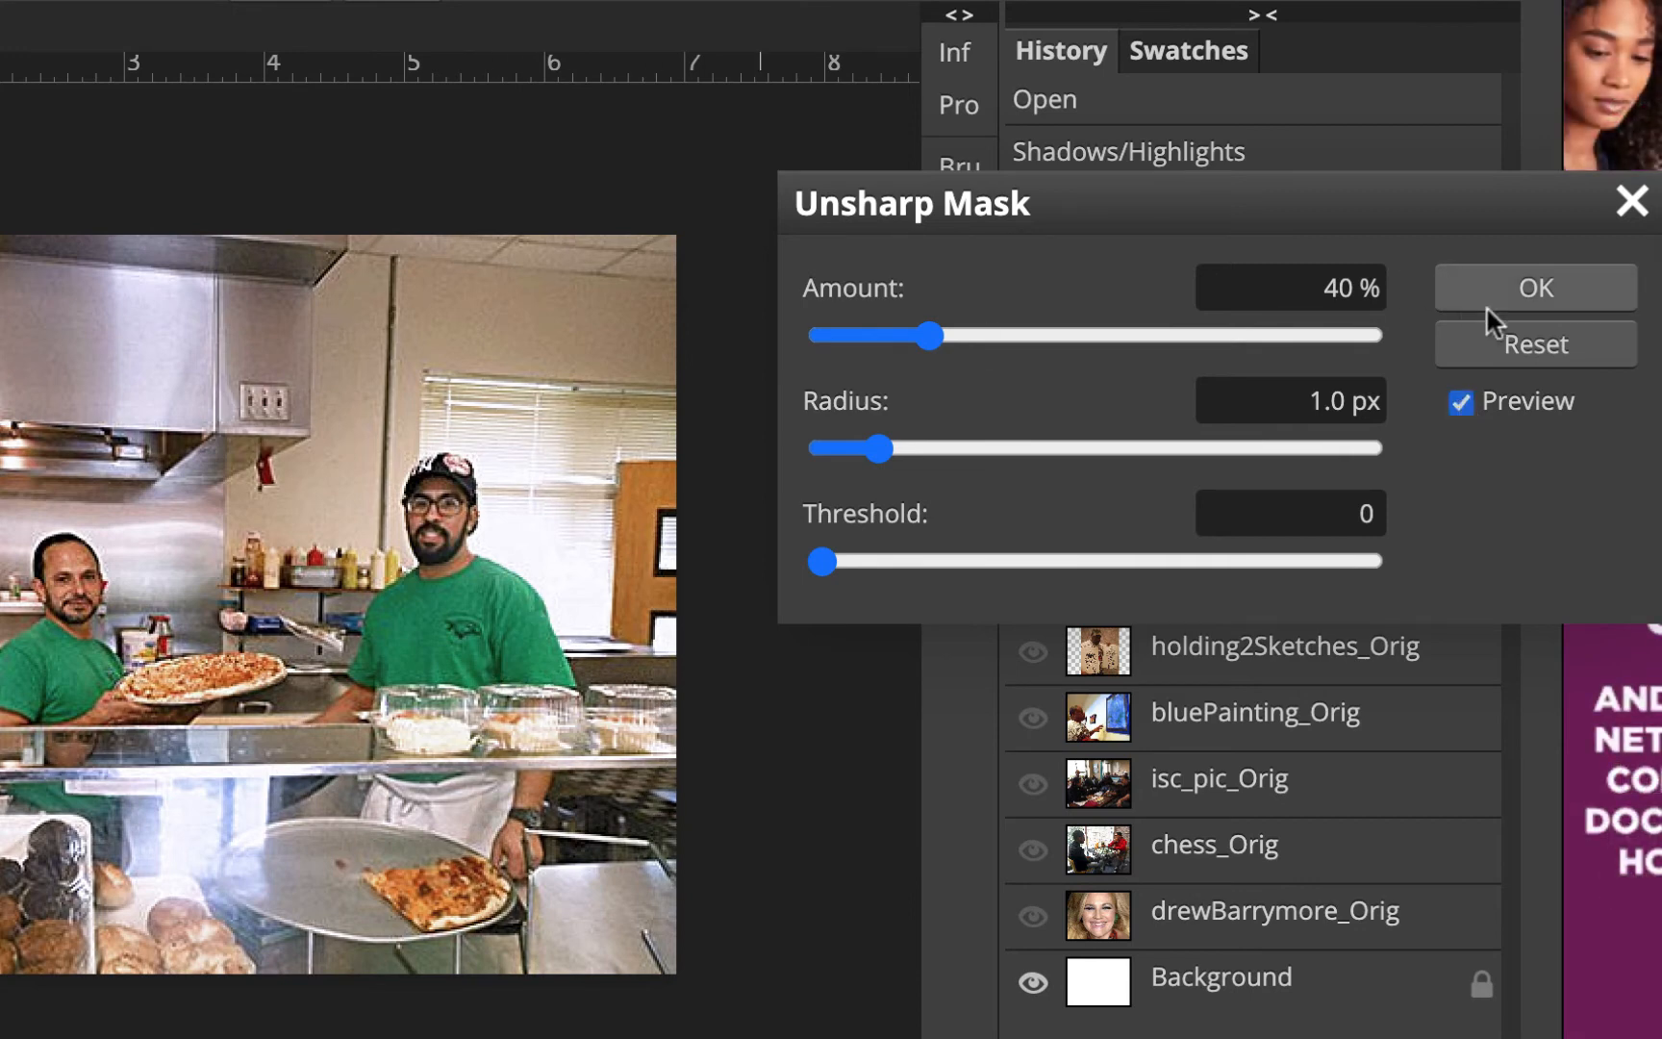
click(1517, 286)
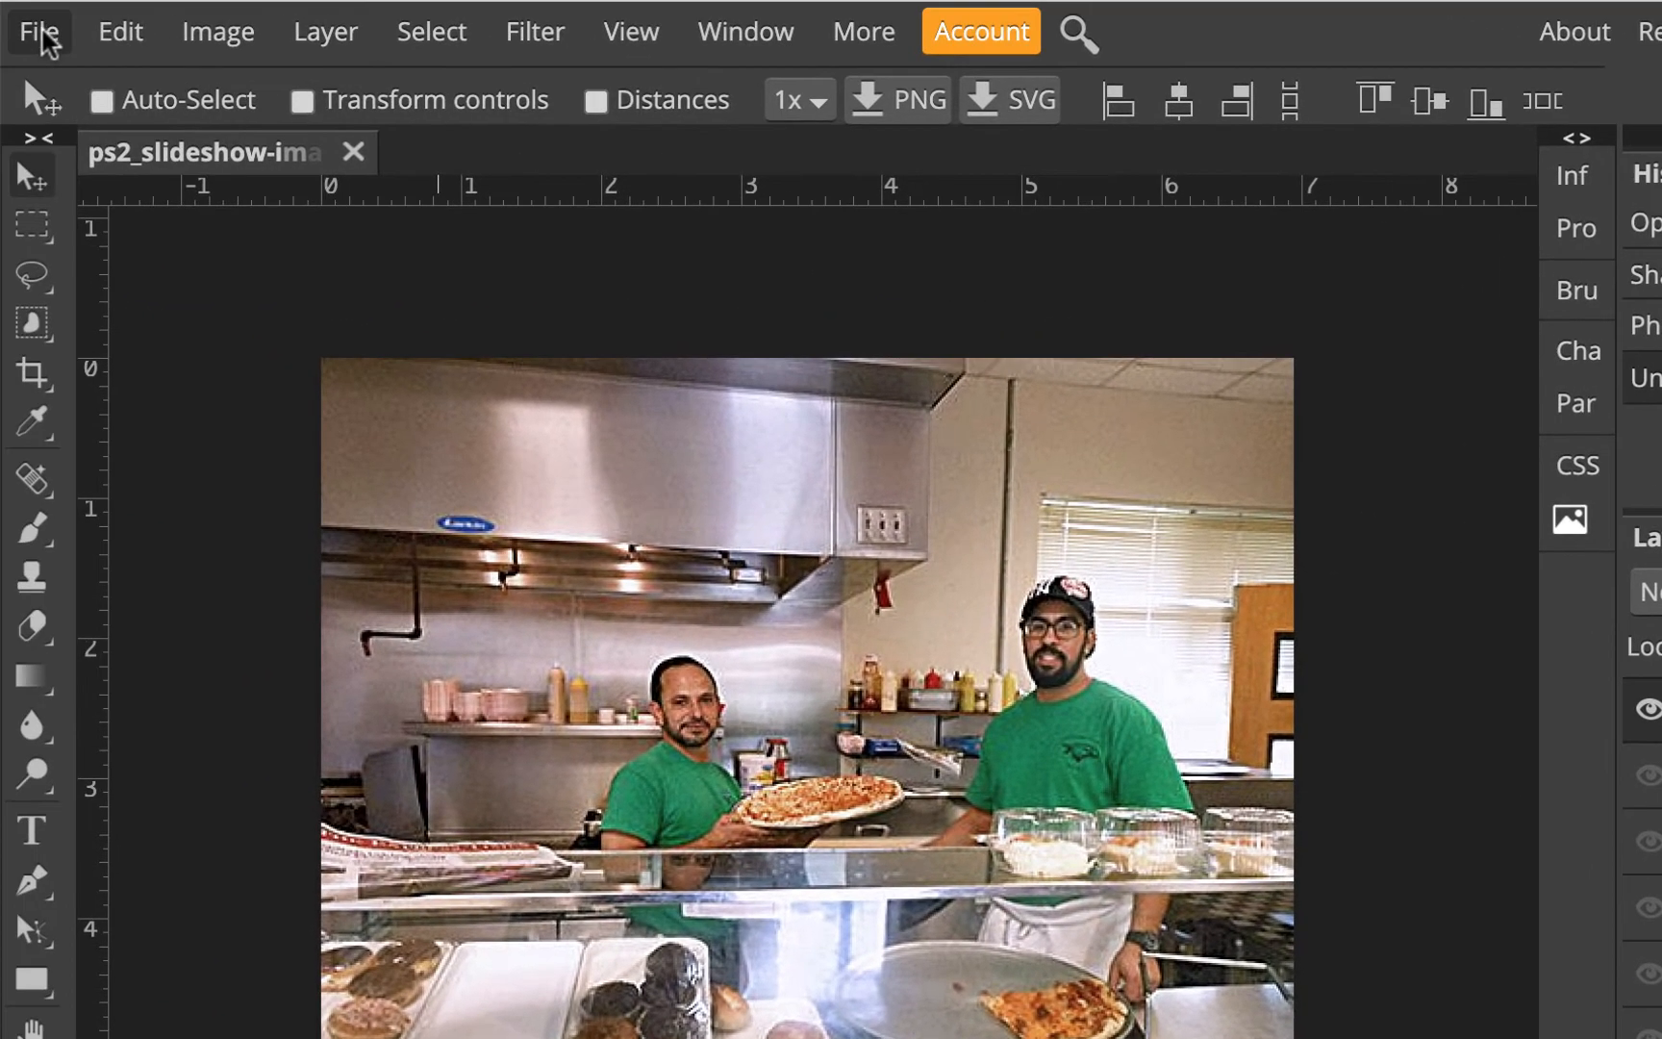
Save the document to Google Drive
click(44, 34)
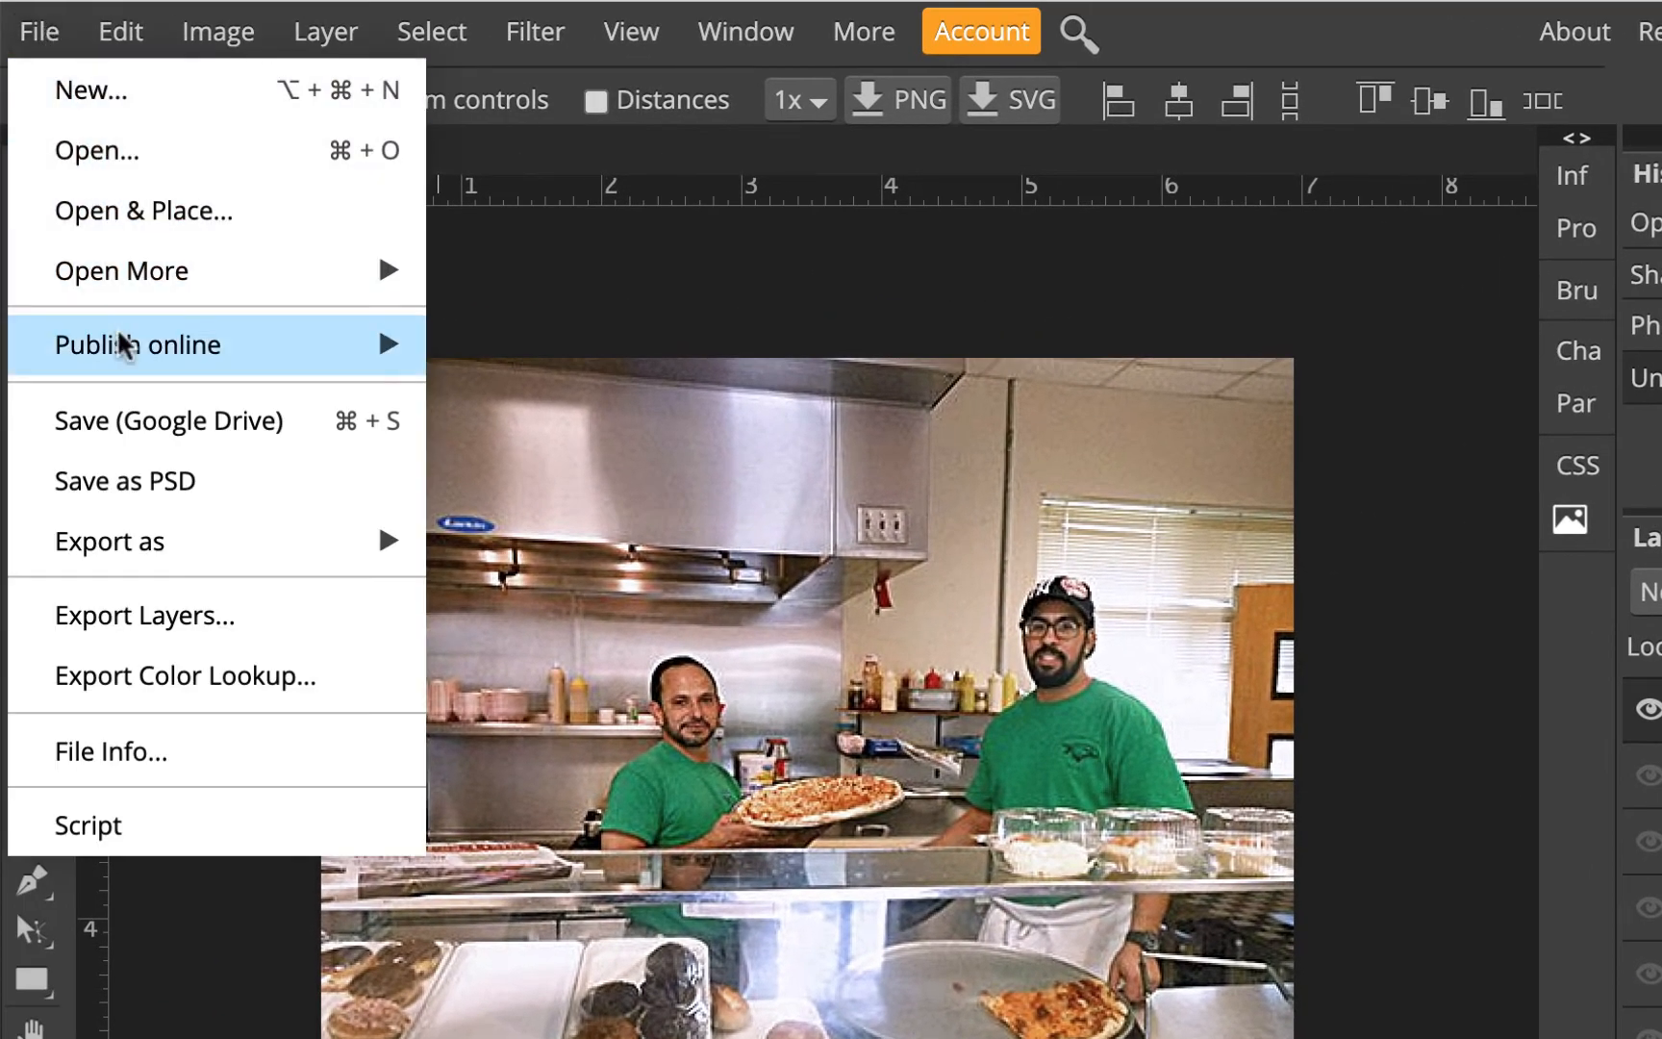
click(139, 421)
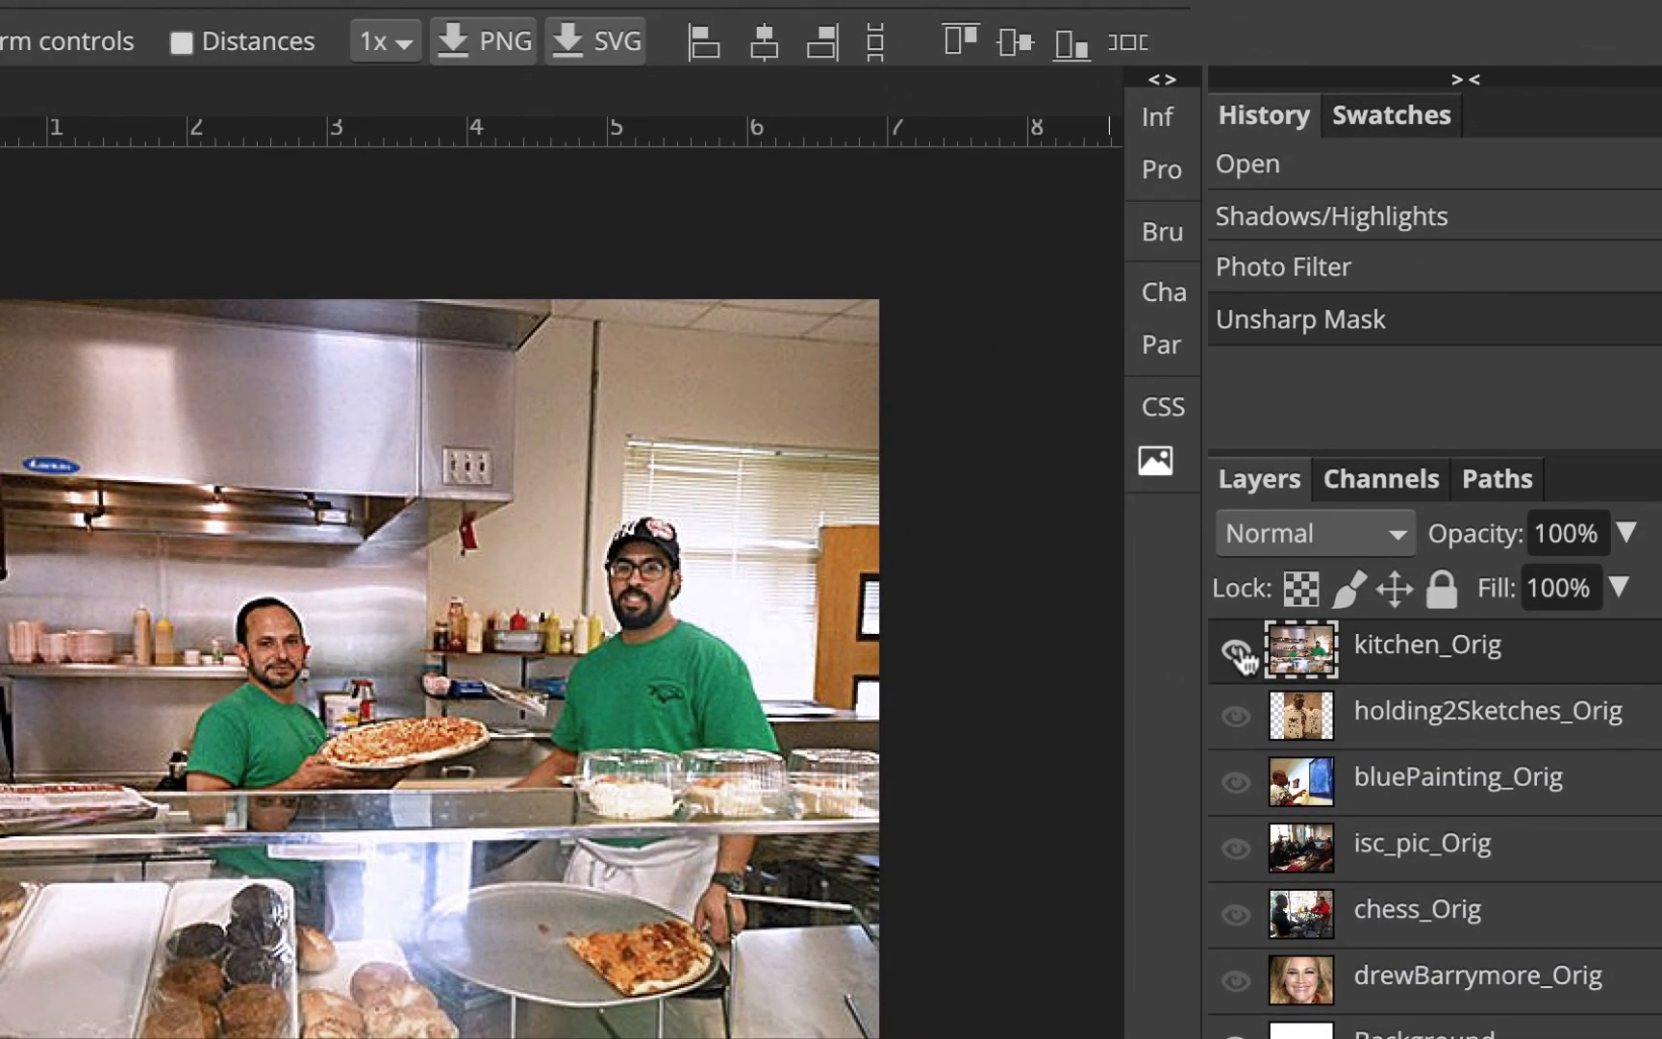
Hide kitchen_Orig, show holding2Sketches_Orig and select the holding2Sketches_Orig layer
click(1237, 654)
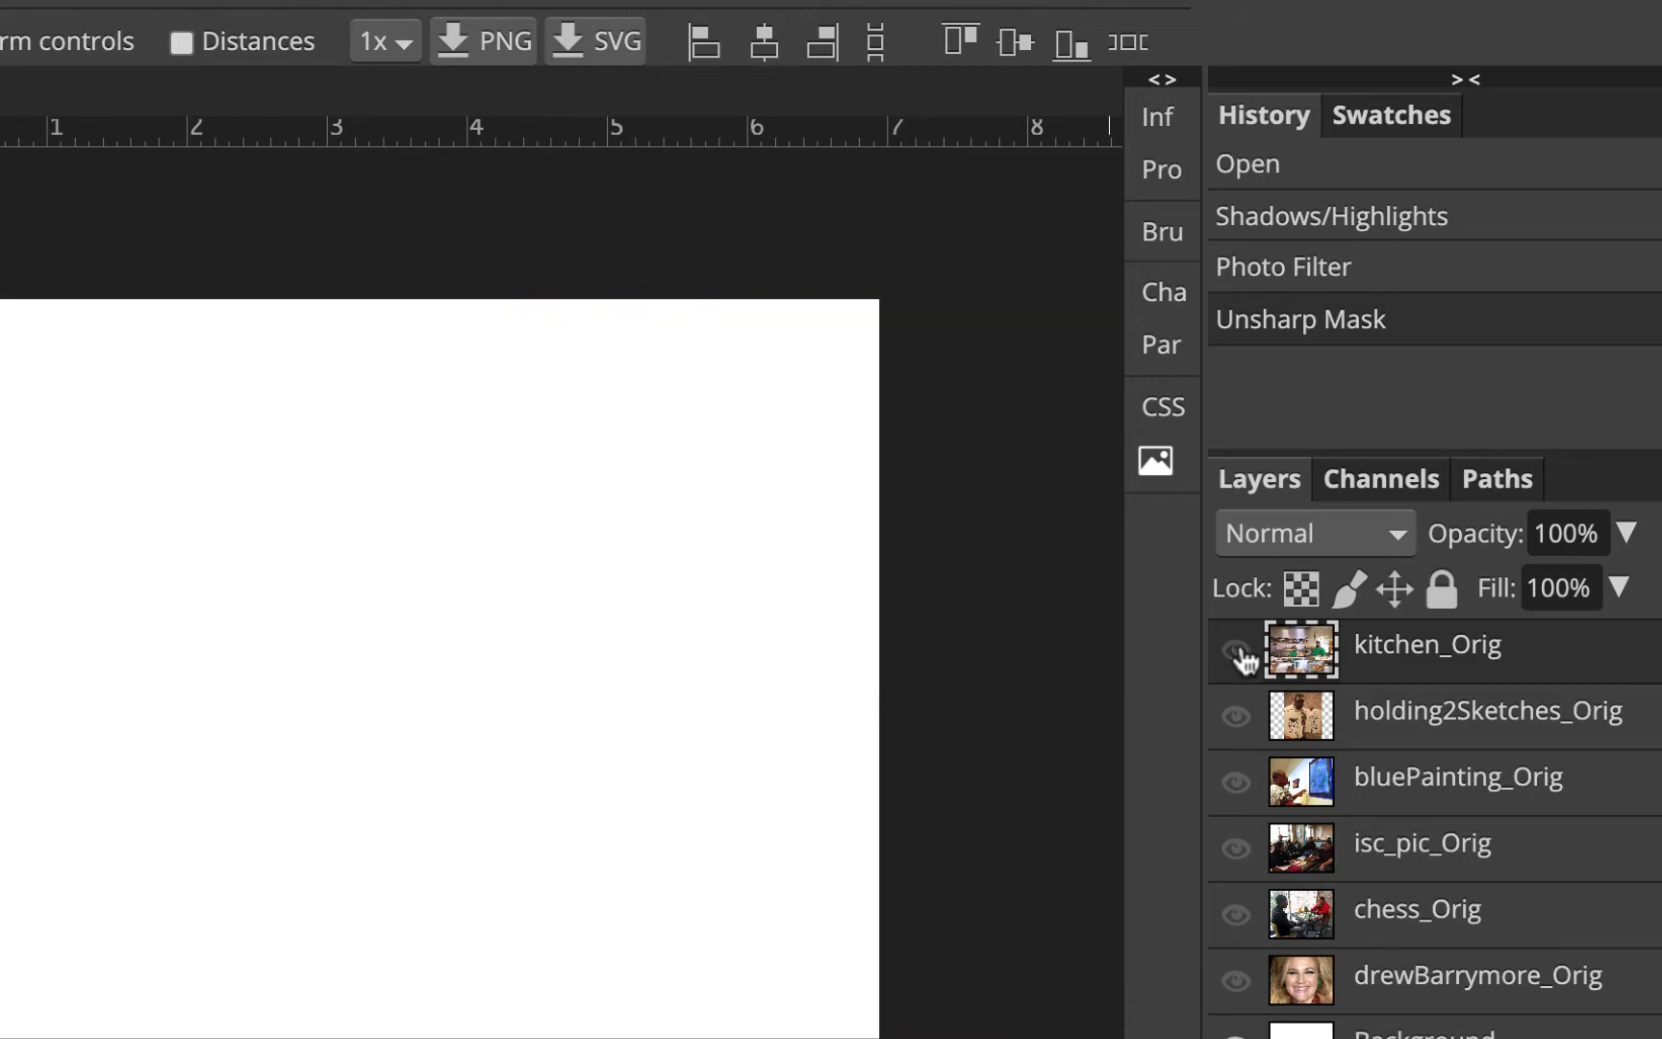
click(1238, 718)
click(1485, 719)
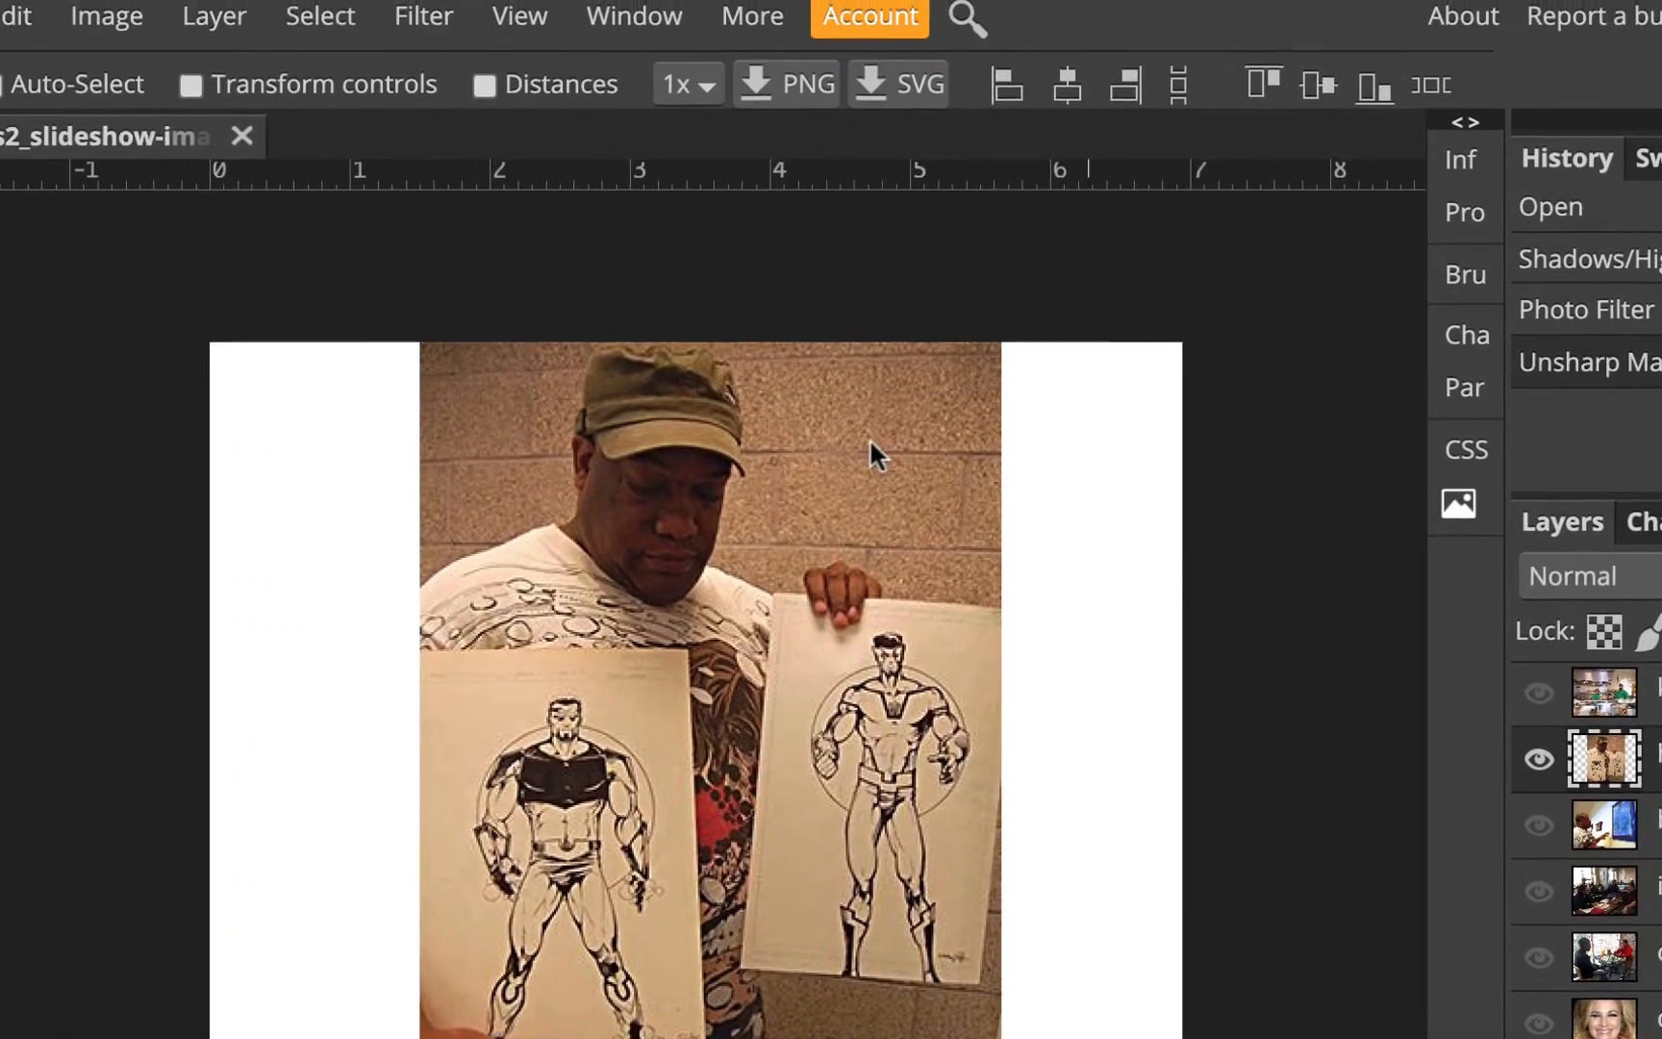
Open Shadows/Highlights for the holding2Sketches_Orig layer and toggle its preview to compare with the original
click(125, 24)
mouse_move(225, 92)
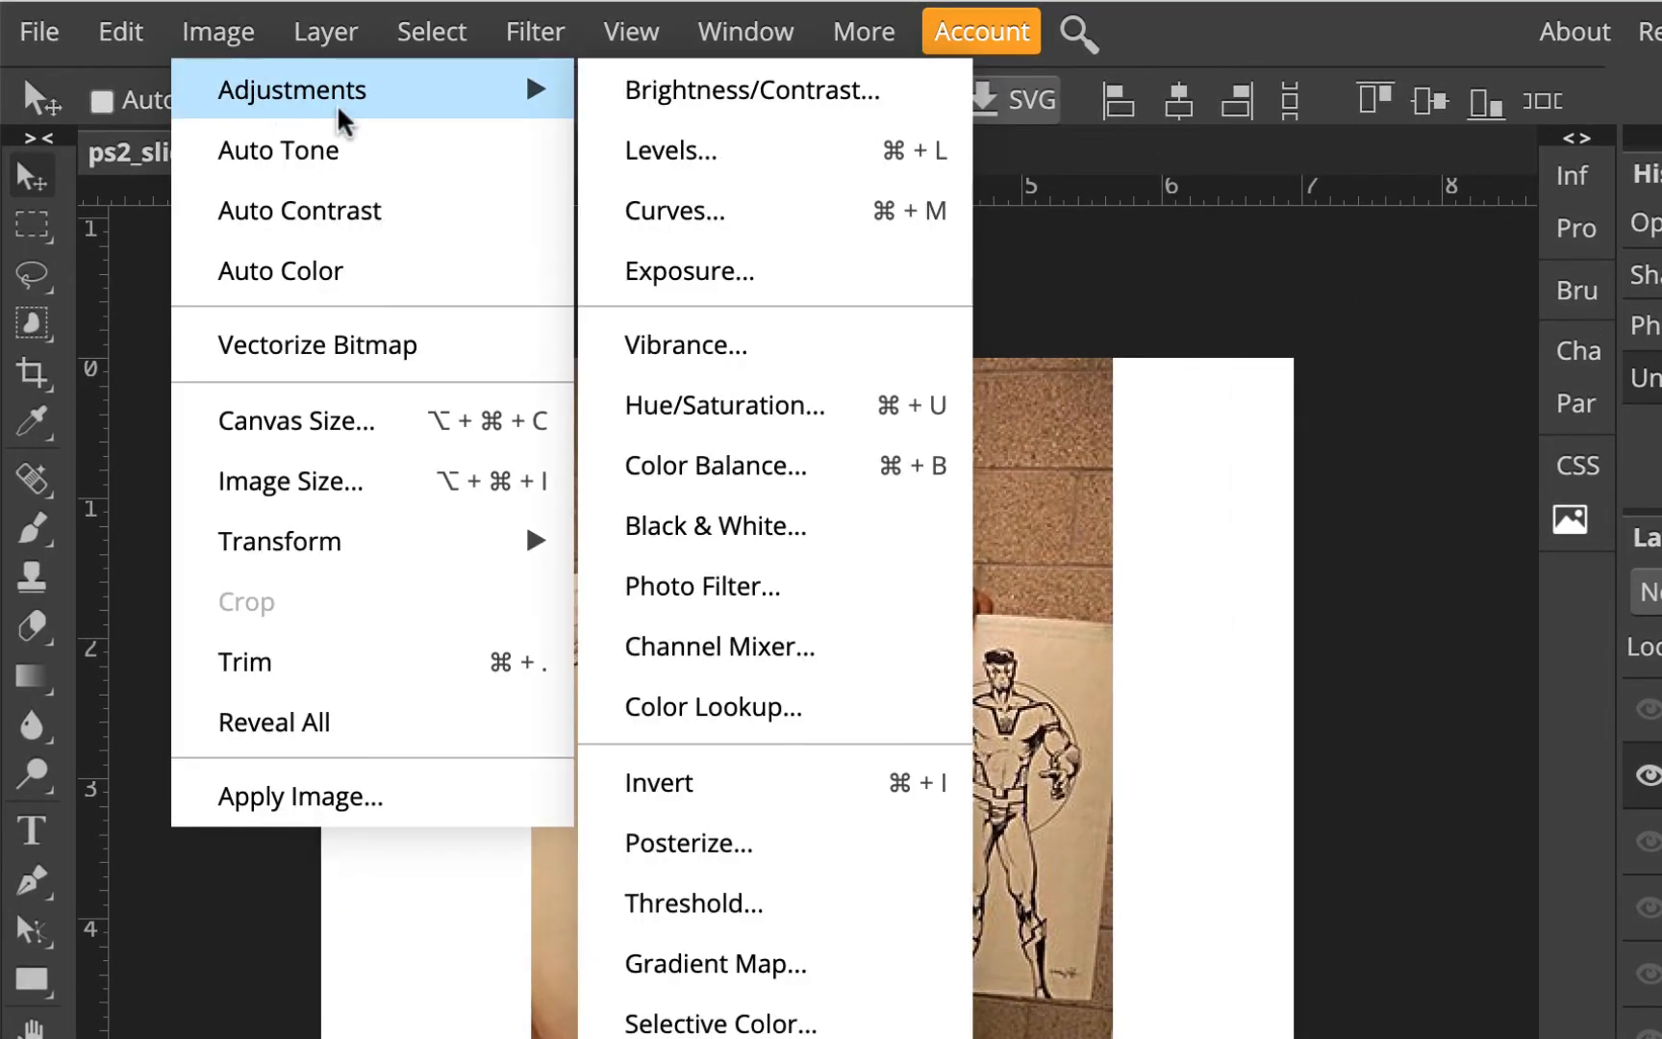
click(748, 880)
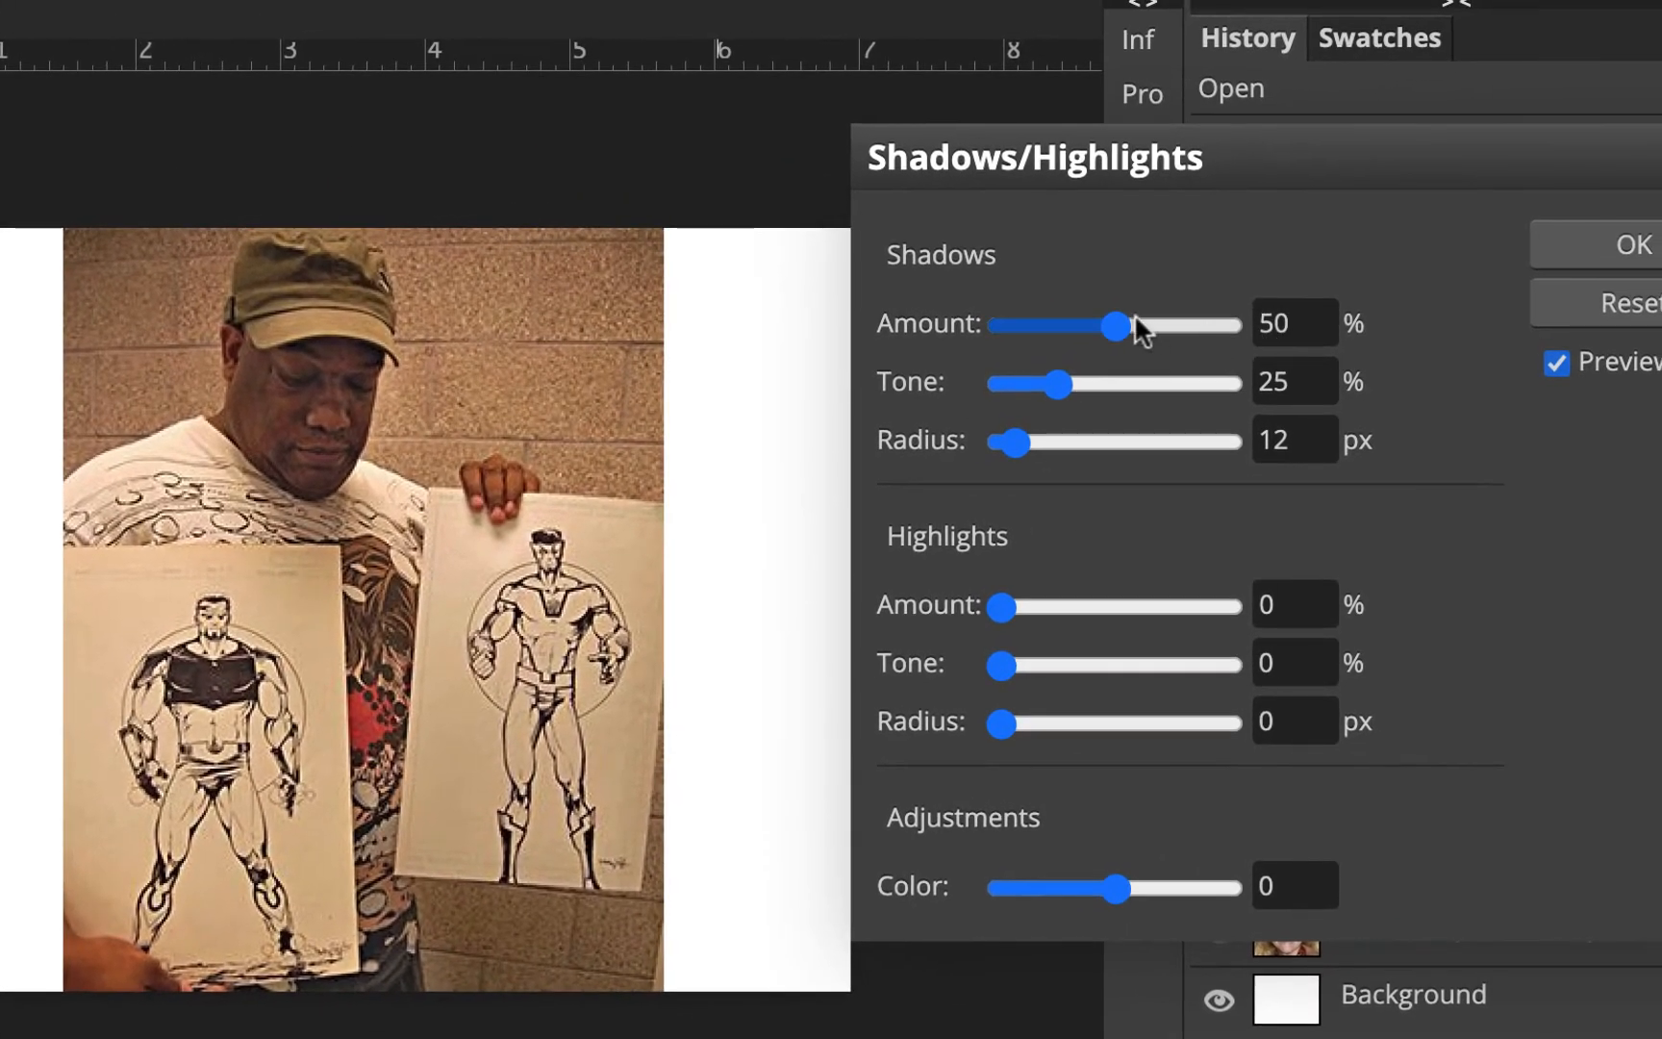
drag(1039, 168, 1056, 132)
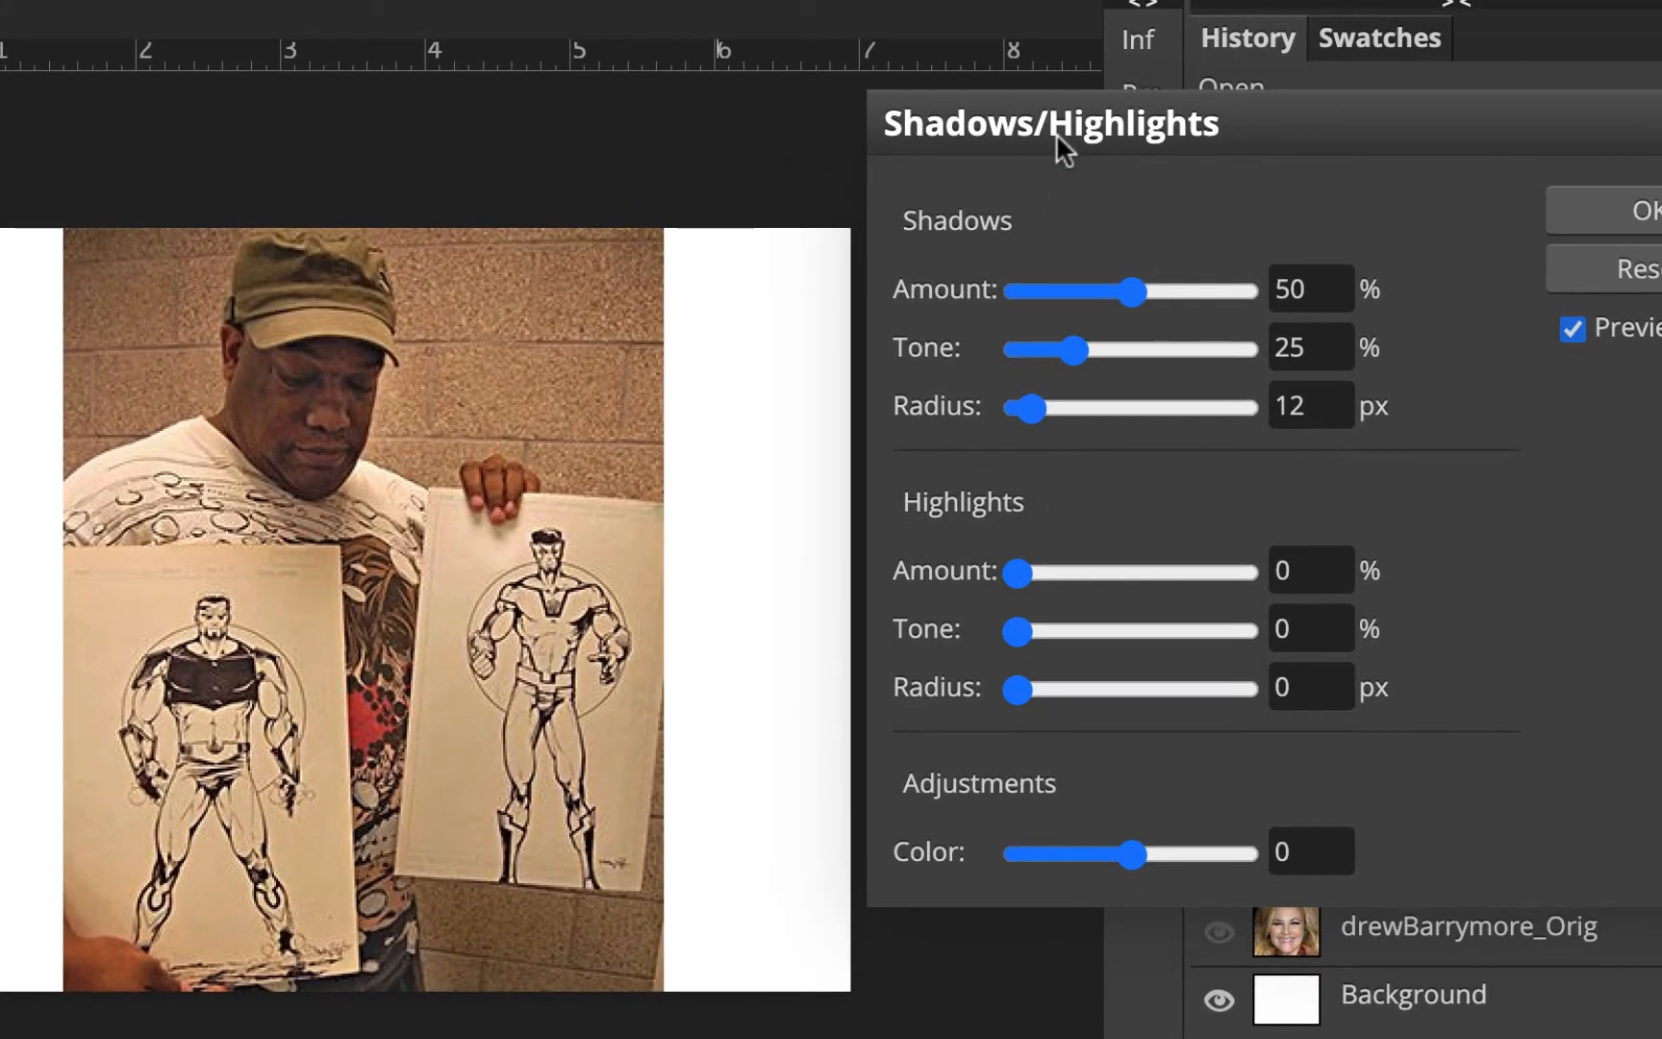
click(1573, 325)
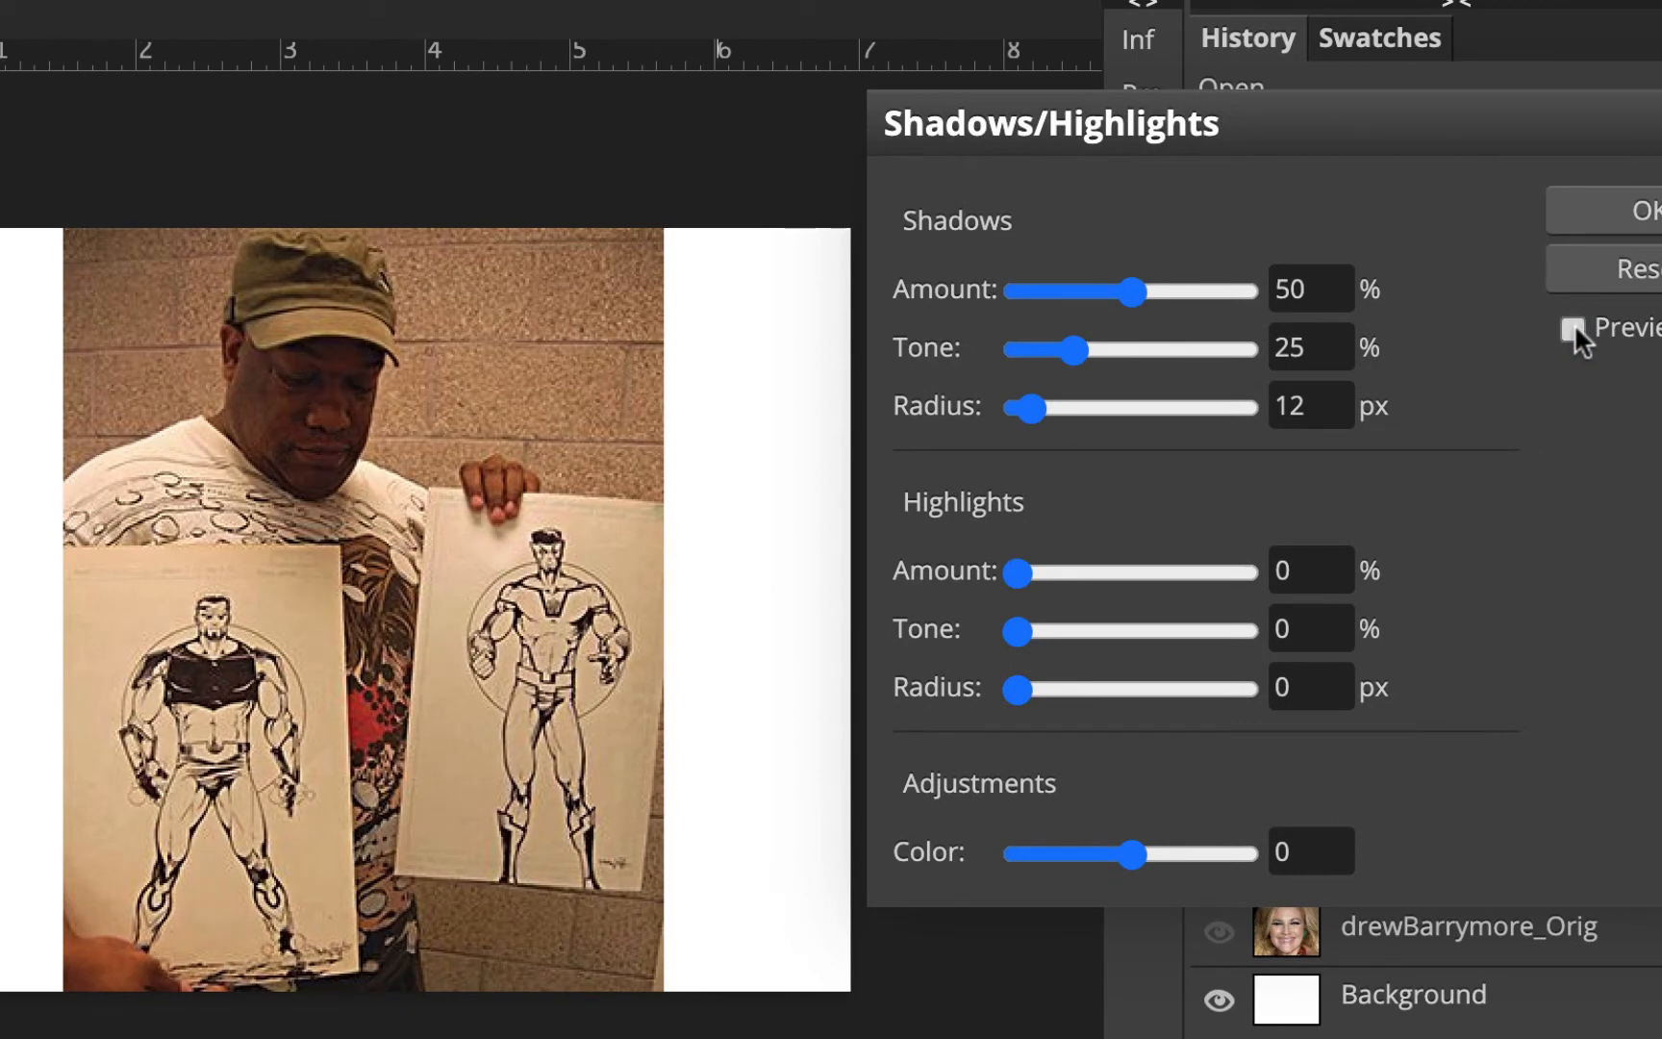
click(1574, 327)
click(1573, 327)
click(1573, 327)
Set the Shadows Amount to 45%, compare with the preview toggled, and apply Shadows/Highlights
drag(1133, 289, 1104, 293)
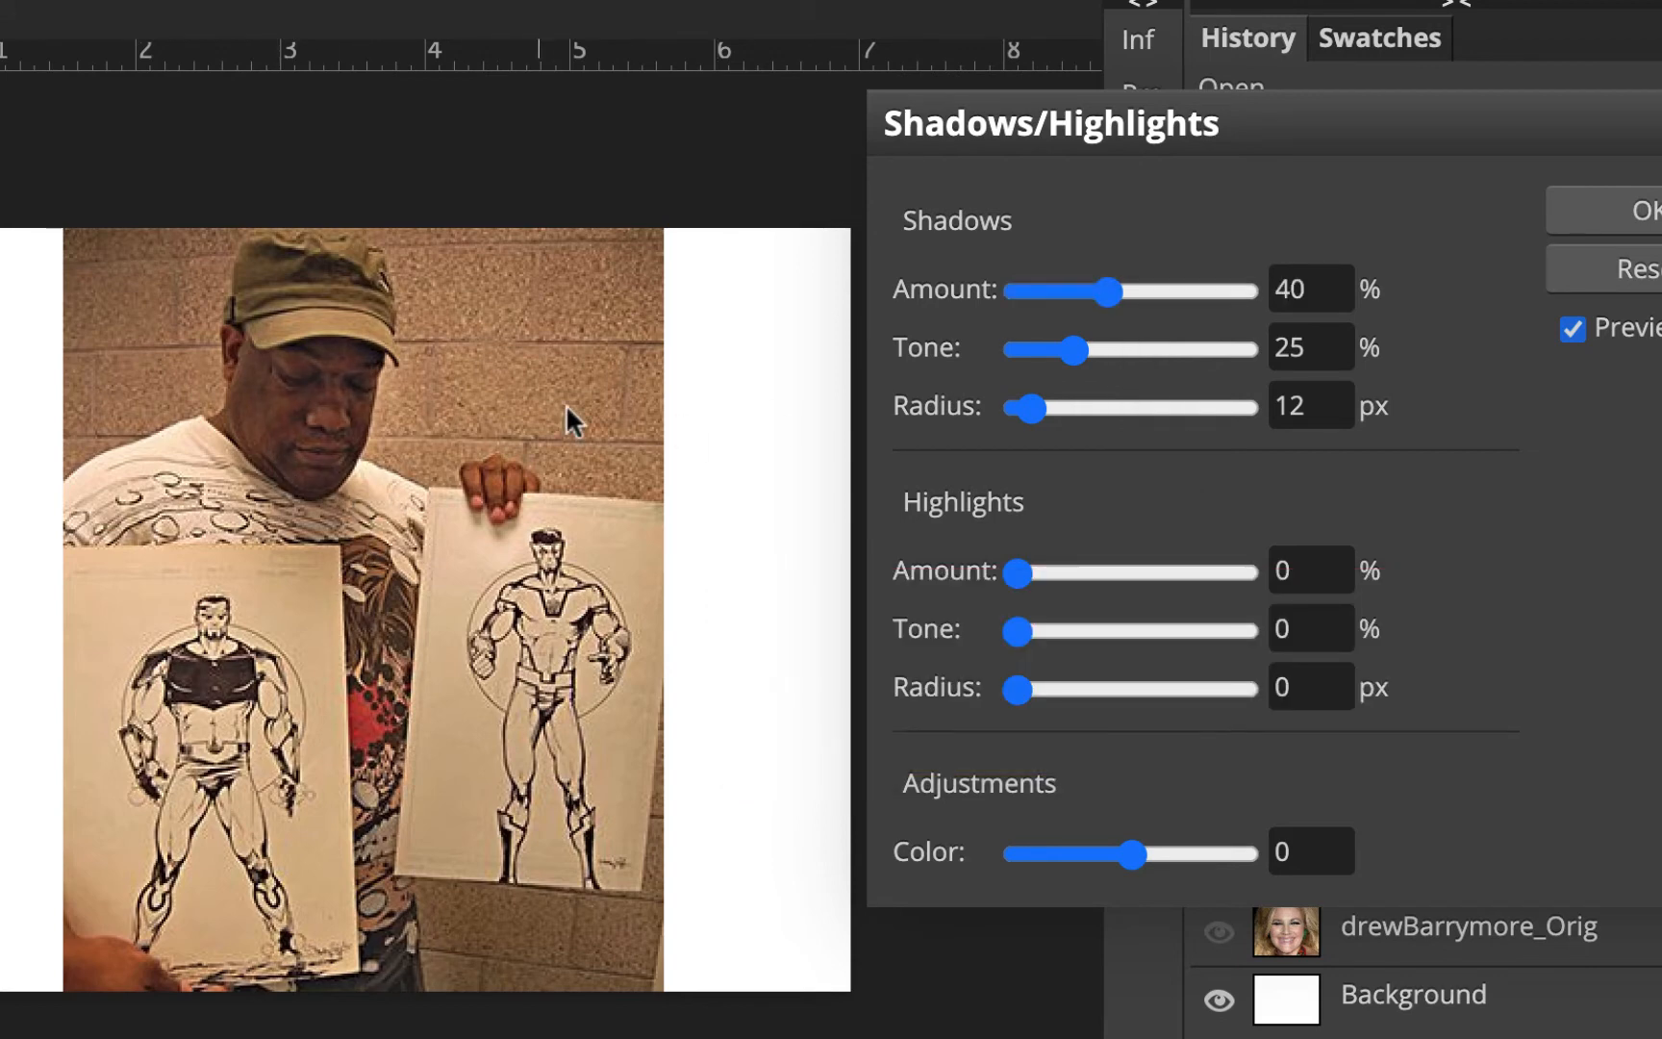
mouse_move(1113, 293)
mouse_down()
mouse_move(1186, 308)
mouse_move(1150, 319)
mouse_move(1117, 294)
mouse_up()
click(1572, 327)
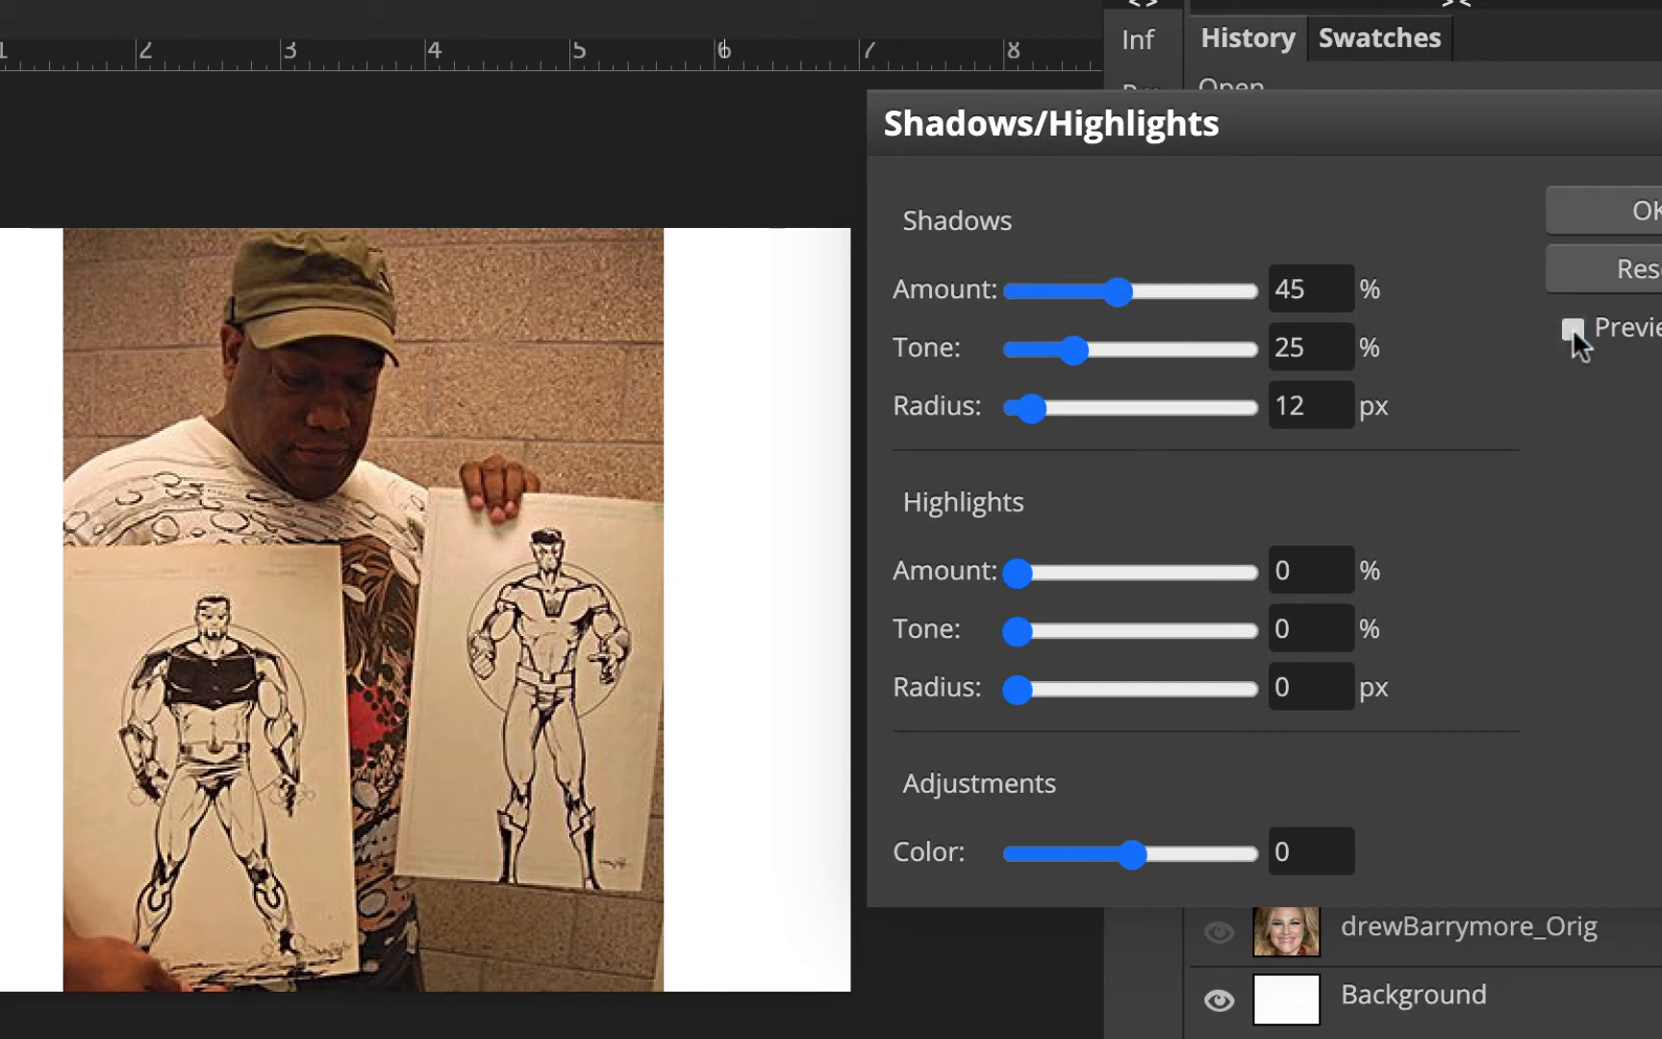
click(1572, 329)
click(1571, 327)
click(1572, 327)
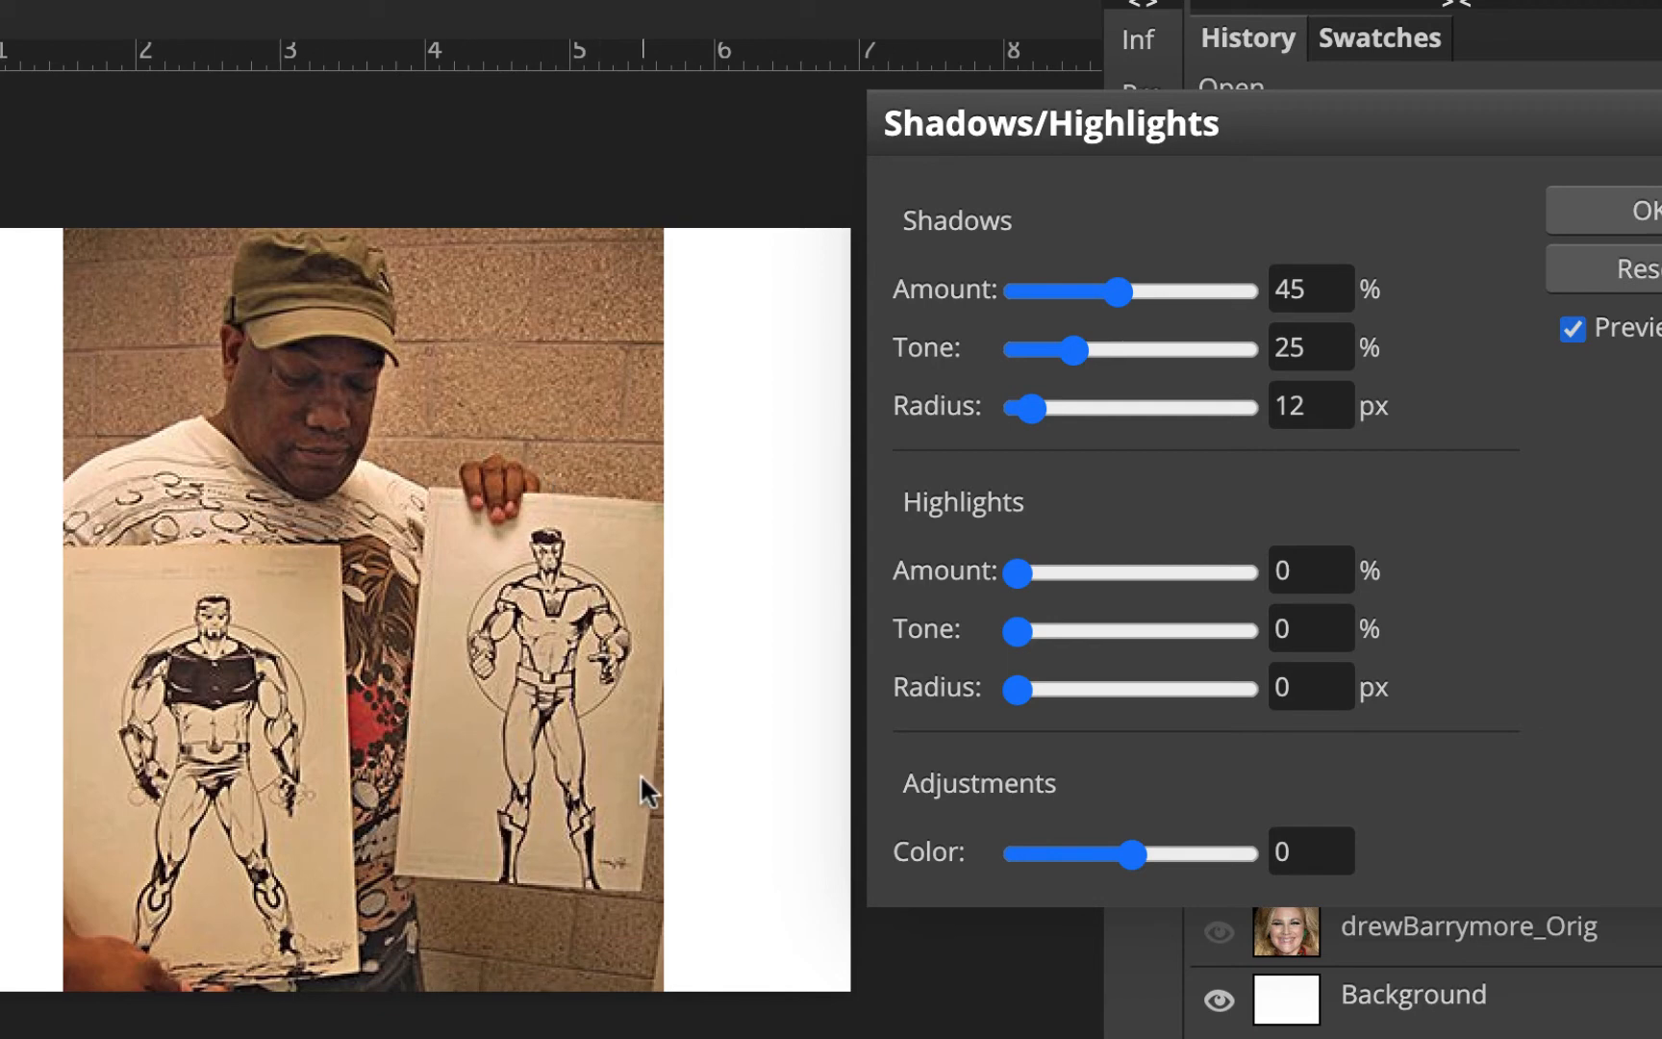
click(1635, 210)
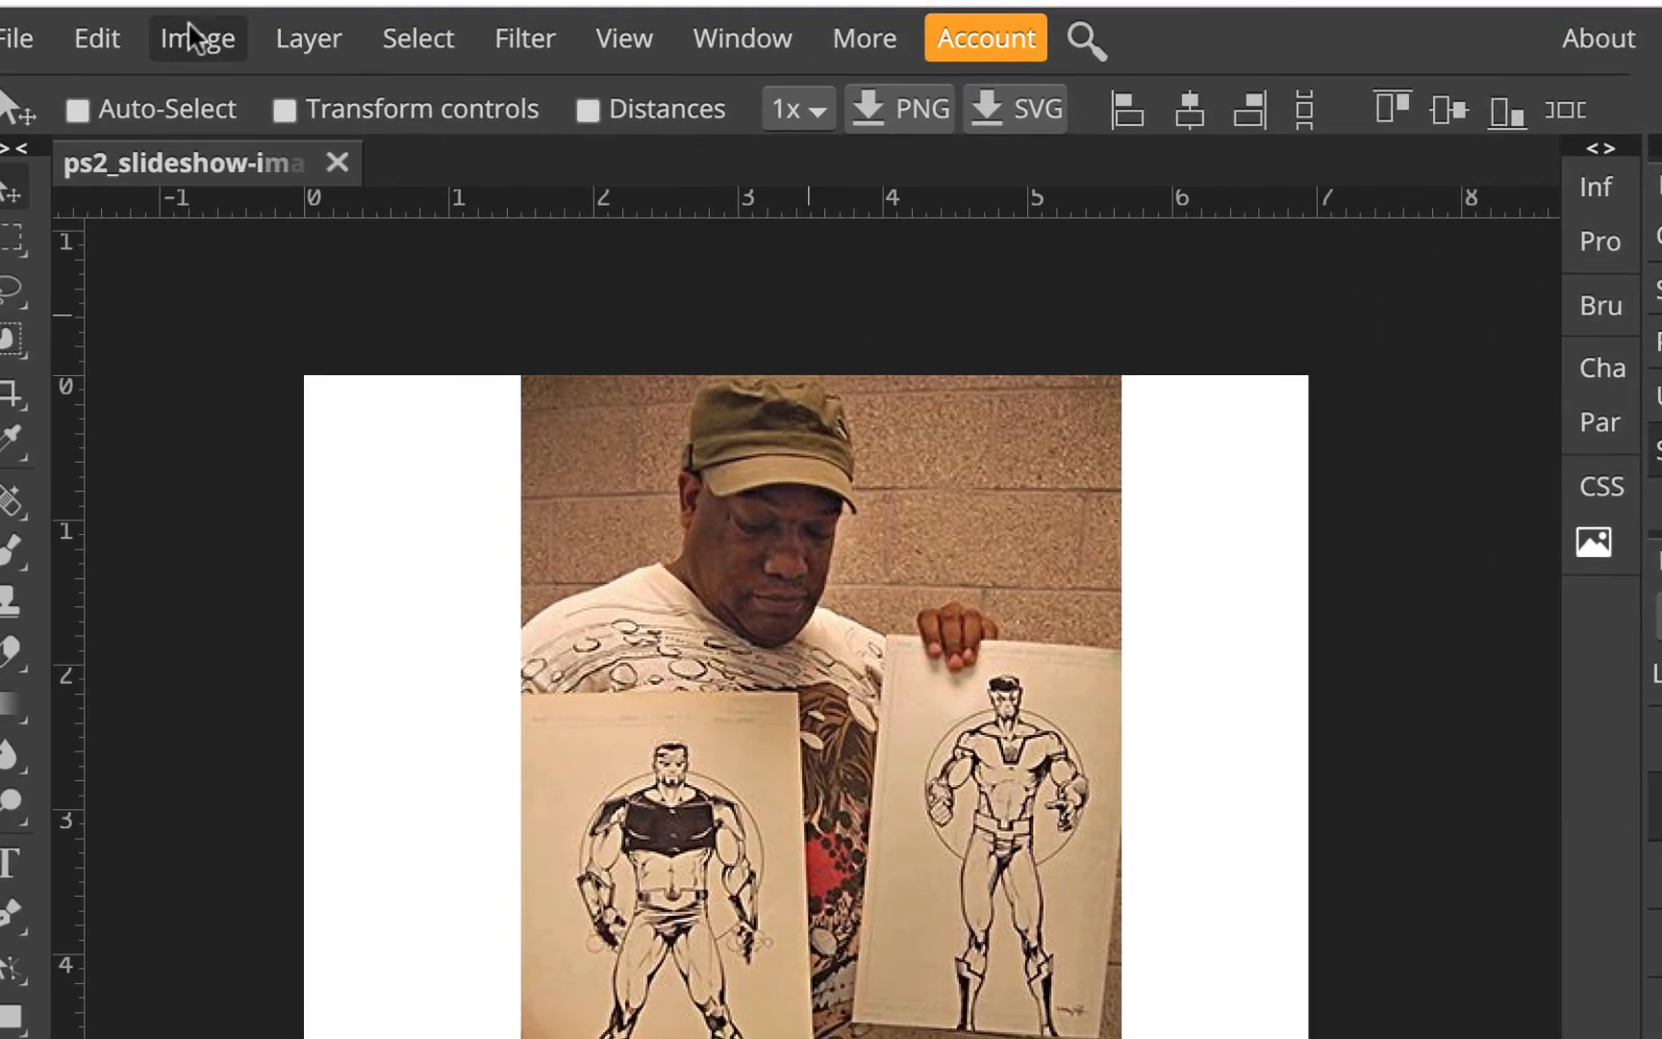
Open Photo Filter and choose blue as the filter colour
click(192, 35)
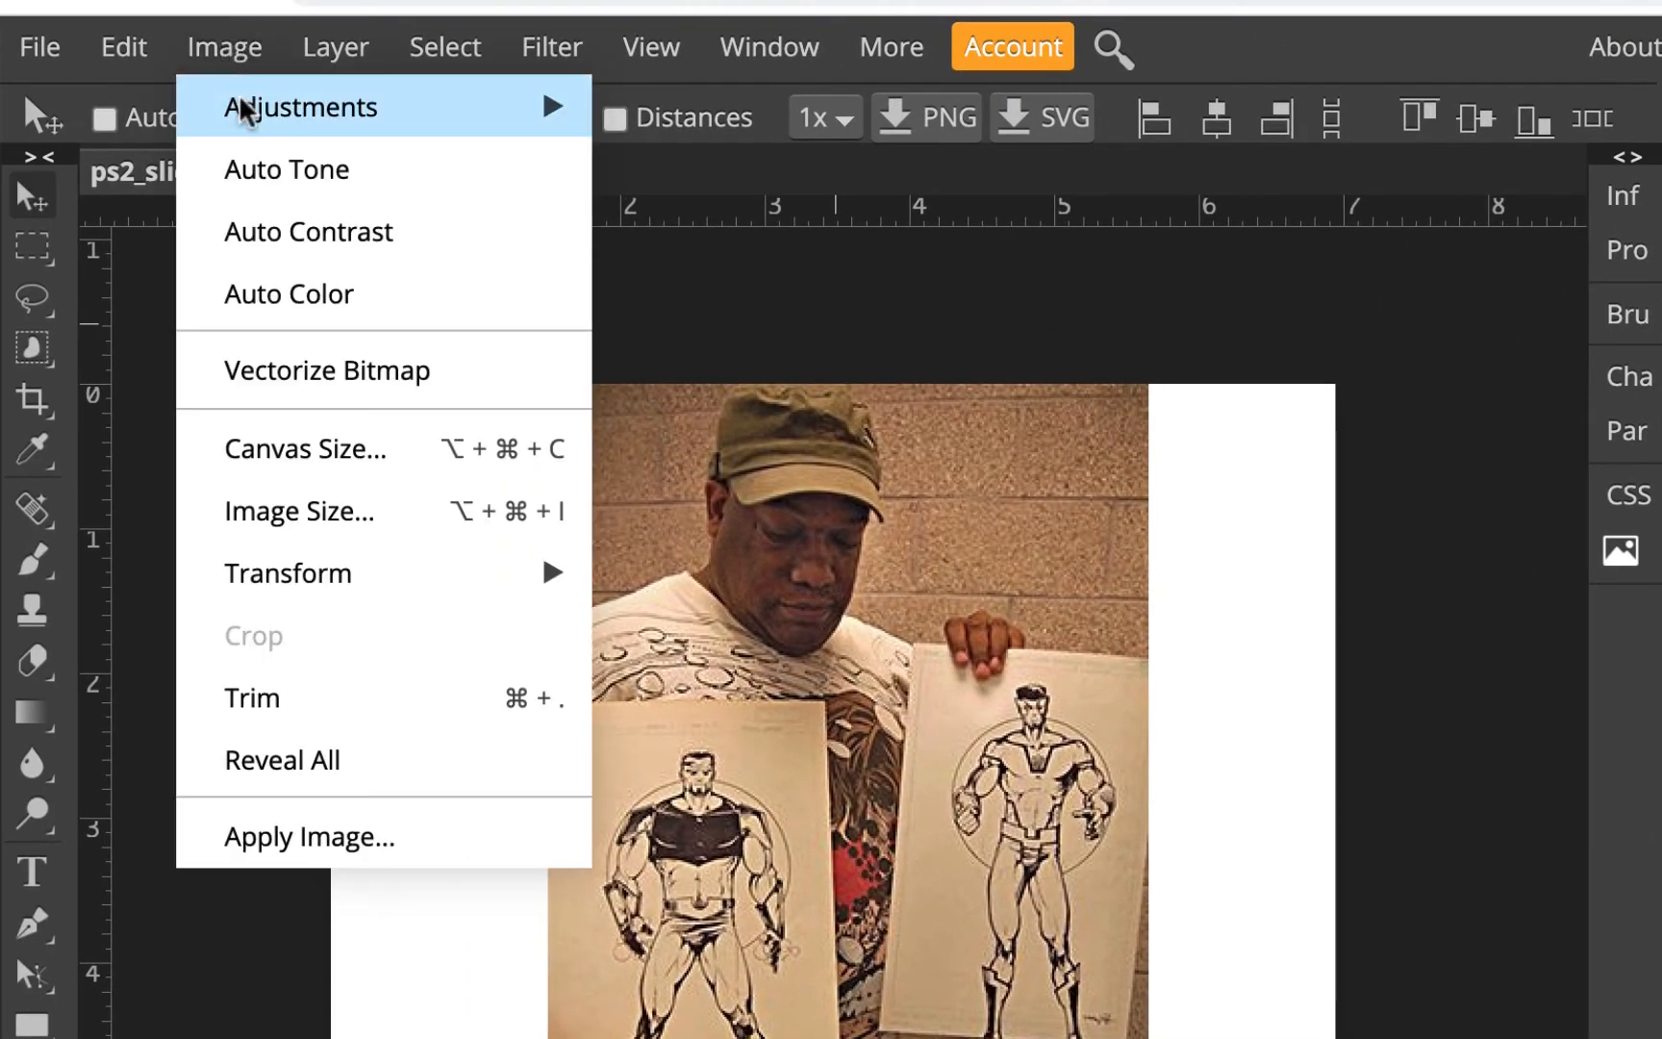
mouse_move(215, 114)
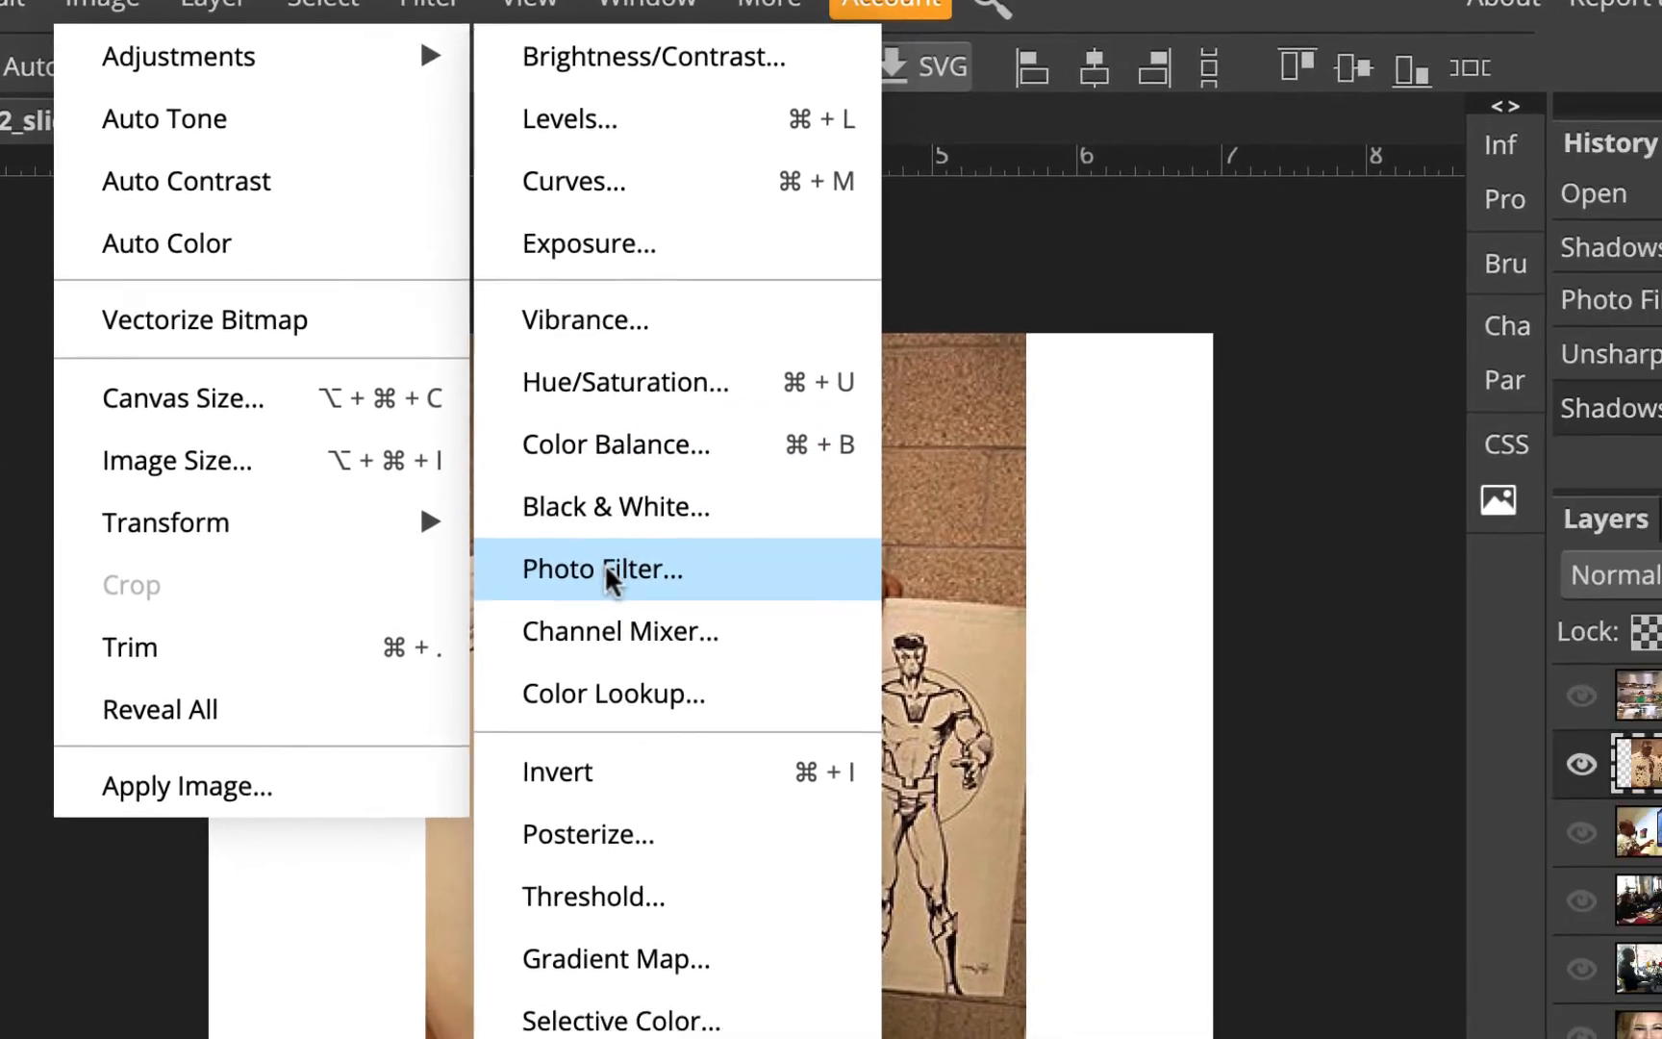
click(741, 621)
click(873, 150)
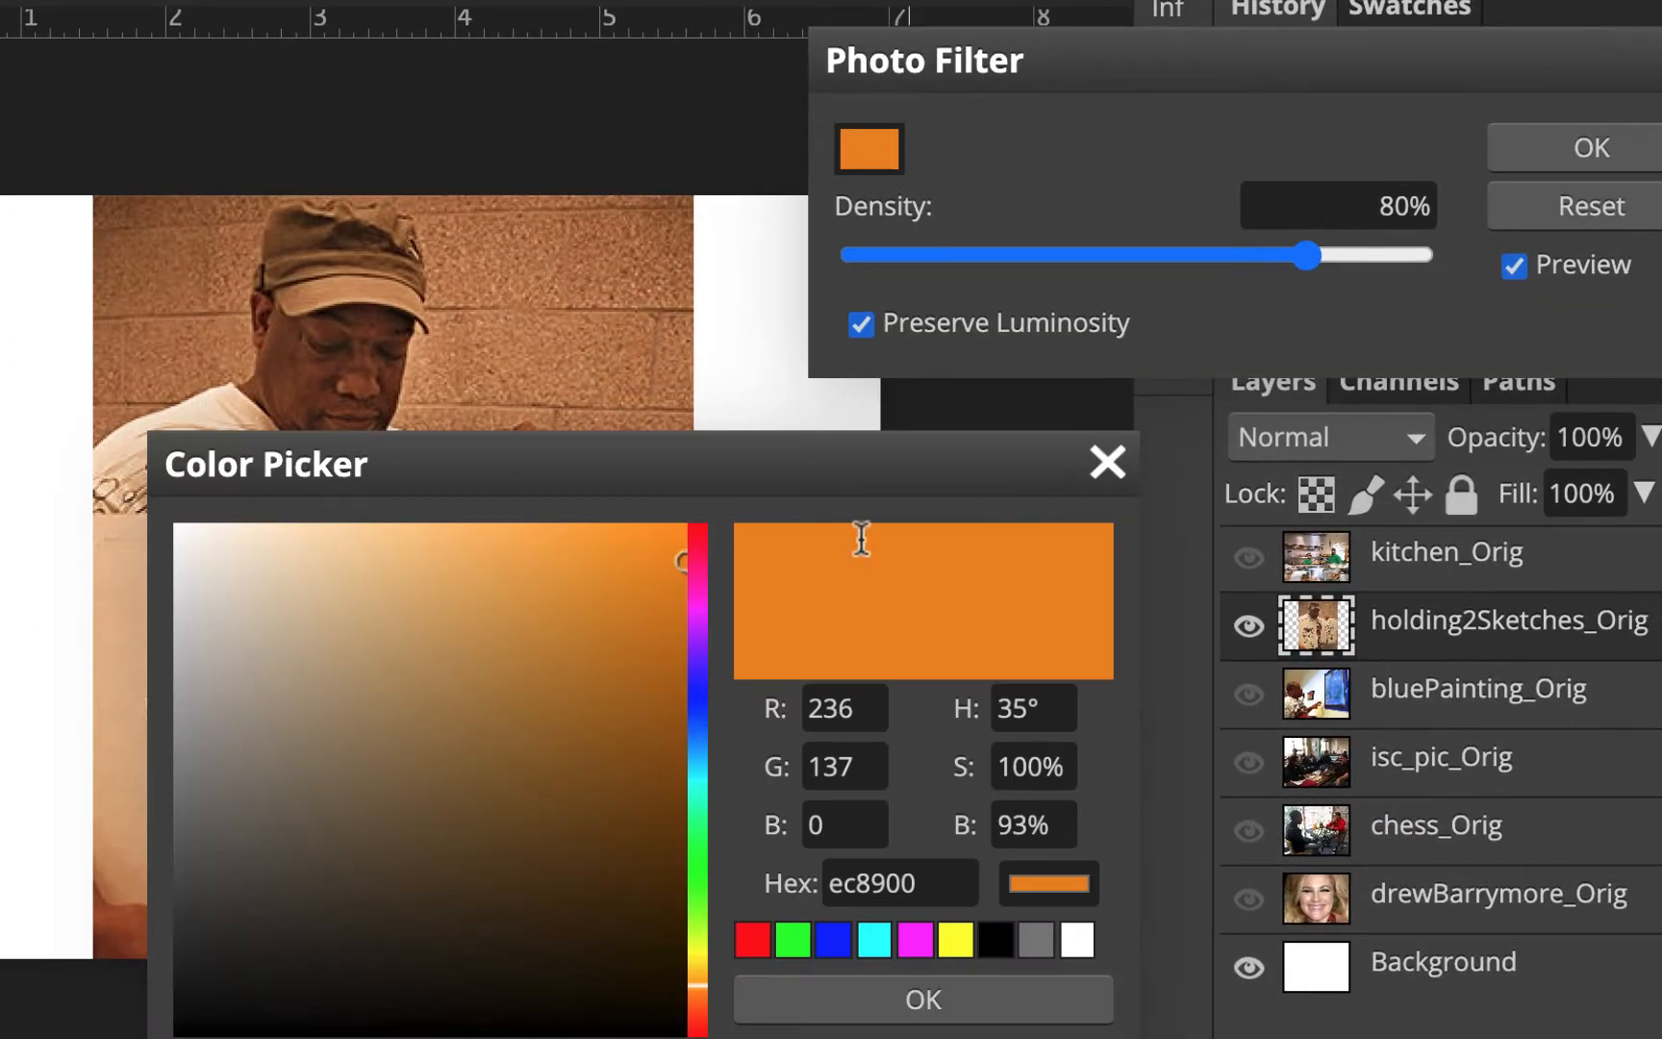
click(839, 944)
click(890, 991)
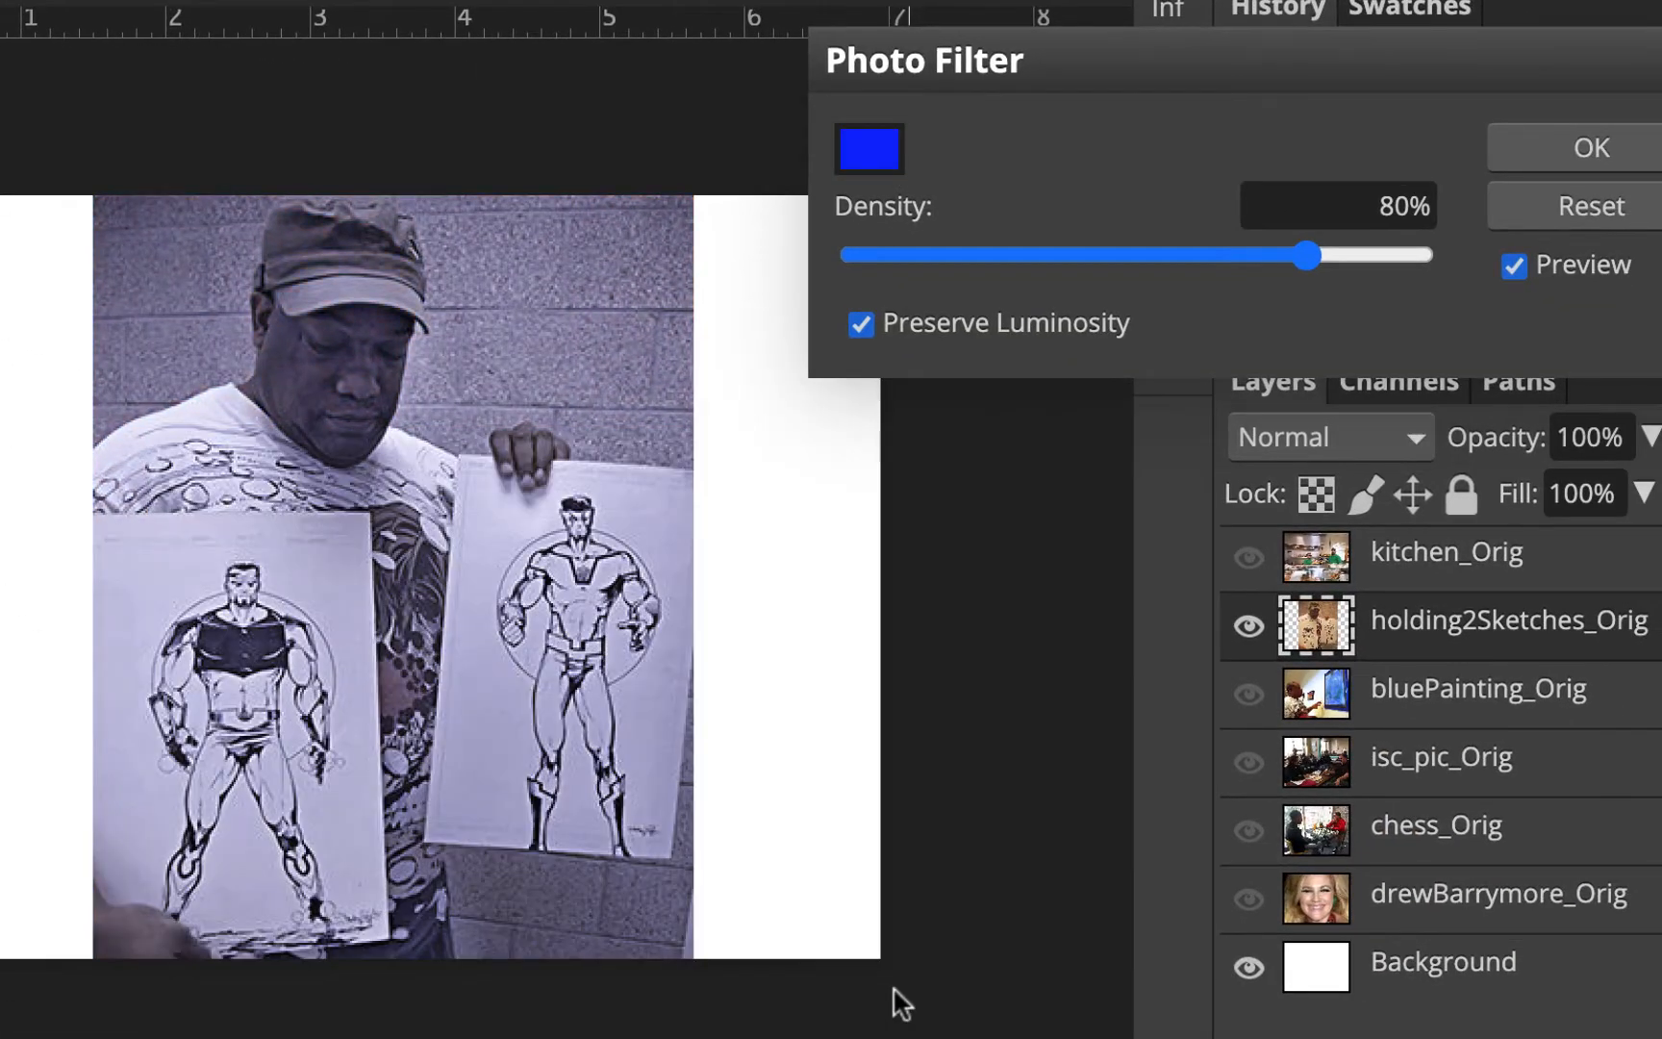
Lower the Photo Filter density to 10%, compare the preview, and apply the filter
drag(1302, 252, 908, 260)
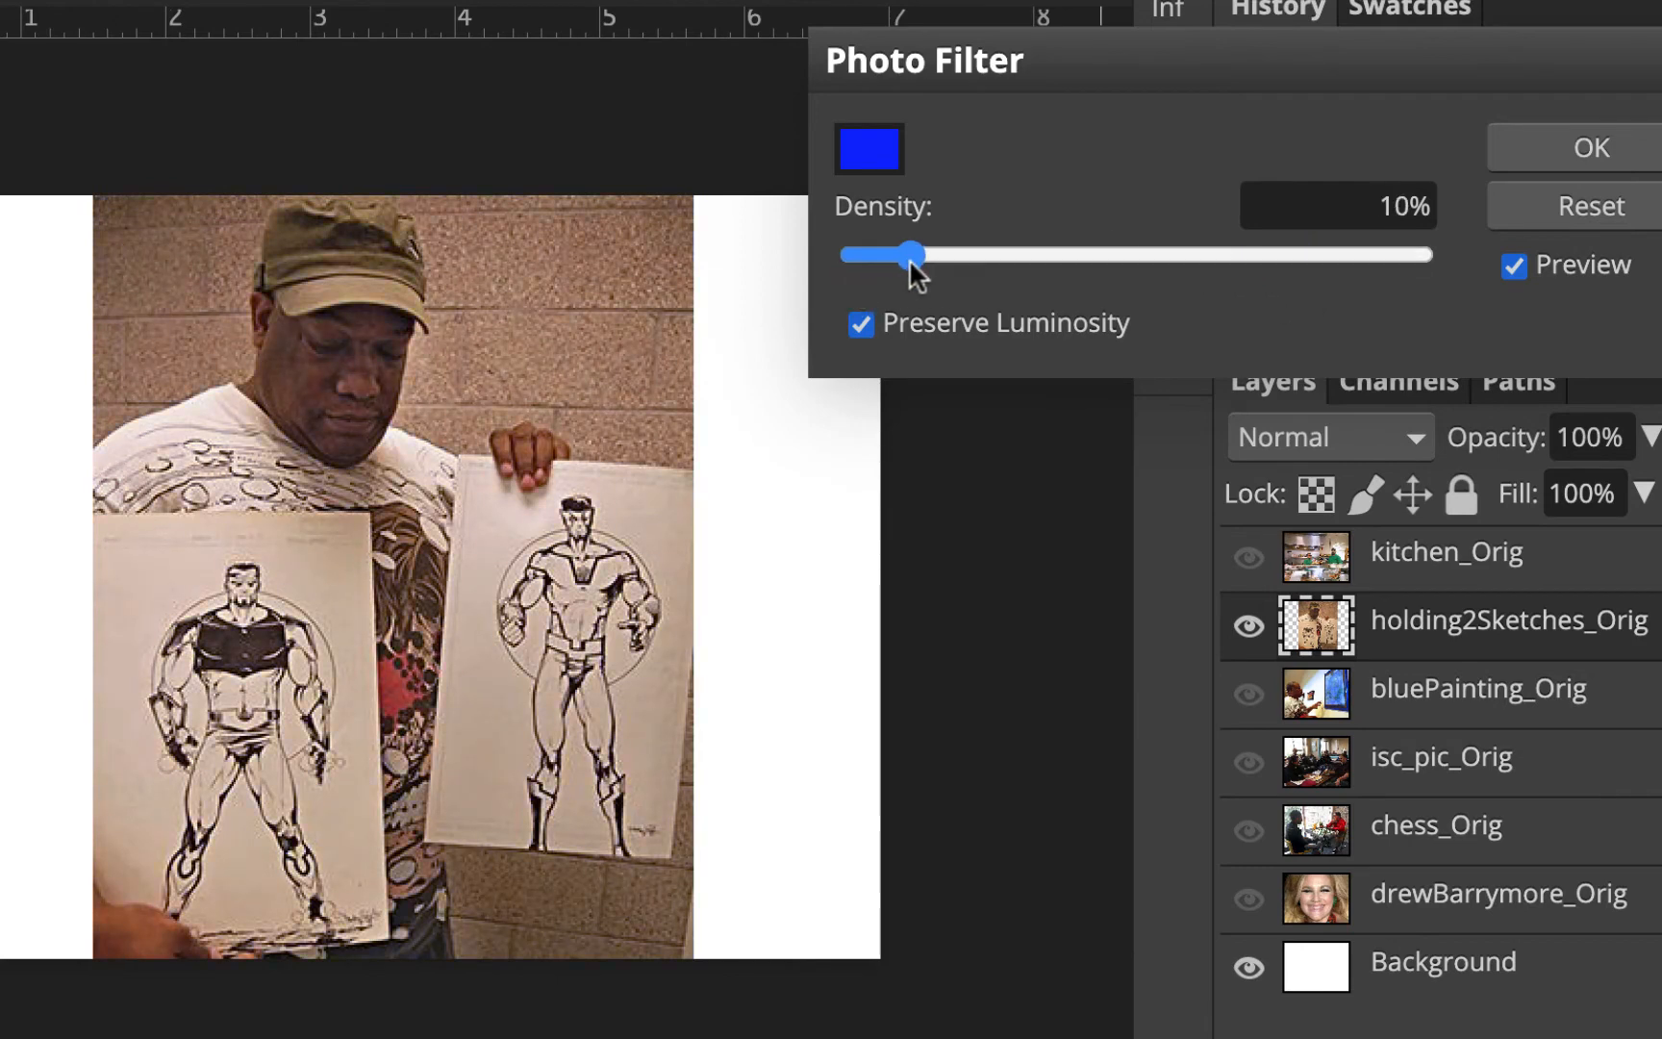
click(1515, 266)
click(1515, 265)
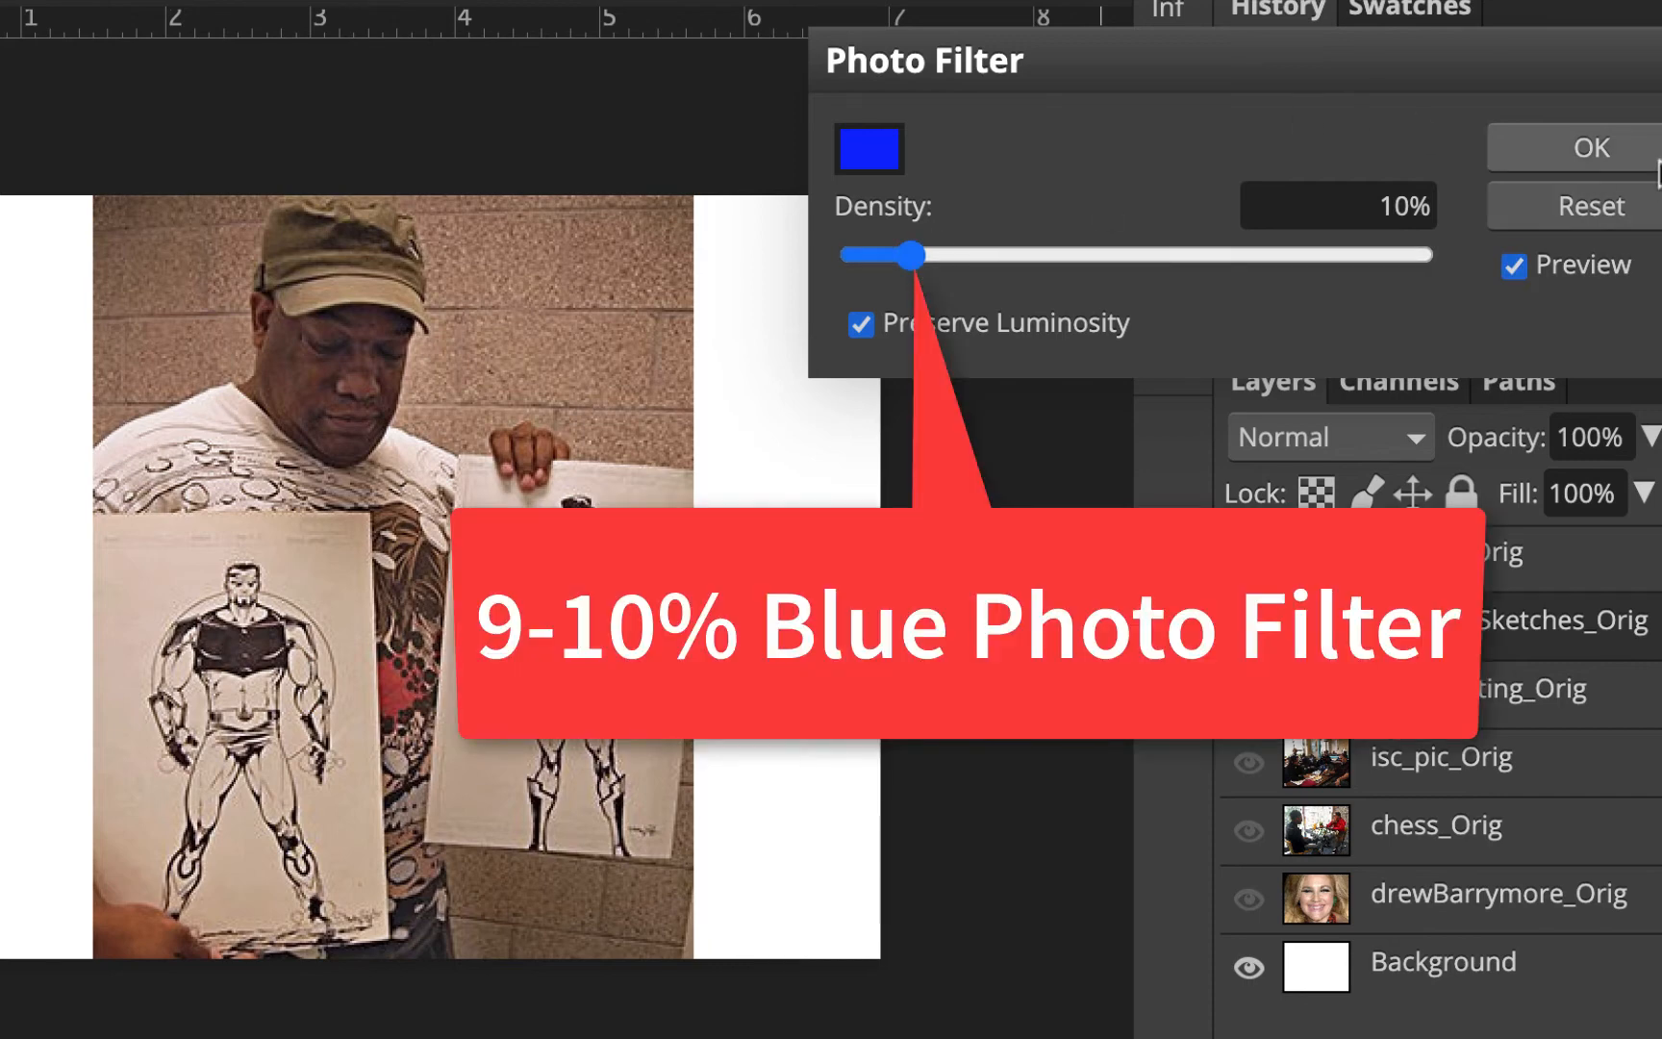
click(1592, 148)
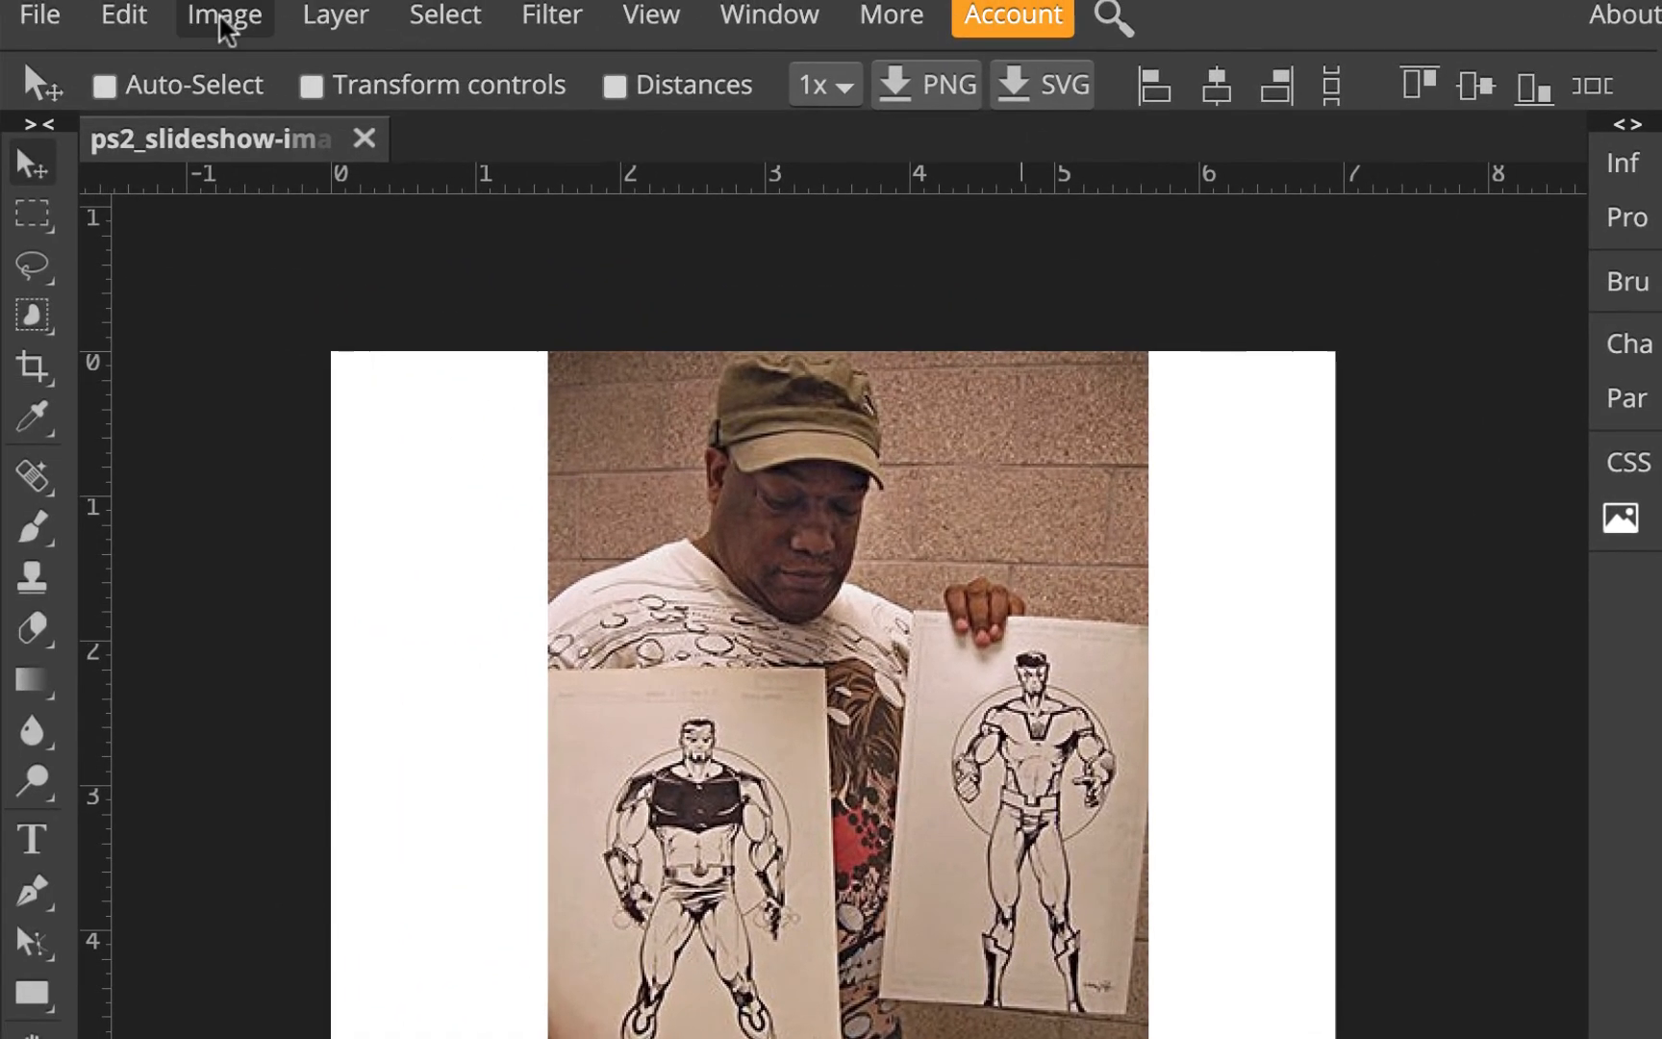
Open Levels and move the white input slider to 229, toggling the preview to compare
click(223, 20)
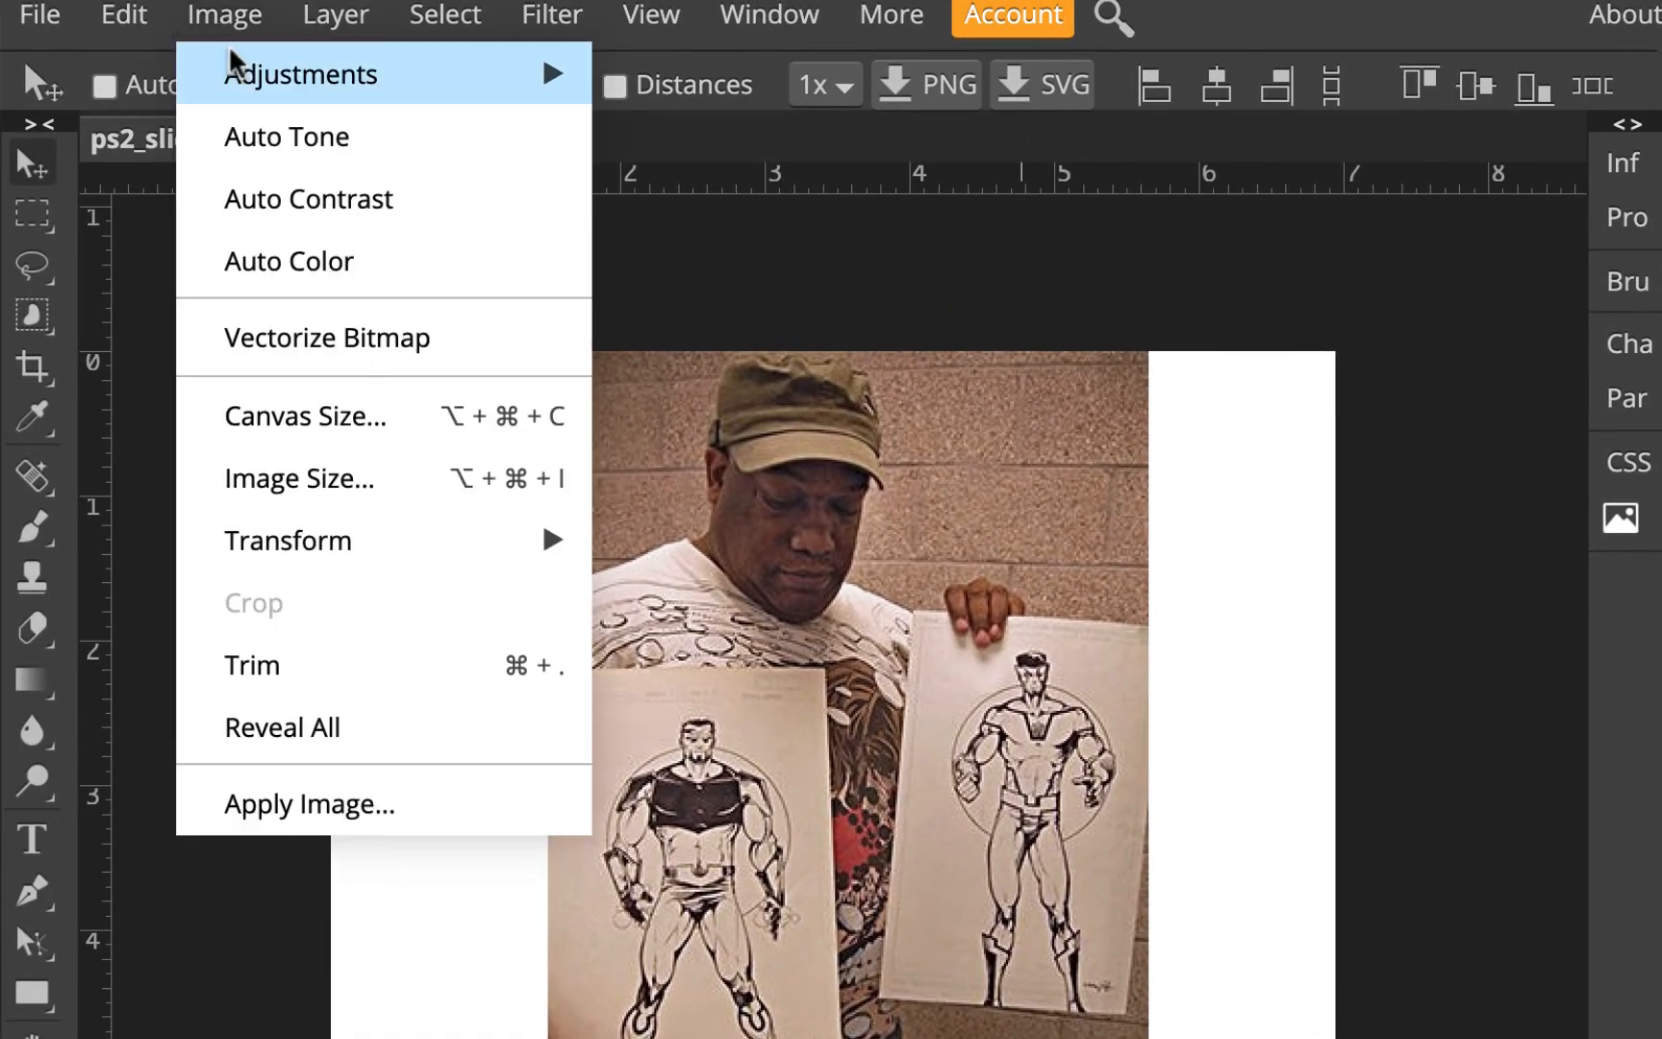
mouse_move(252, 78)
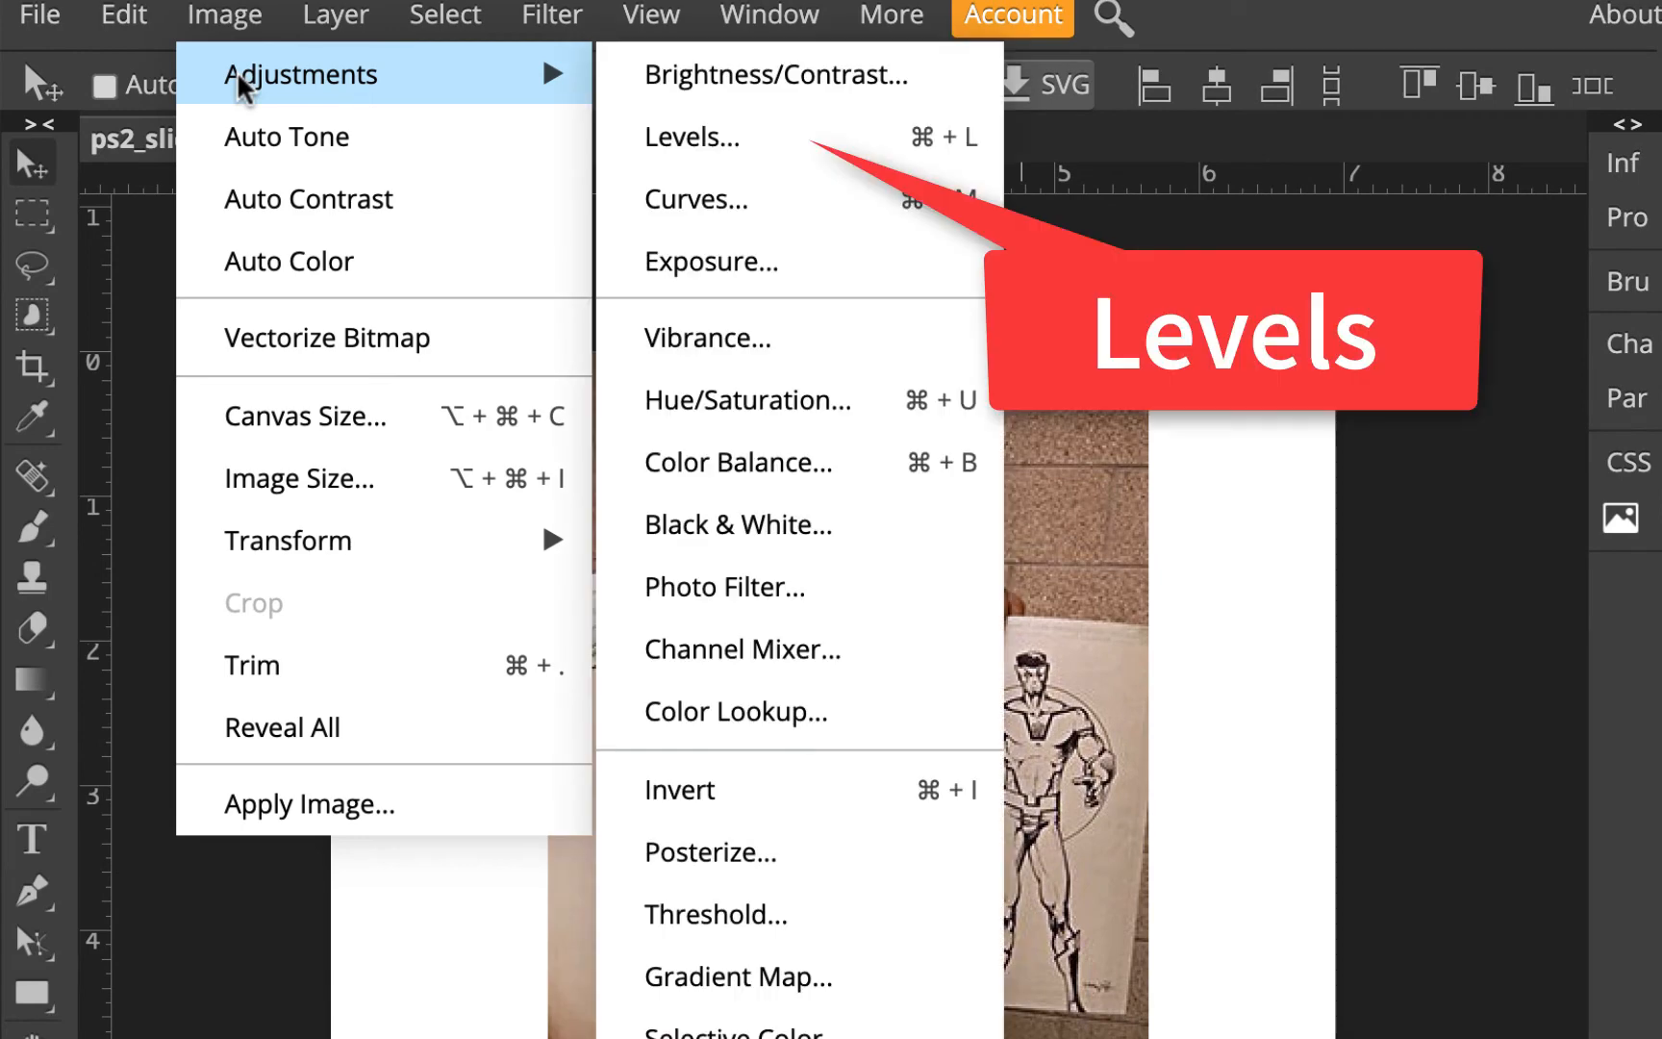
click(720, 144)
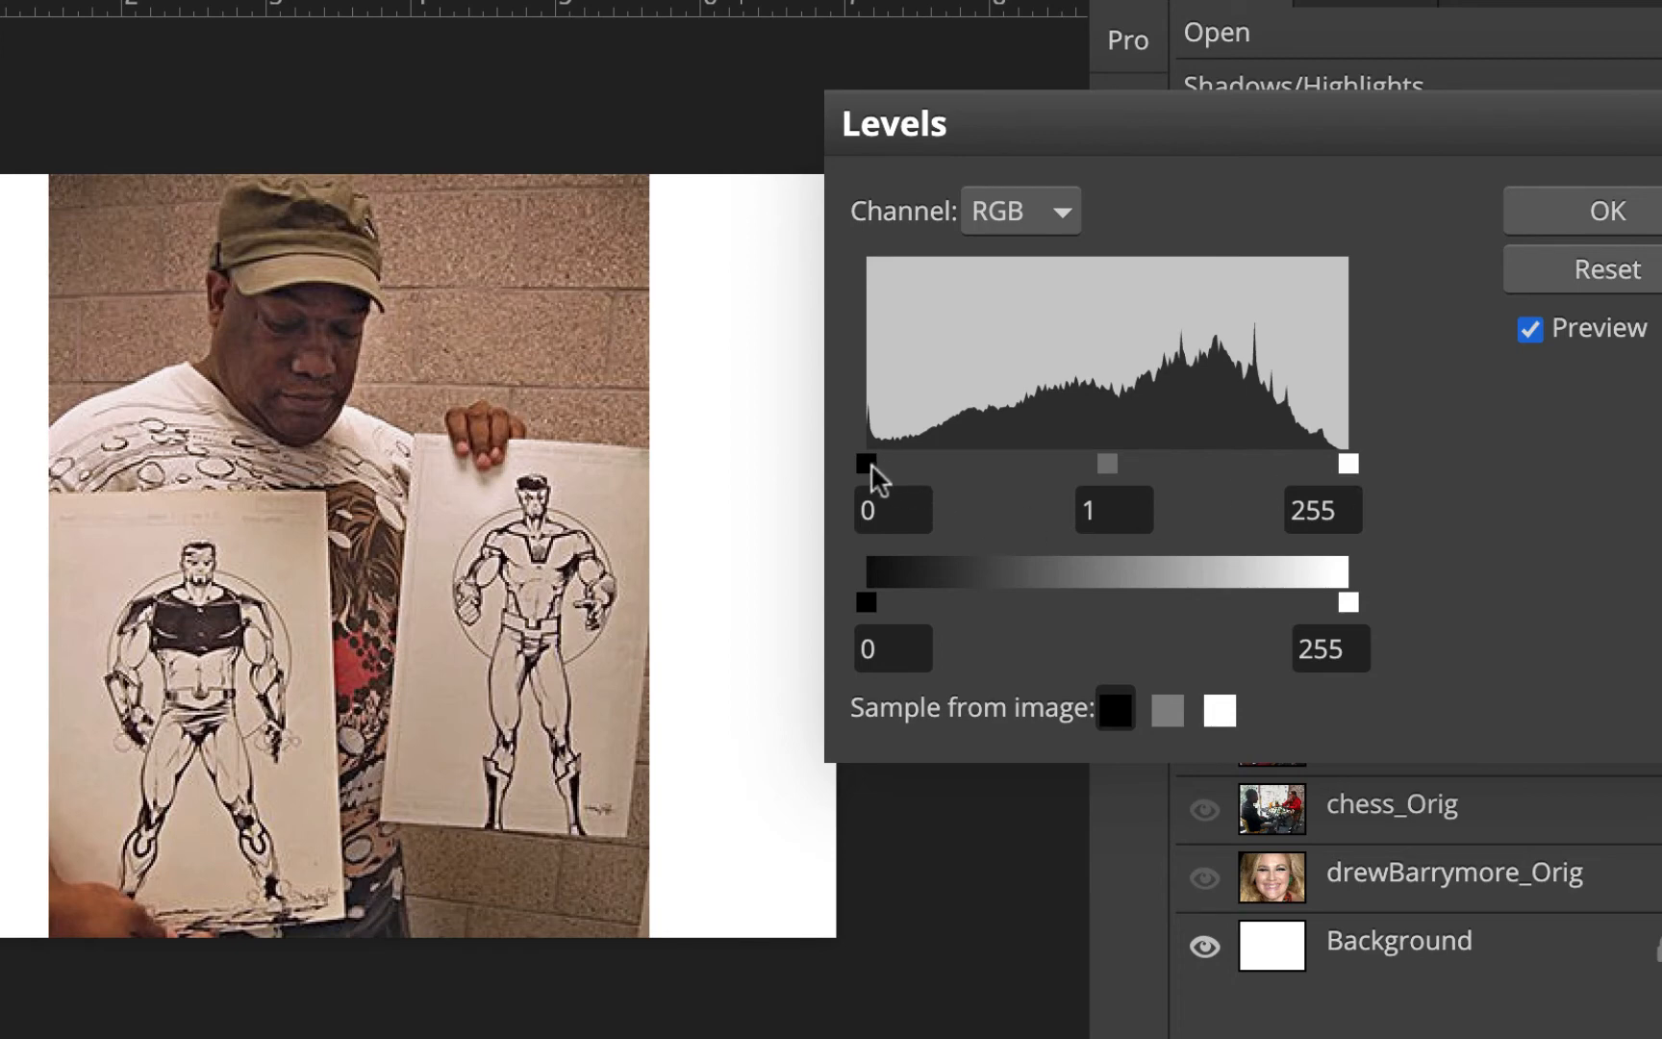
mouse_move(870, 463)
mouse_down()
mouse_move(968, 472)
mouse_move(852, 471)
mouse_up()
drag(1346, 460, 1297, 460)
click(1527, 331)
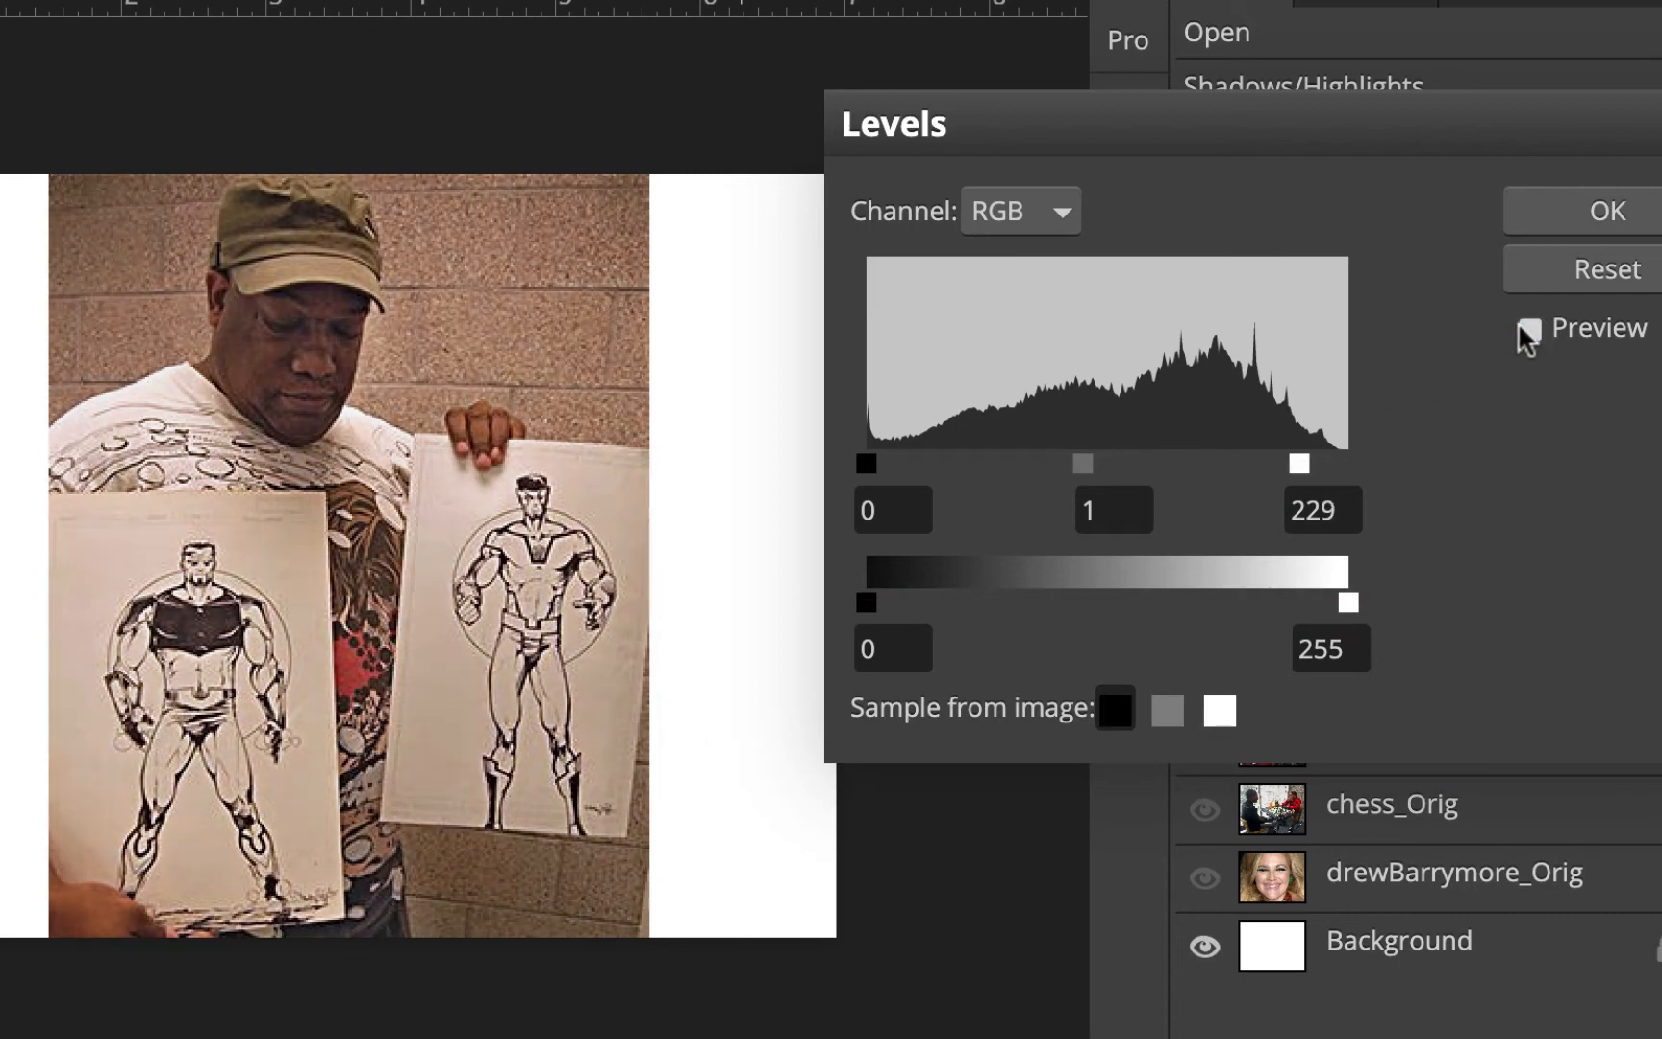
click(1520, 325)
click(1520, 325)
Set the white input level to 226, compare with the preview toggled, and apply Levels
drag(1287, 462, 1270, 465)
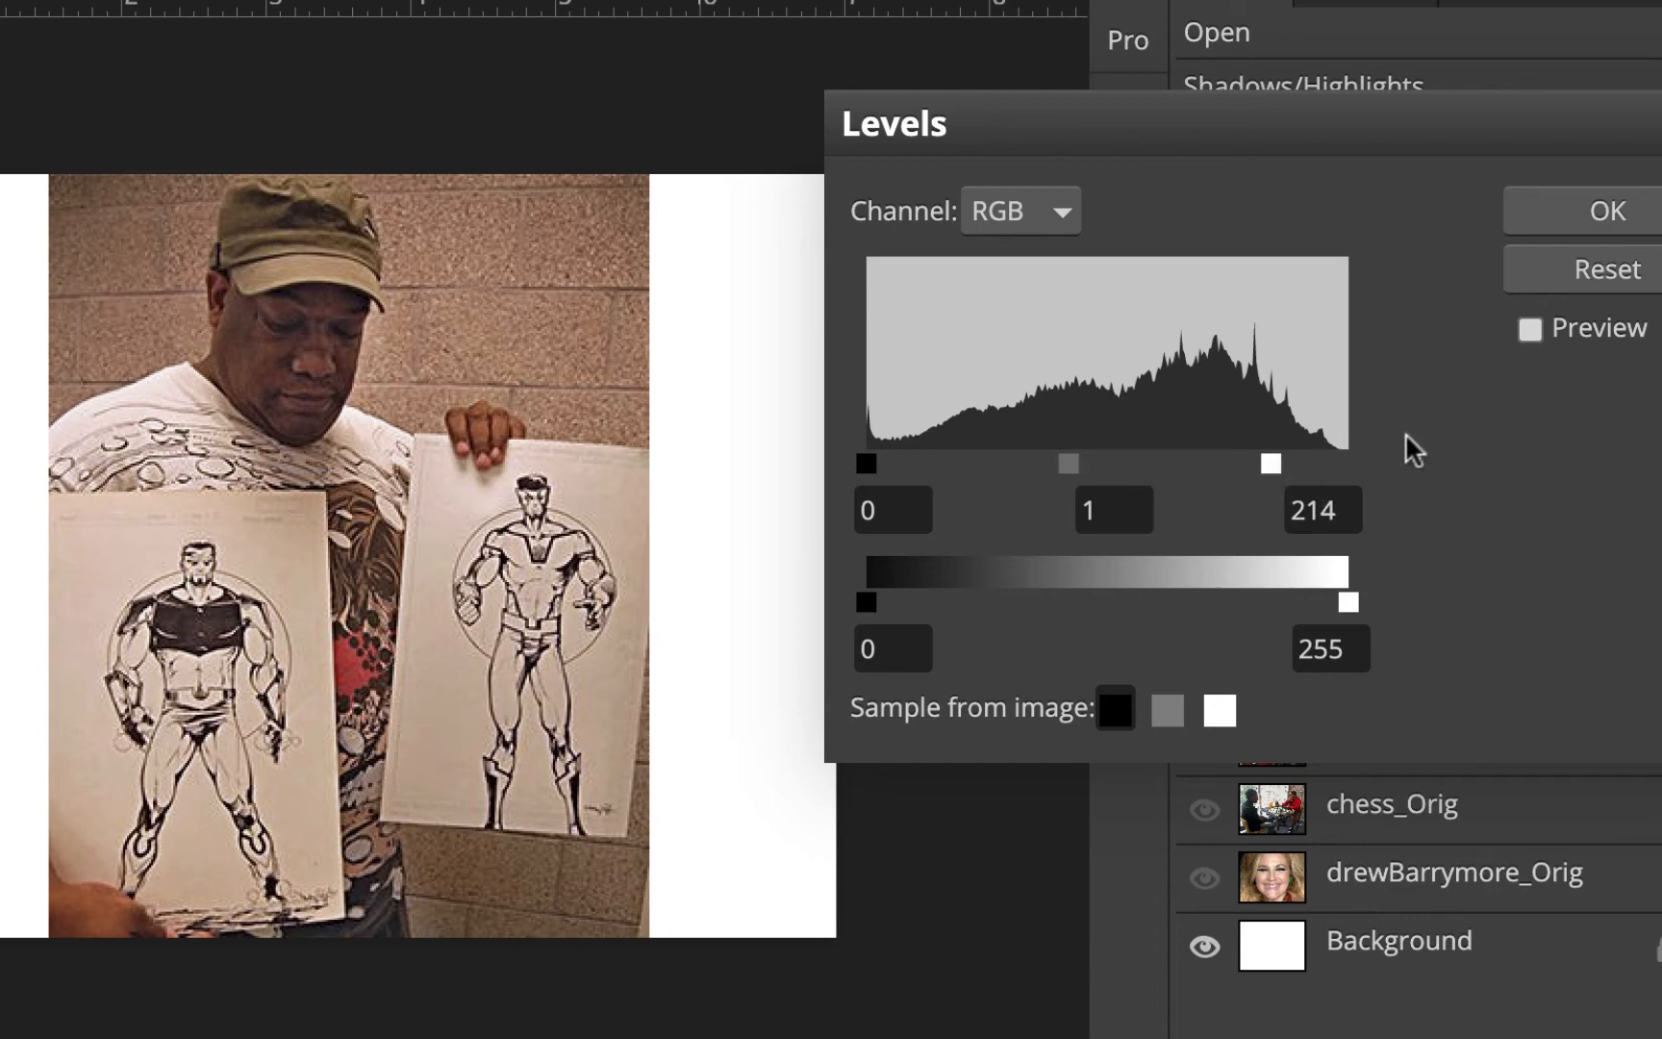
click(1529, 329)
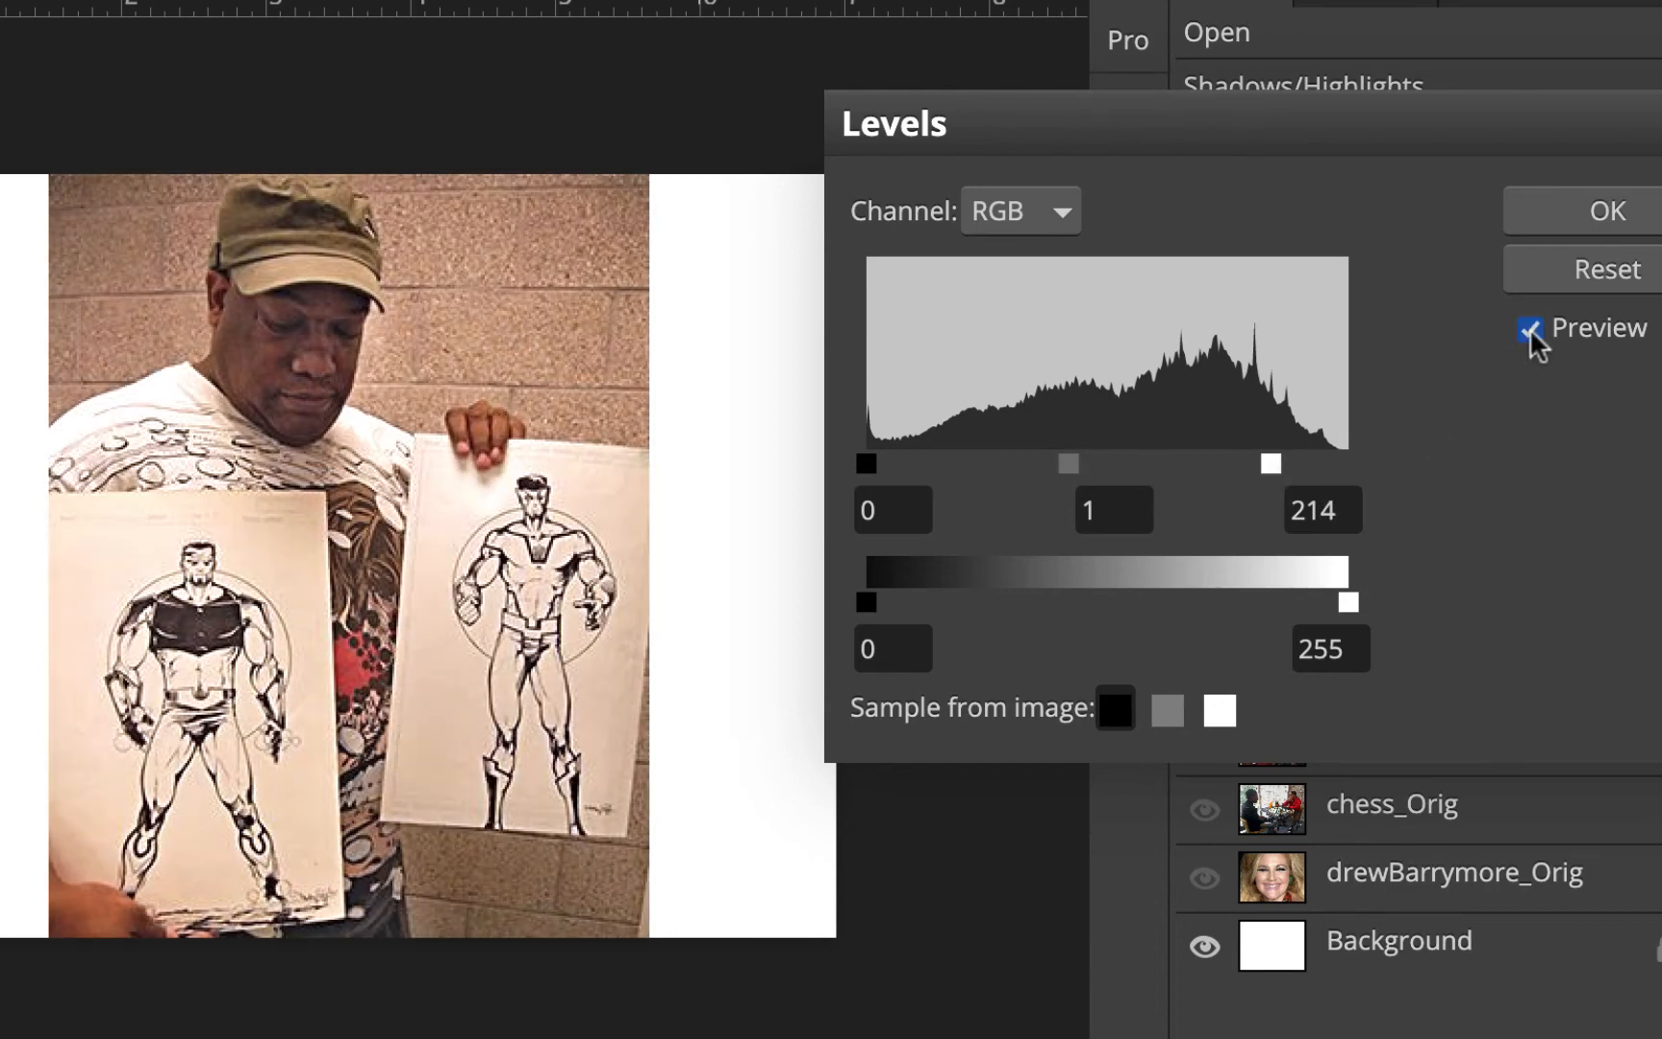
drag(1273, 461, 1291, 462)
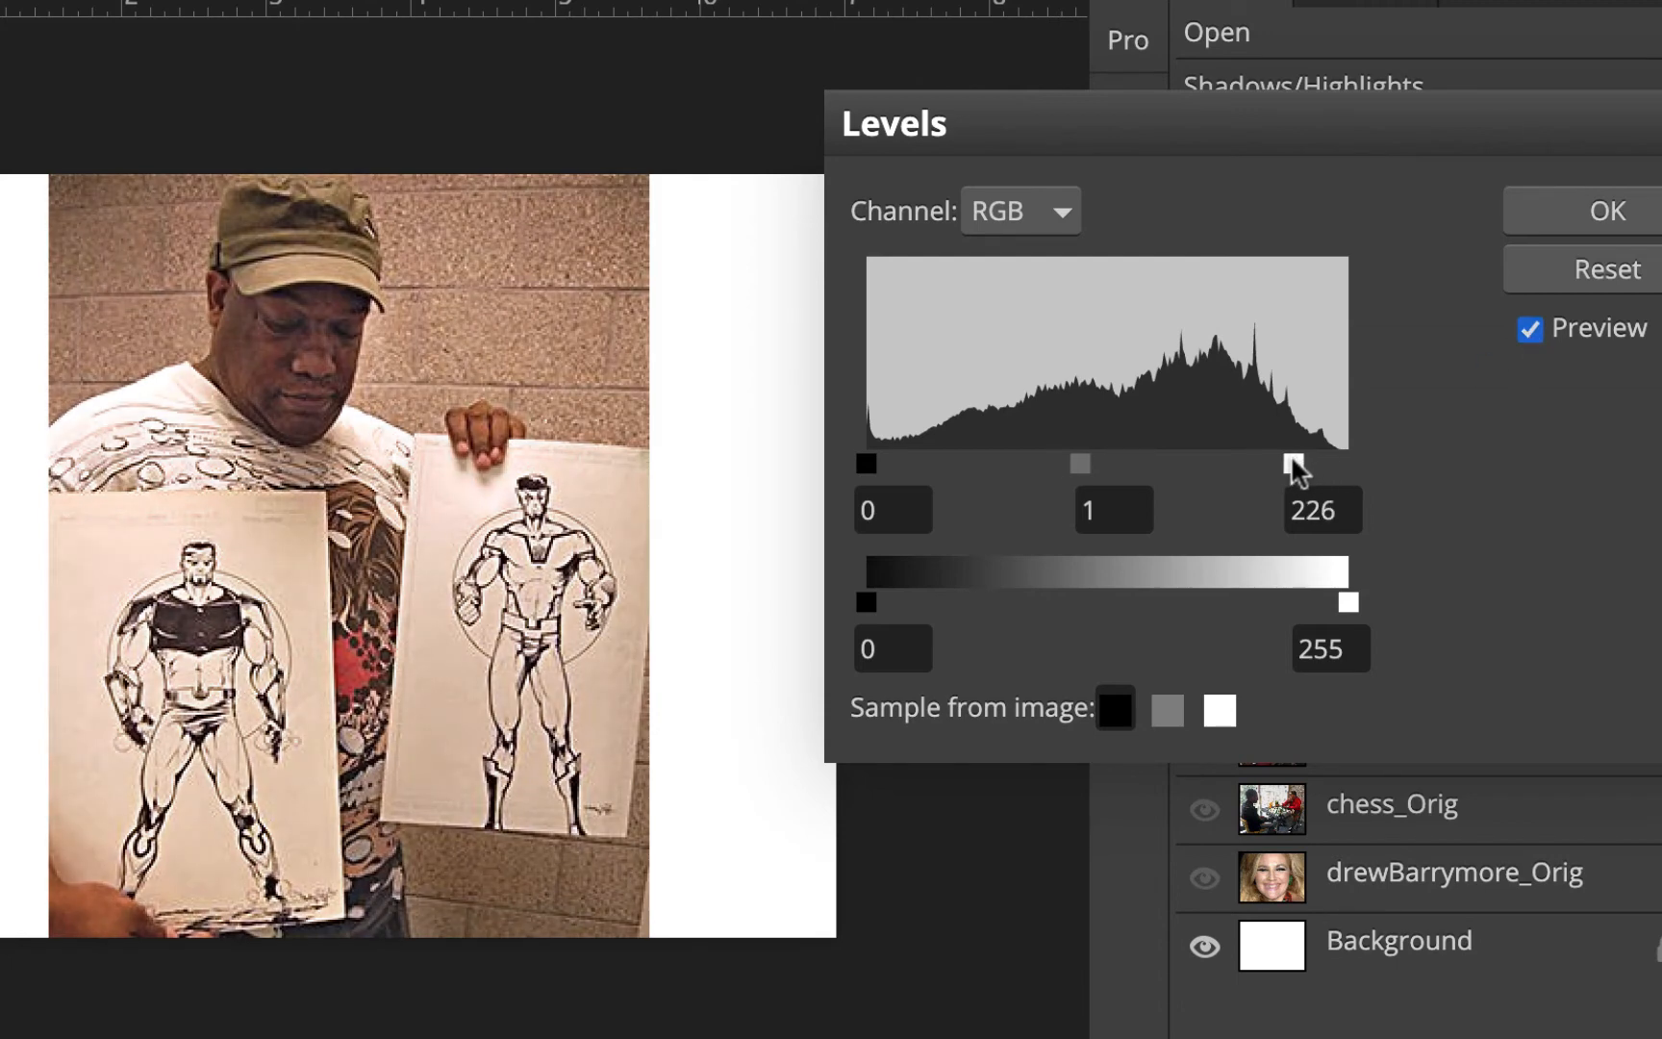
click(1530, 328)
click(1530, 329)
click(1529, 329)
click(1529, 329)
drag(1076, 460, 1074, 457)
click(1631, 211)
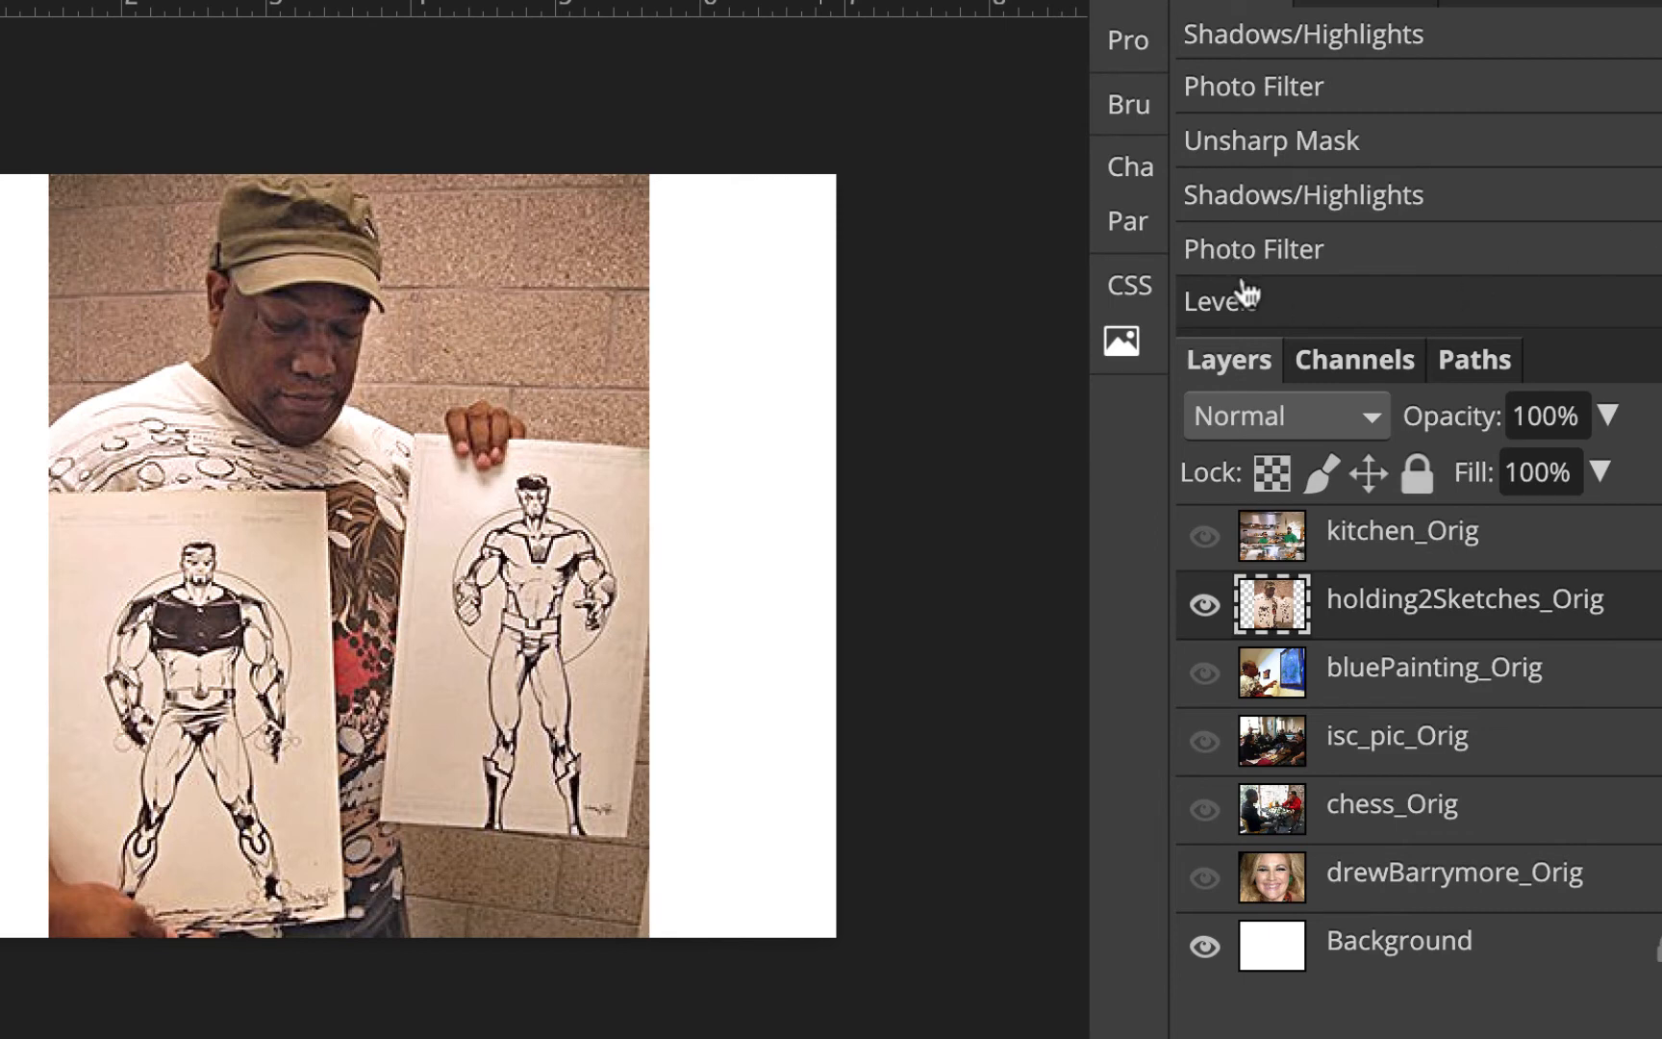
Step back and forth in the history between Shadows/Highlights and Levels to compare the edits
click(1376, 198)
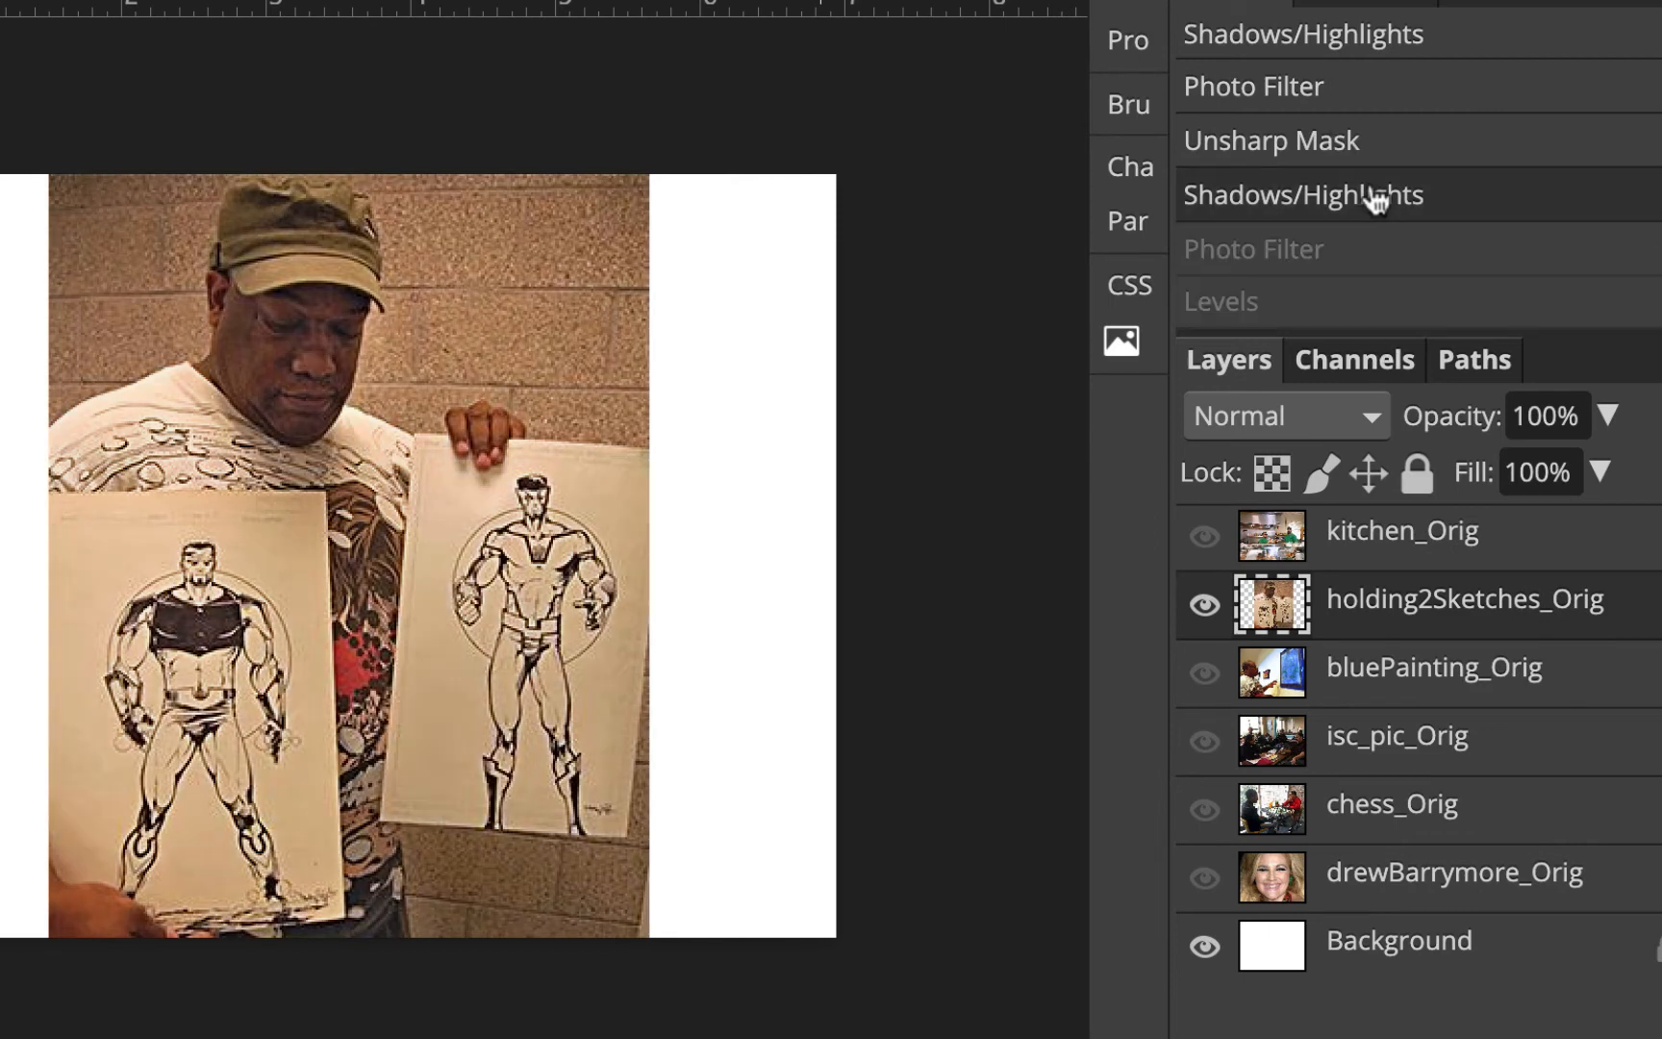
click(1454, 315)
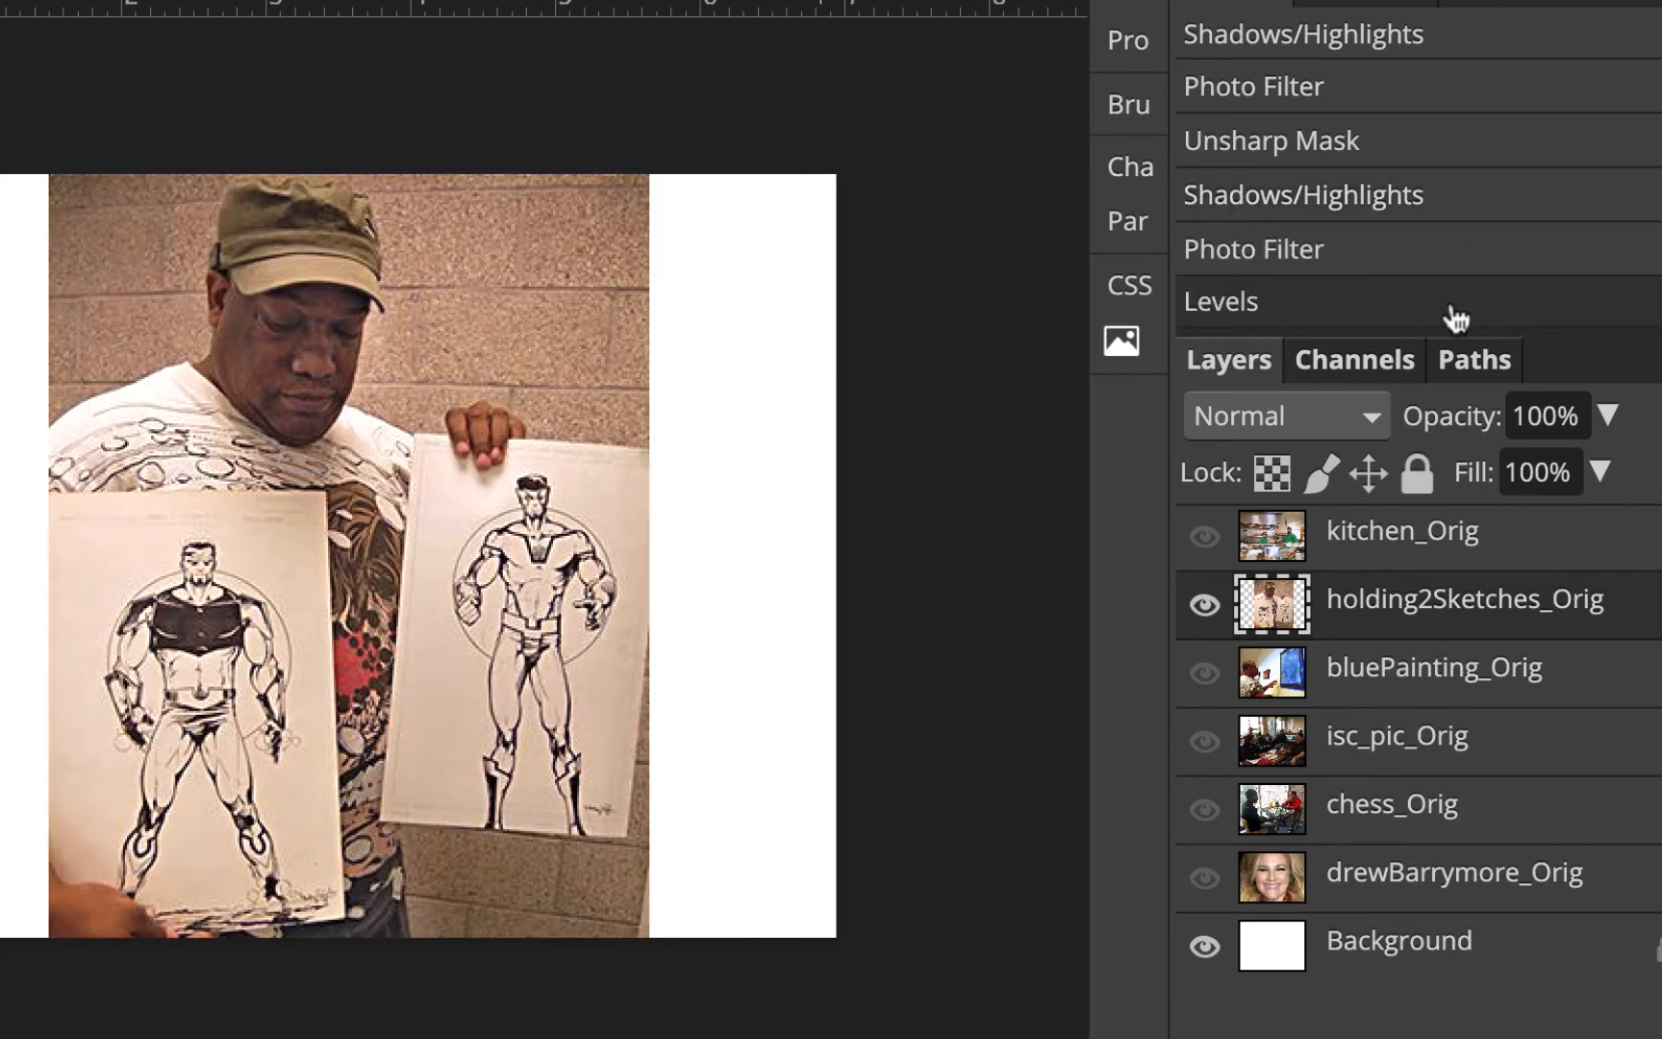
click(1454, 202)
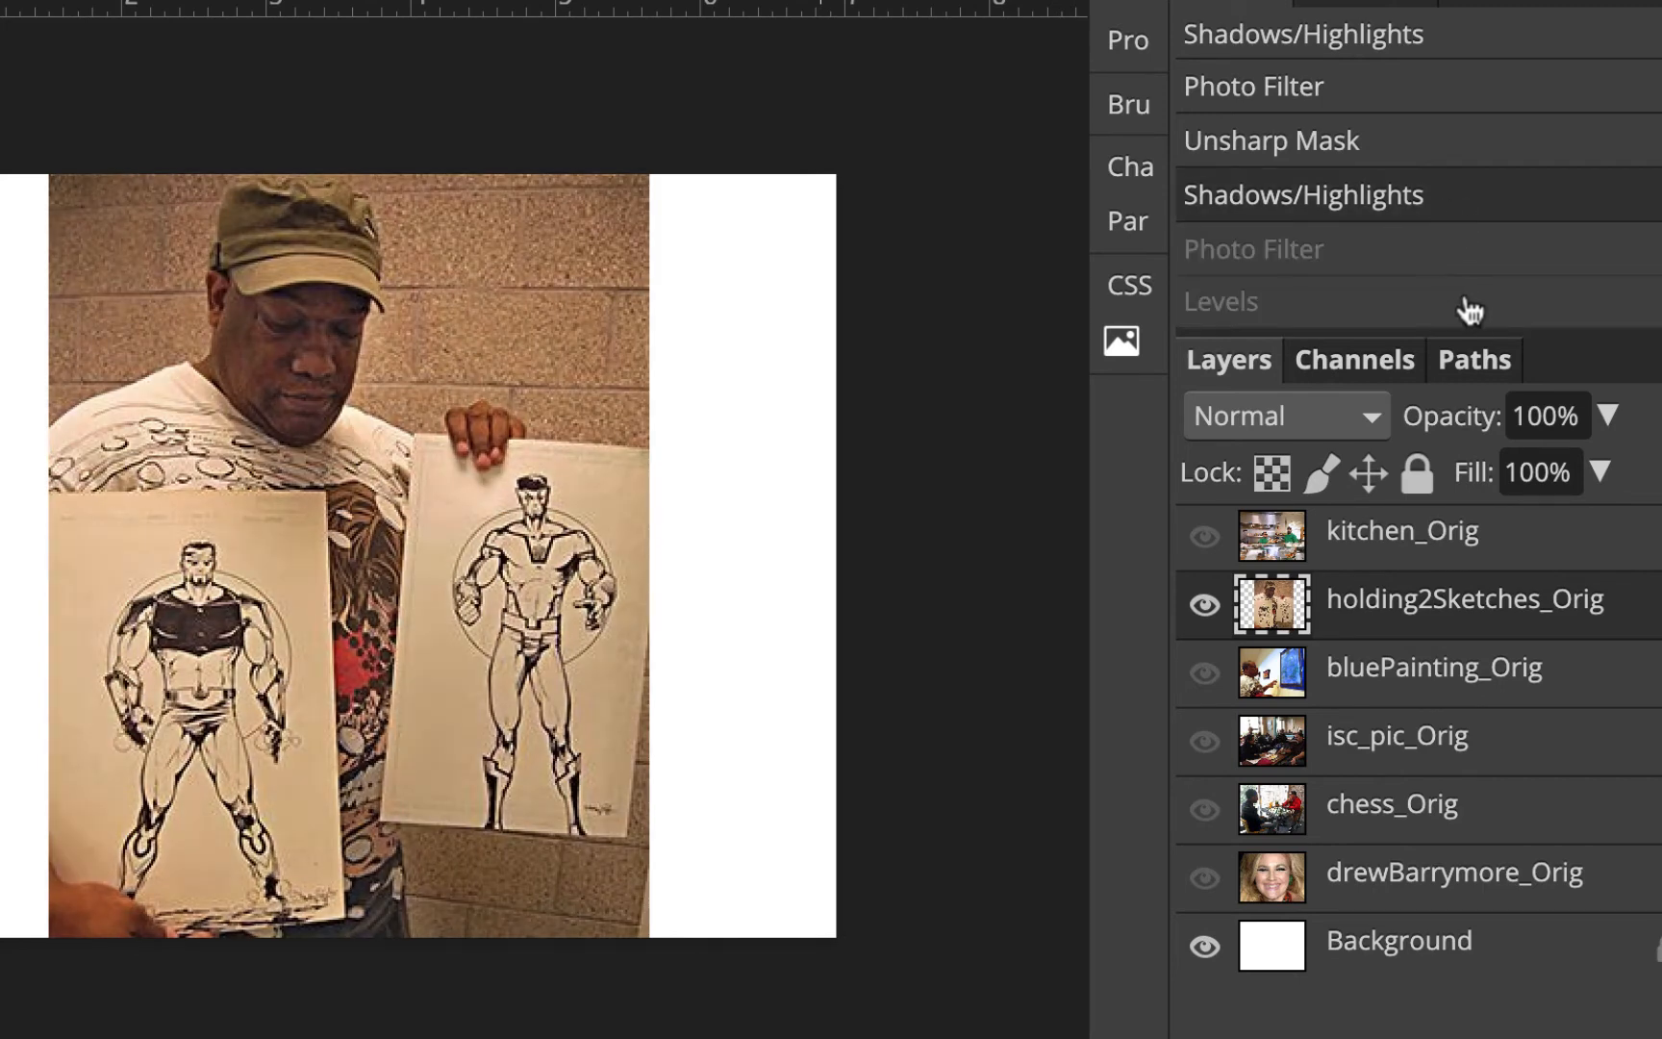
click(1468, 310)
click(1465, 210)
click(1470, 313)
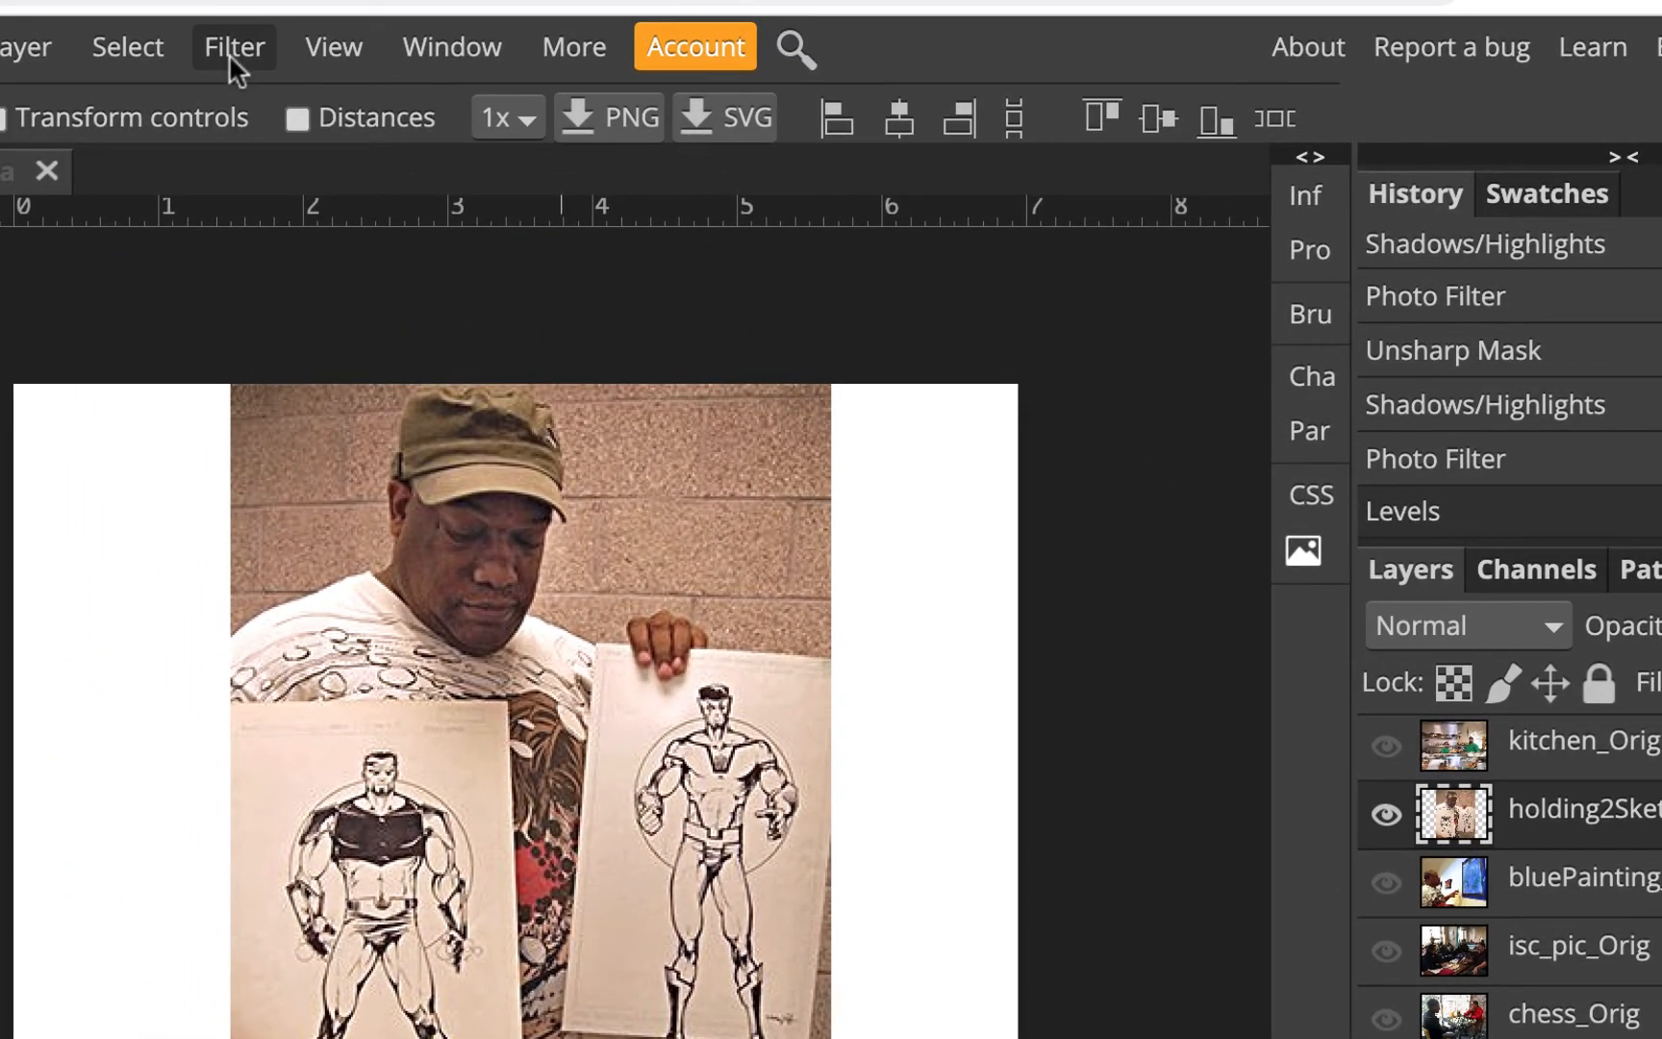
Apply Unsharp Mask with Amount 48% and Radius 0.9 px, then hide the holding2Sketches_Orig layer
click(234, 48)
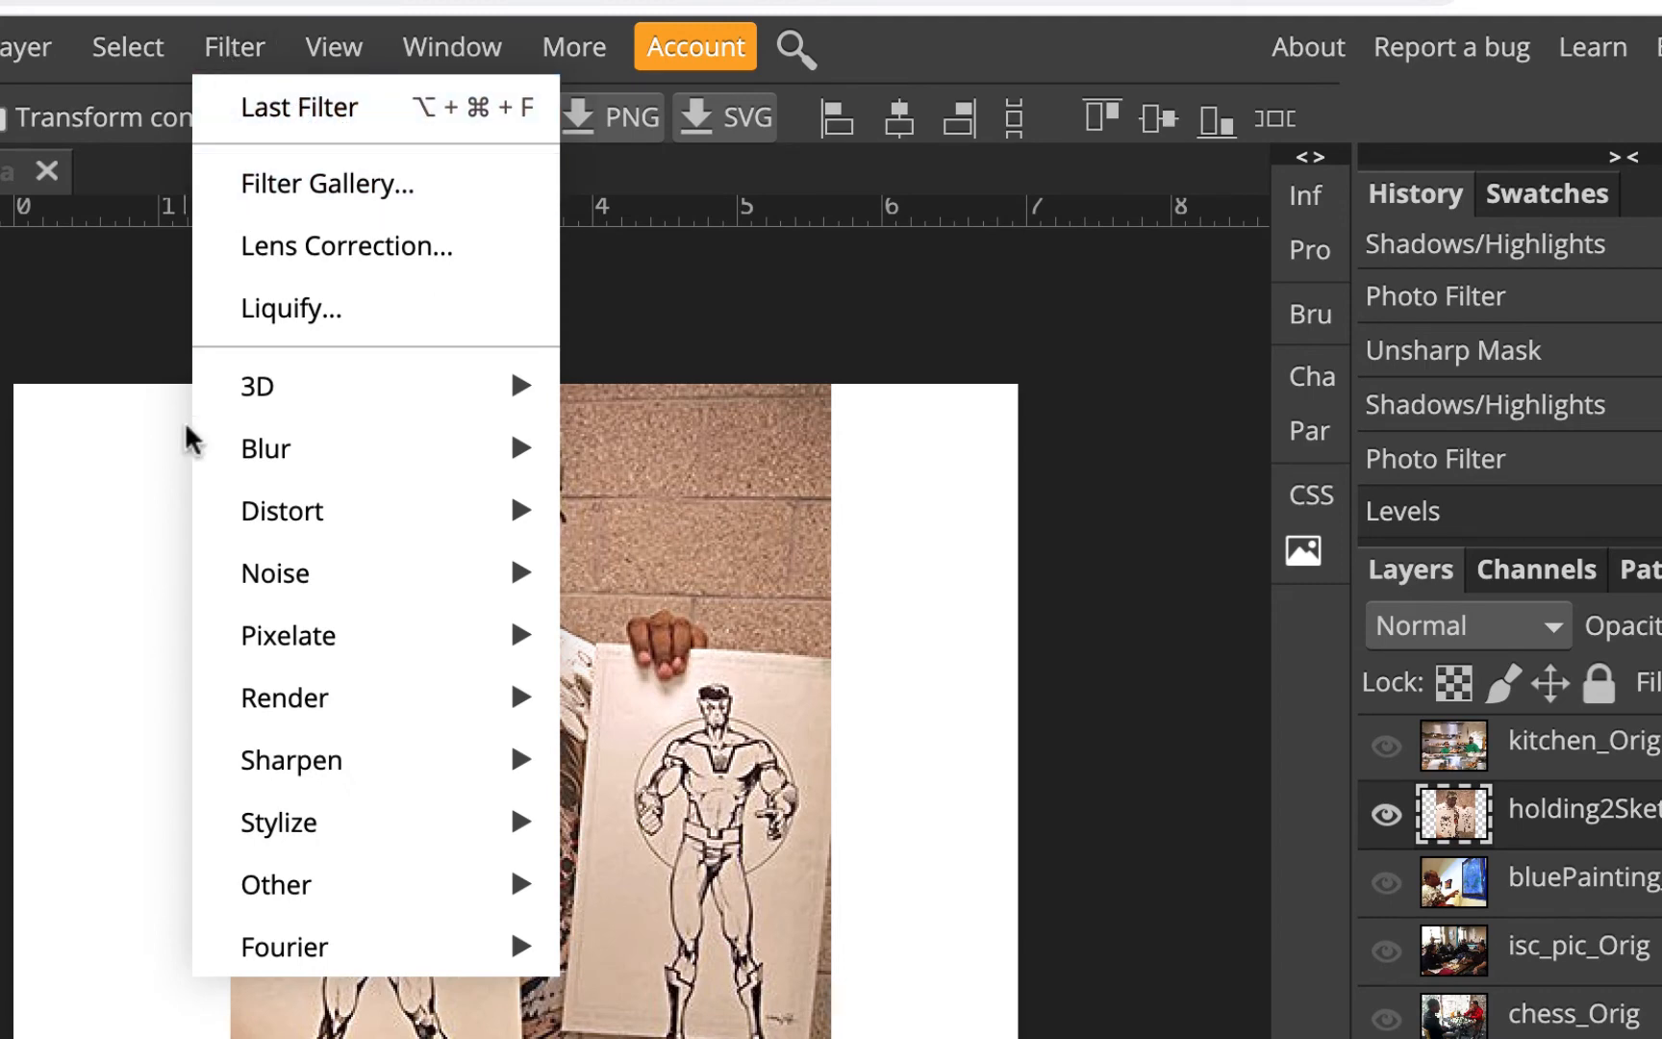
mouse_move(245, 777)
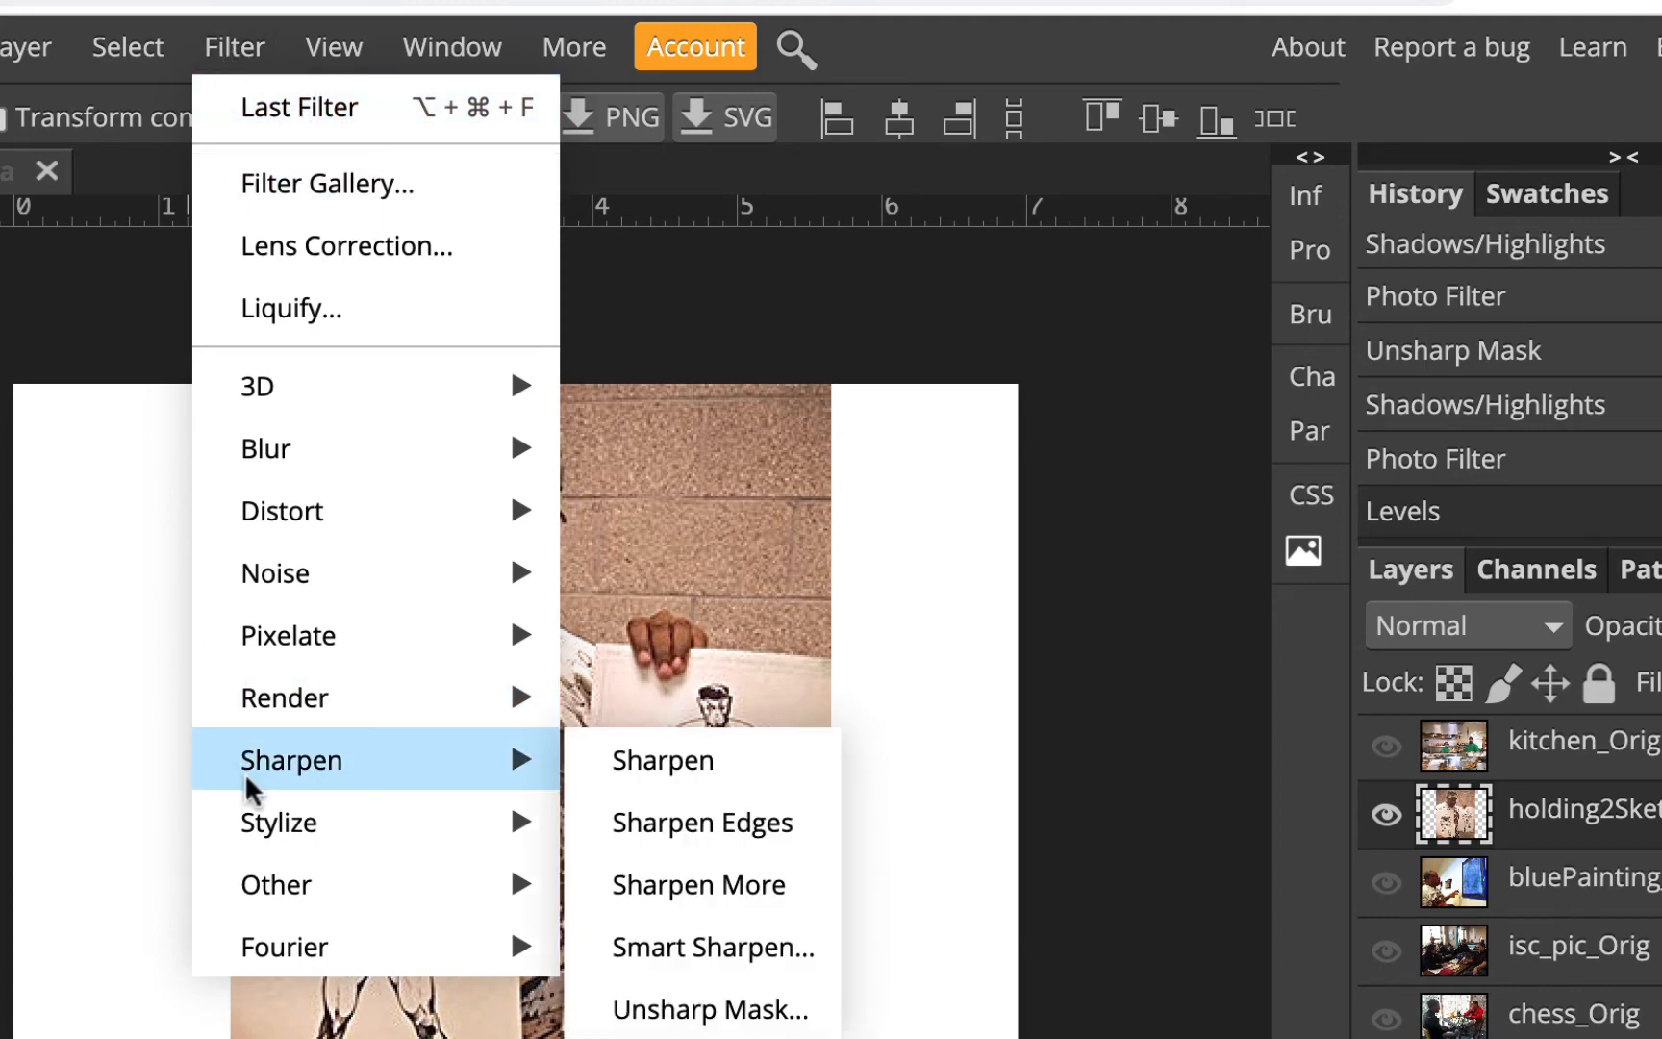
click(755, 1010)
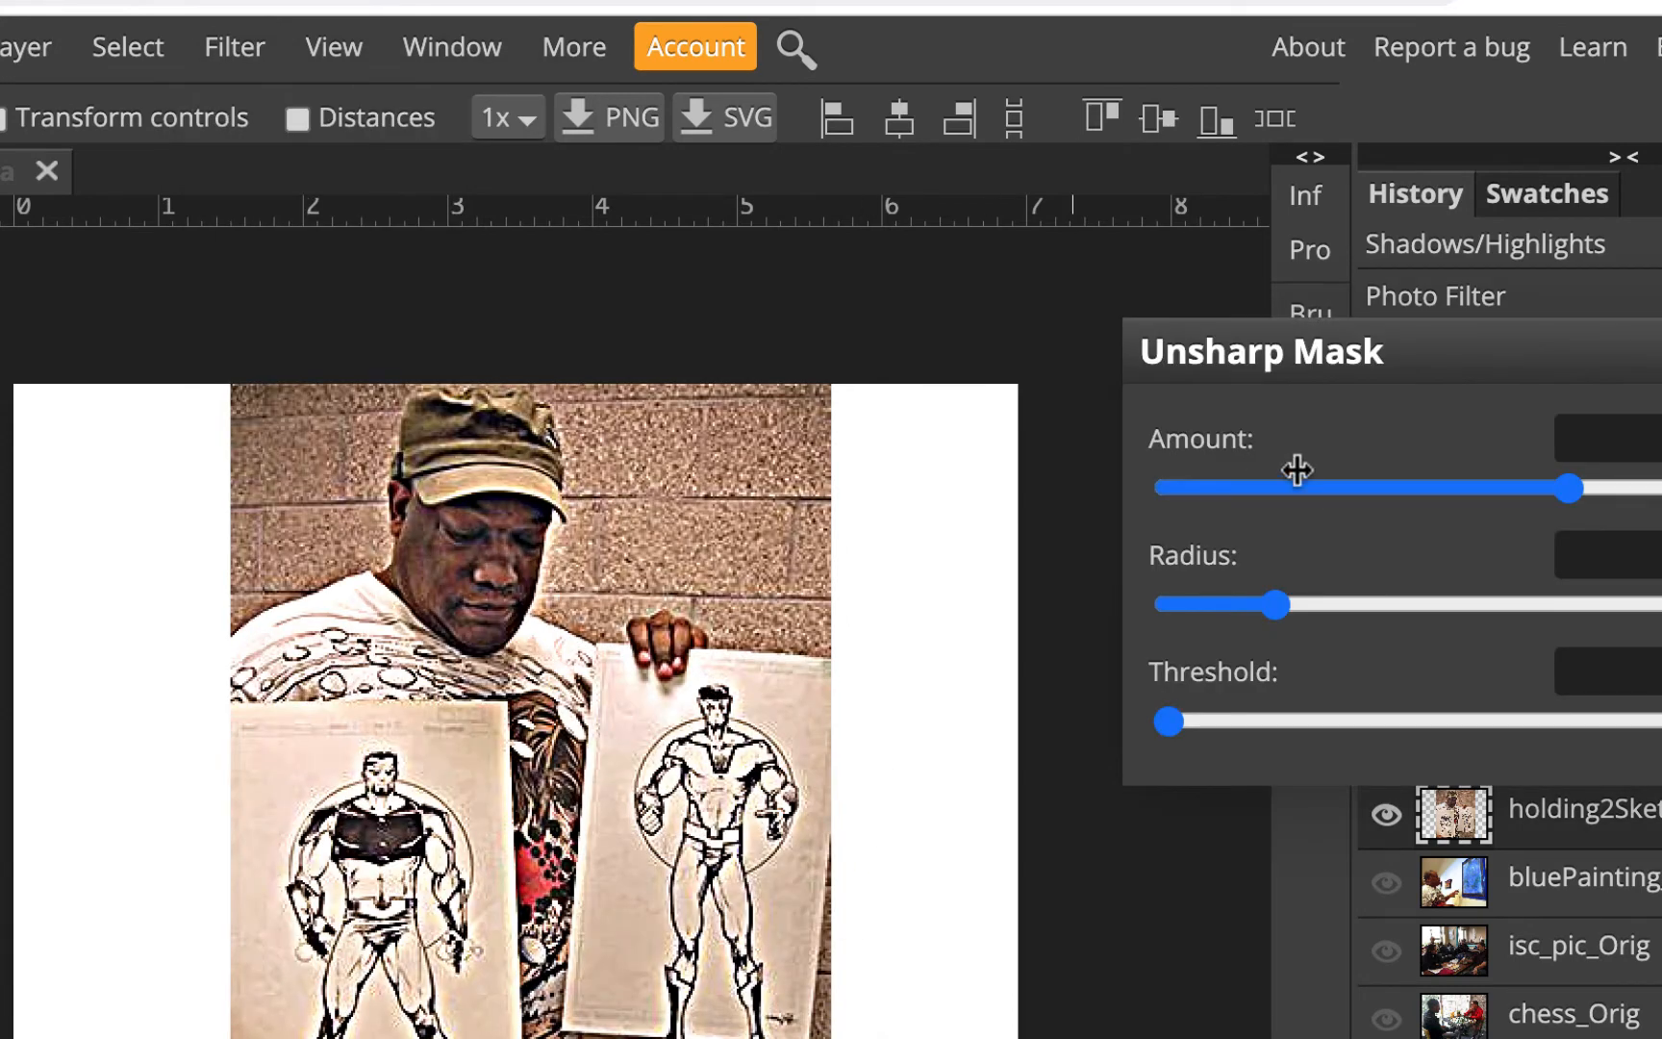
drag(1589, 491, 1287, 489)
drag(1177, 401, 1188, 395)
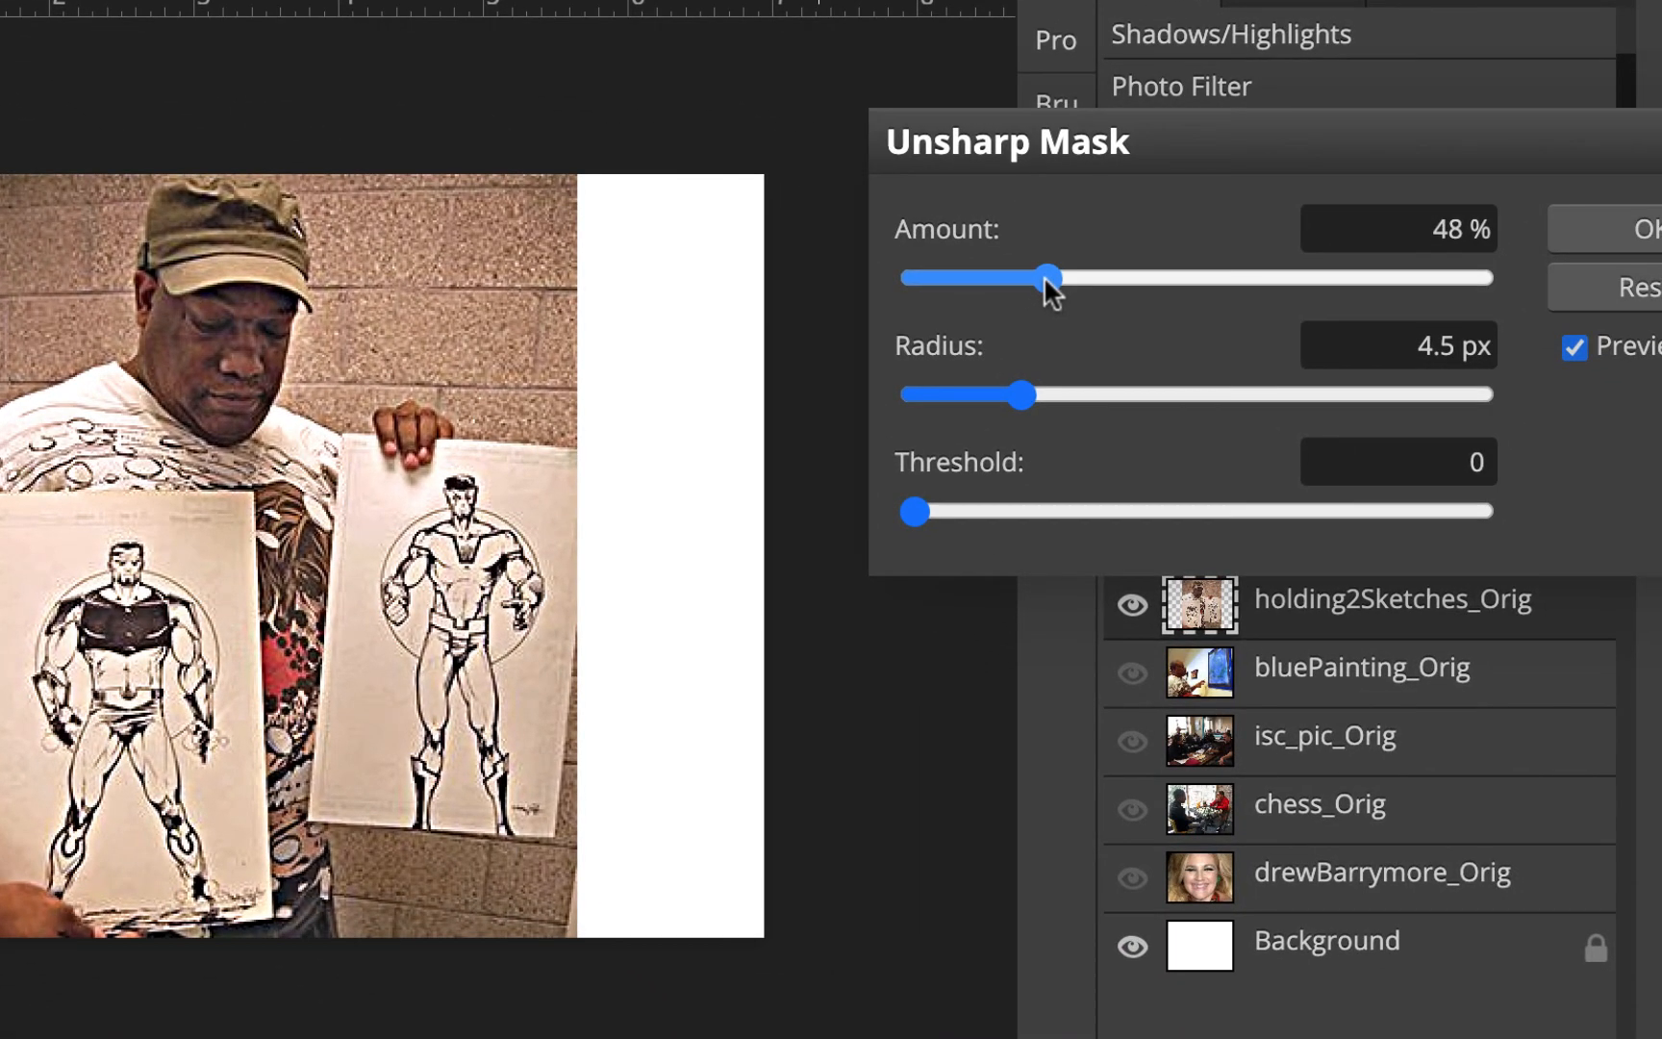
drag(1020, 392, 965, 395)
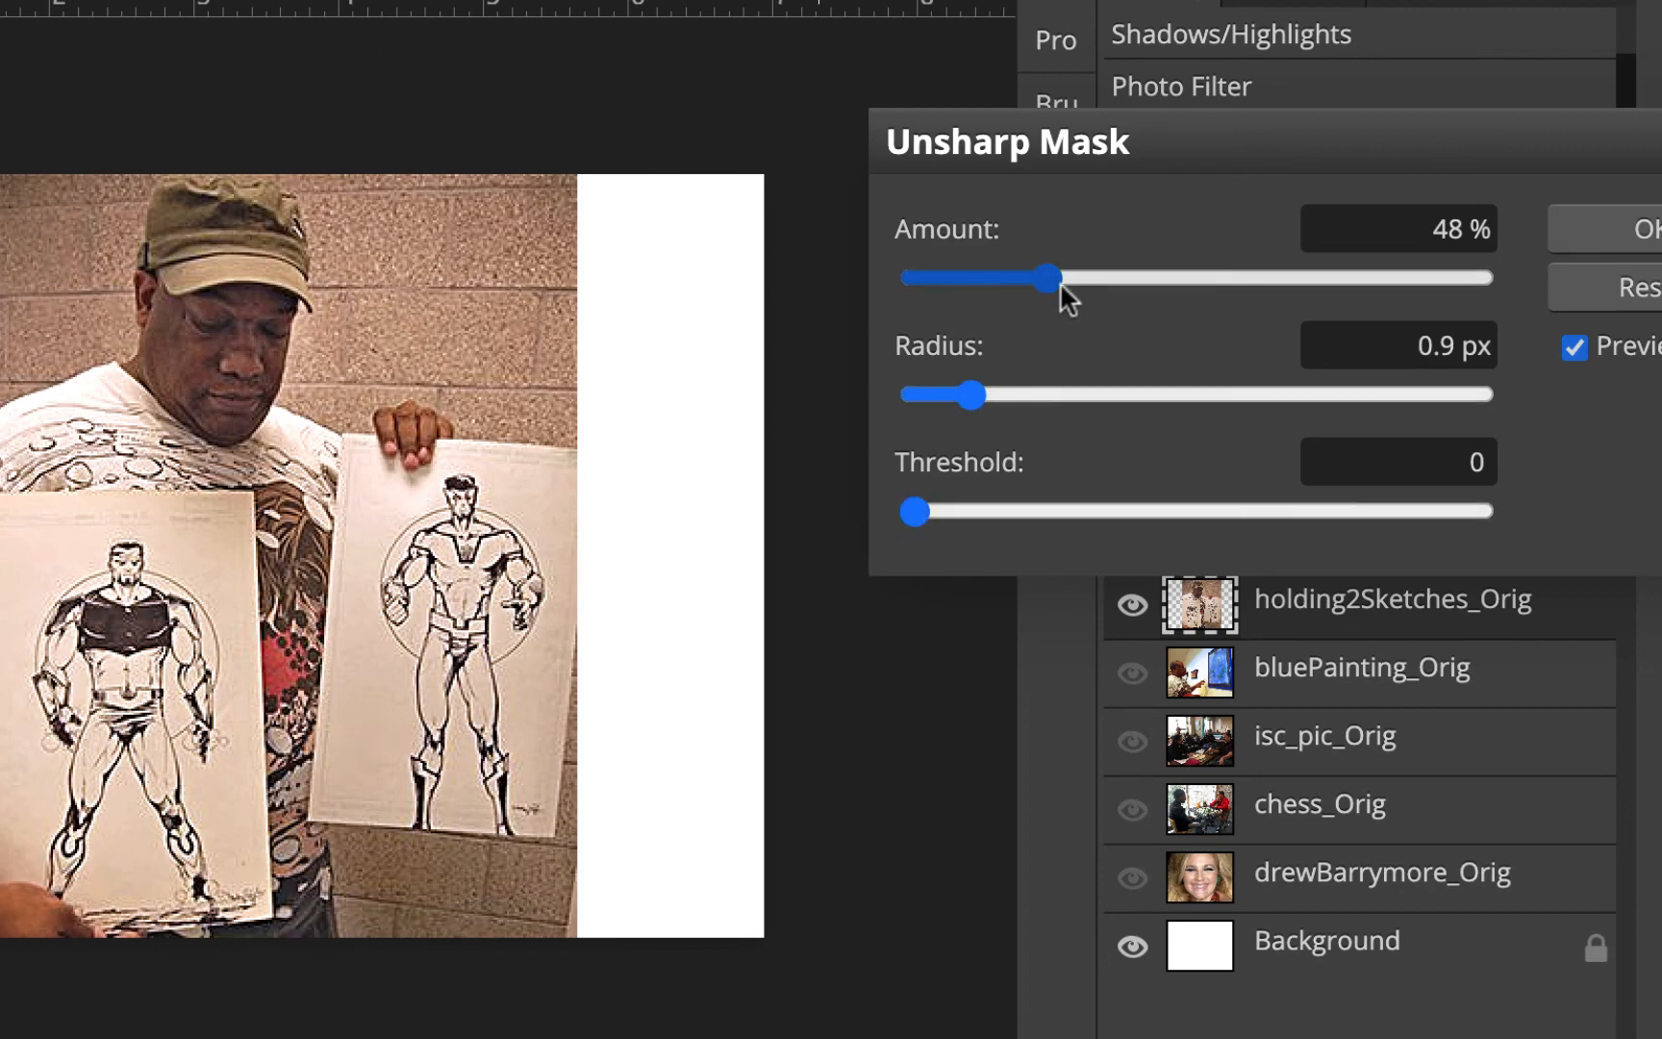
click(1575, 347)
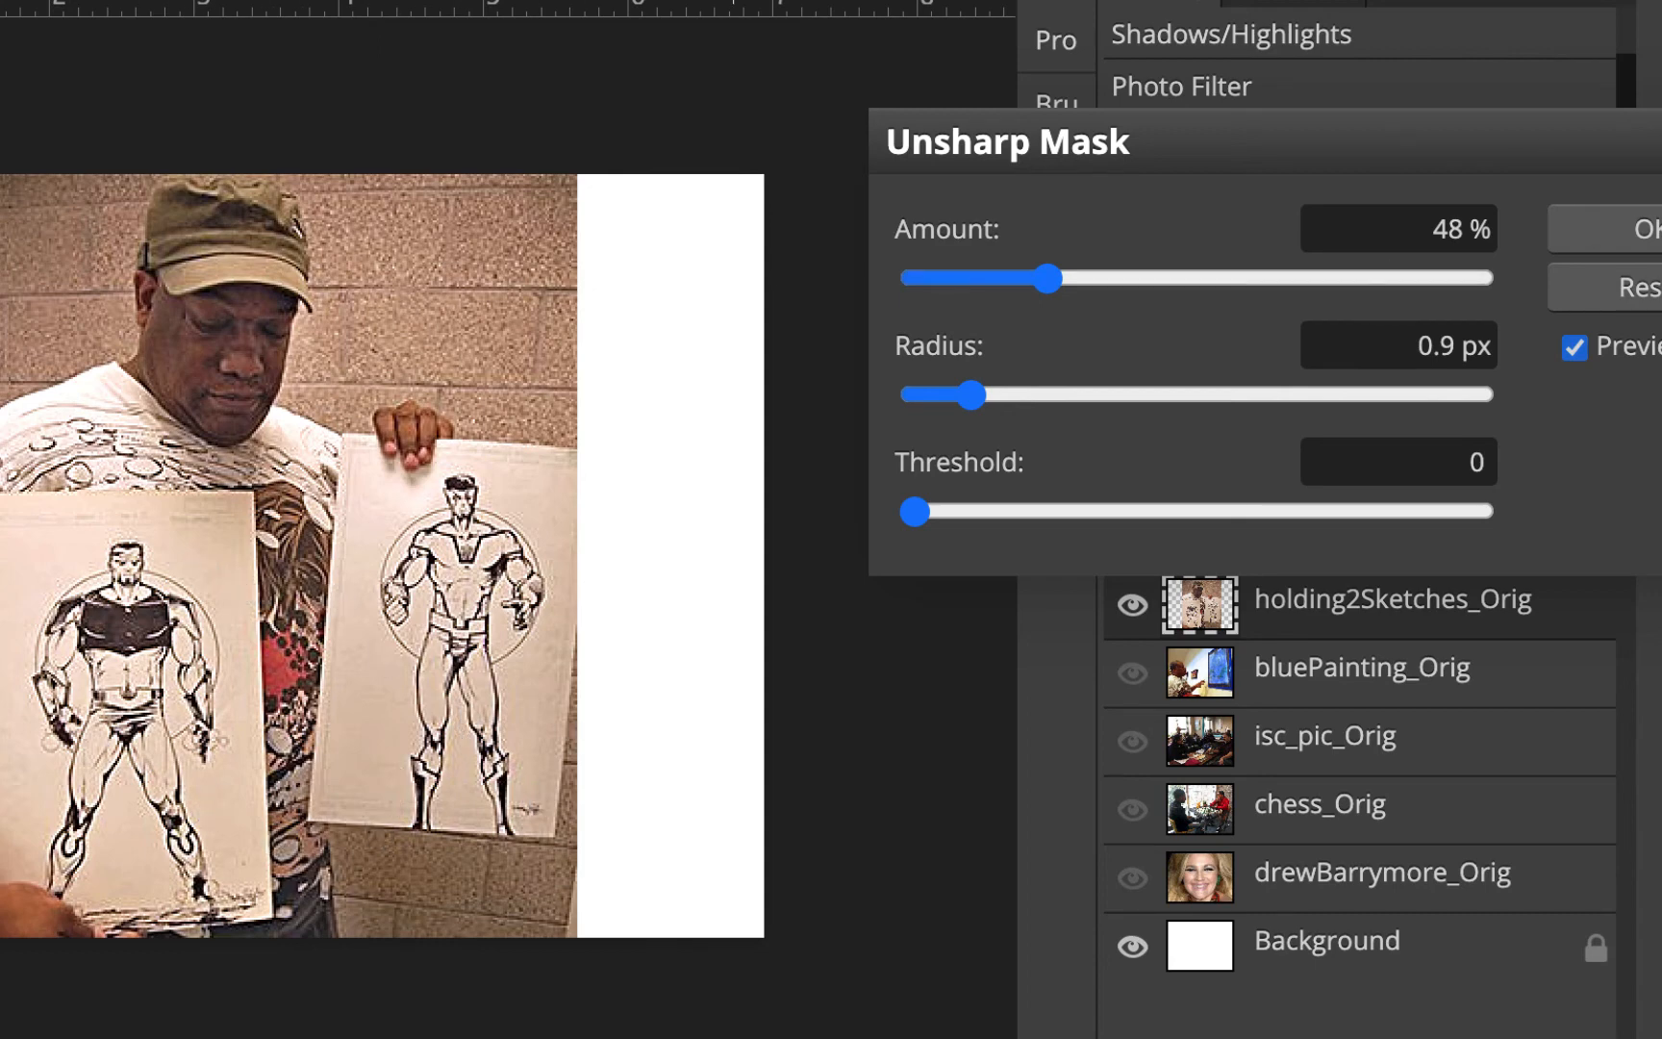
click(1626, 229)
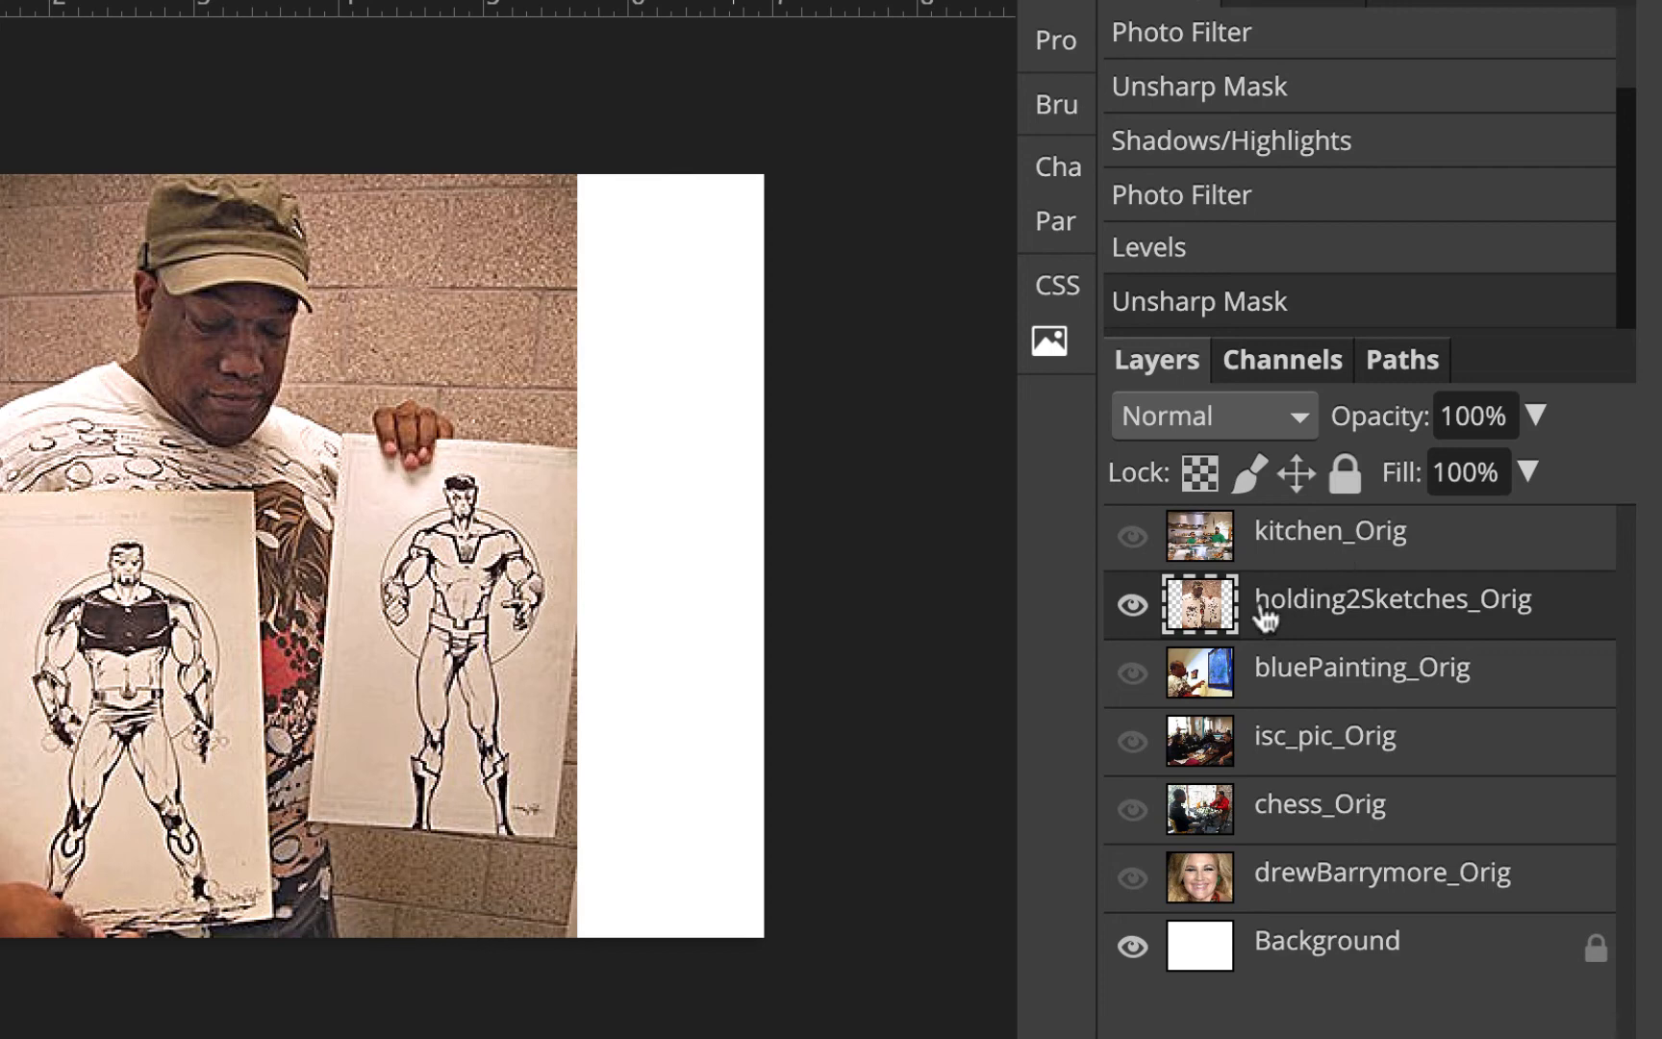
click(1133, 606)
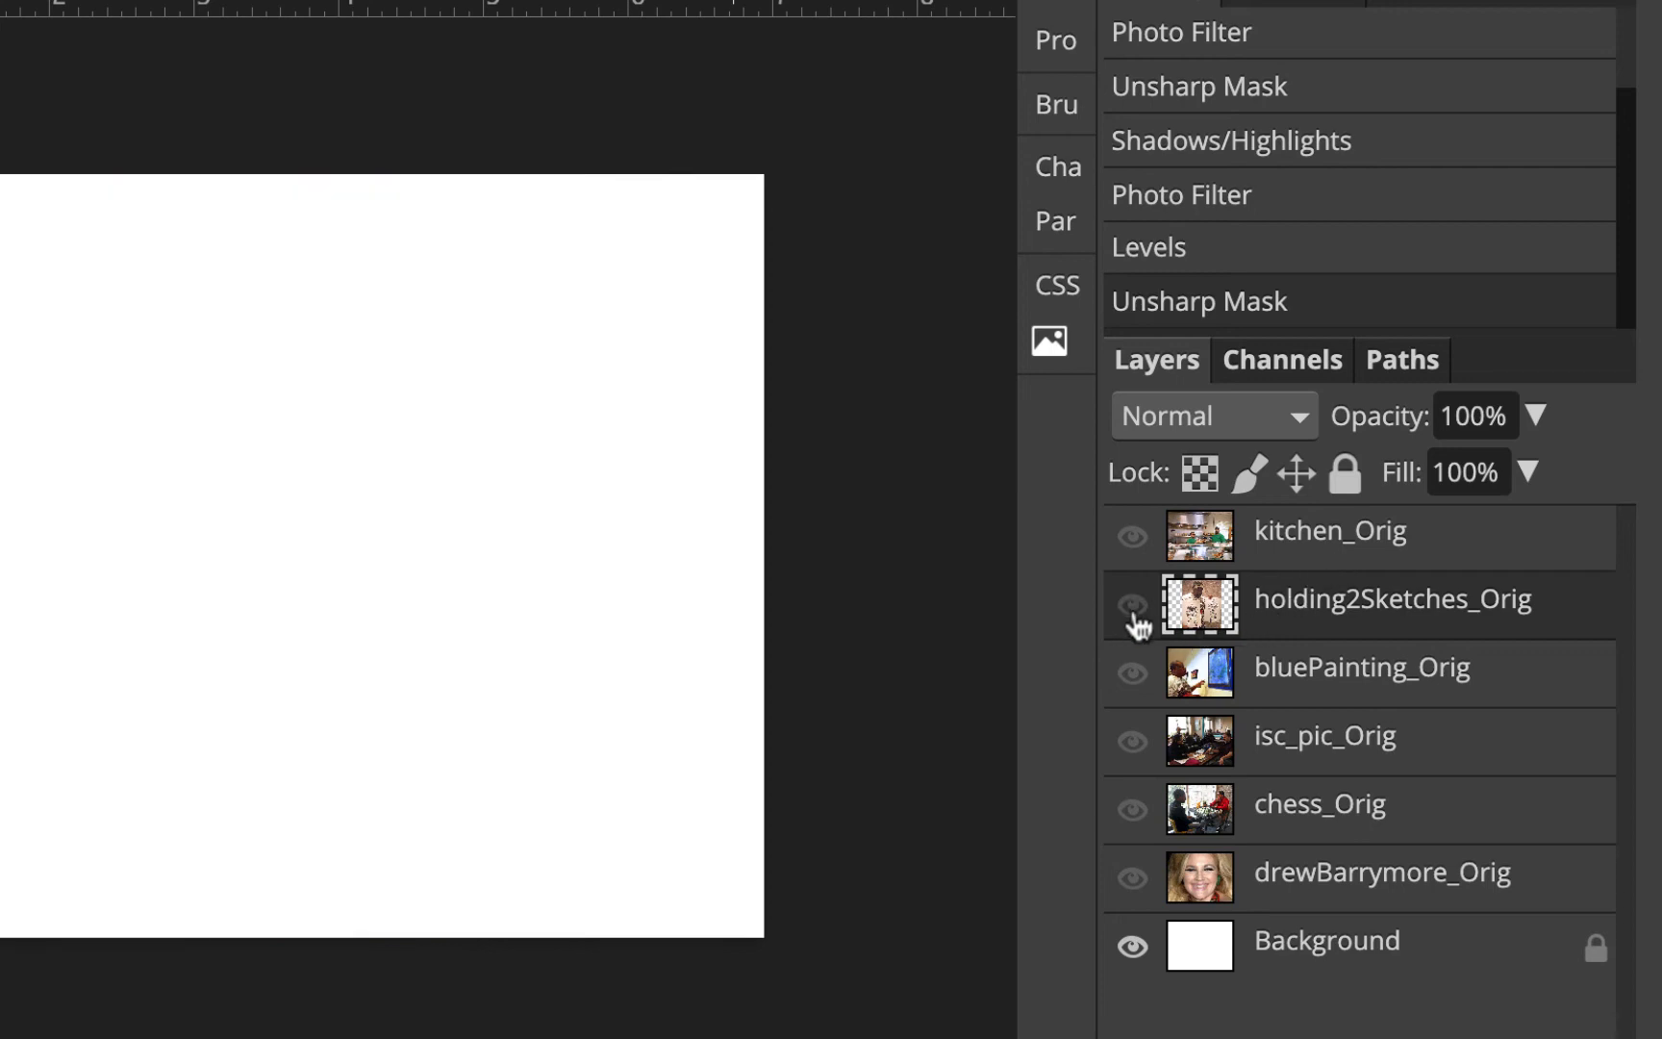
Show and select the bluePainting_Orig layer, then draw a Polygonal Lasso selection around the framed blue painting
click(1134, 676)
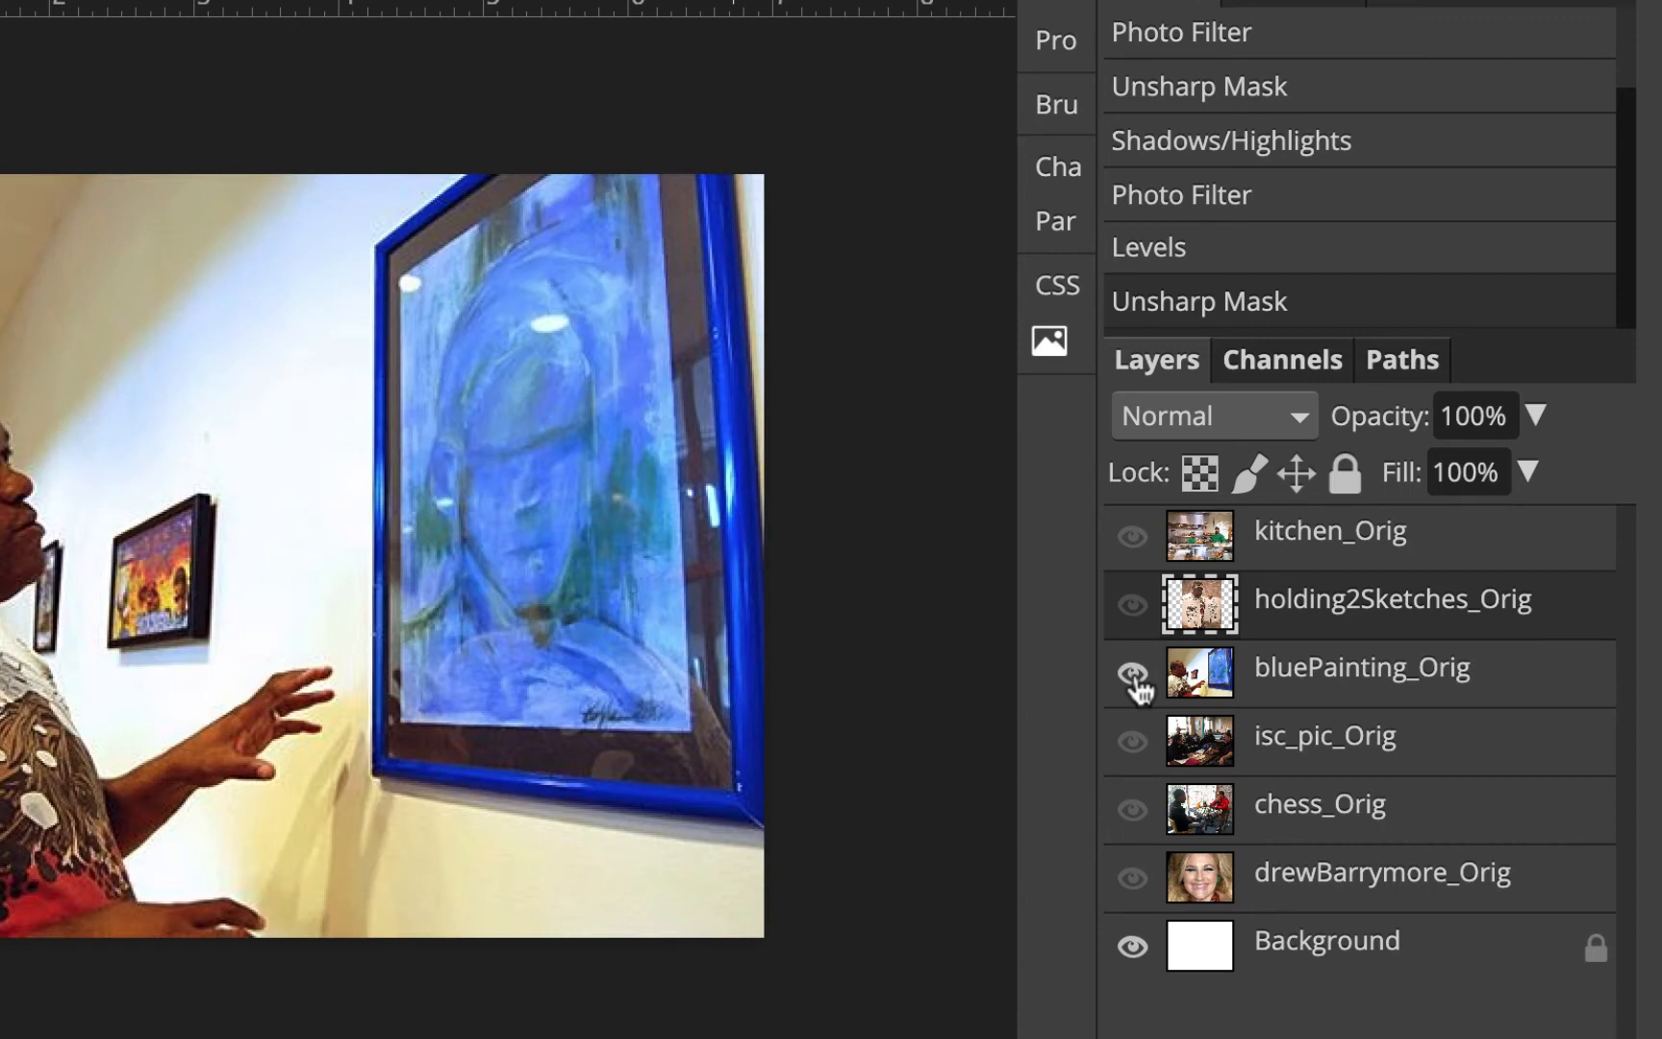
click(1439, 693)
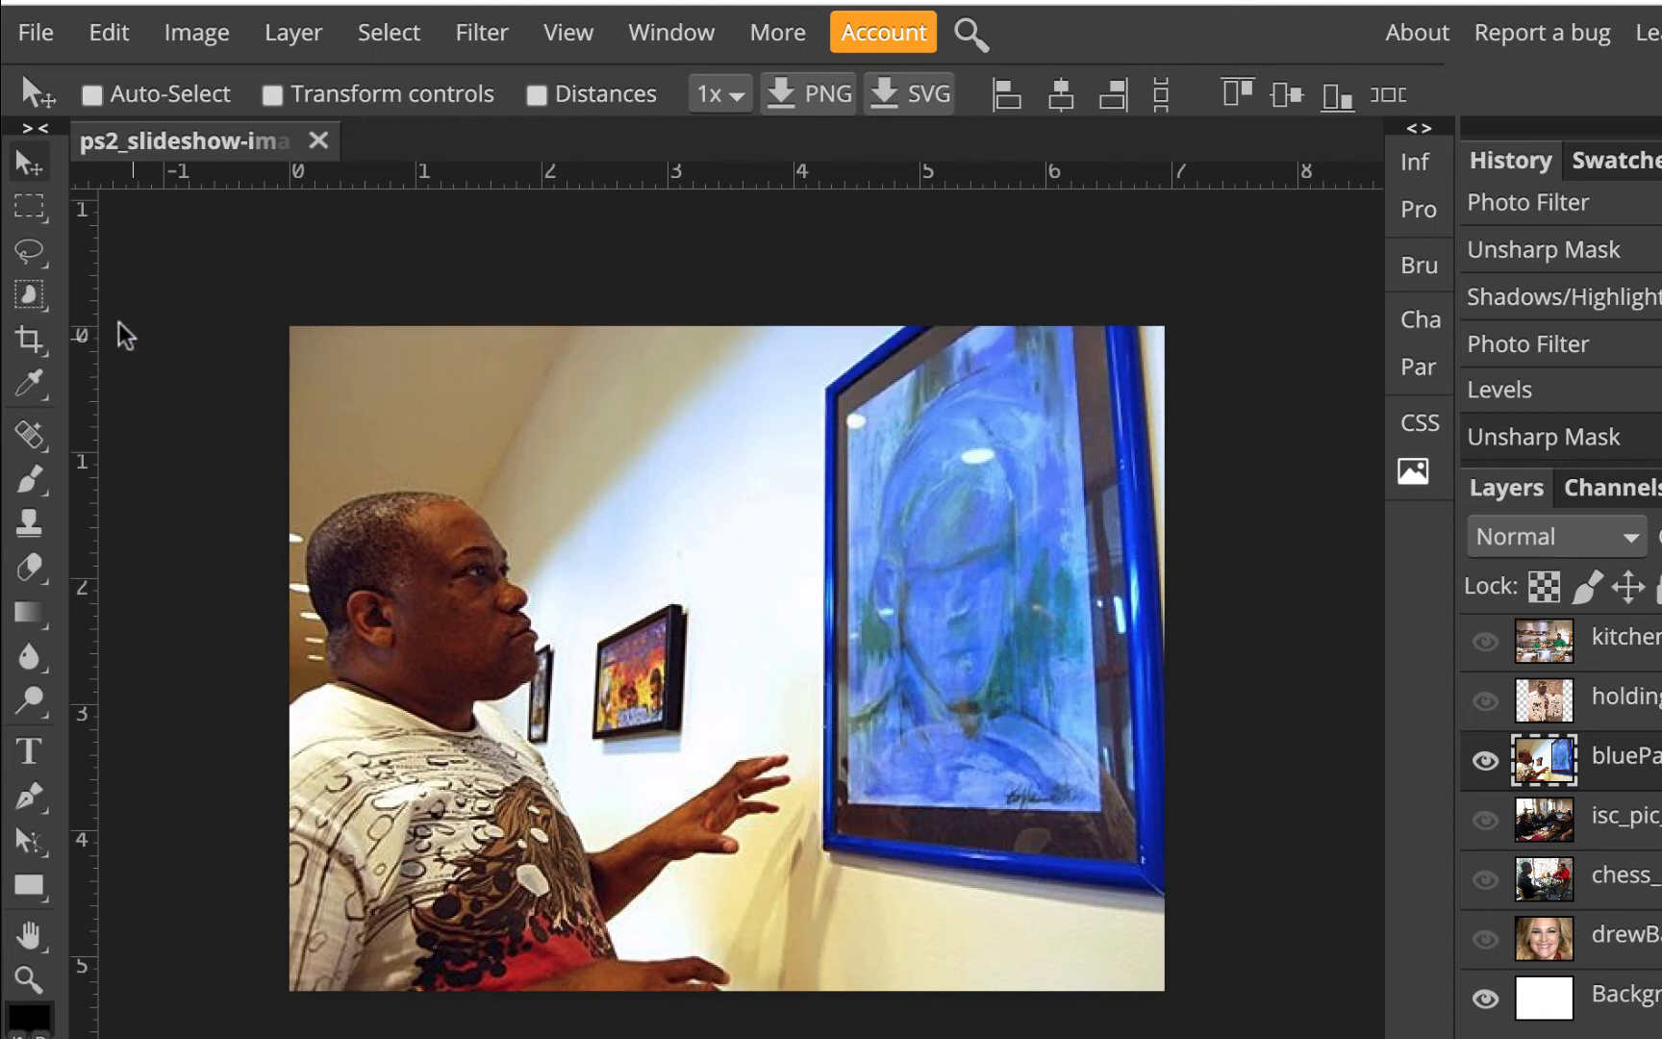
click(30, 254)
click(32, 258)
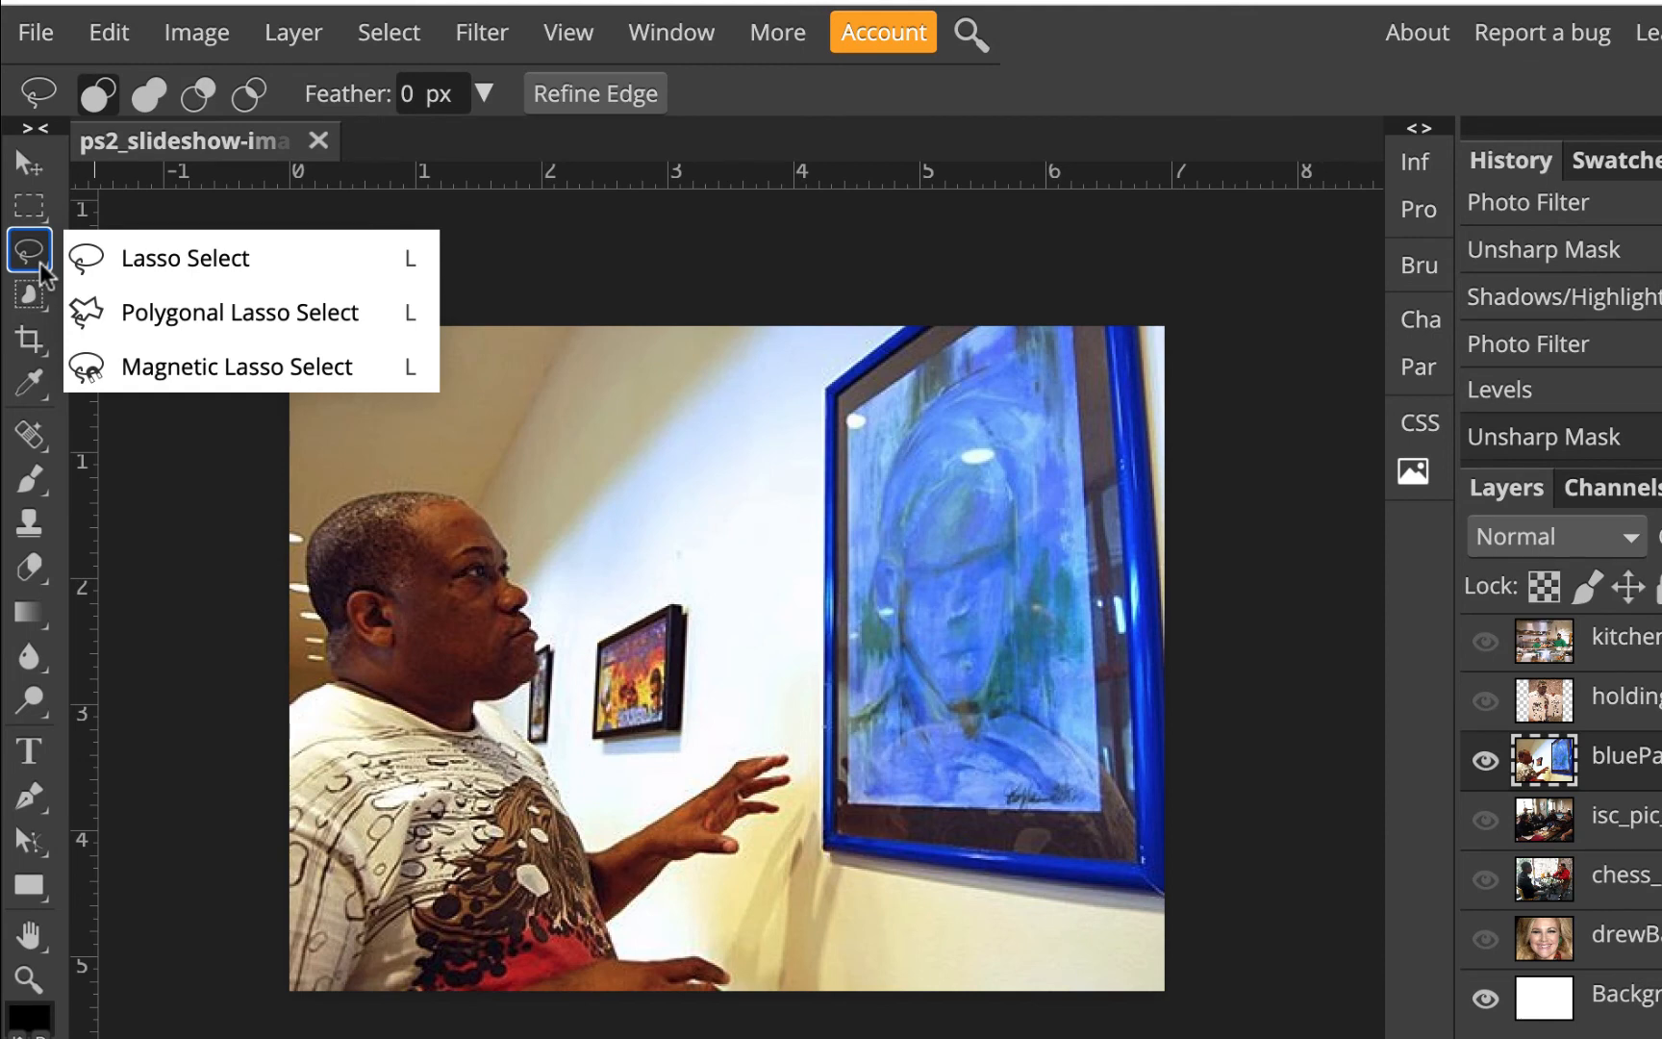
click(204, 320)
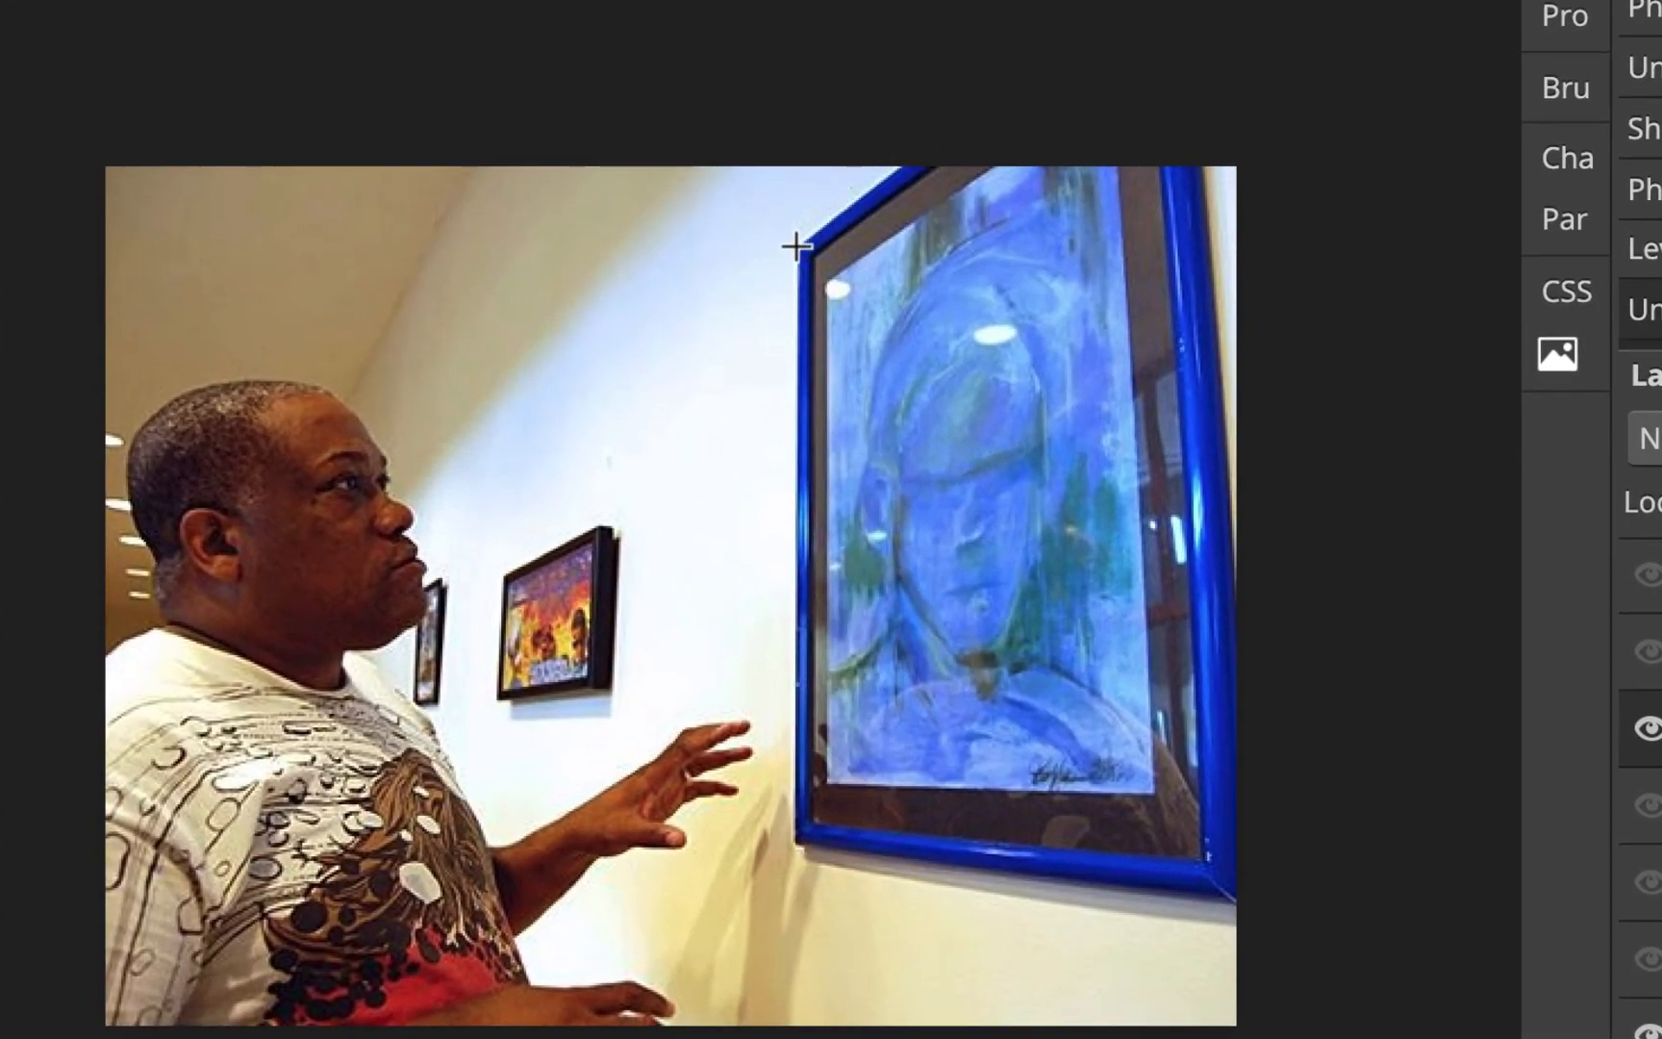
click(940, 133)
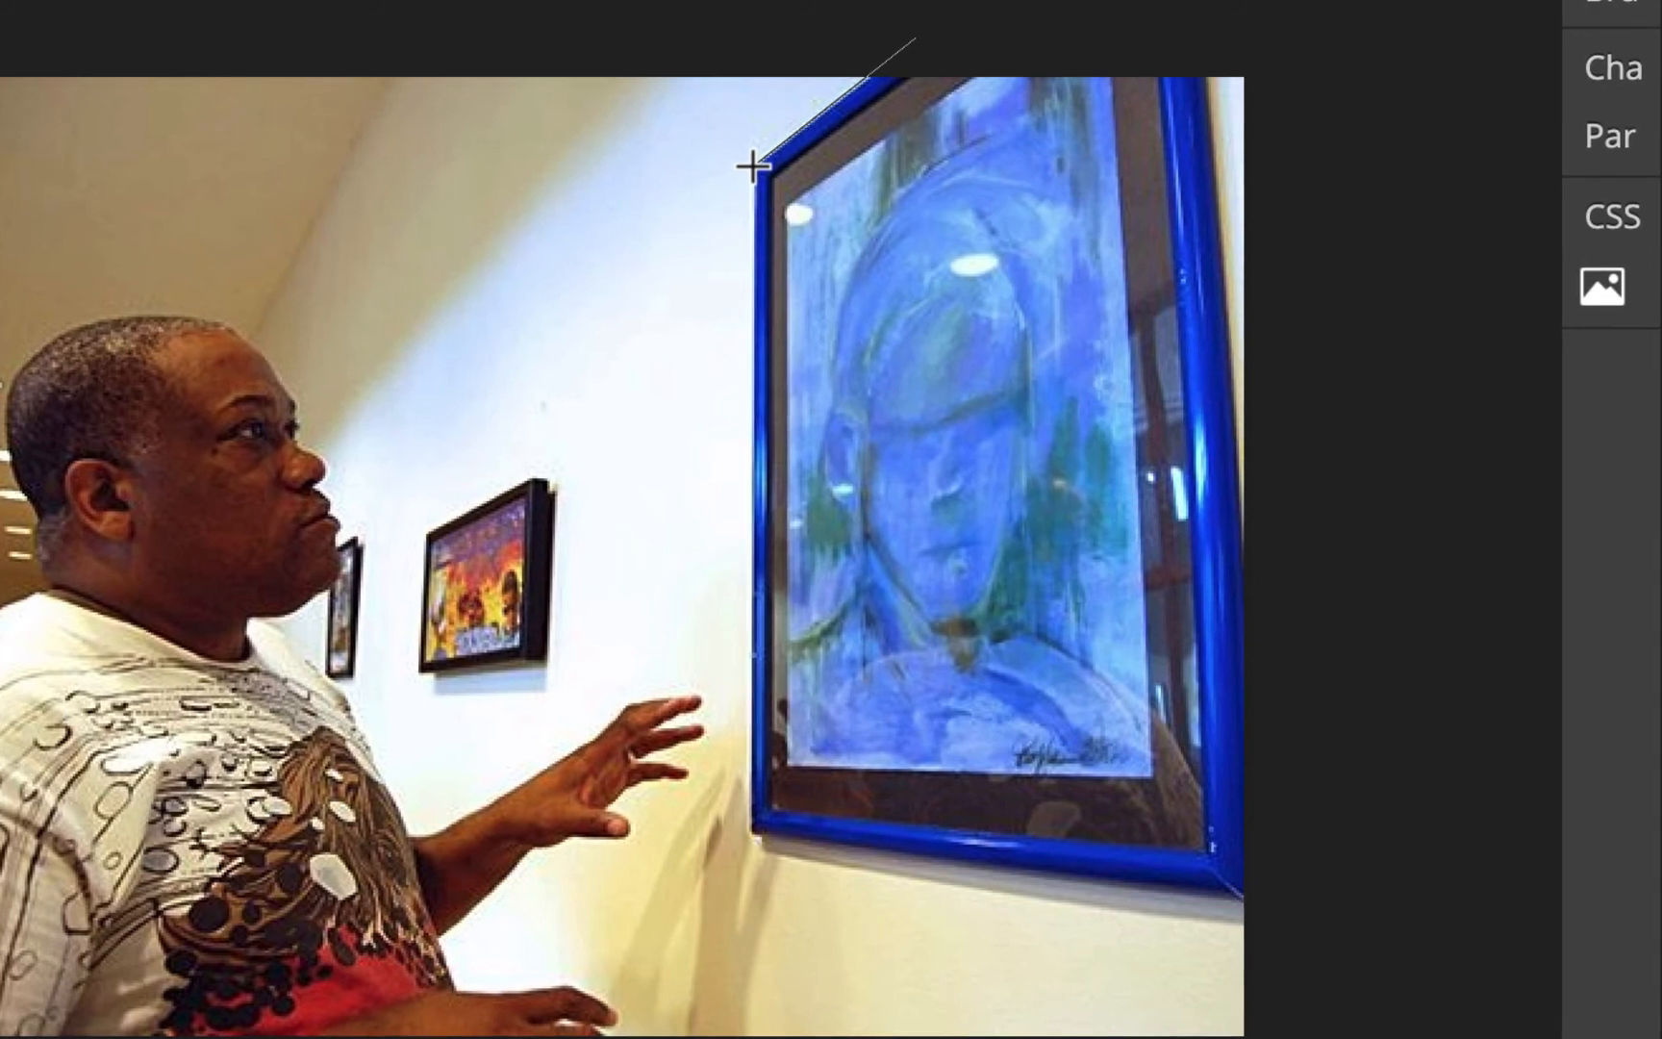
click(772, 200)
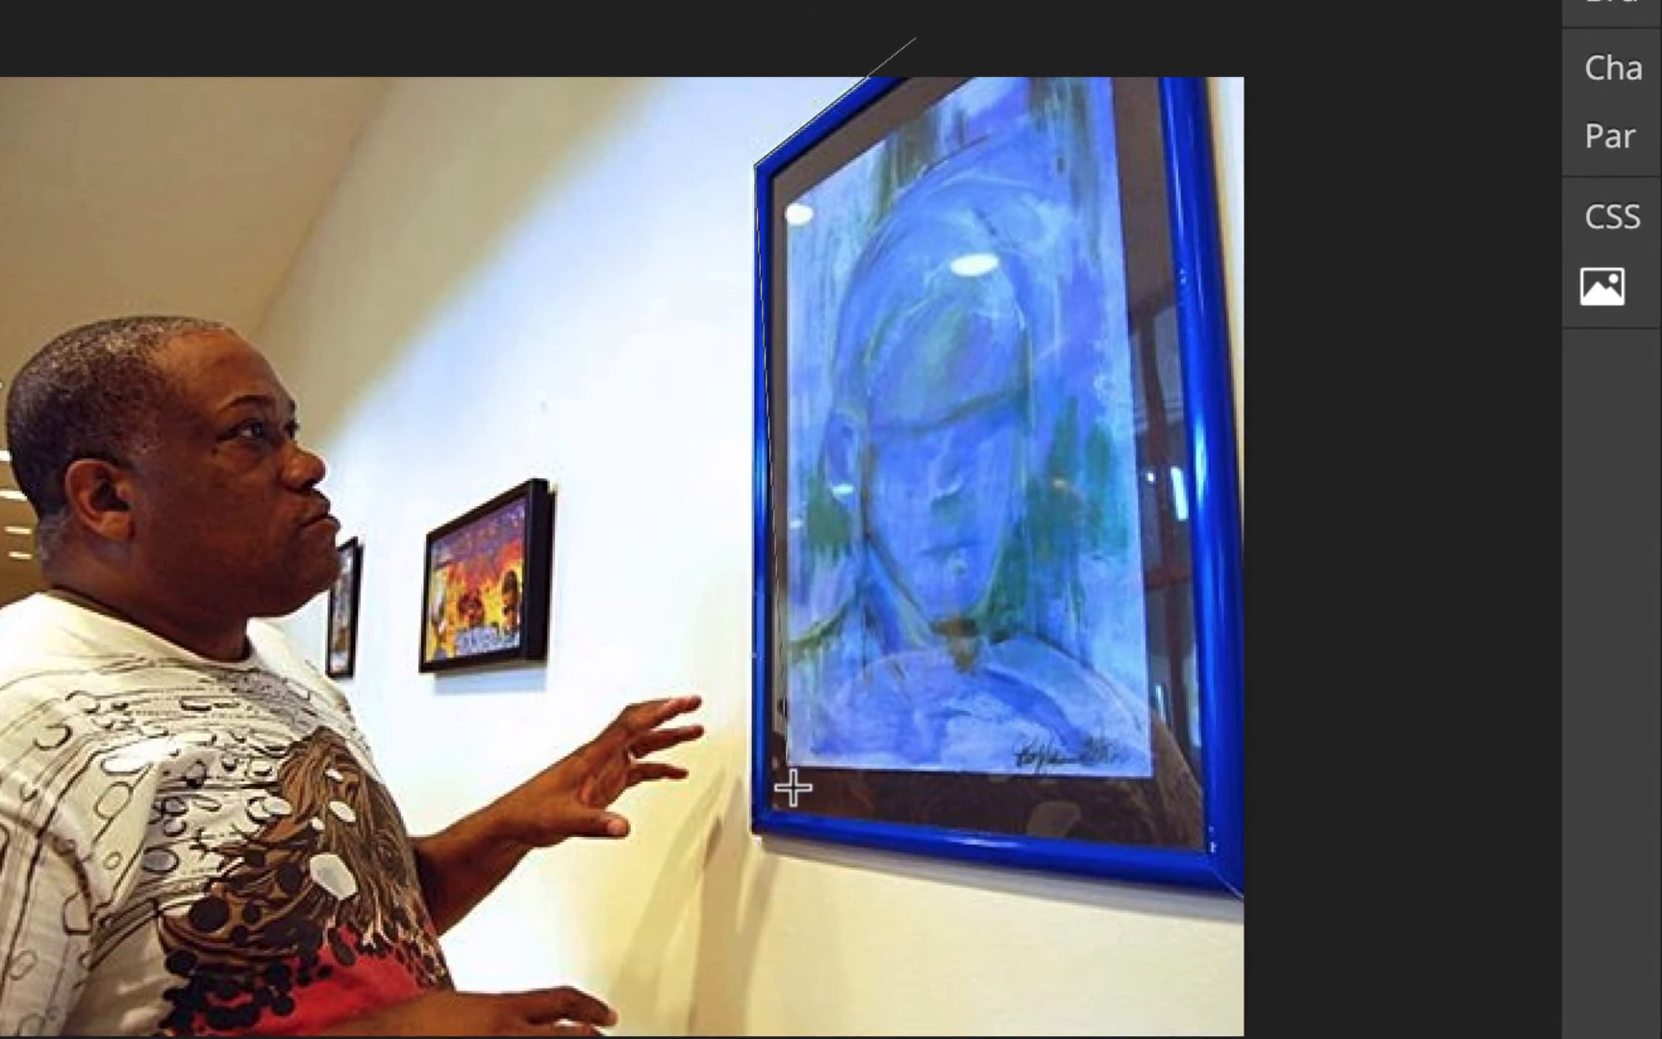
click(753, 839)
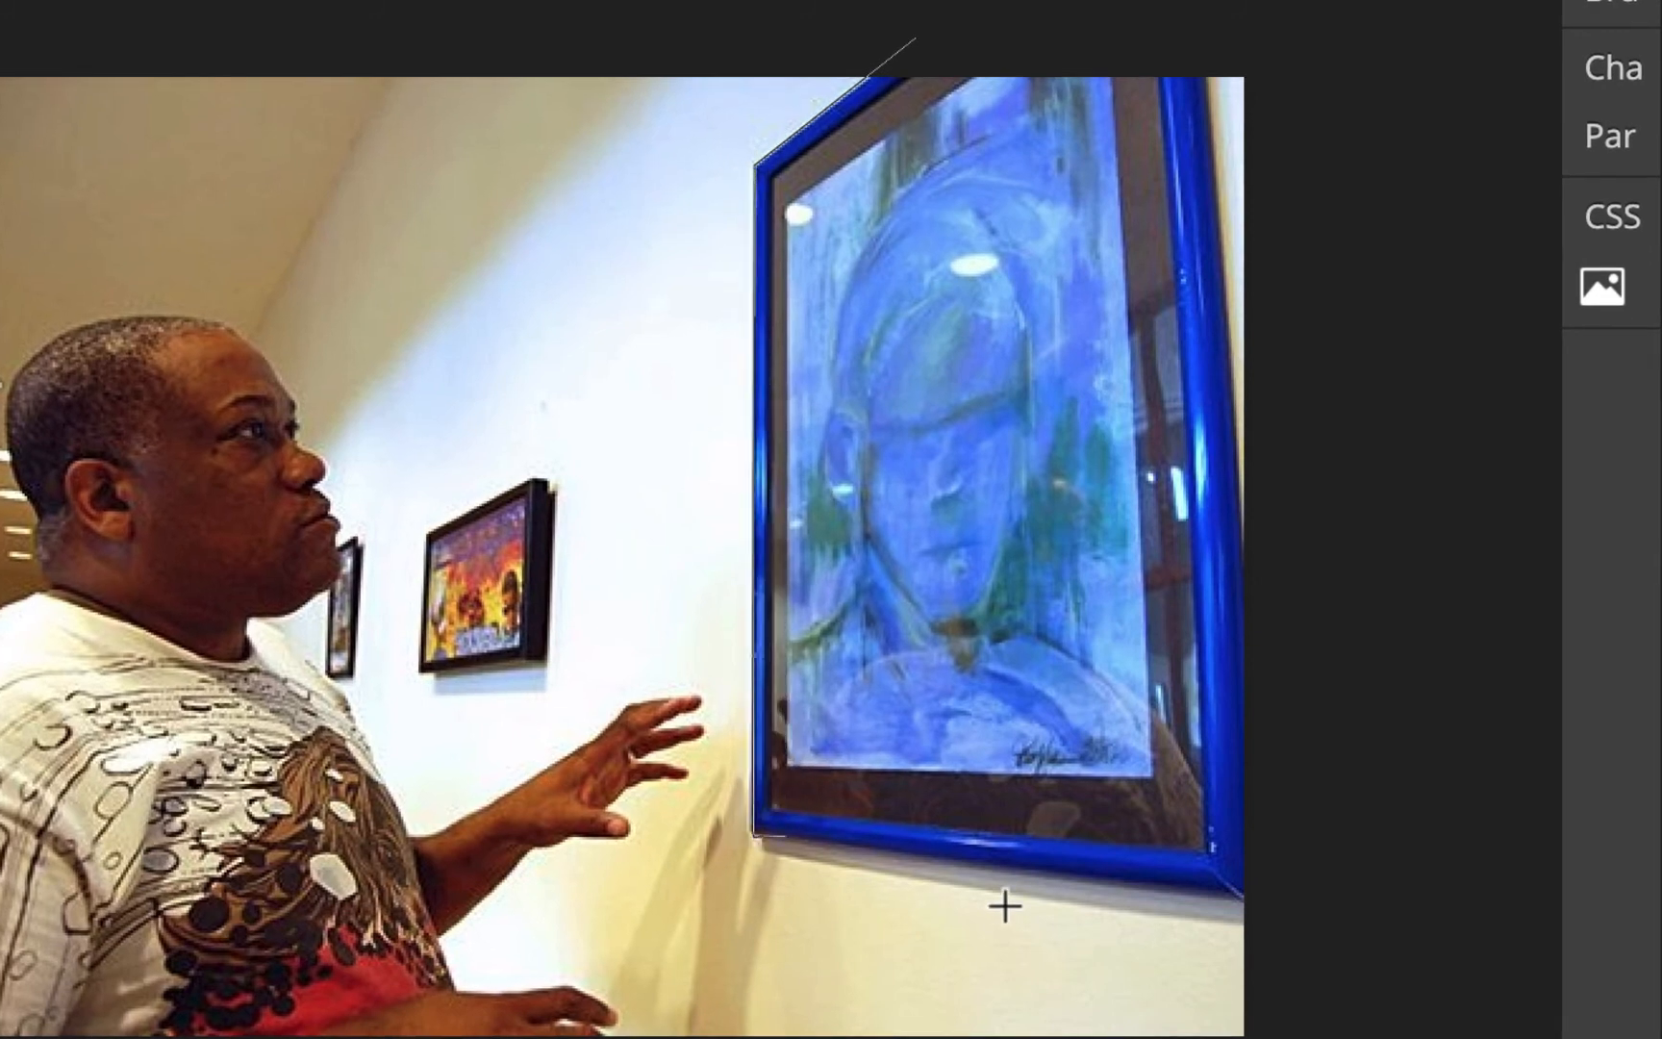
click(1292, 909)
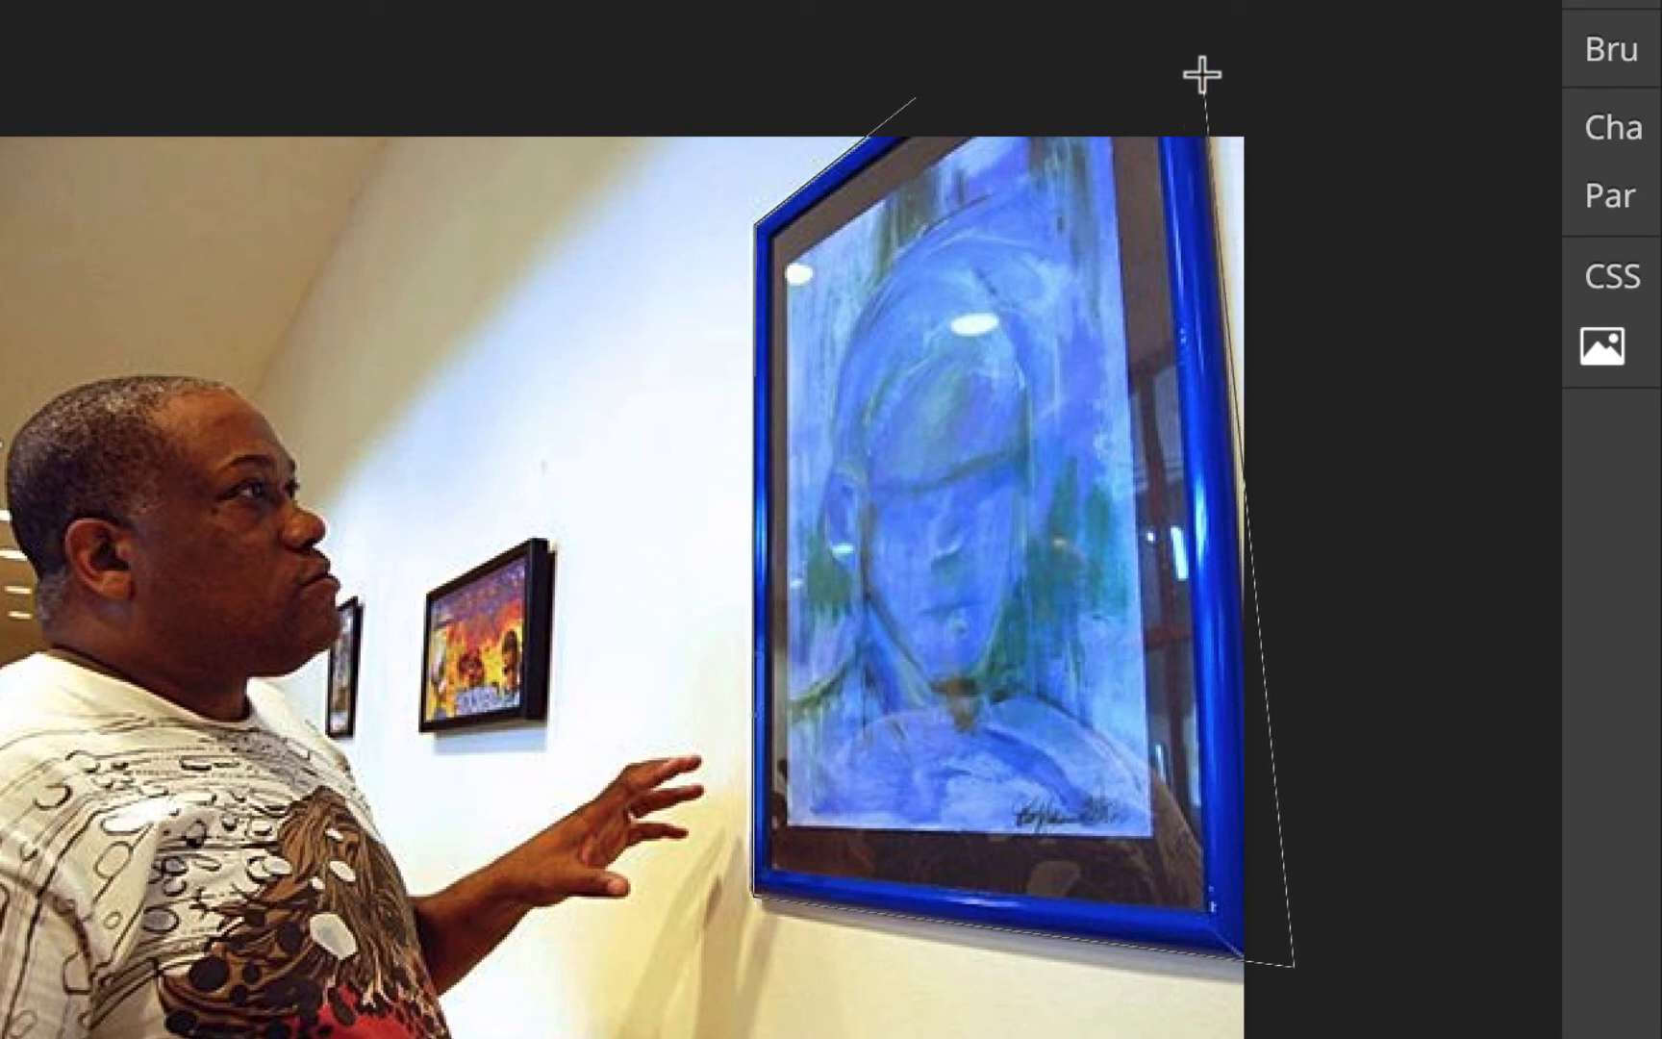
click(1248, 613)
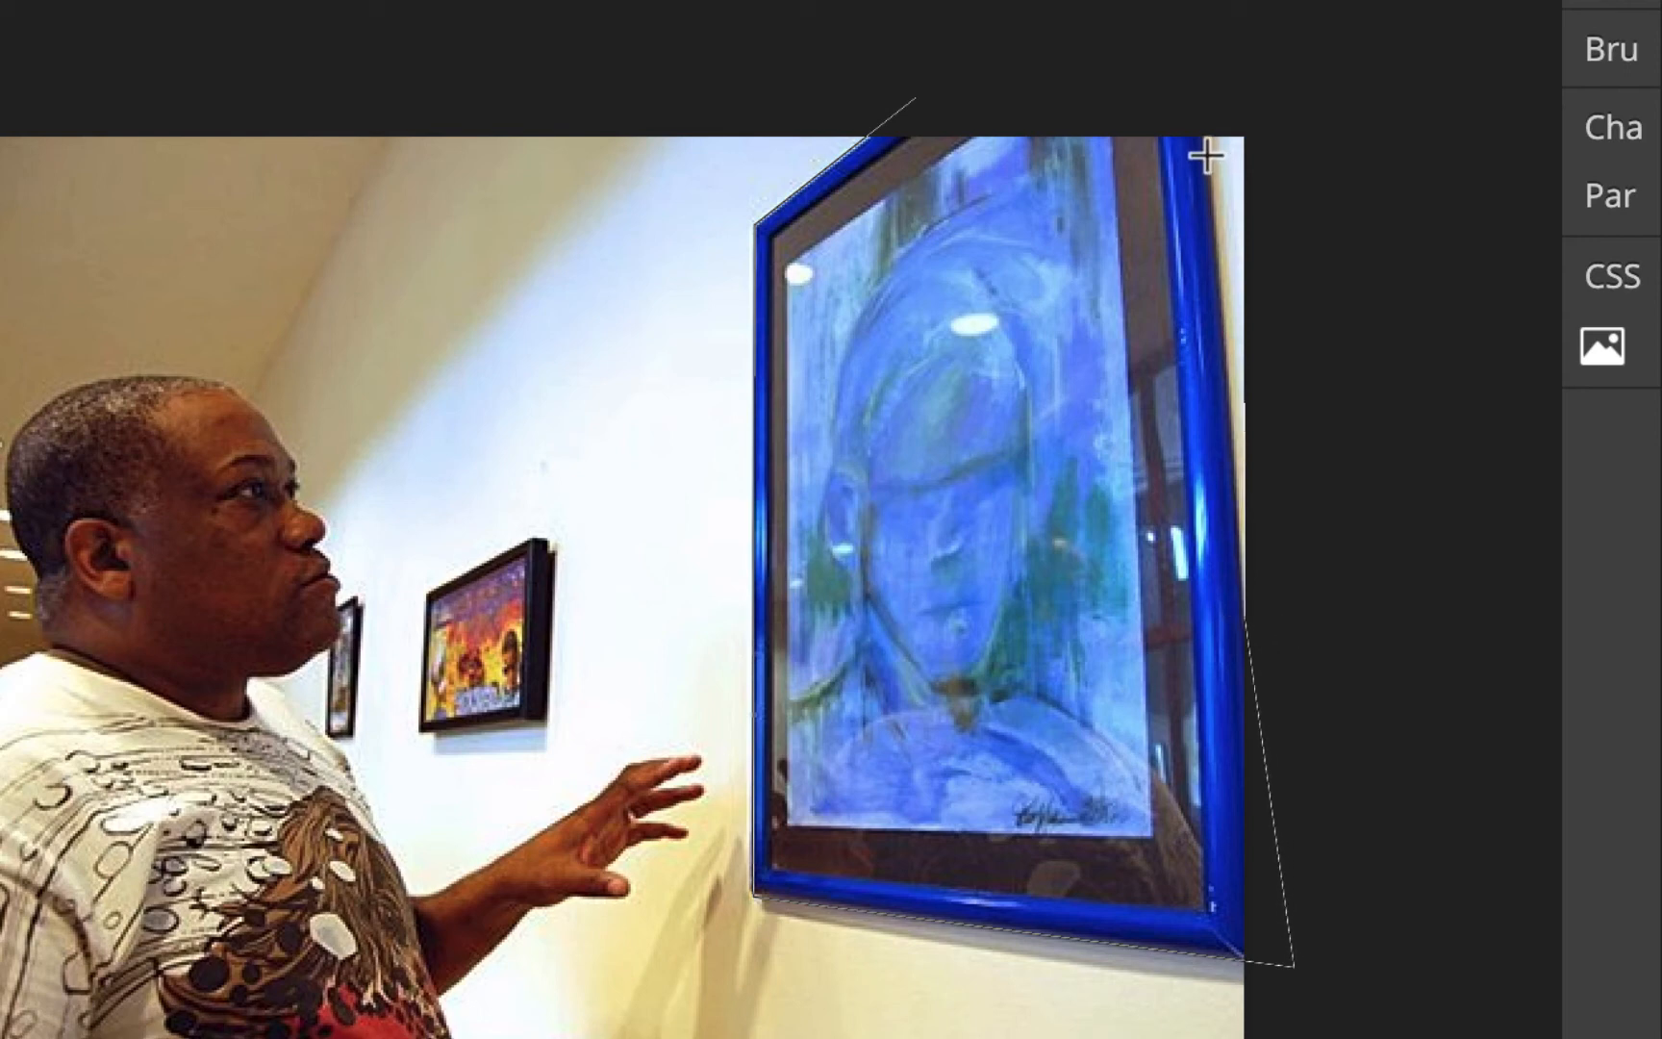
click(1200, 87)
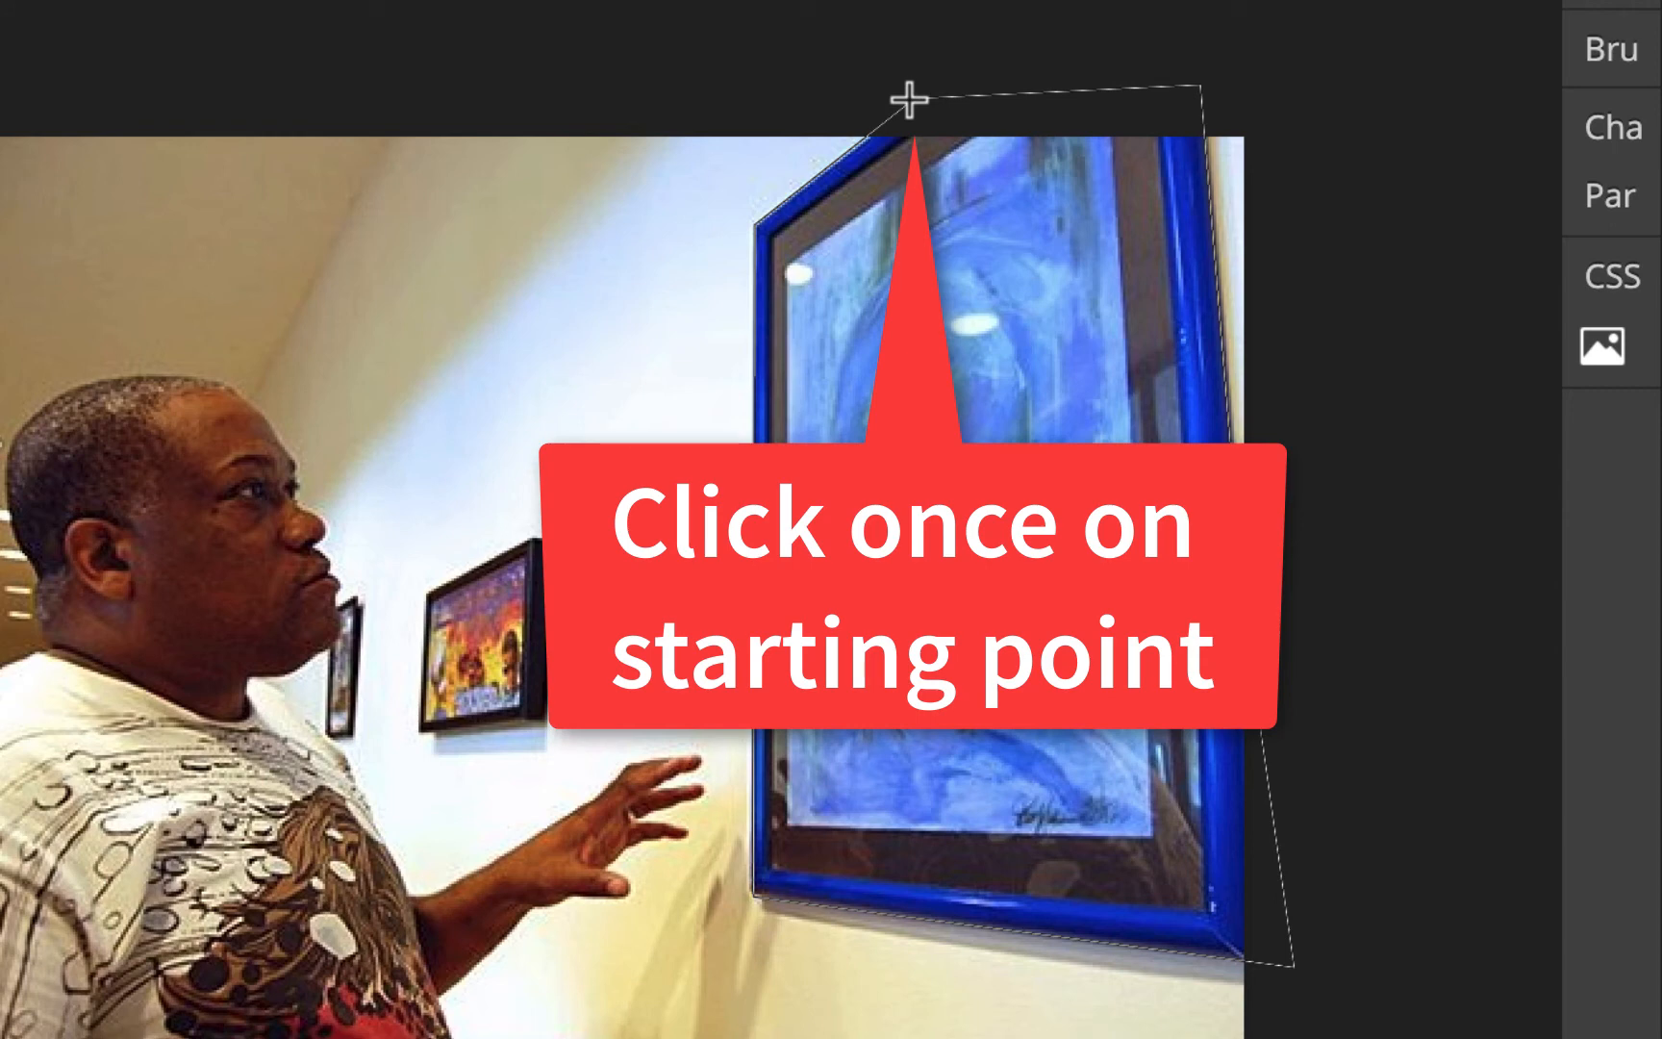
click(909, 99)
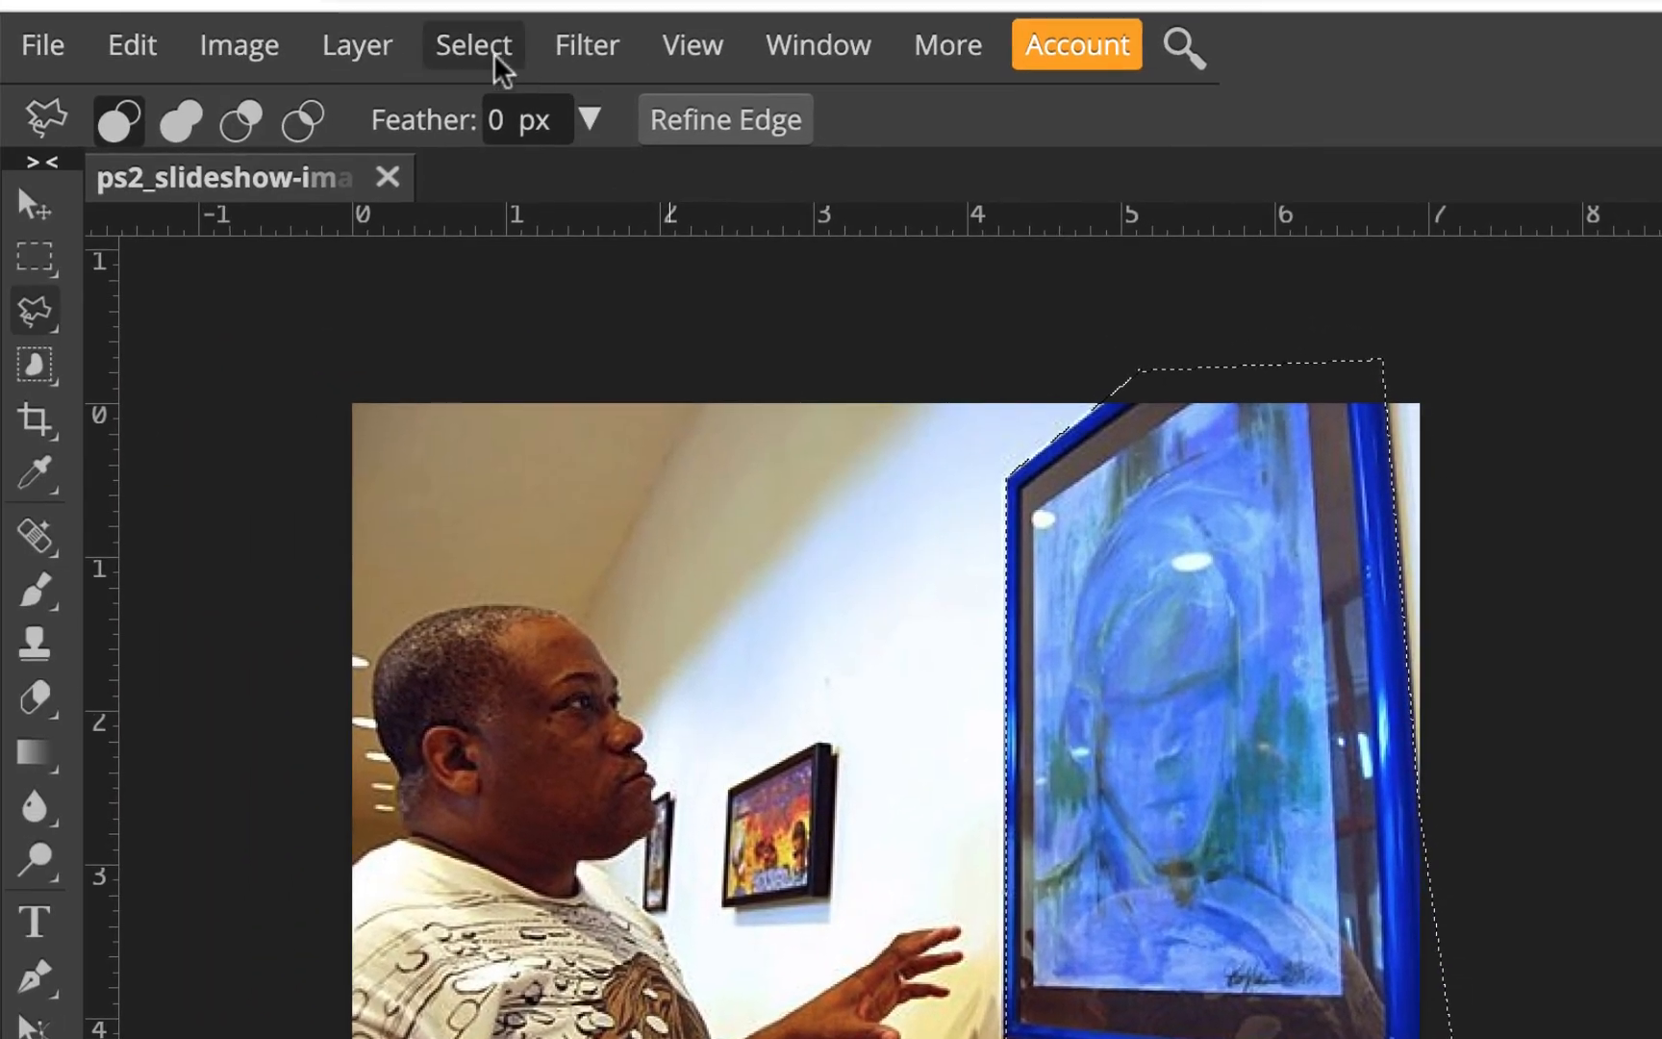
Invert the selection and apply Shadows/Highlights with the shadows Amount set to 44%
click(494, 58)
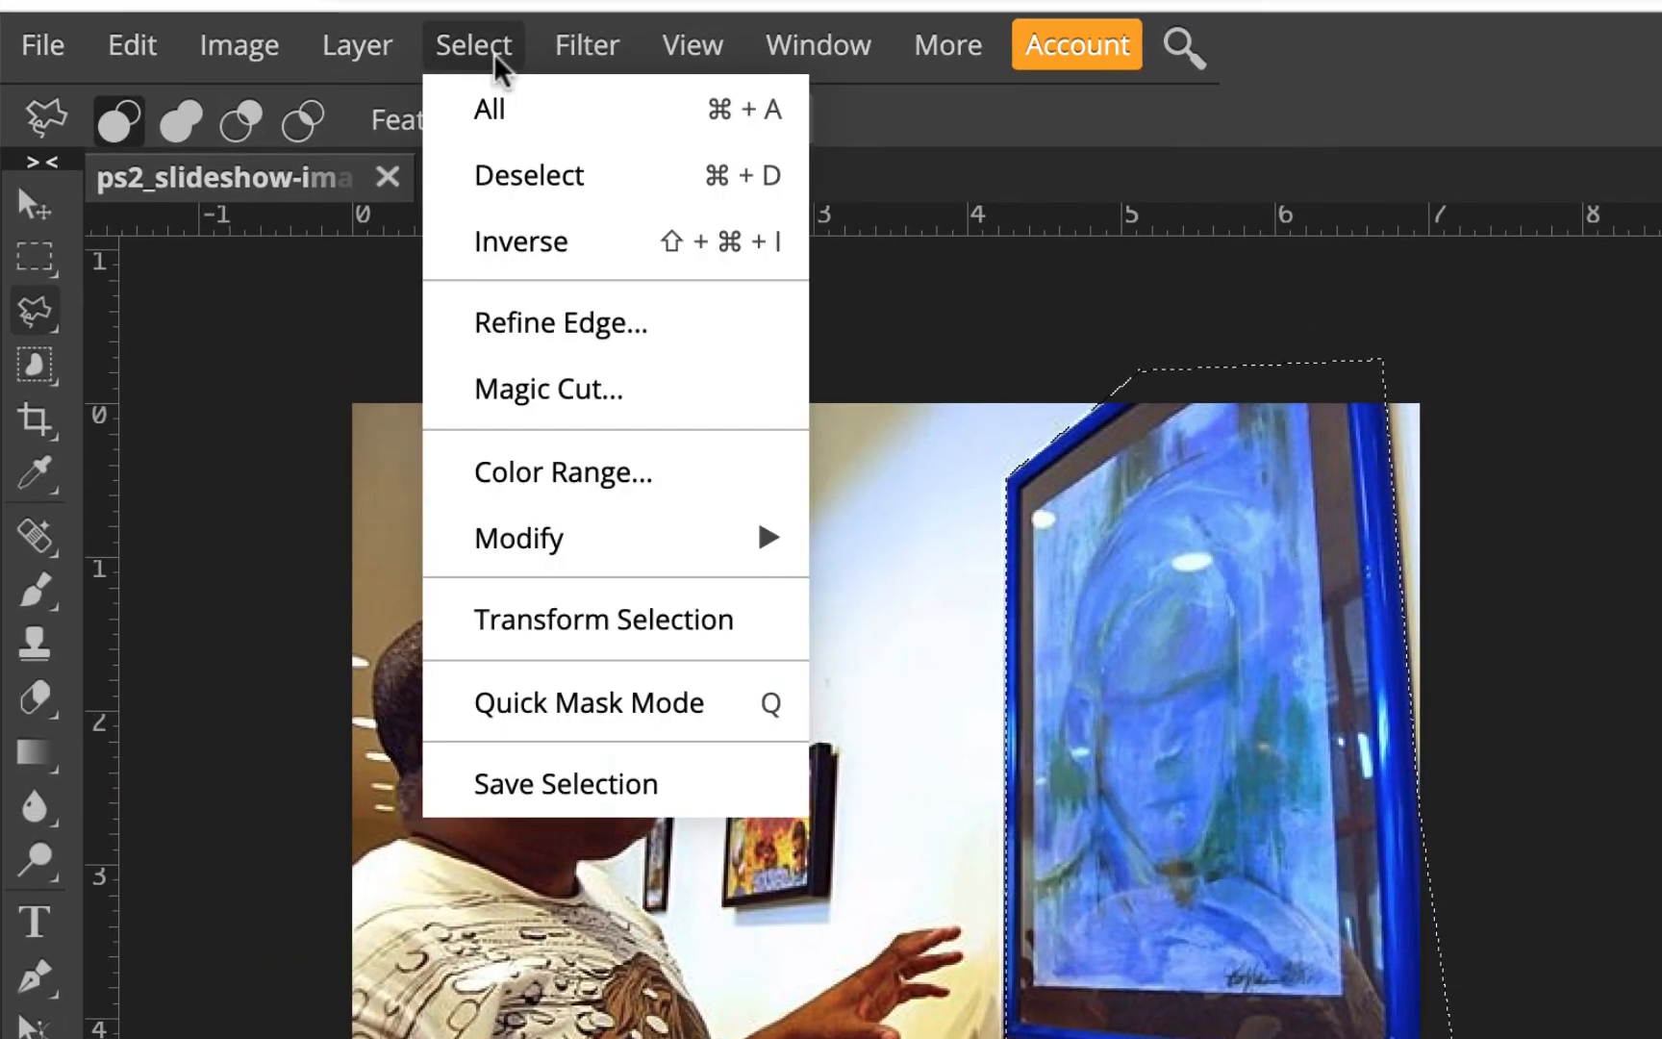
click(515, 248)
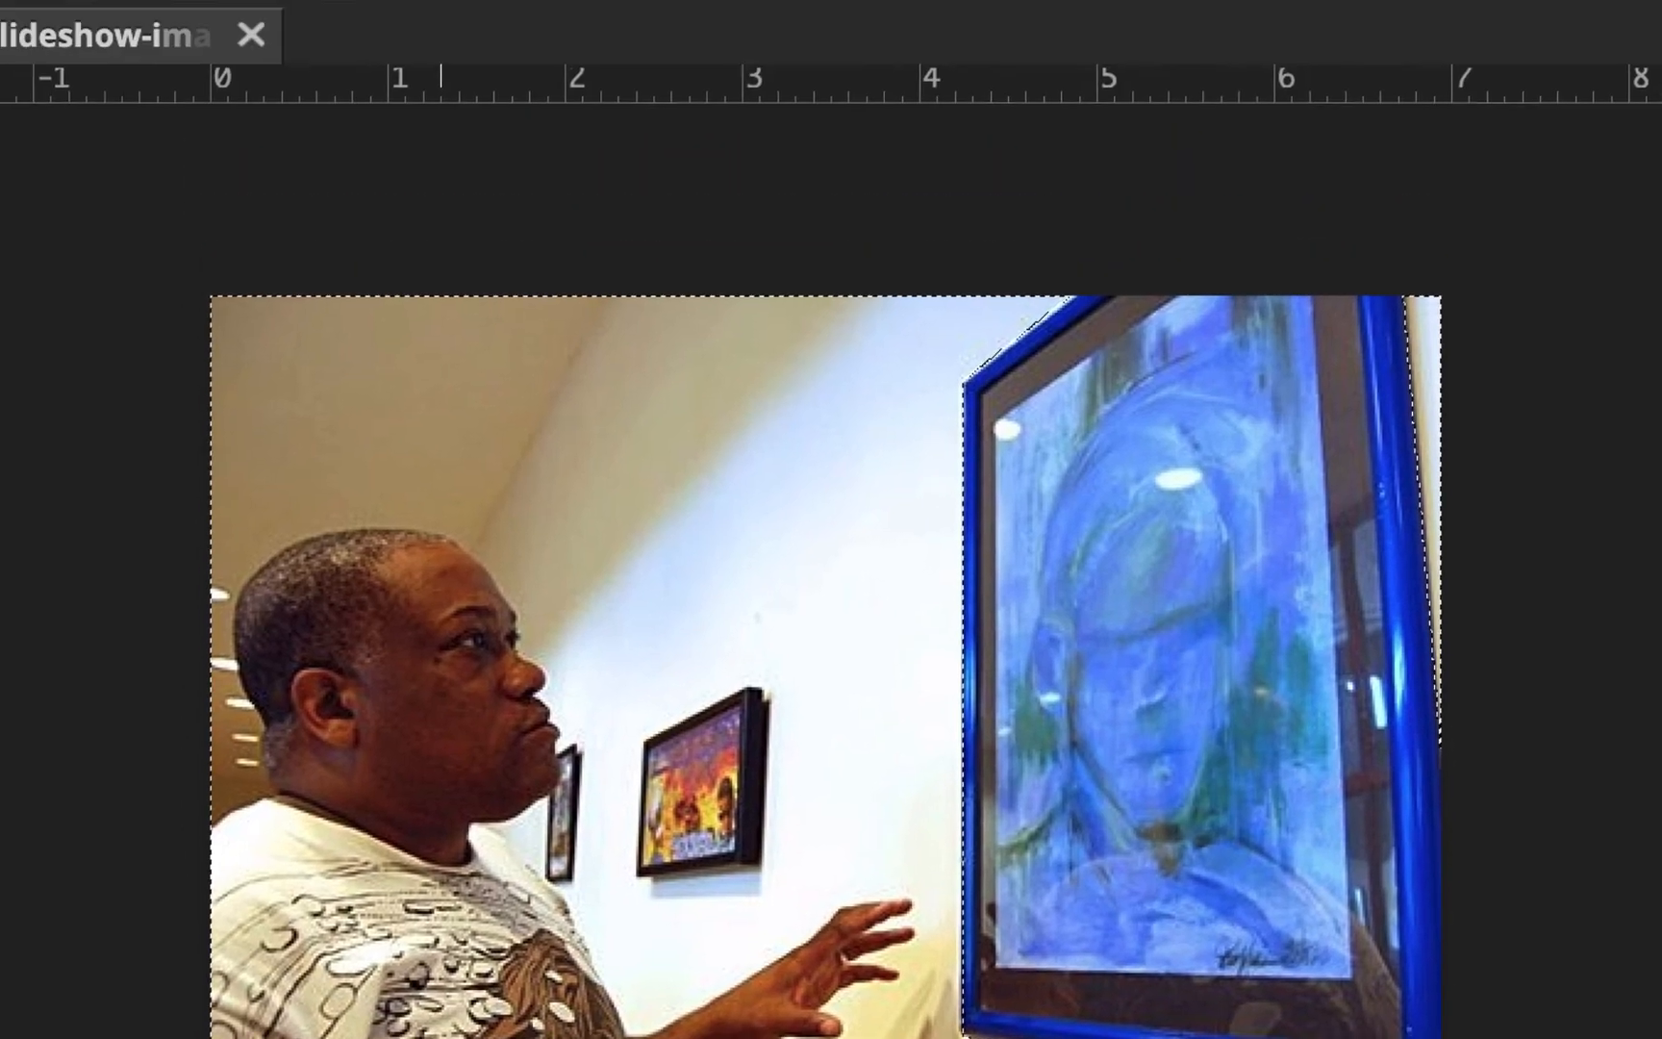
click(76, 0)
mouse_move(154, 107)
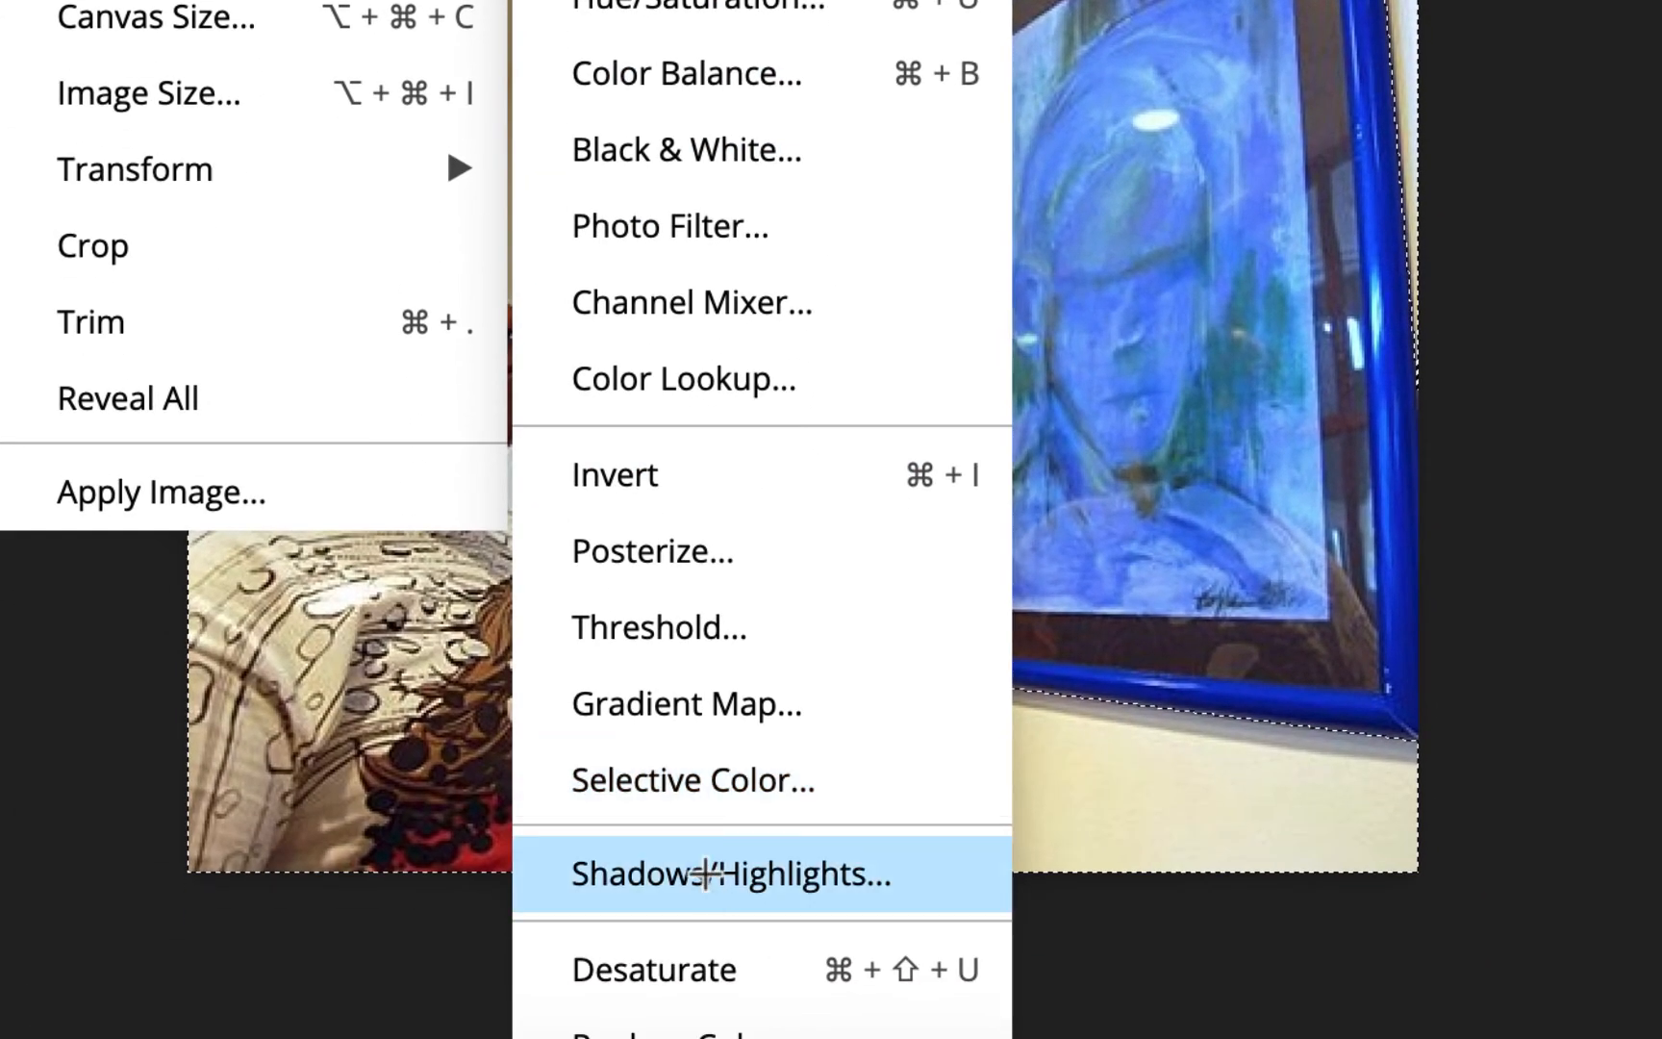
click(705, 873)
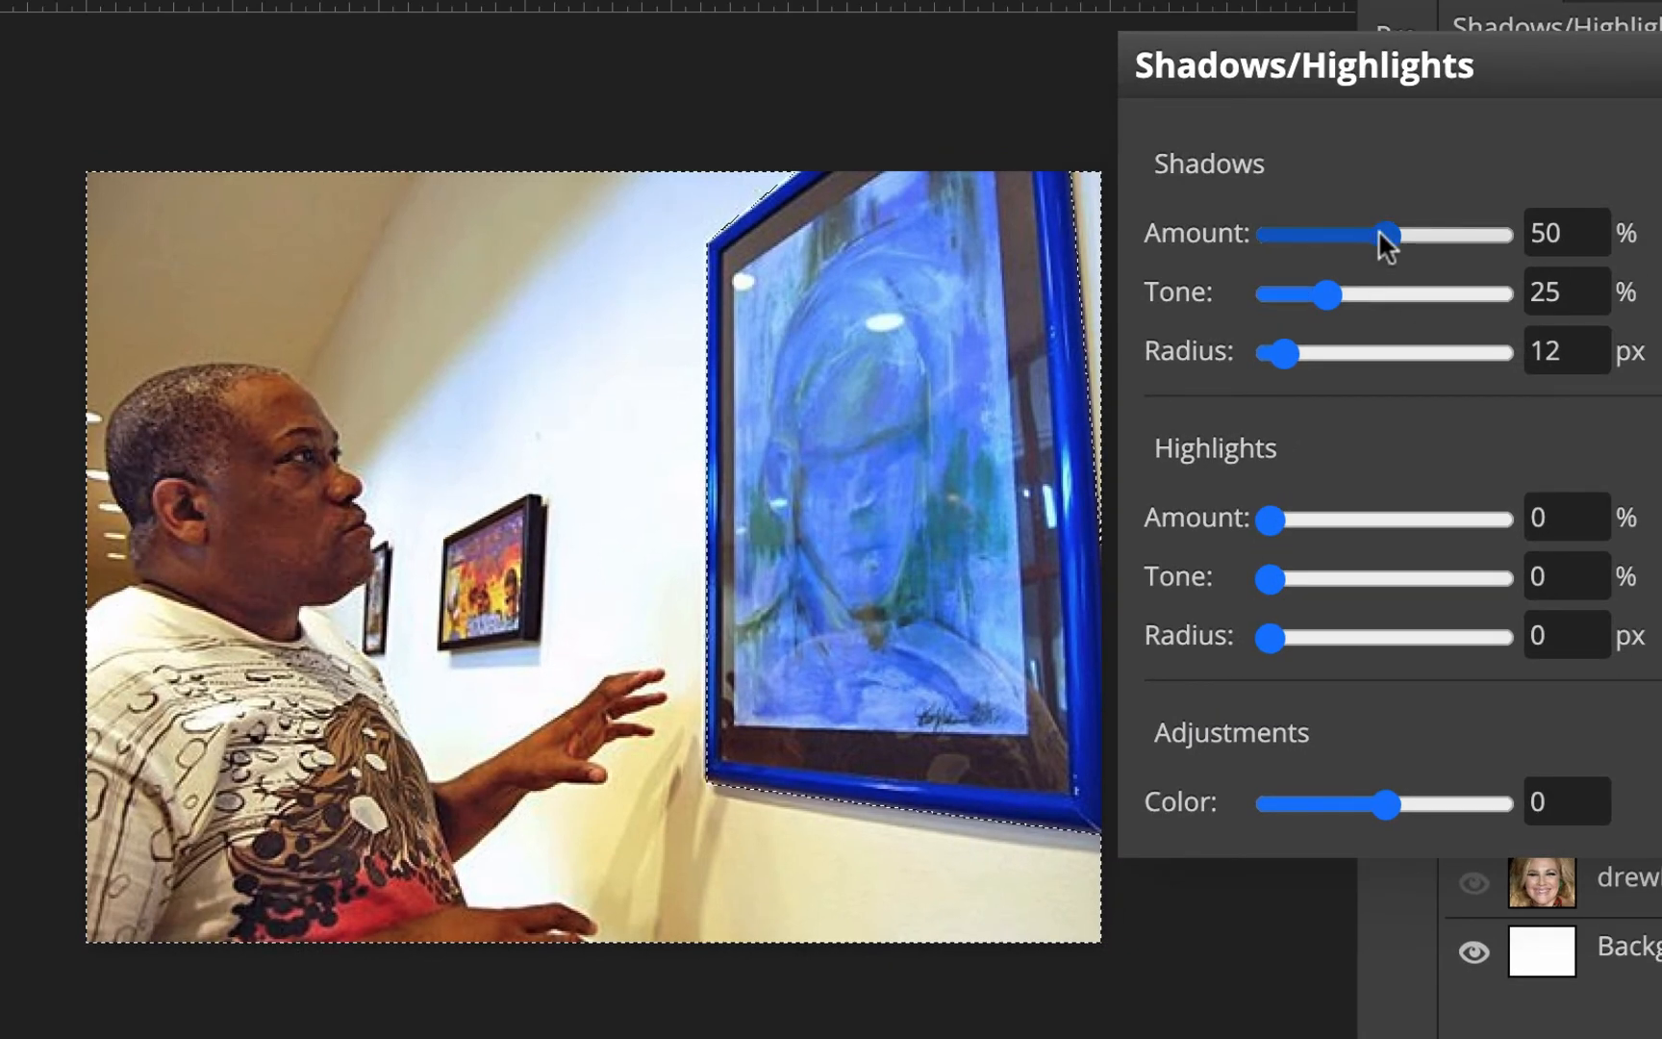
drag(1380, 234, 1370, 233)
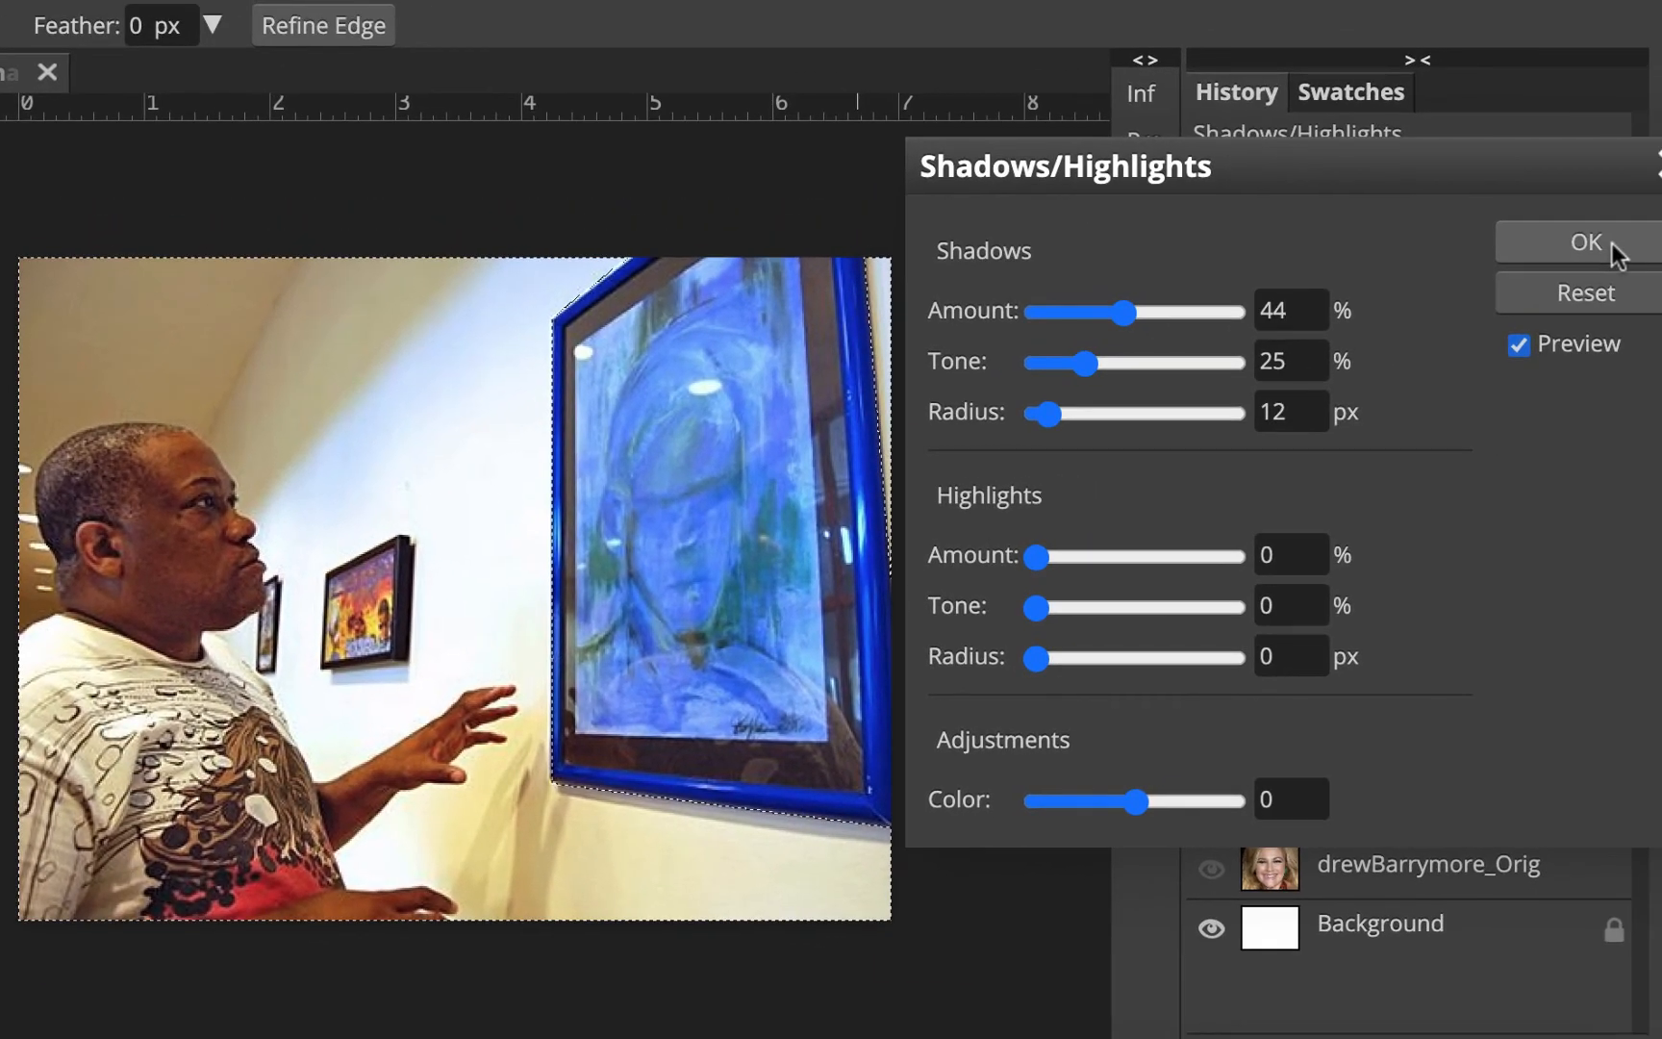
click(1615, 253)
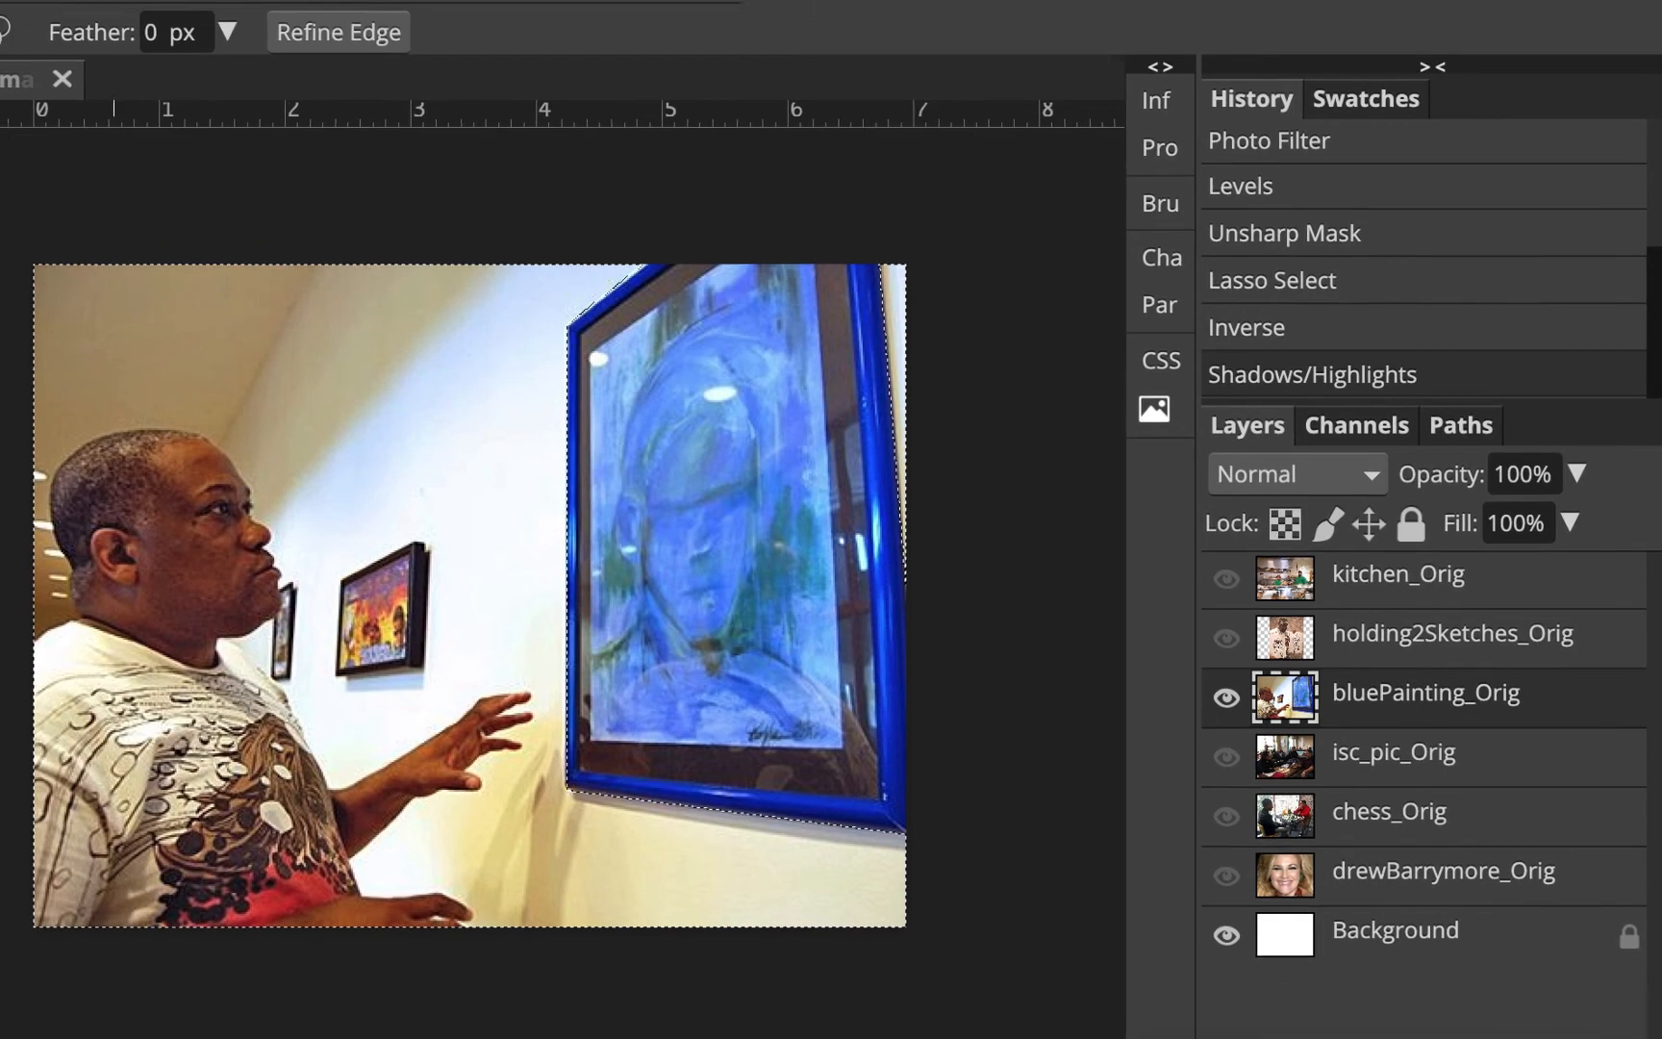
Apply a Photo Filter with blue colour 0000ff at 11% density, toggling the preview to compare
click(153, 63)
mouse_move(240, 140)
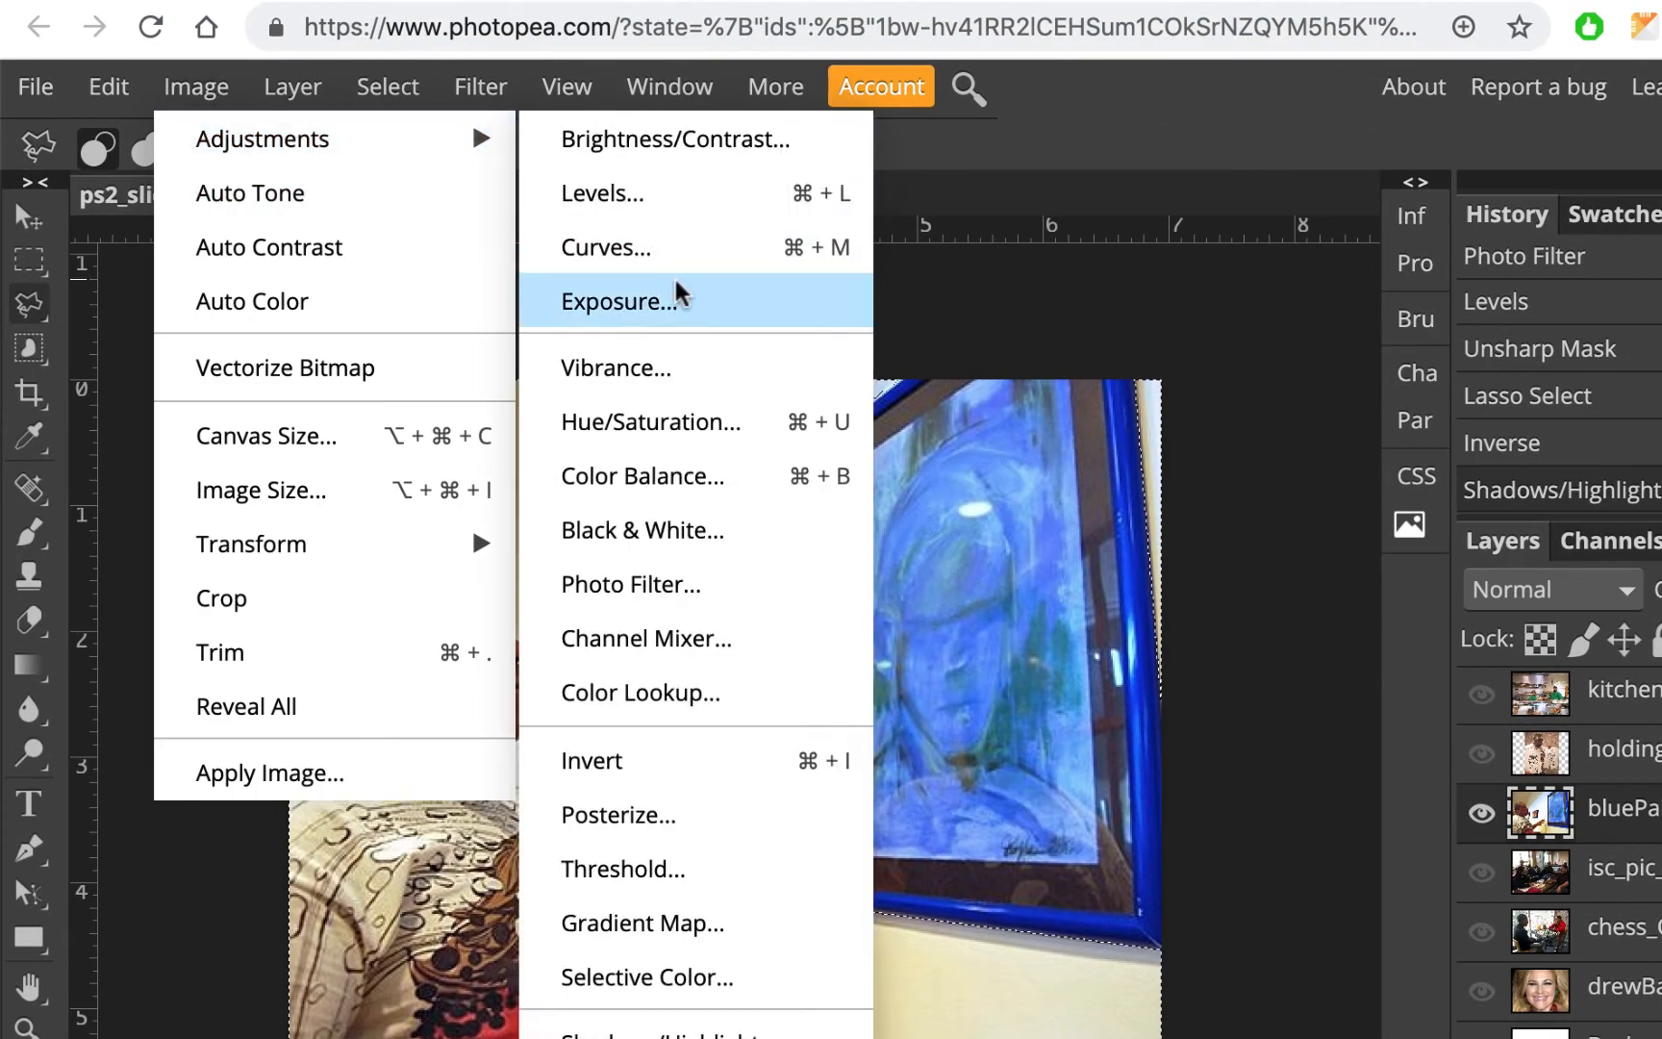
click(639, 583)
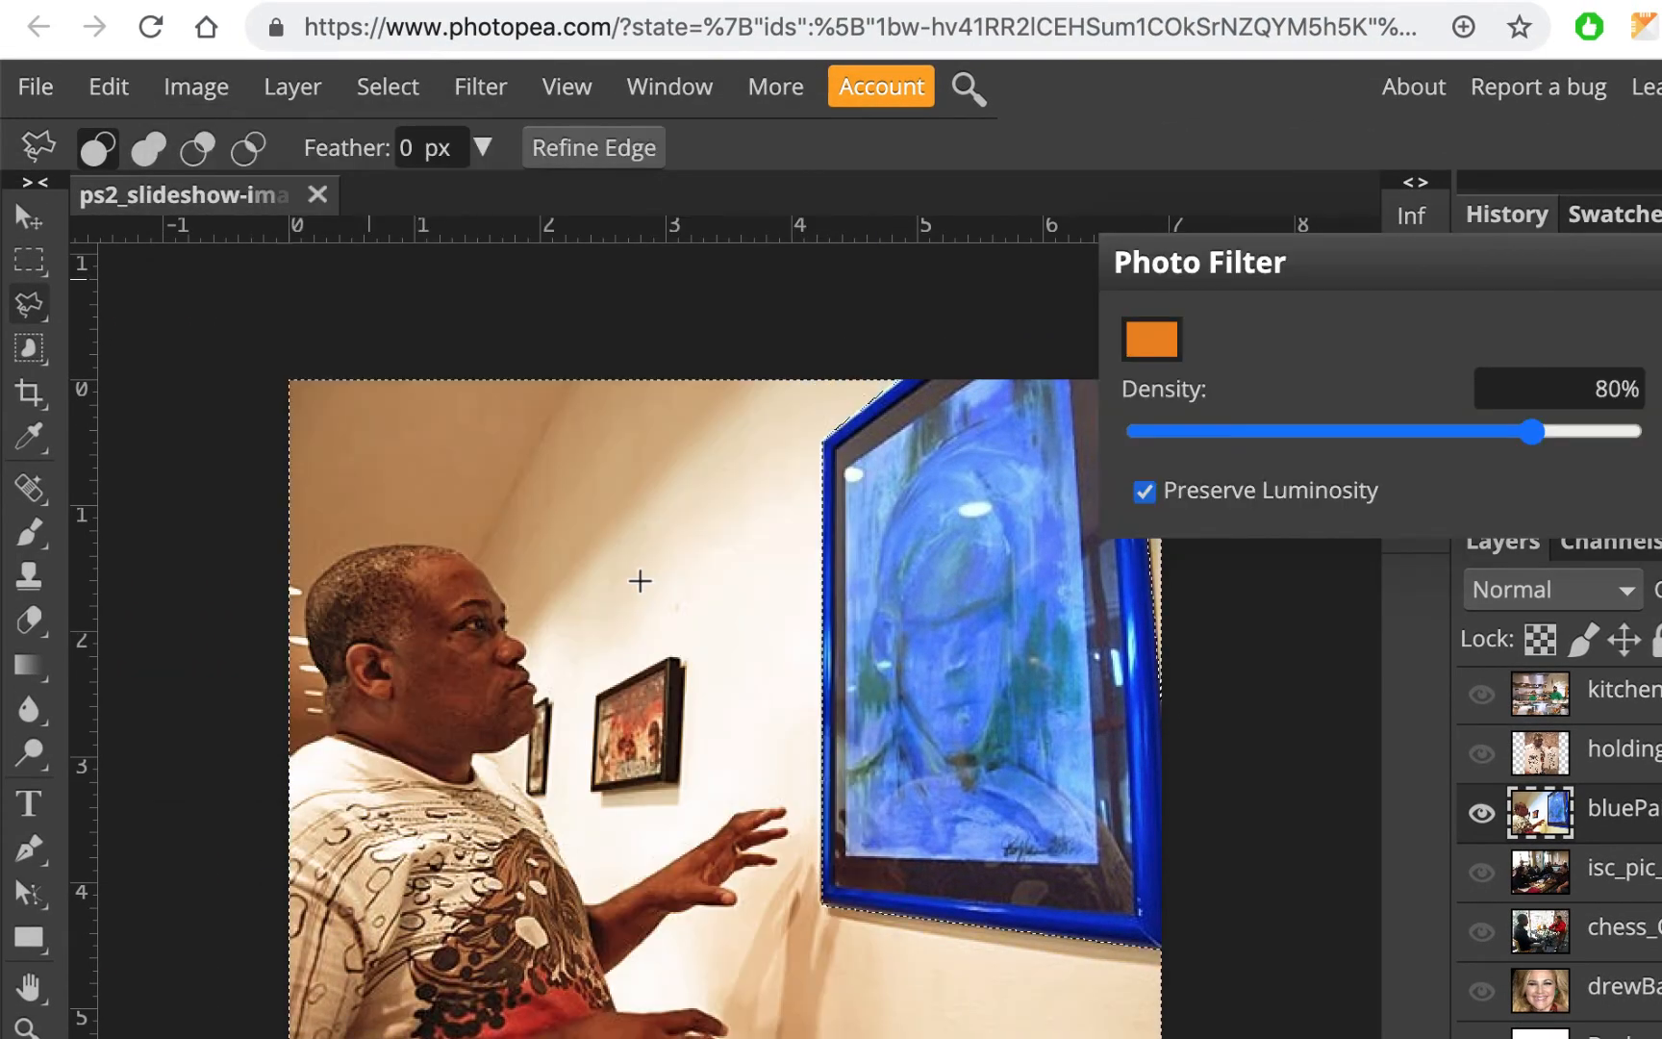
click(1140, 348)
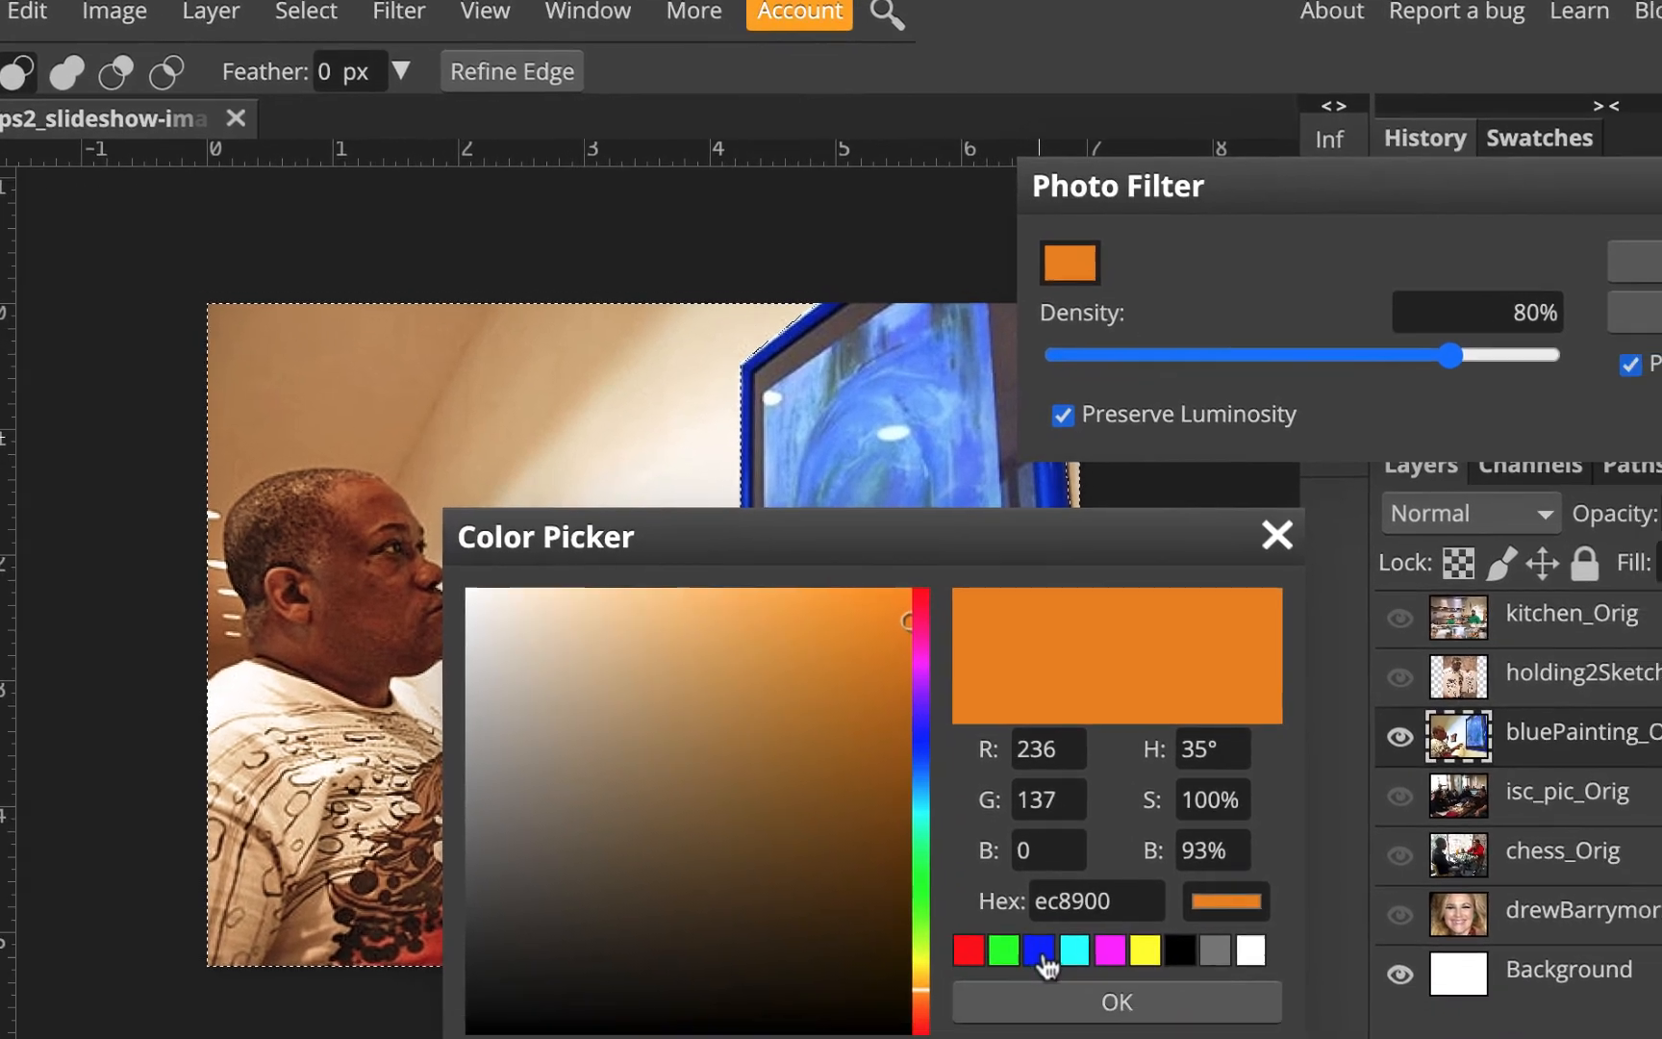
click(1120, 1025)
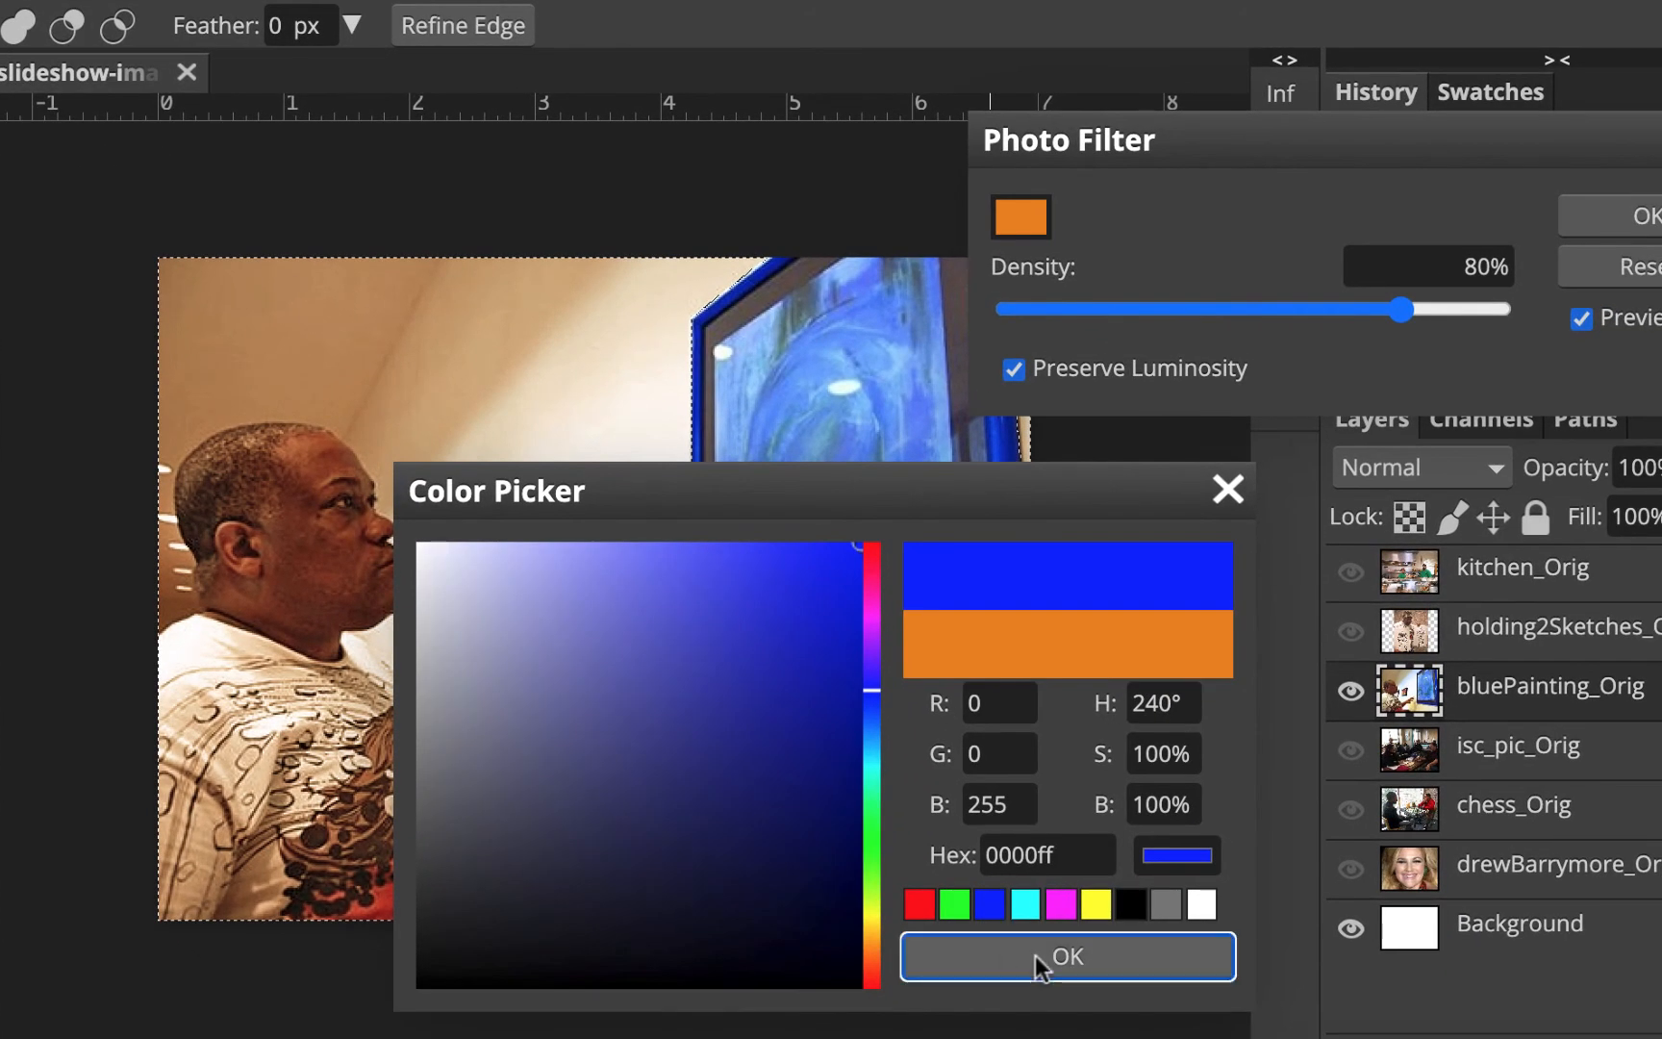
click(1031, 956)
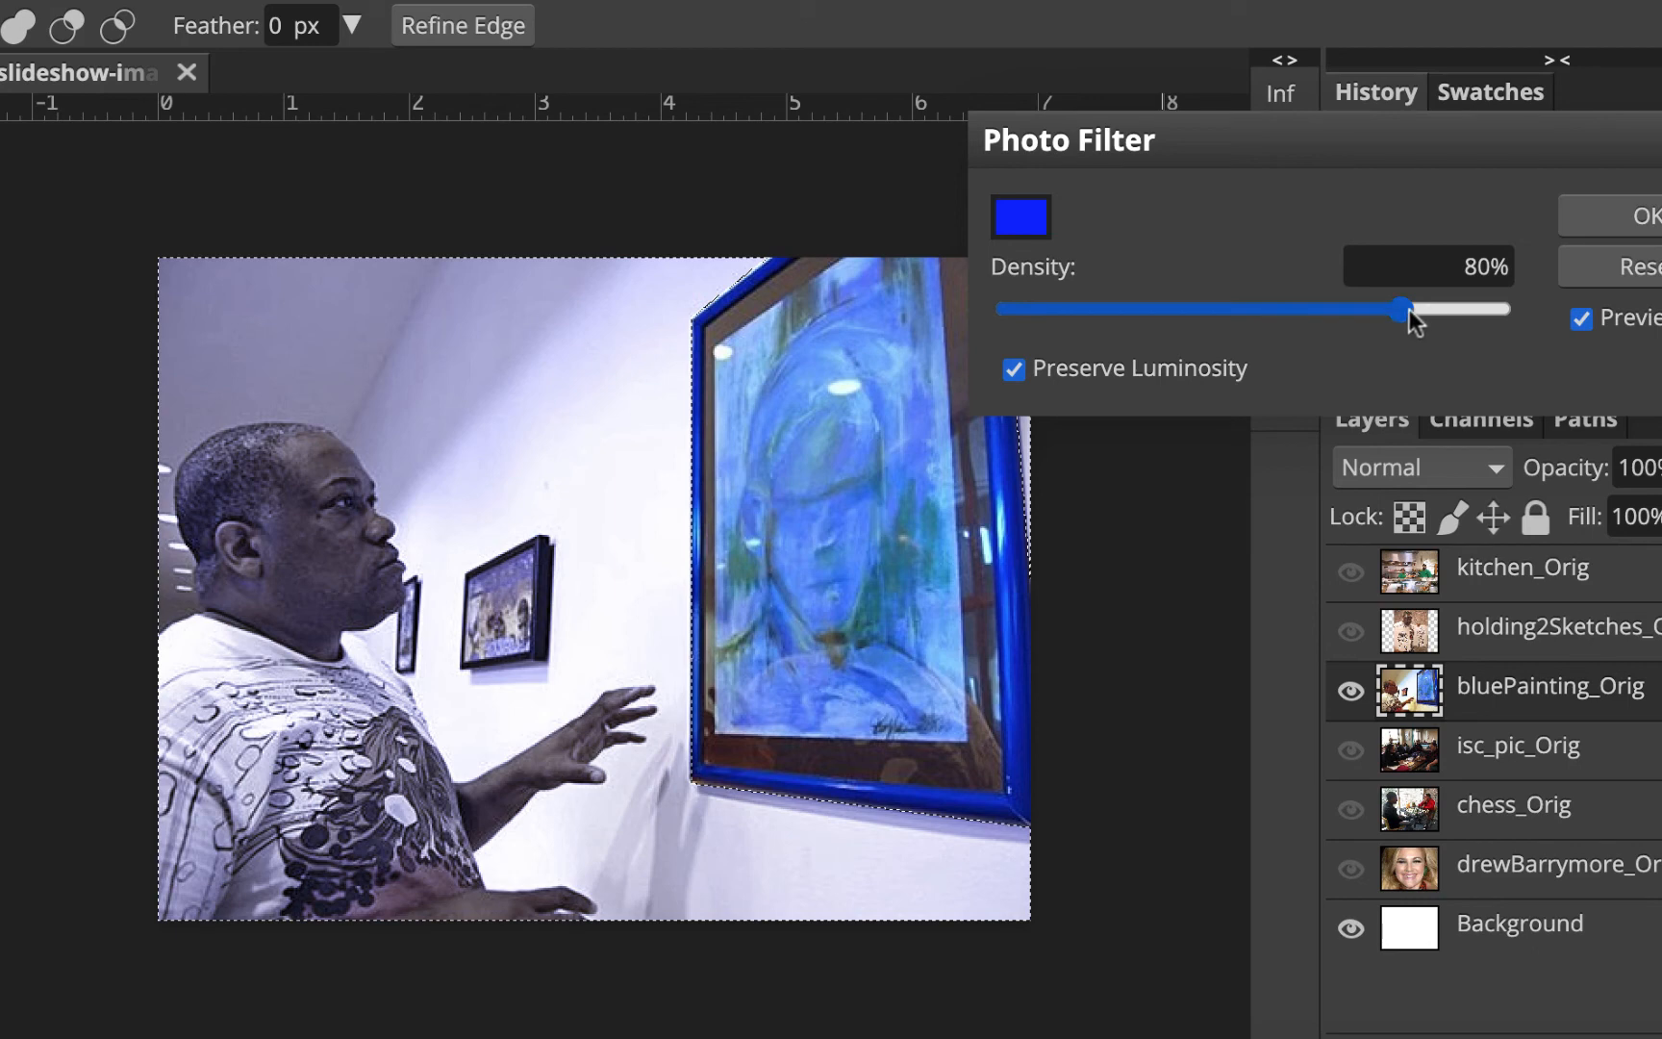
drag(1408, 310, 1046, 315)
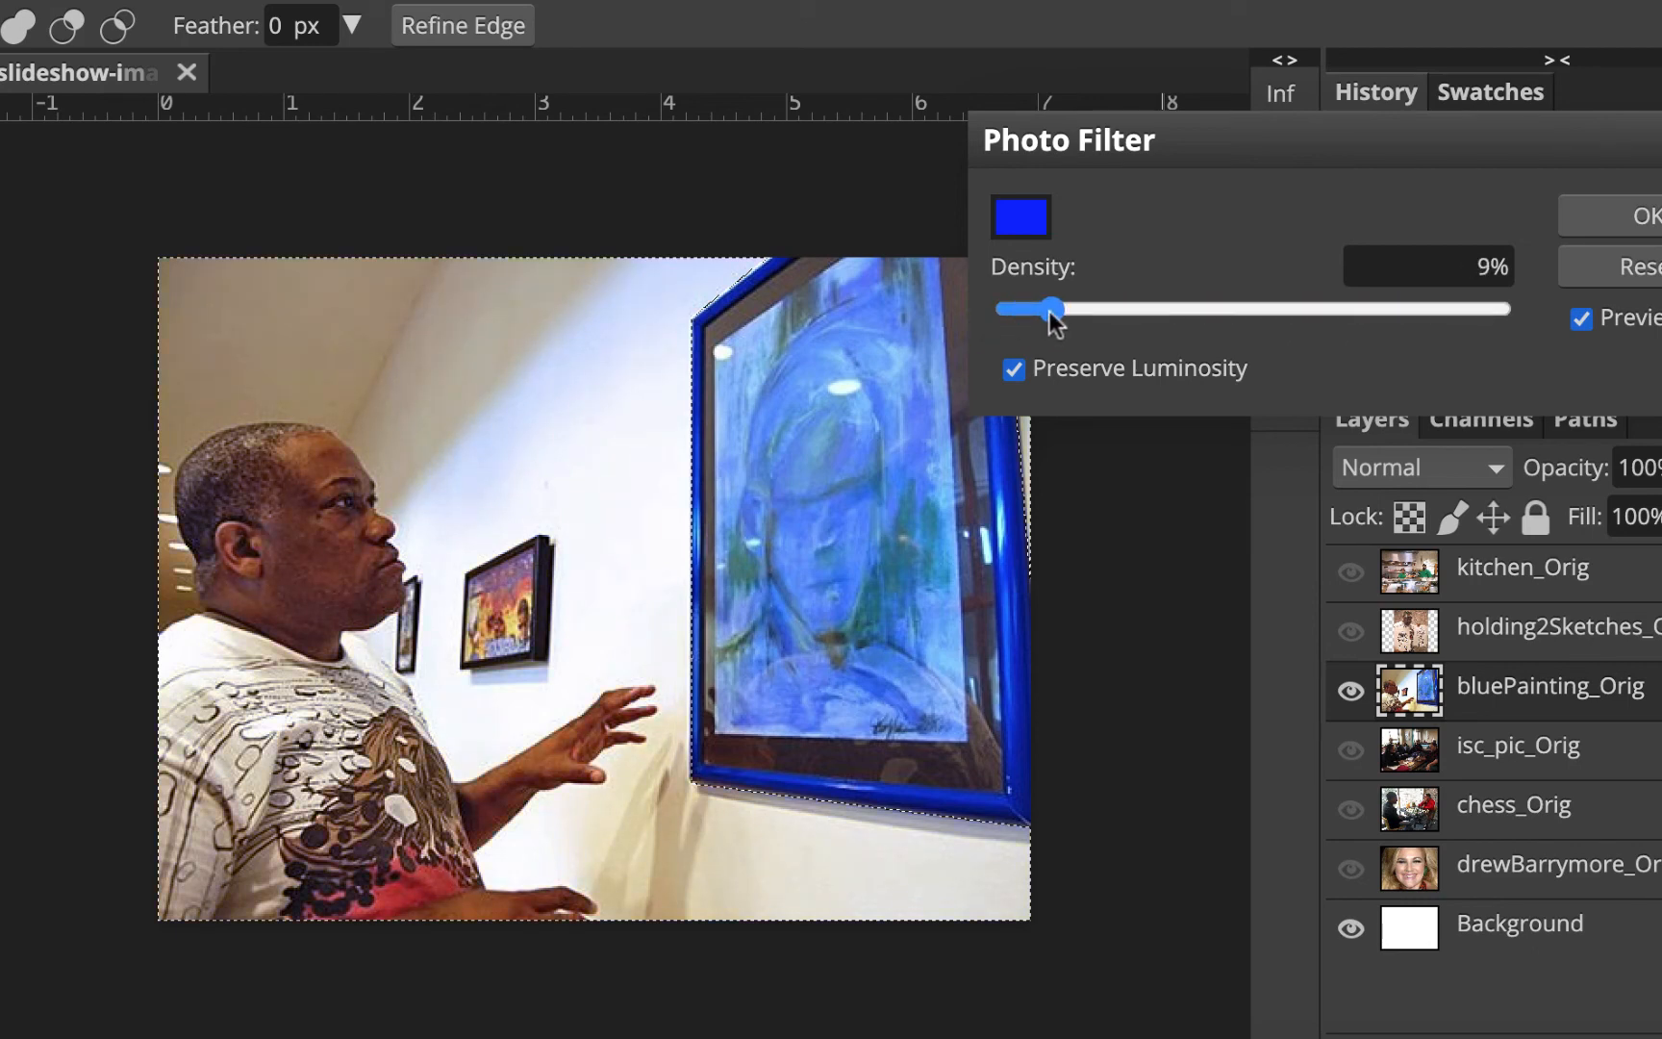
click(1578, 320)
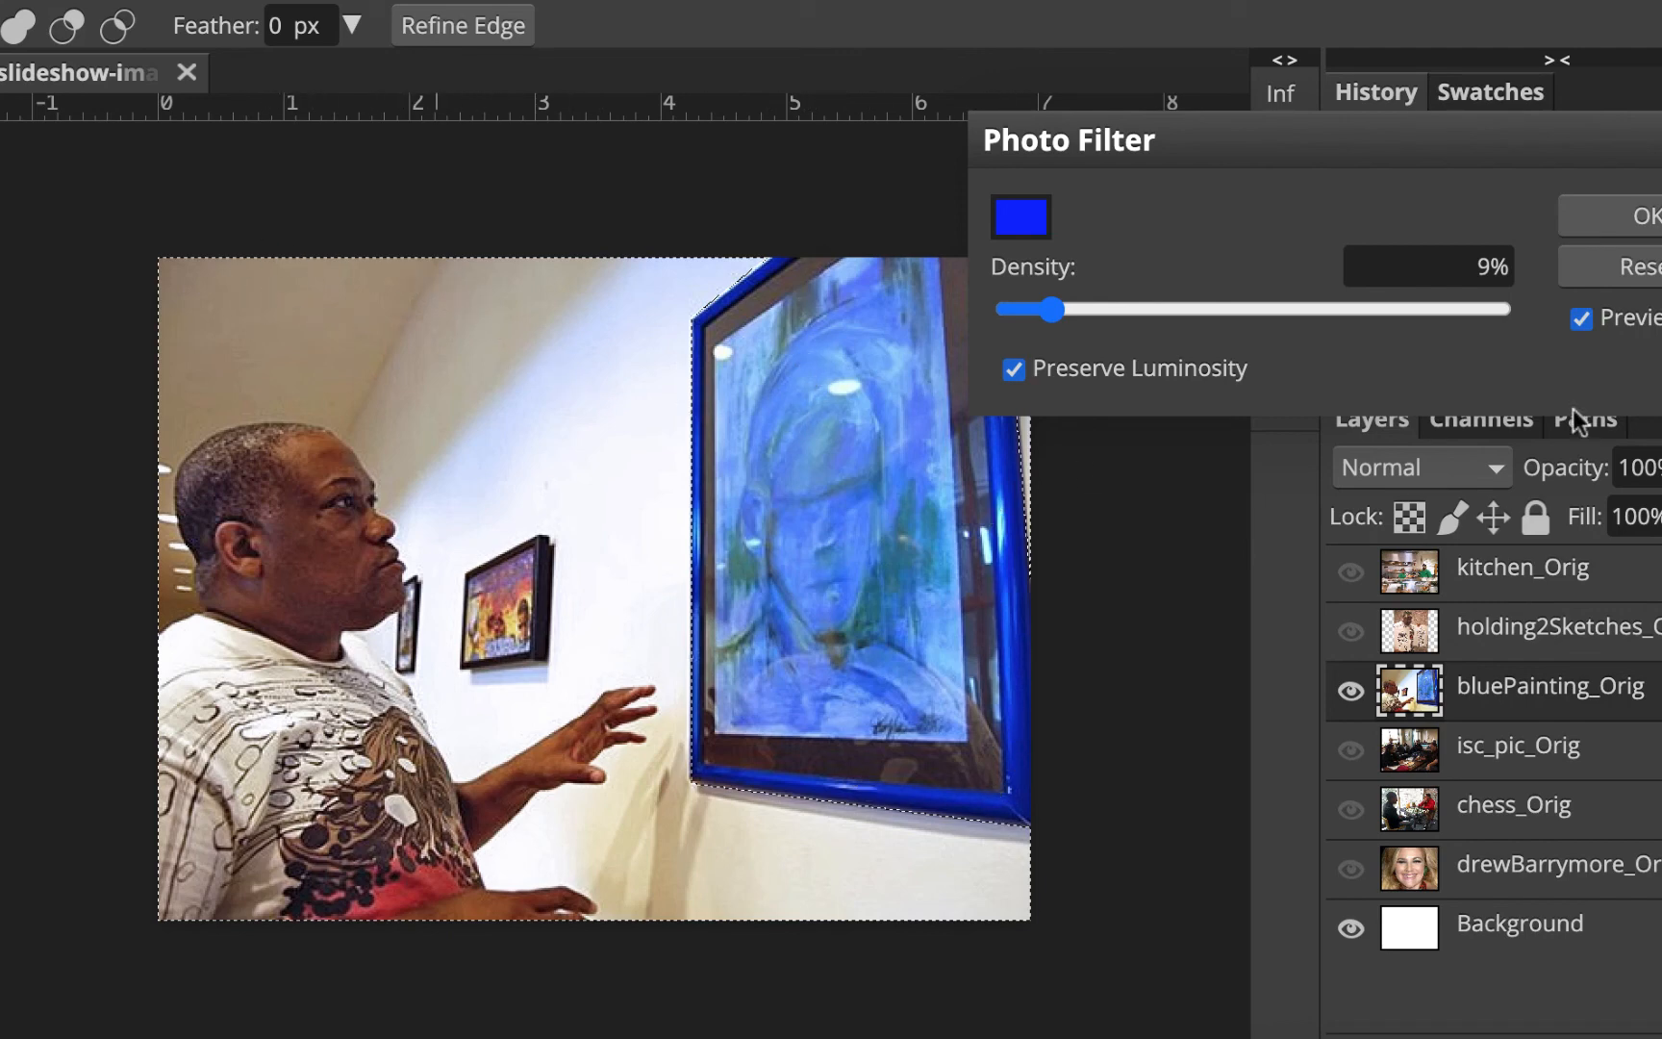
drag(1048, 304, 985, 317)
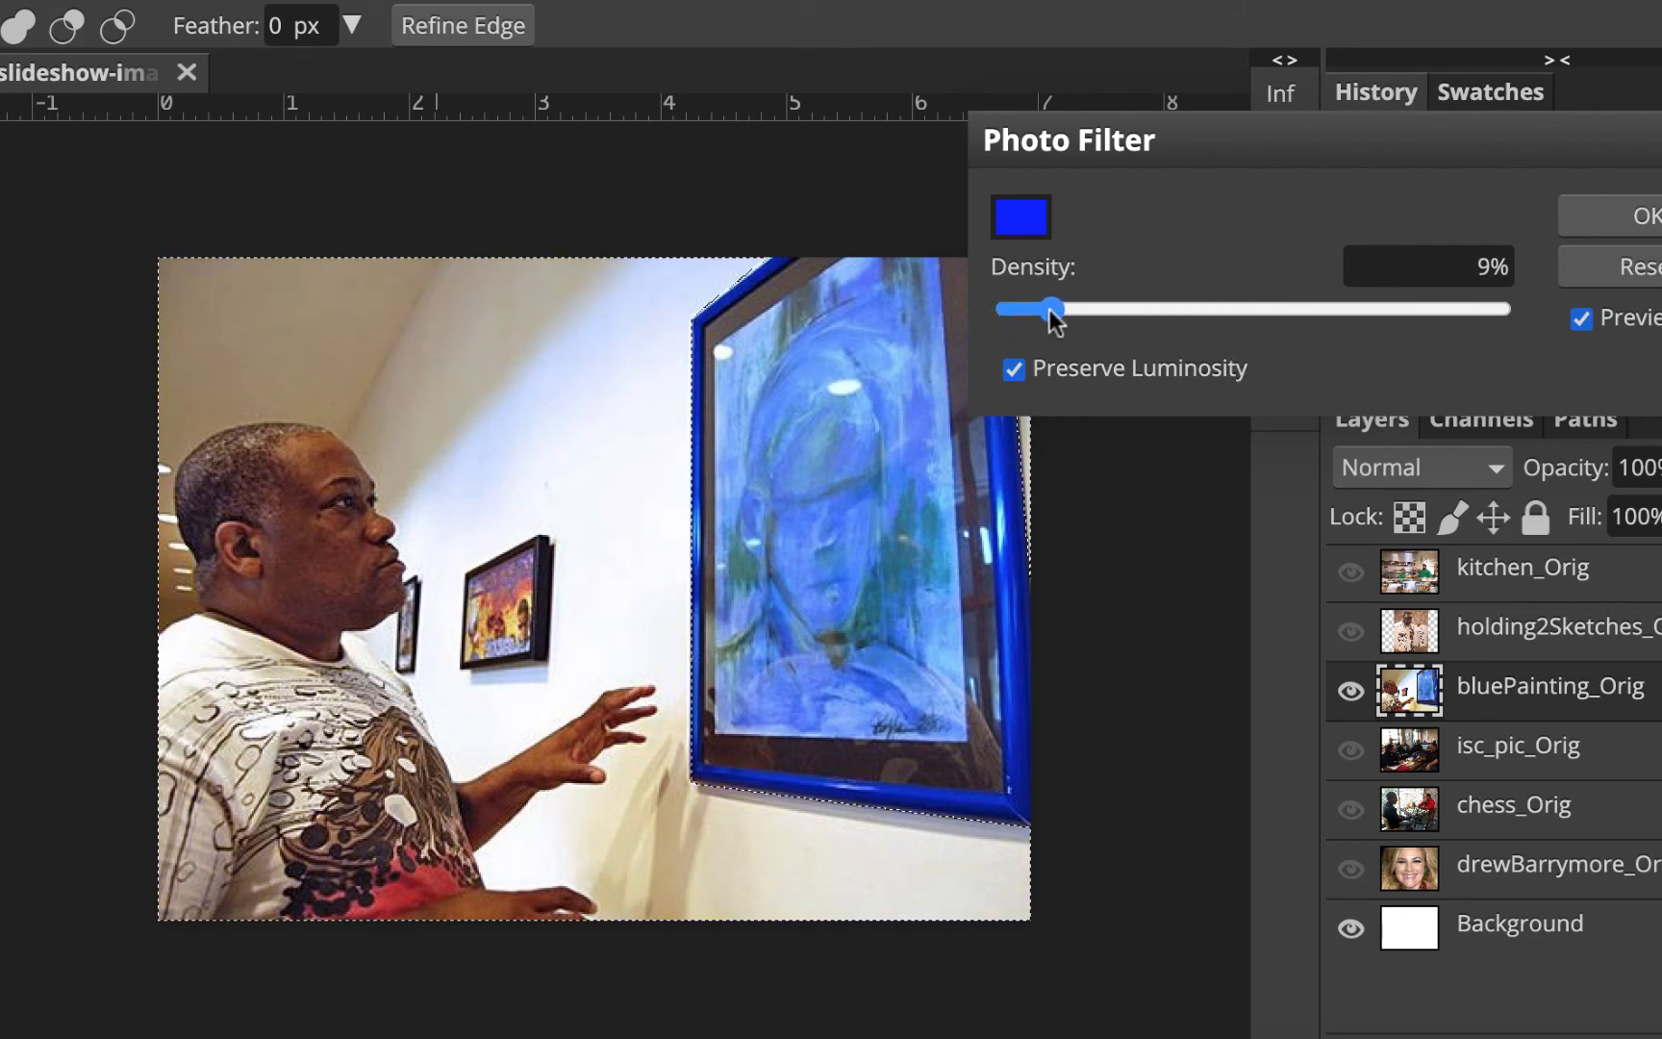
drag(1049, 309, 1058, 308)
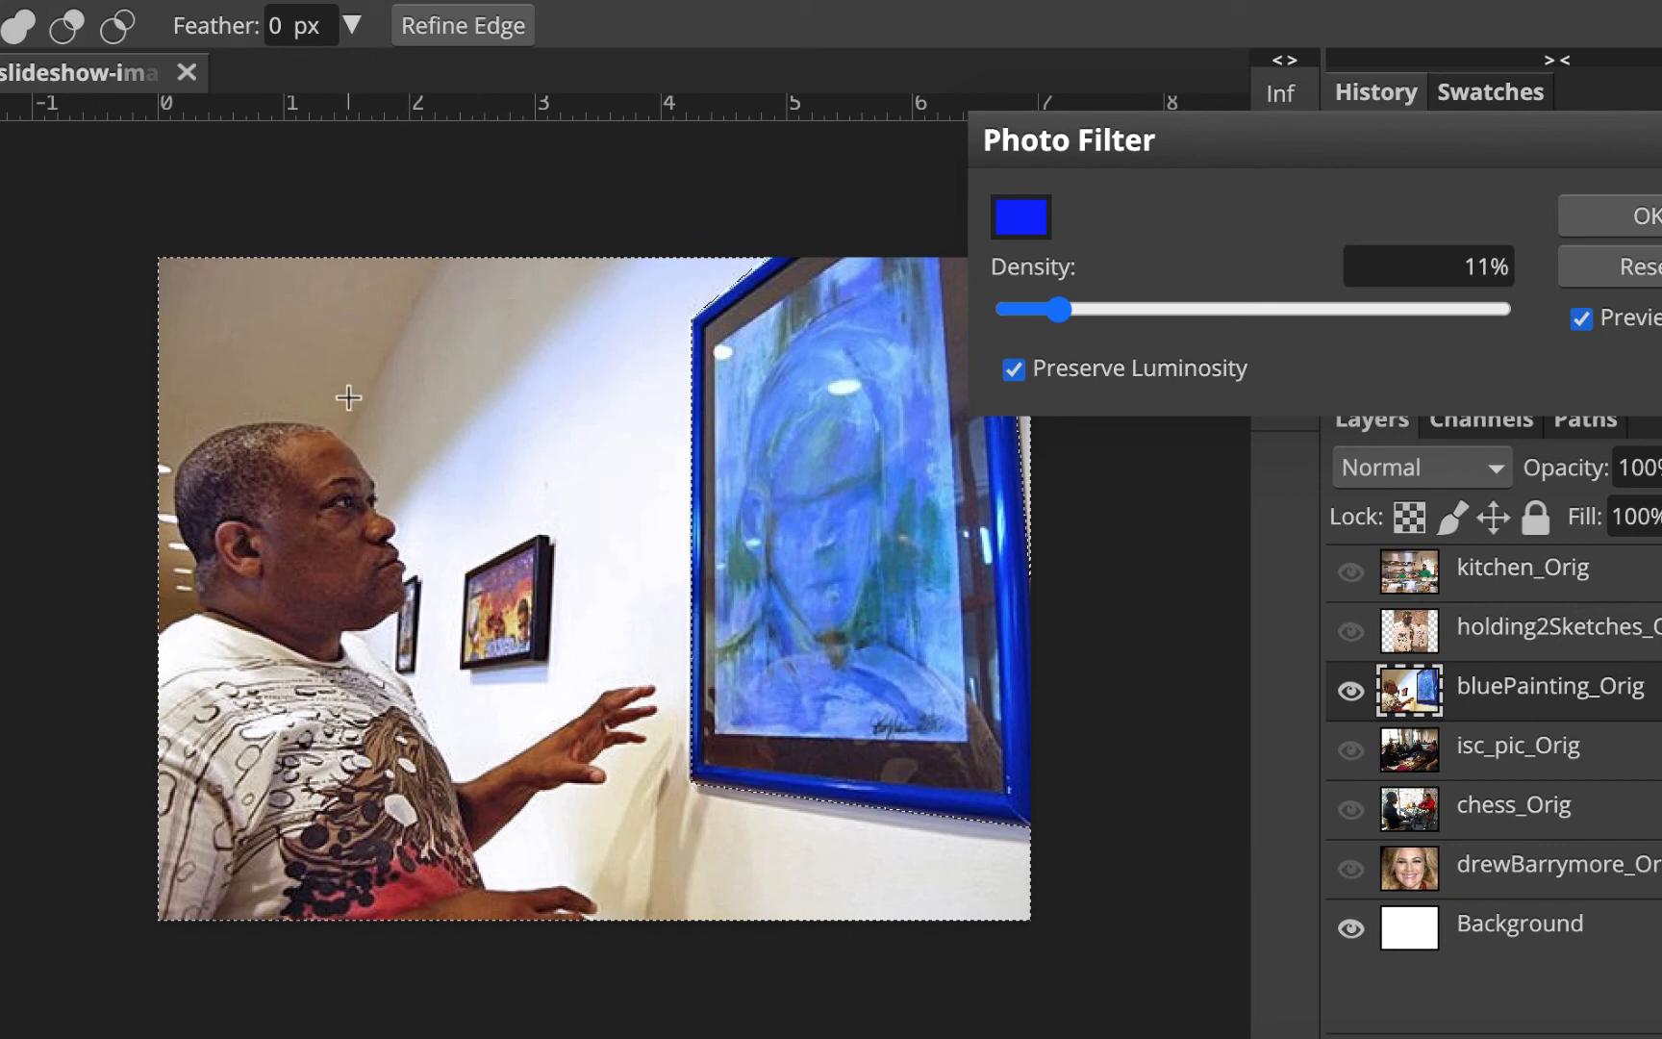
click(1645, 221)
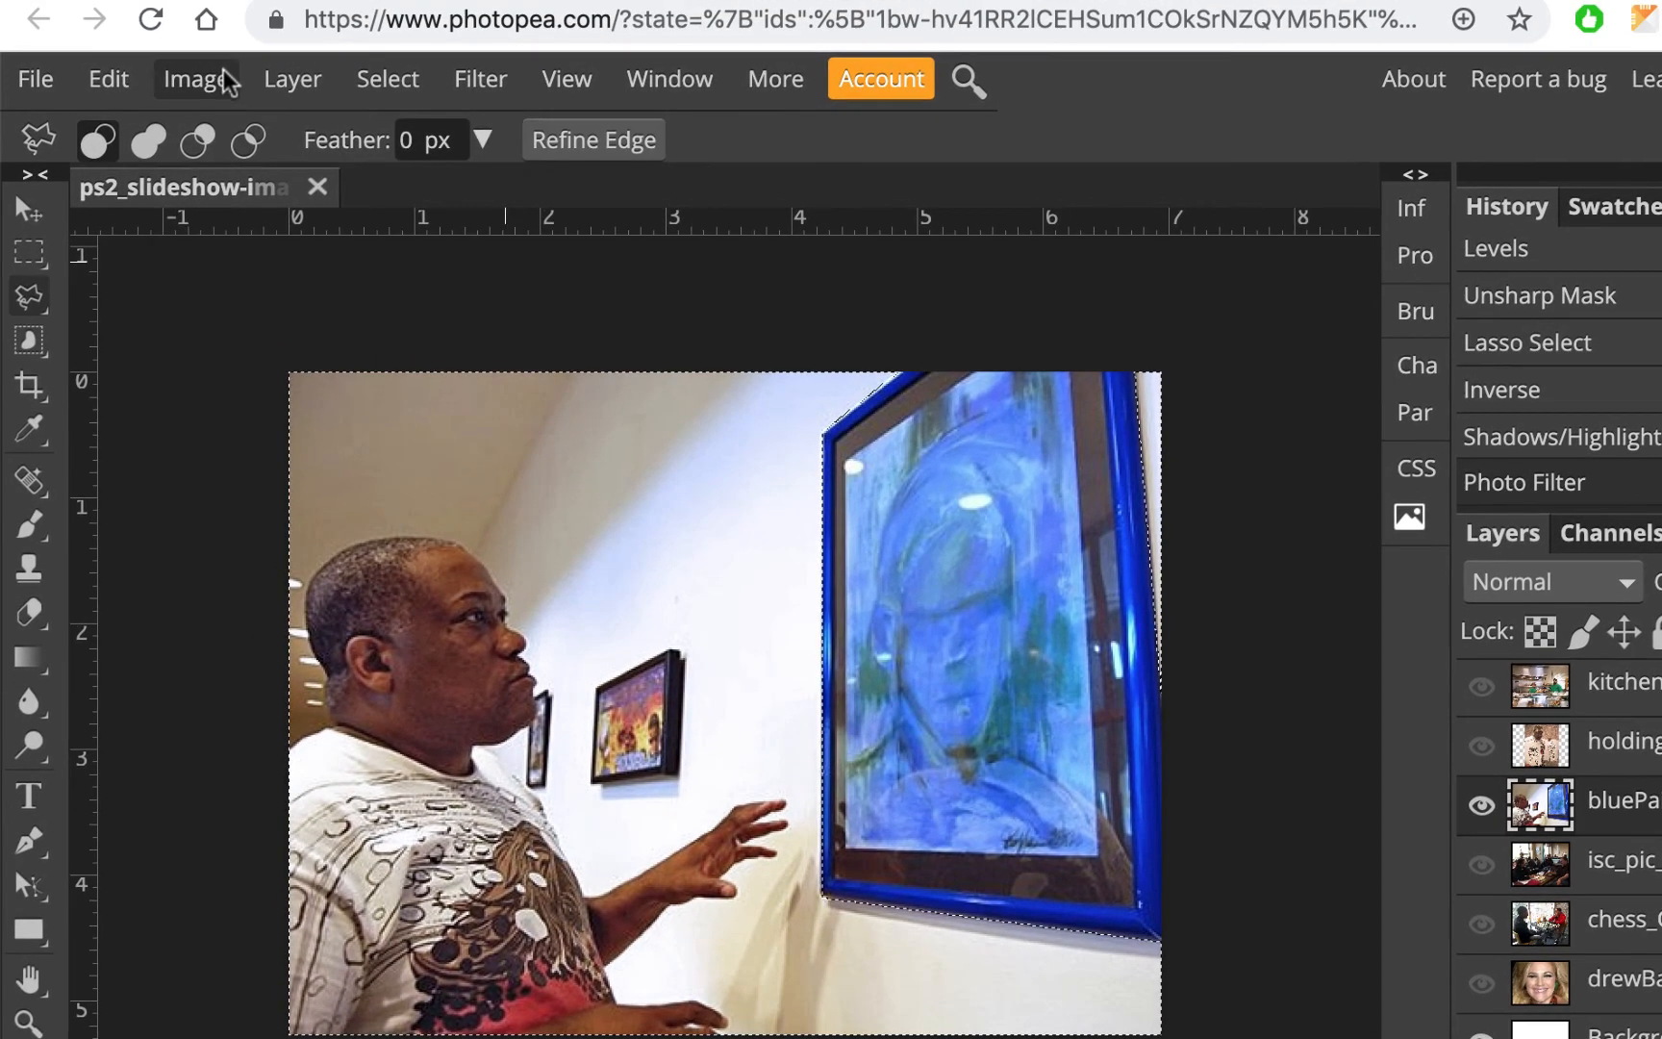
Apply Levels with the midtone input level set to 1.17
click(197, 78)
mouse_move(243, 140)
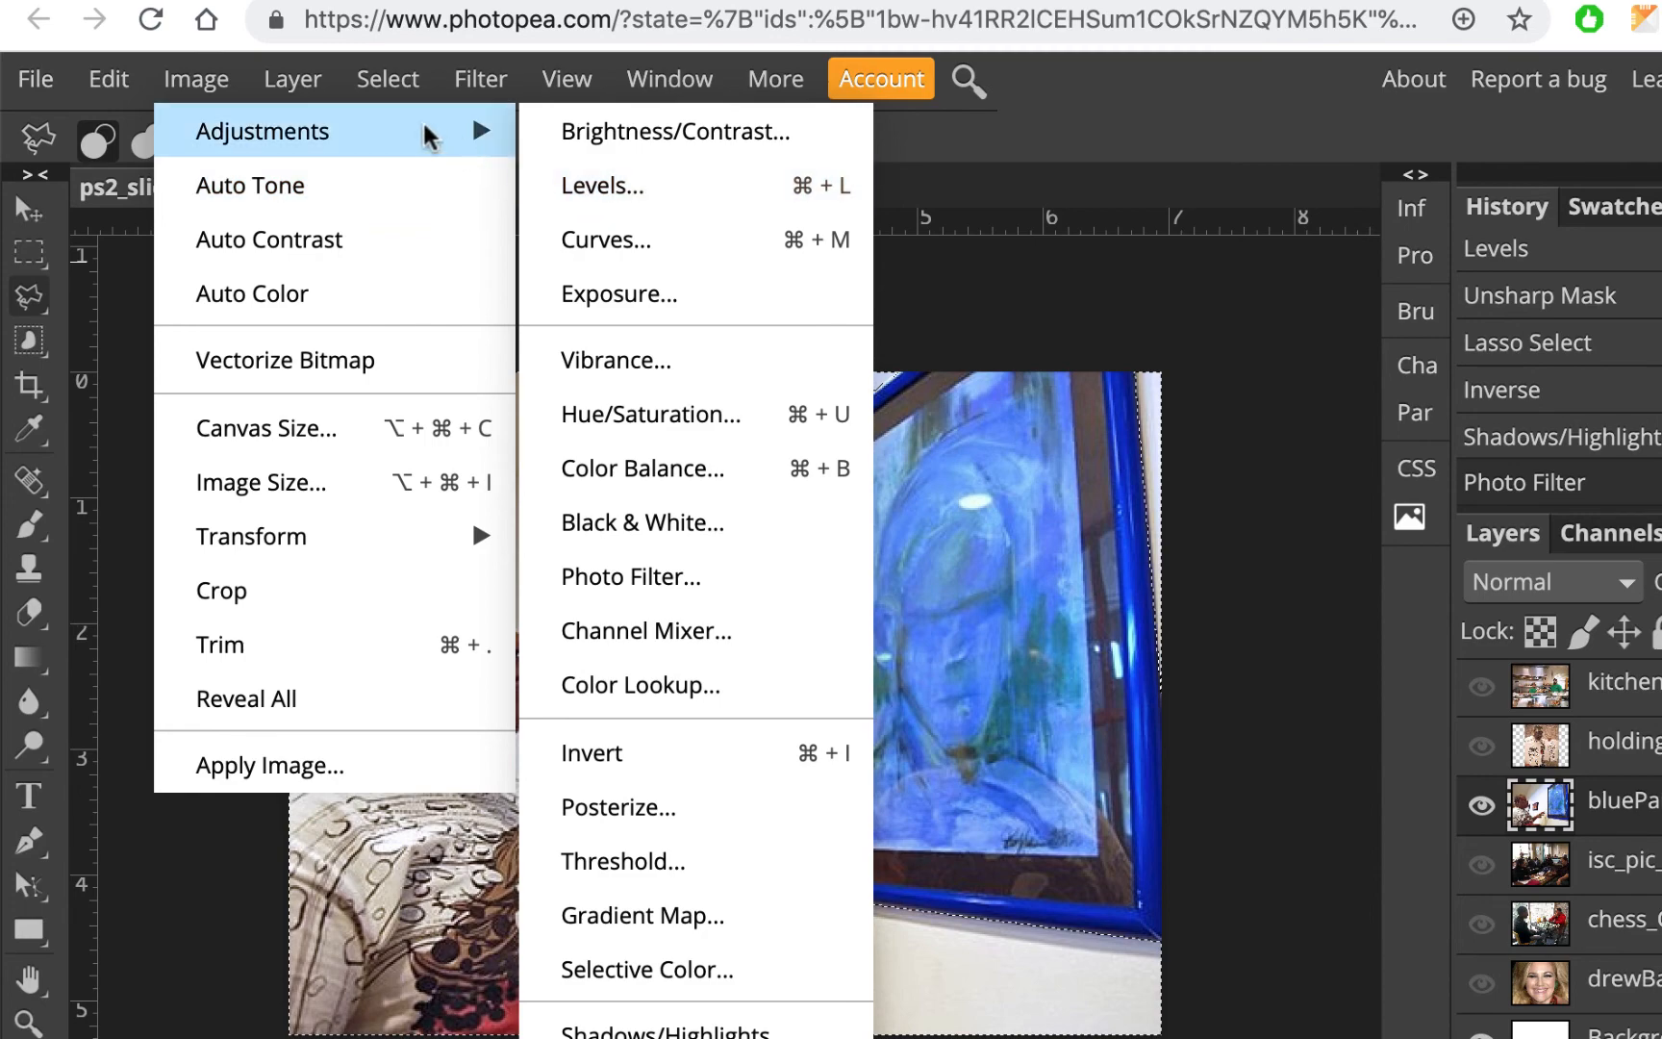
click(642, 186)
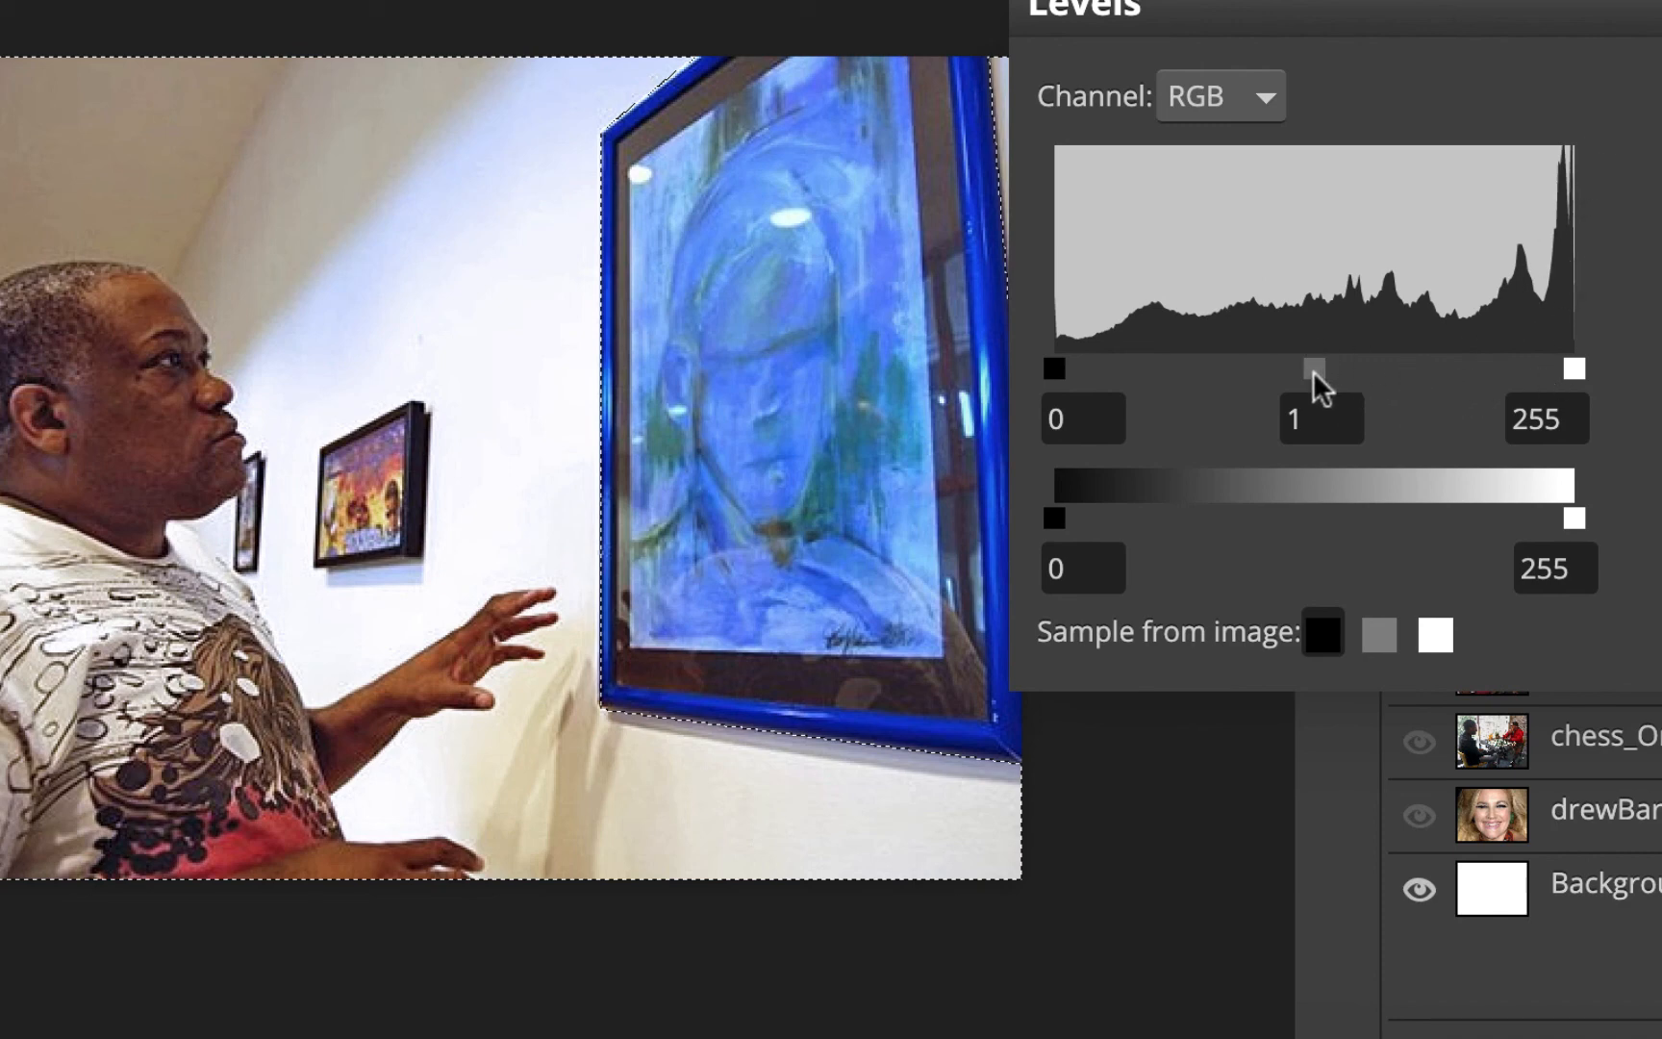
drag(1313, 370, 1292, 372)
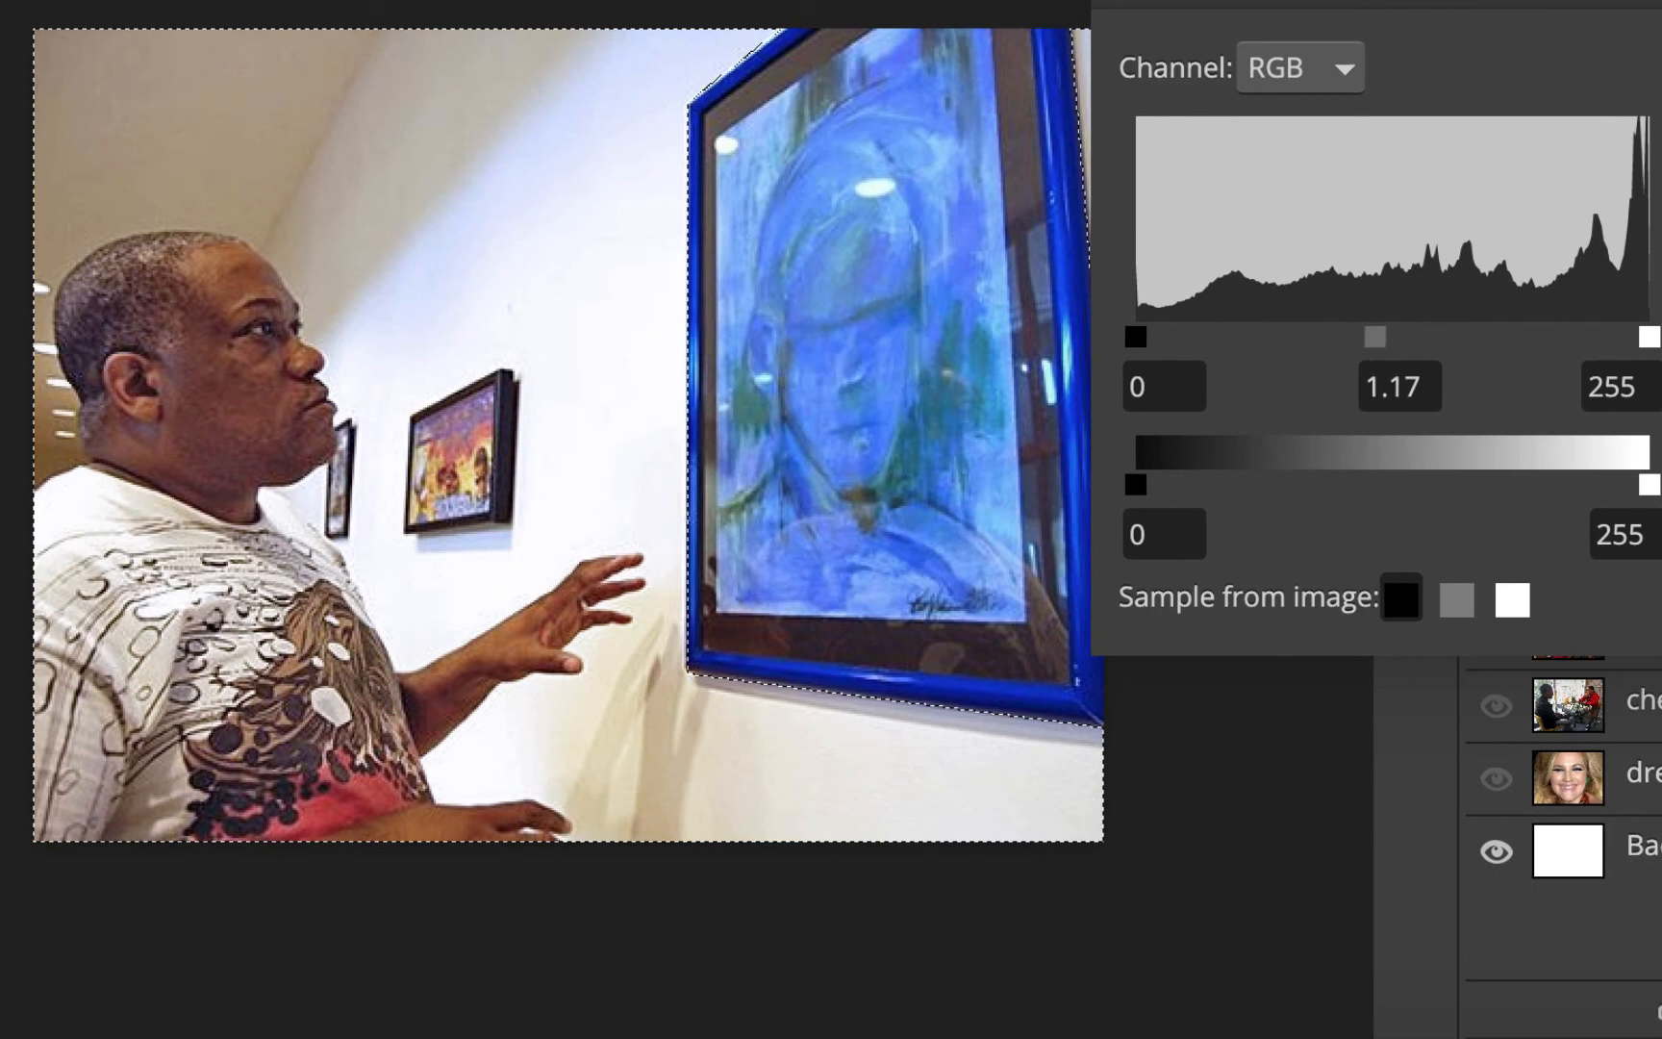
key(Return)
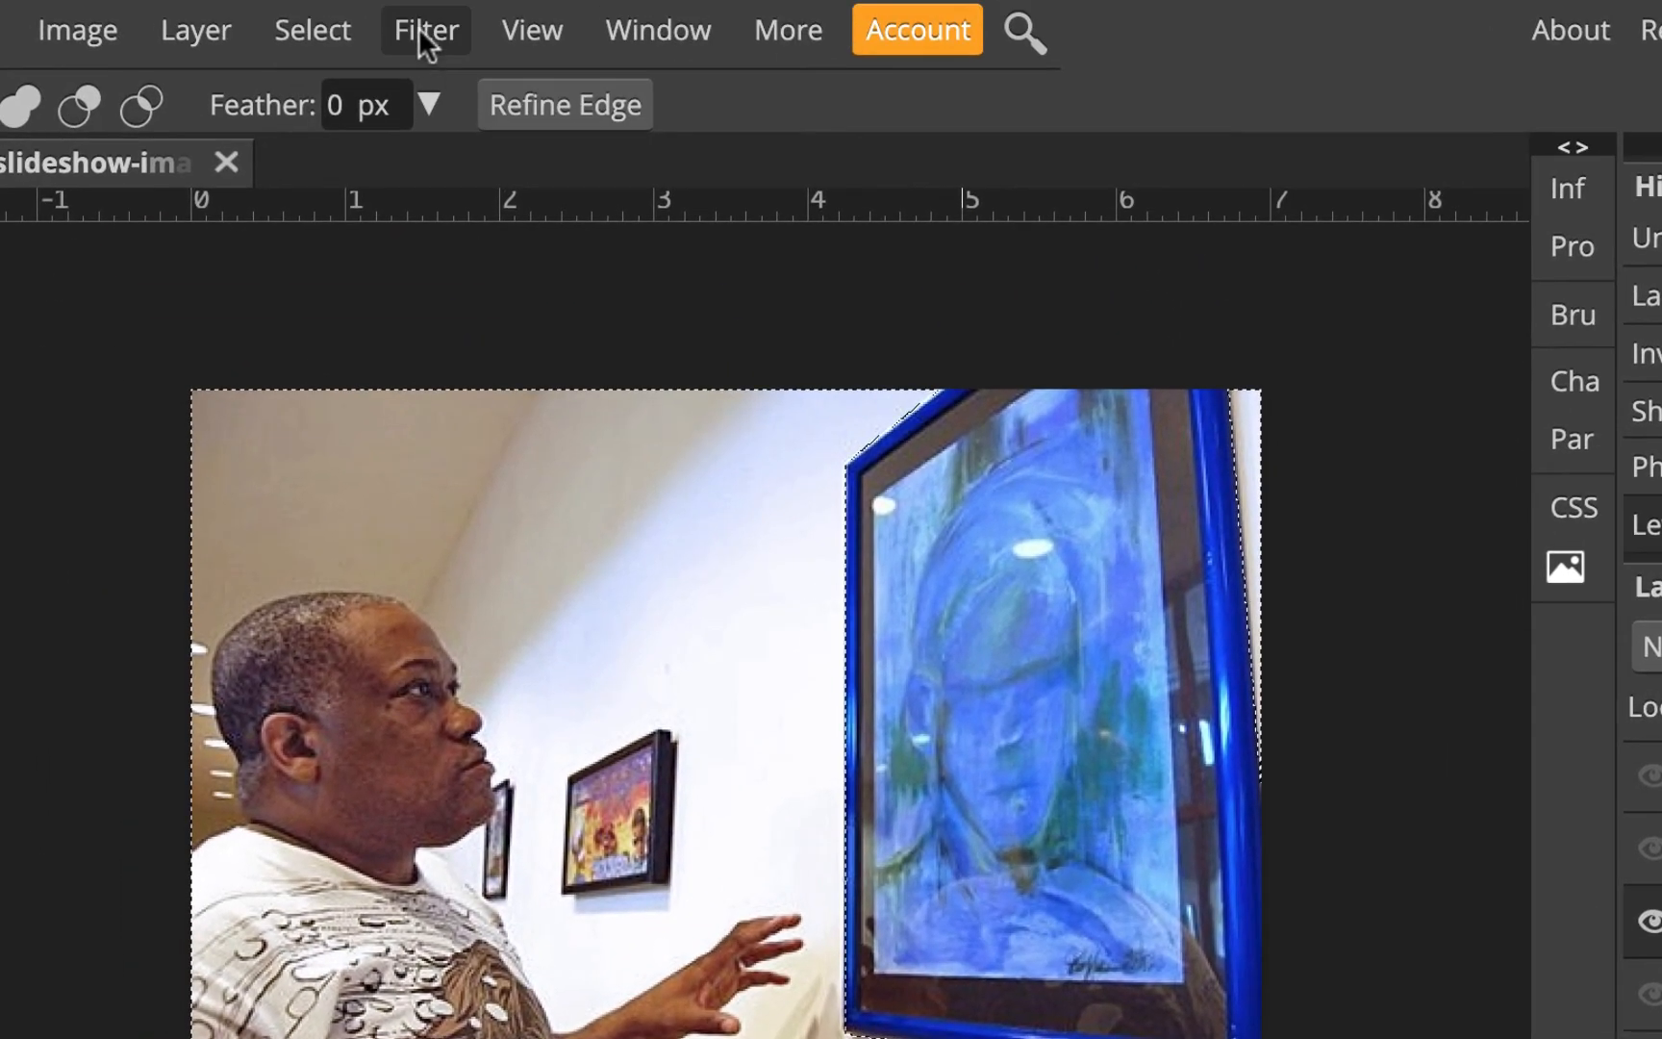
Apply Unsharp Mask with Amount 46% and Radius 0.9 px
click(423, 32)
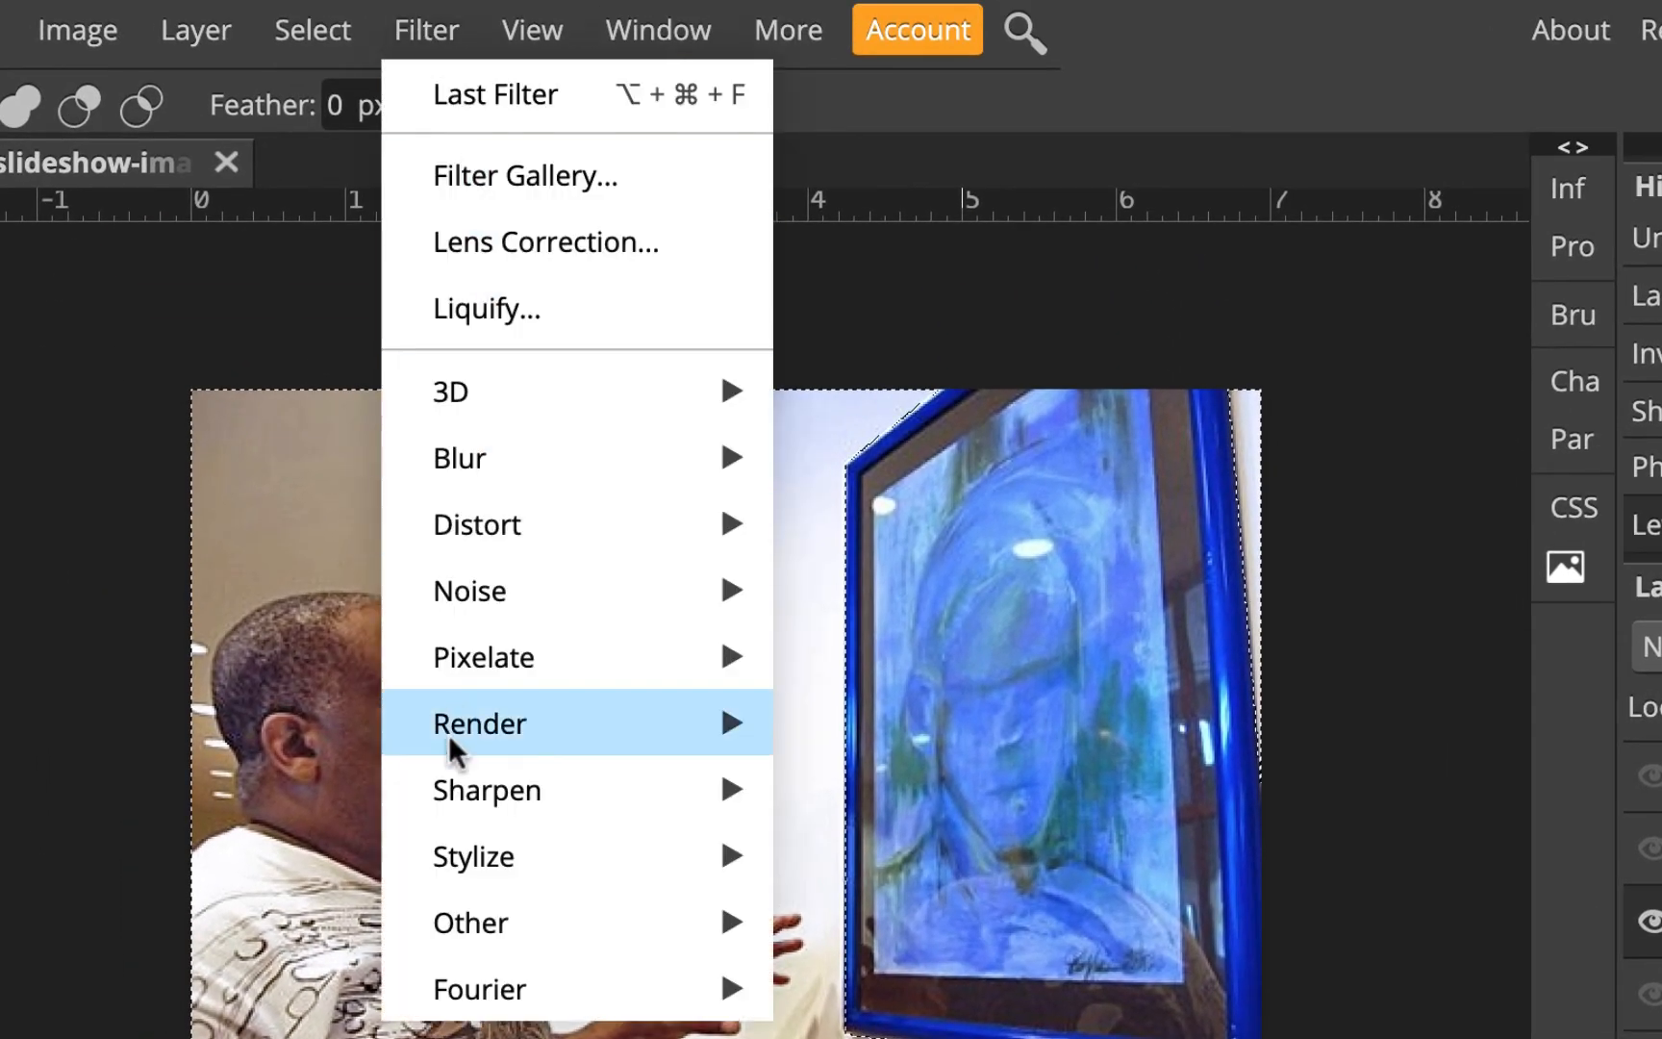
mouse_move(449, 798)
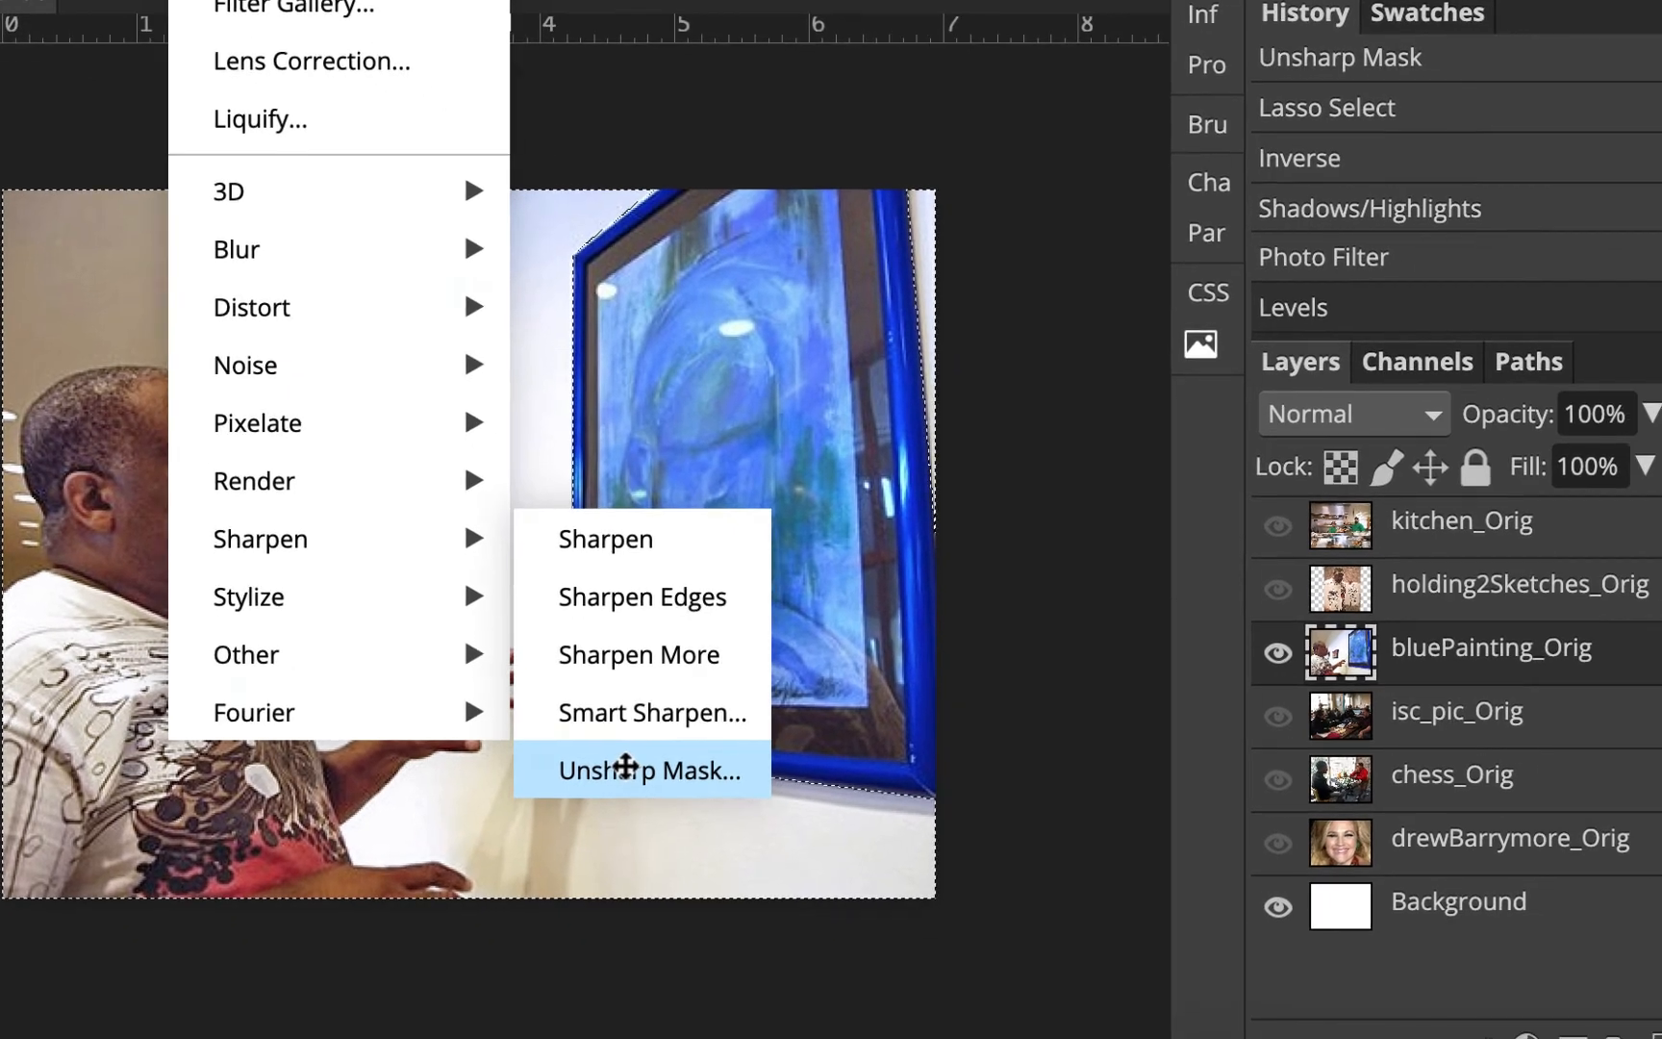
click(623, 764)
drag(1228, 300, 1180, 308)
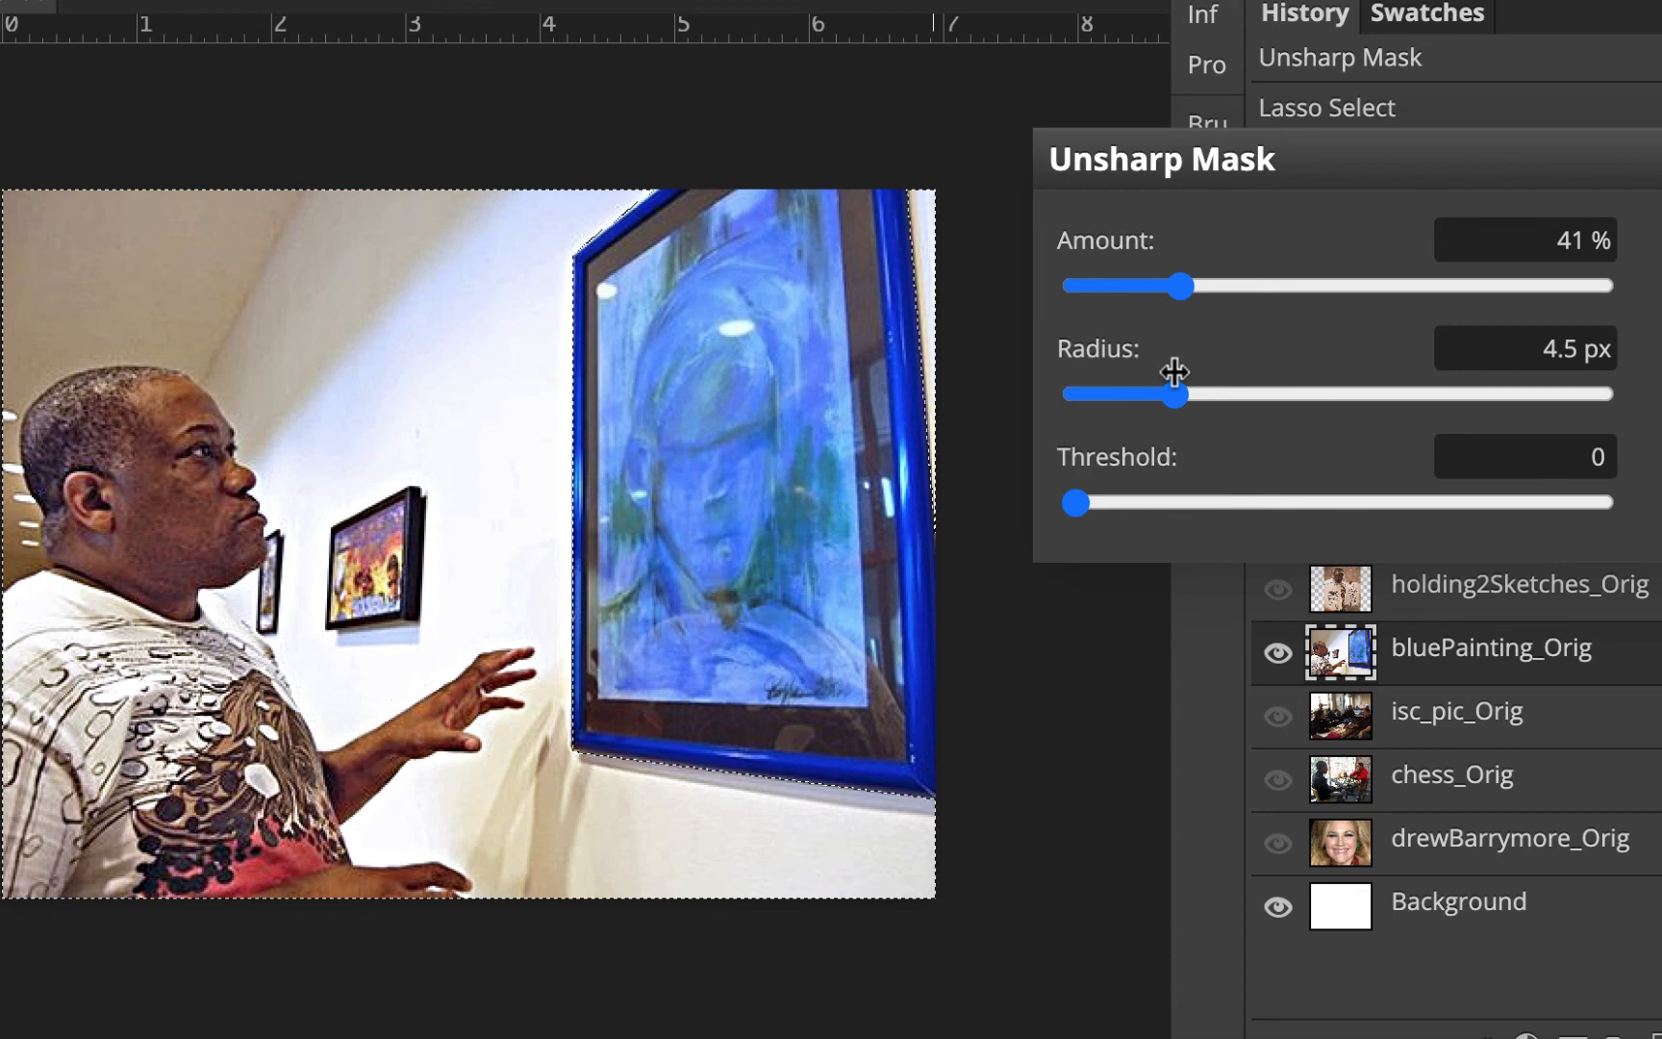
drag(1164, 394, 1107, 407)
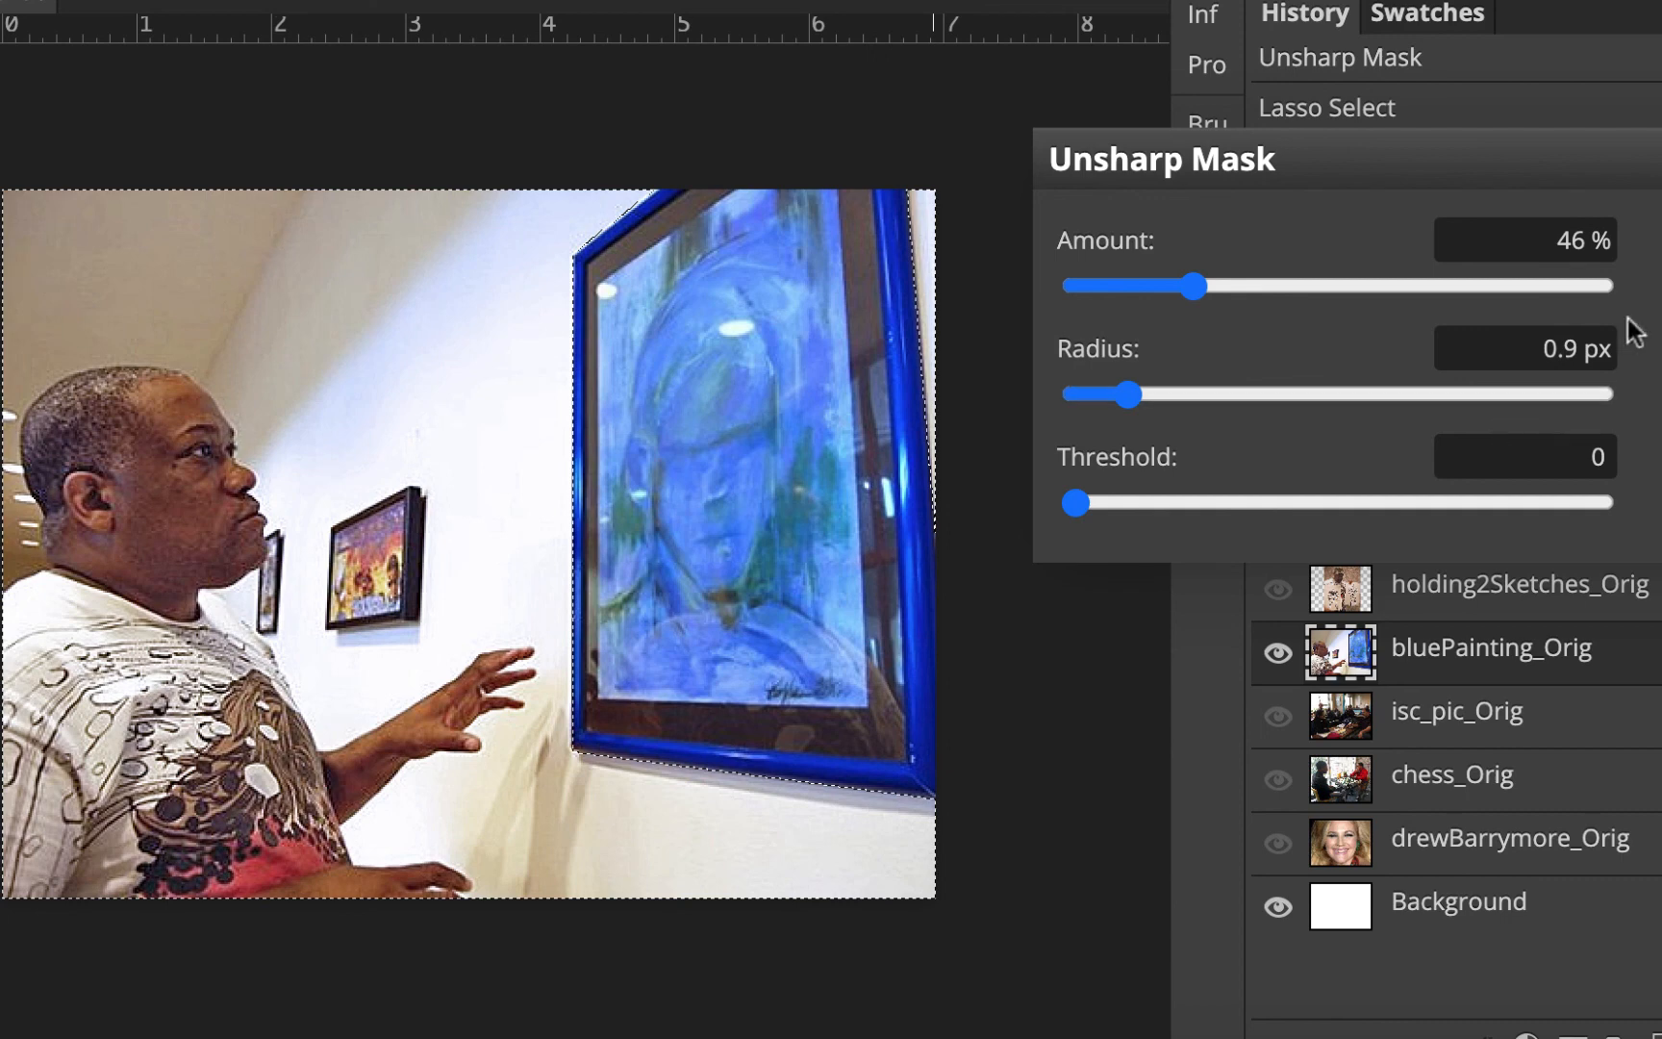
click(1660, 243)
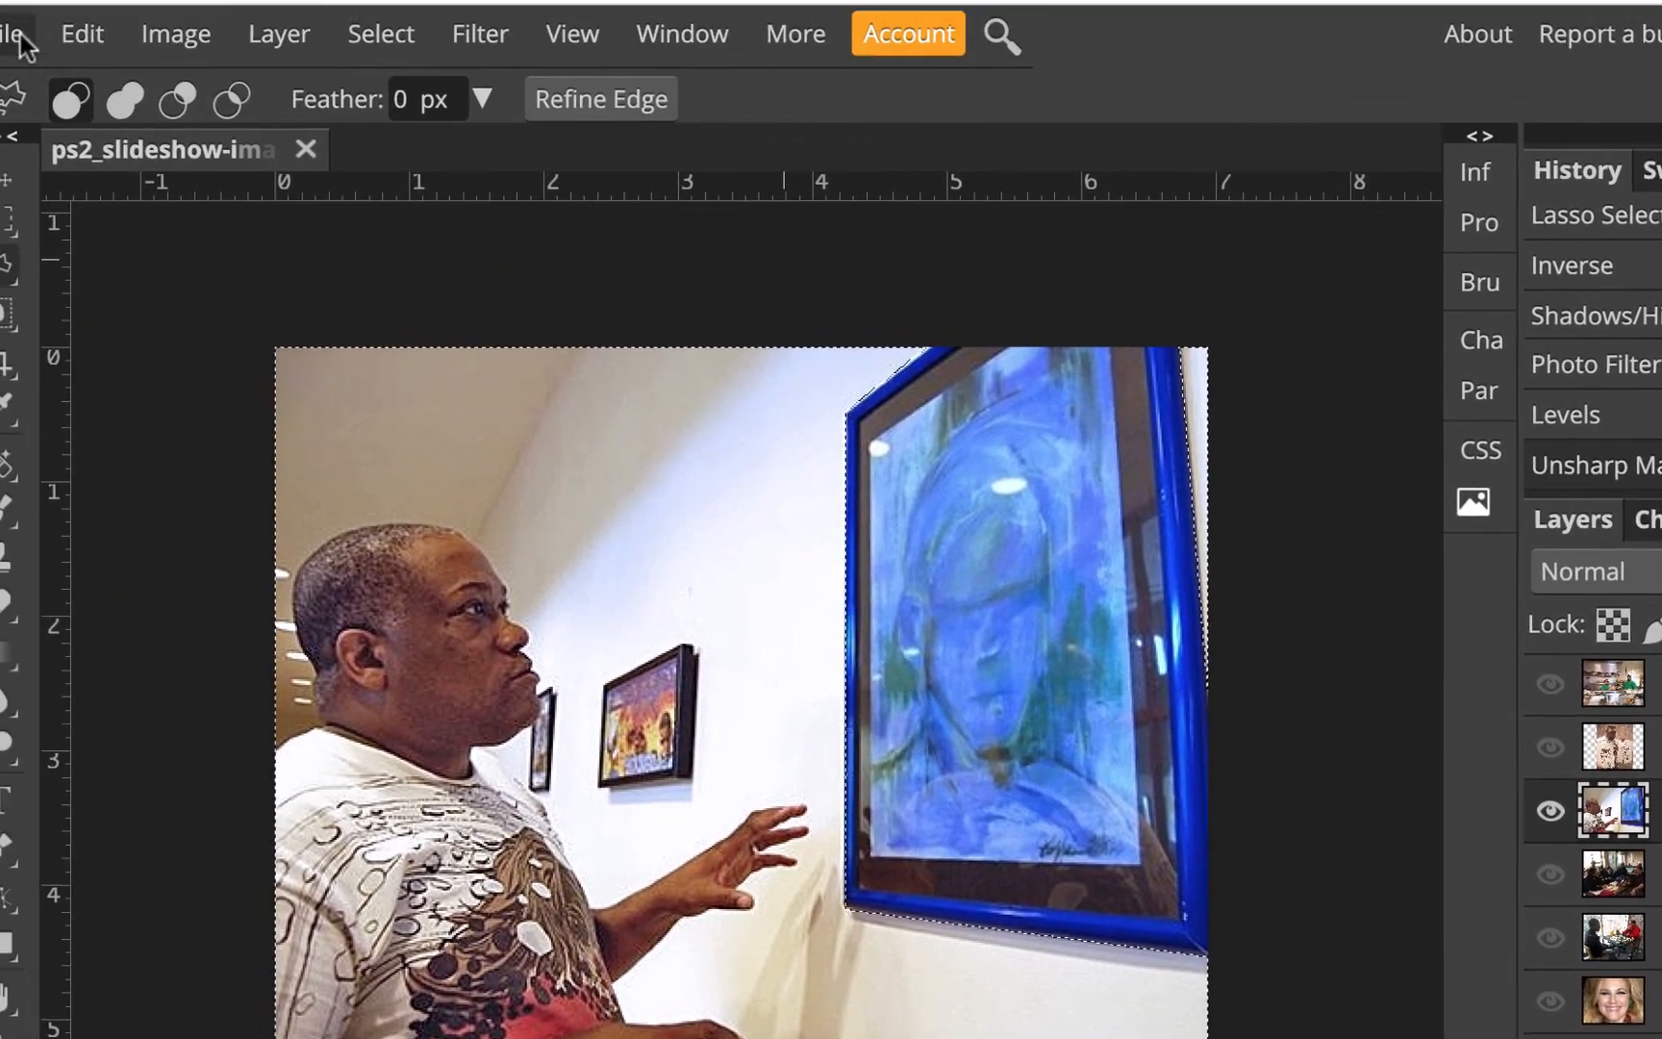
Save the document to Google Drive
click(50, 54)
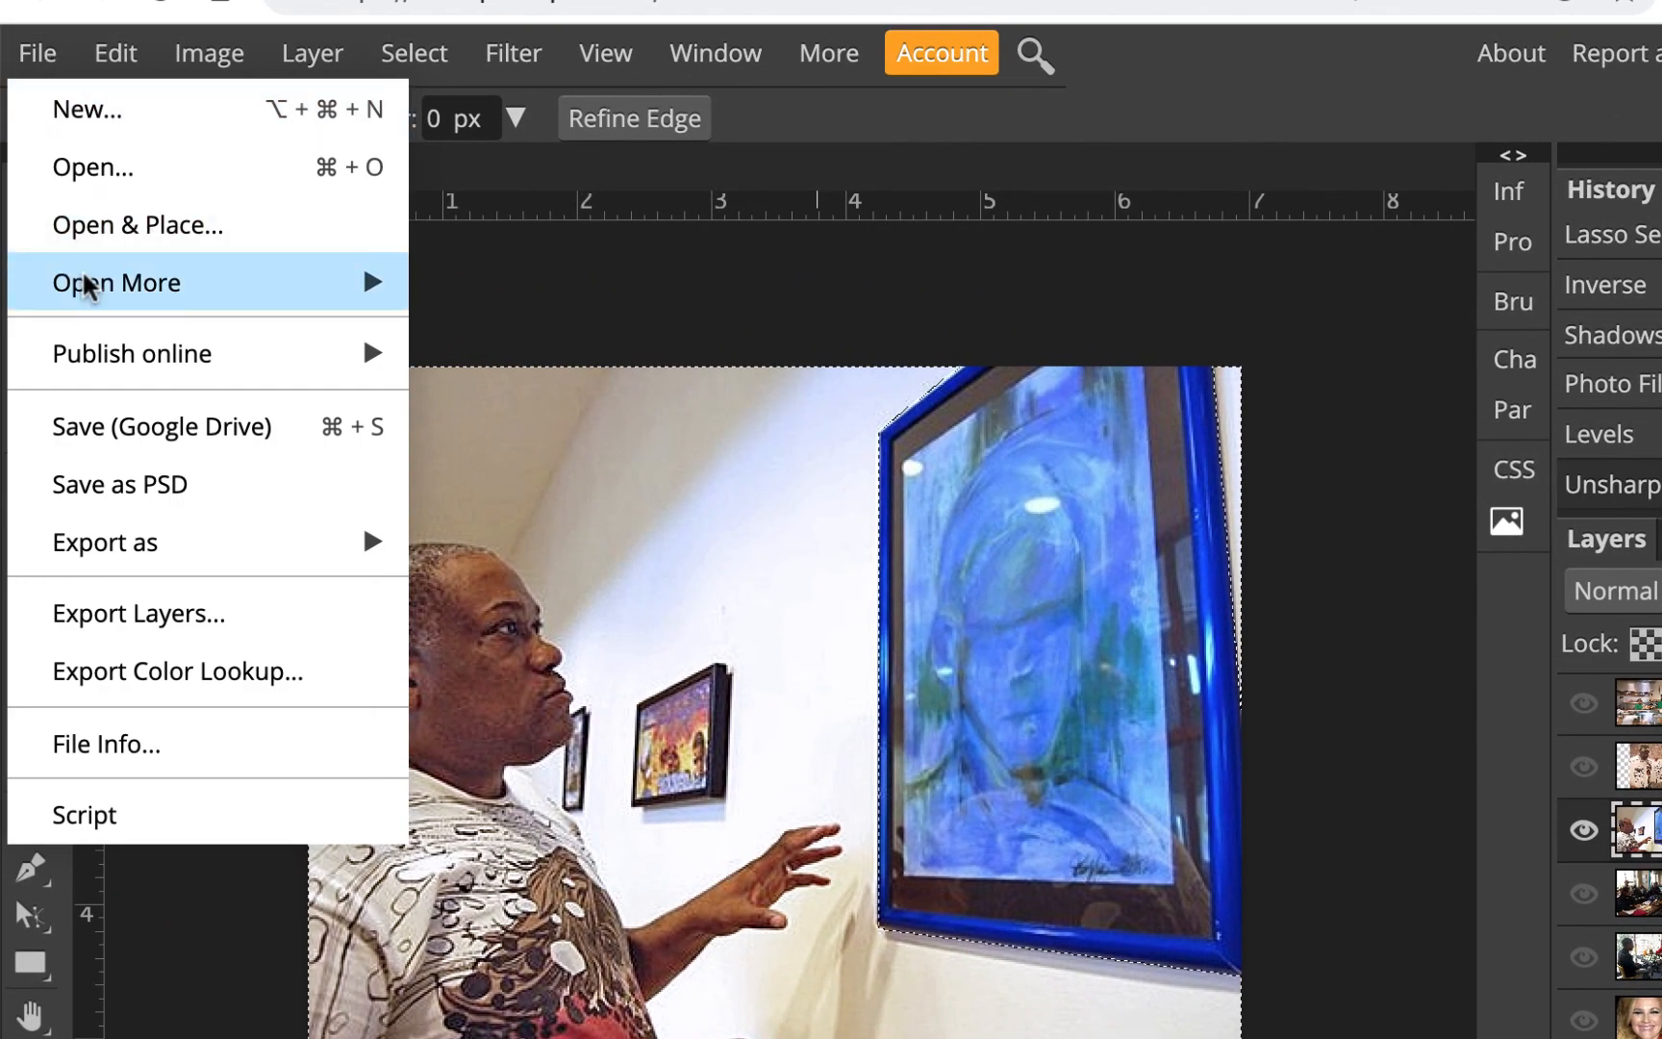
click(126, 423)
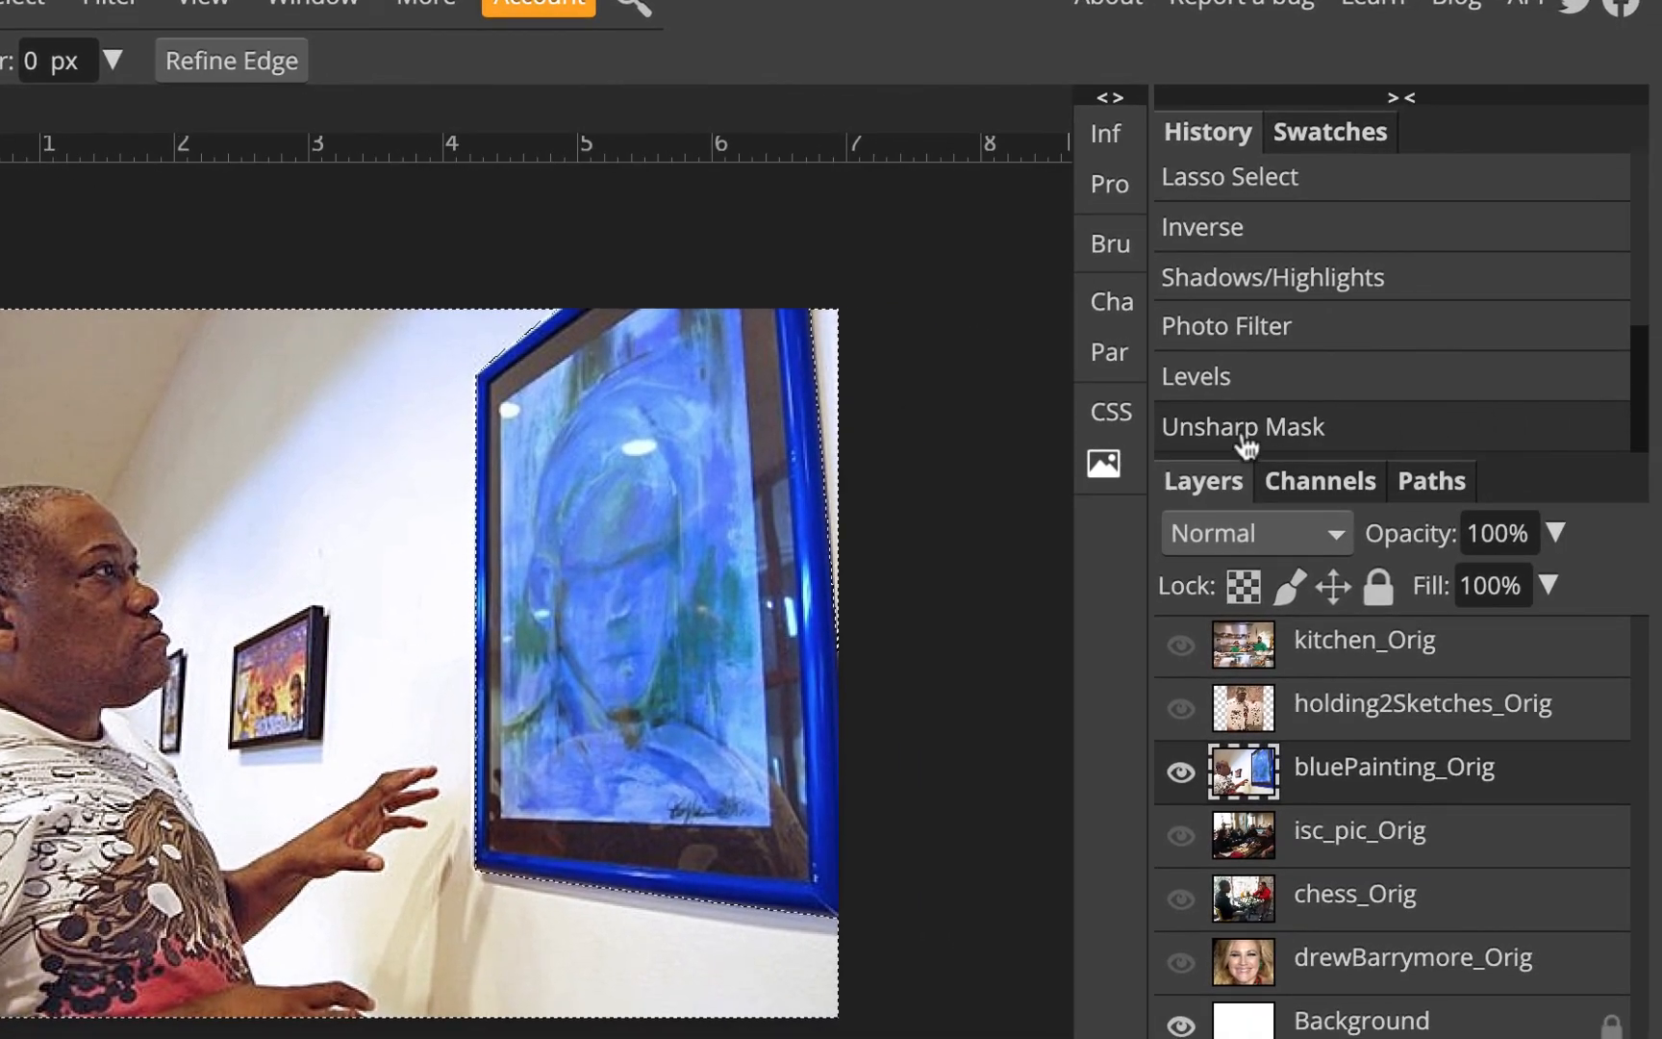
Step back in history to the Levels state, removing the Unsharp Mask, and deselect
click(1297, 385)
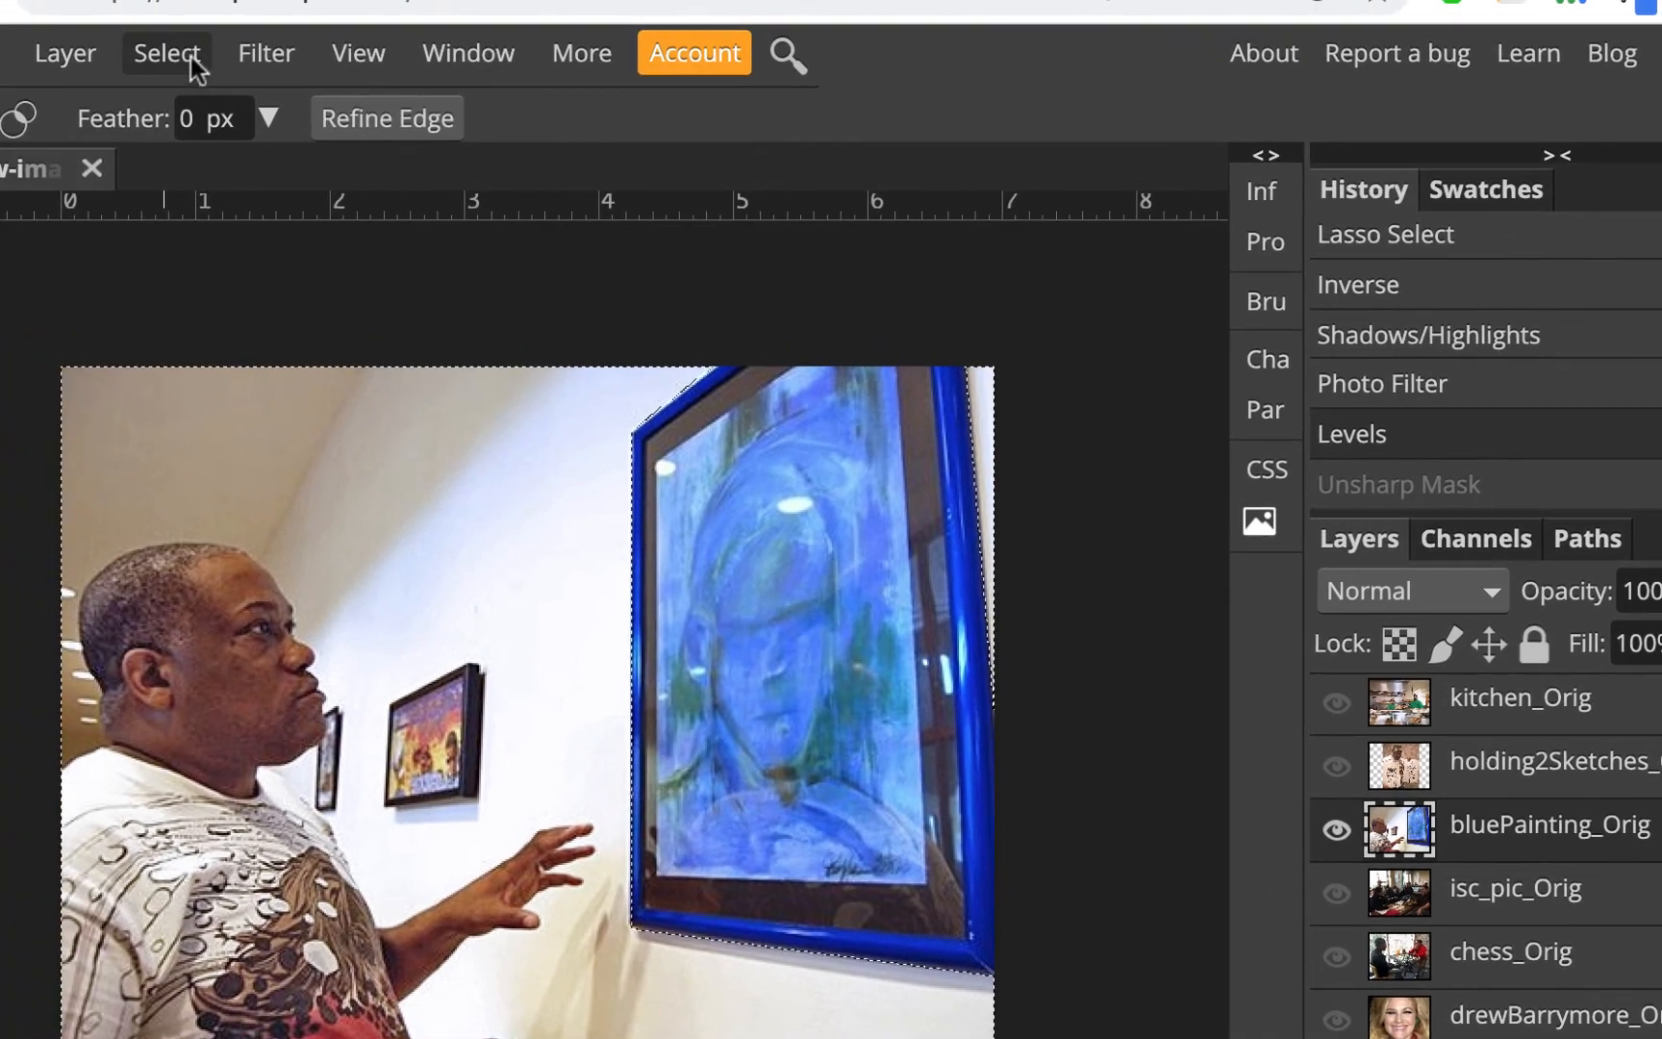
click(190, 57)
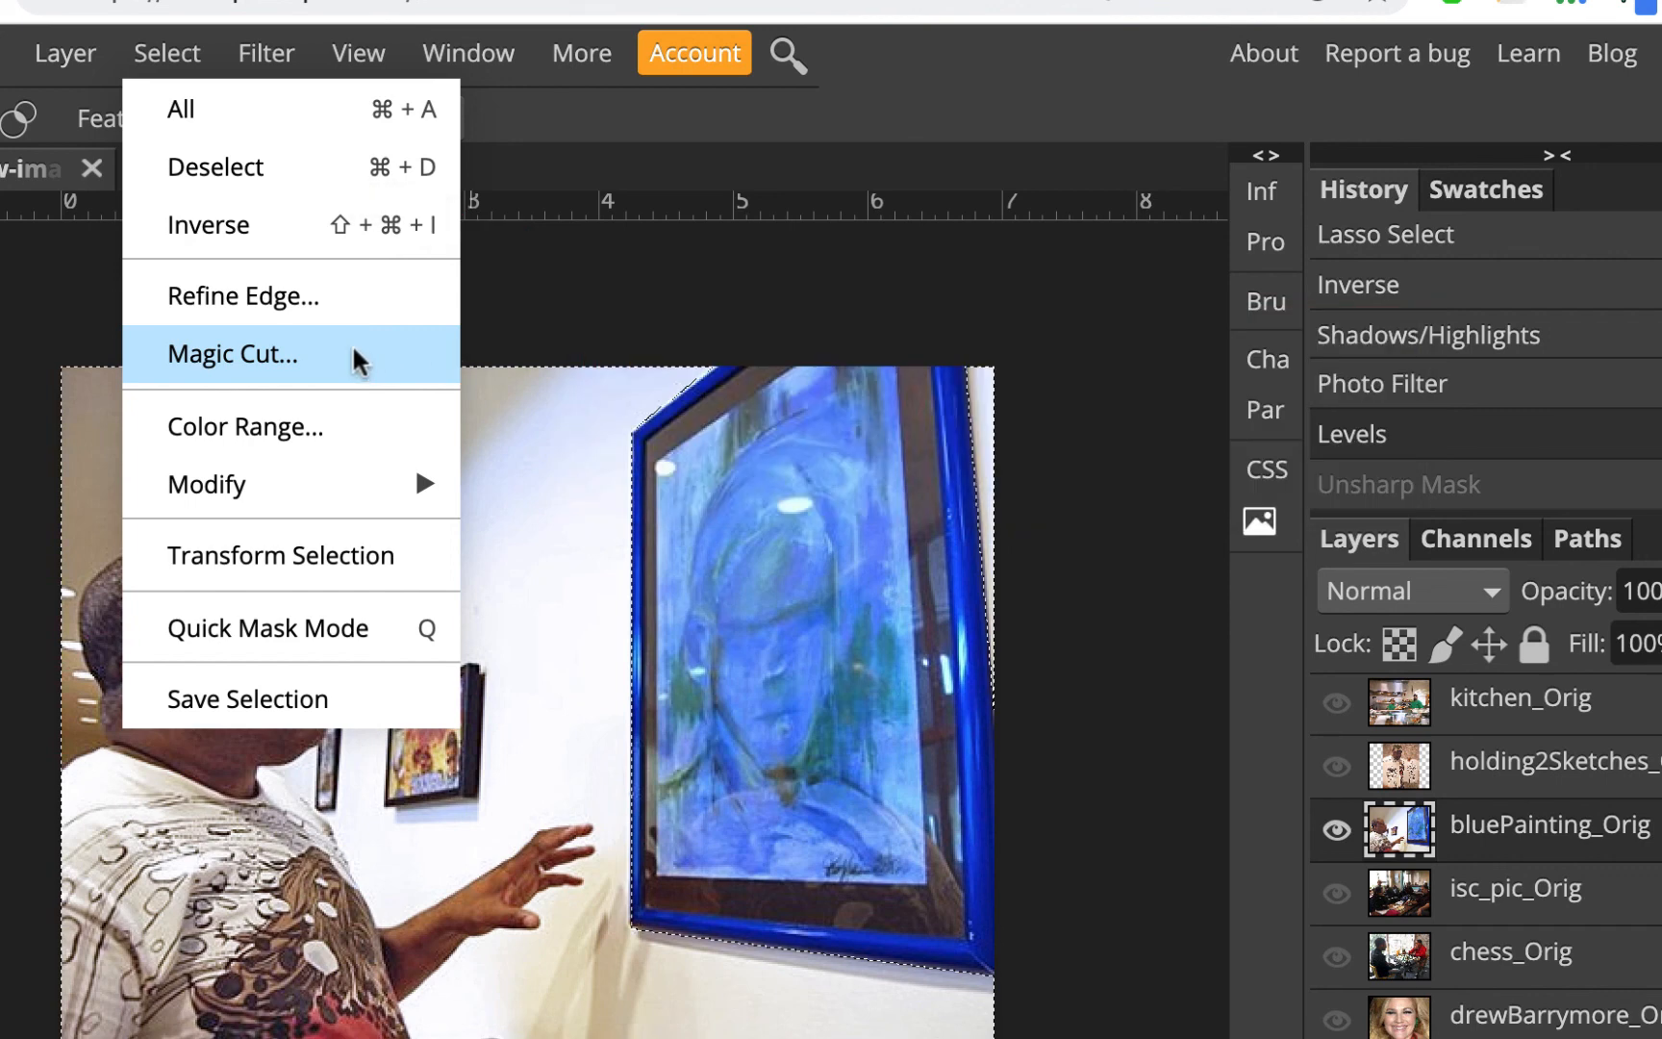
click(269, 169)
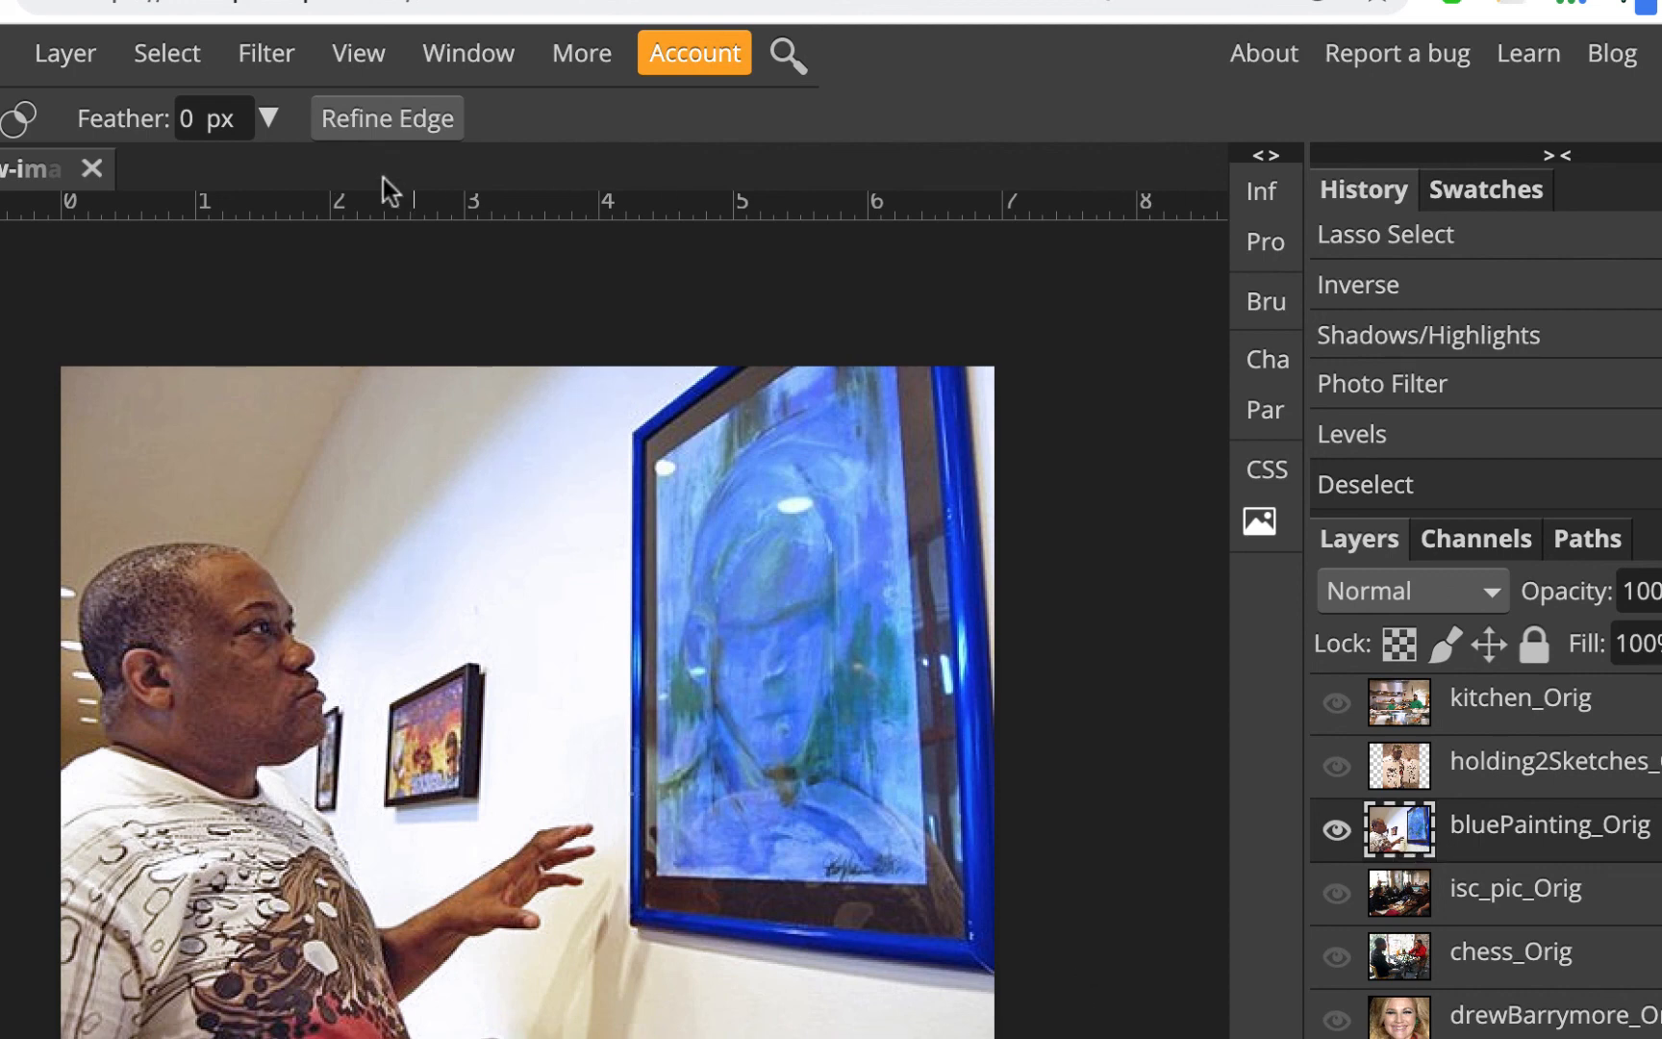
Apply Unsharp Mask to the whole layer with Radius 0.8 px and Amount 41%
click(266, 54)
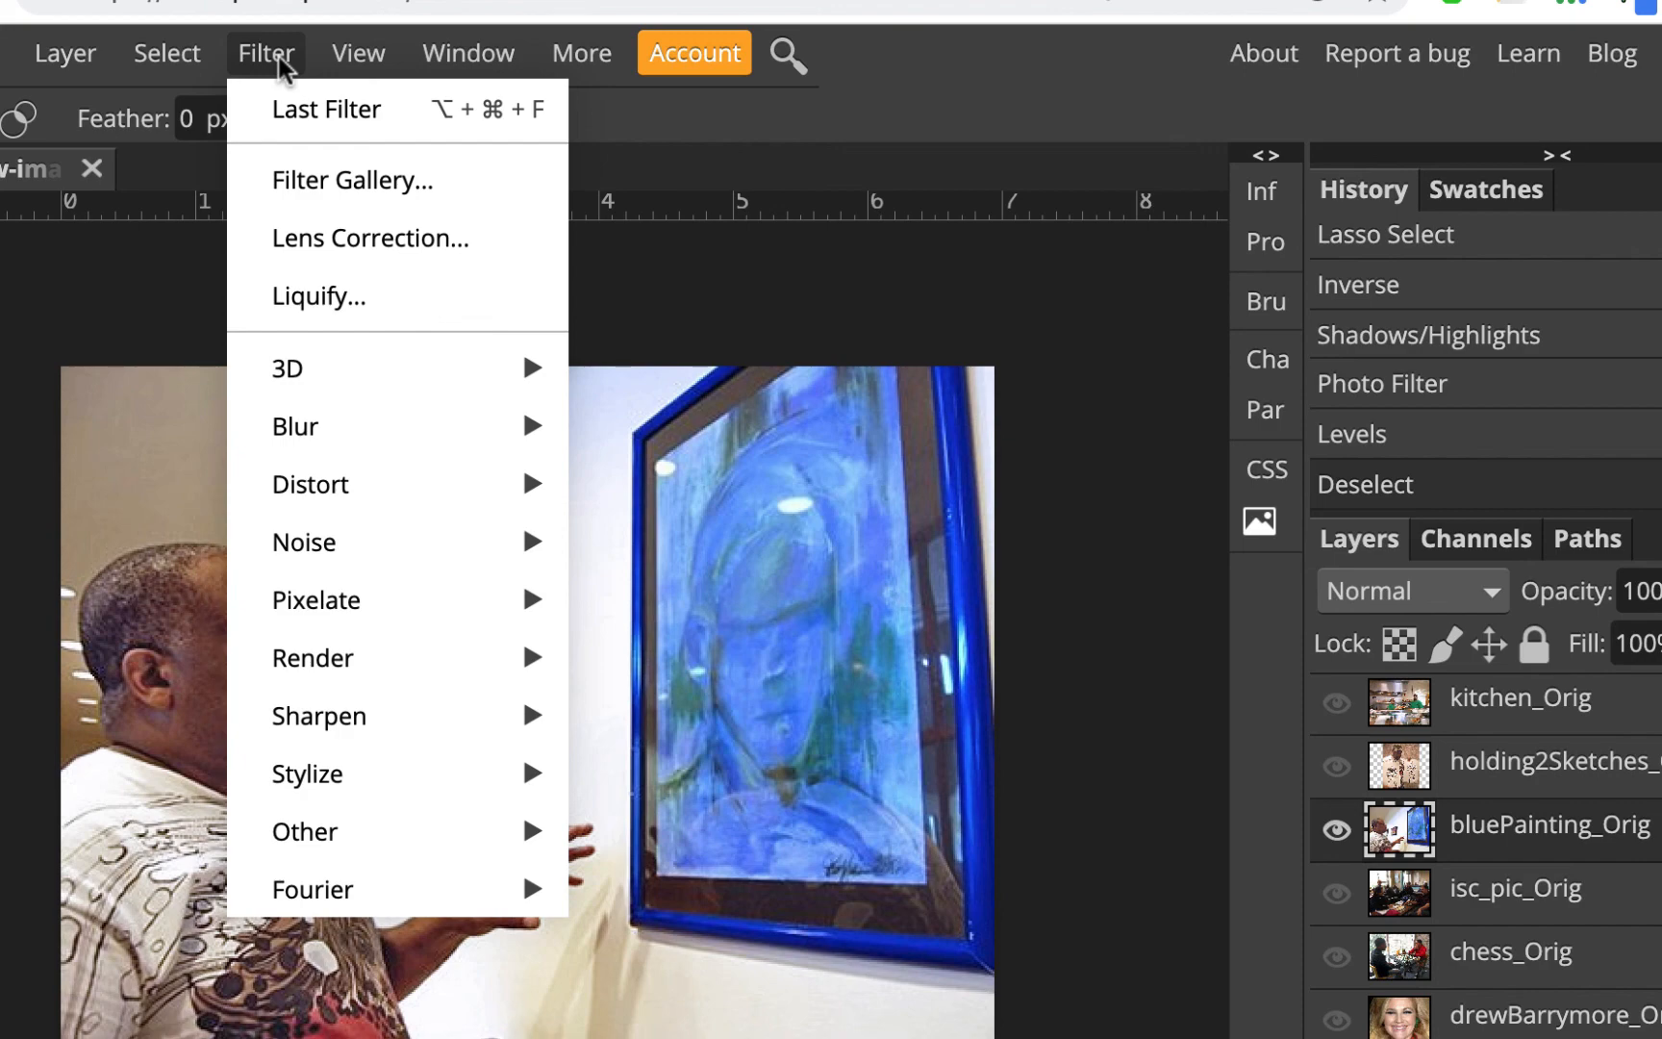
mouse_move(389, 717)
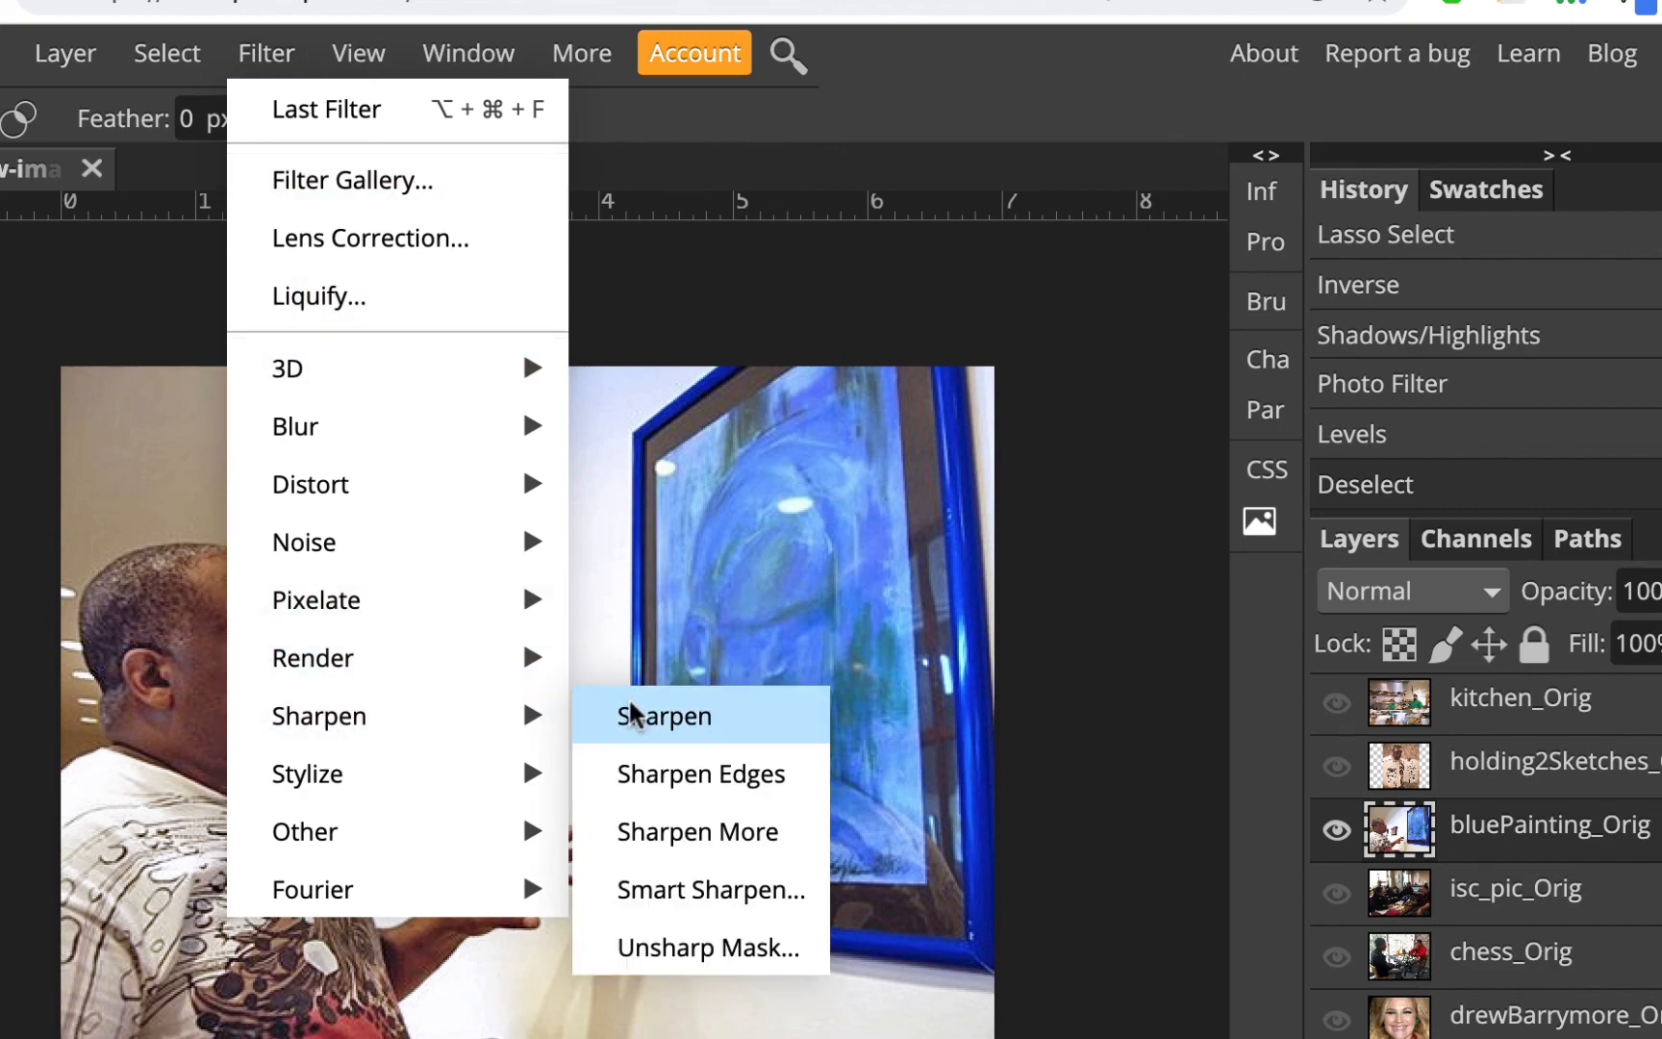
click(705, 947)
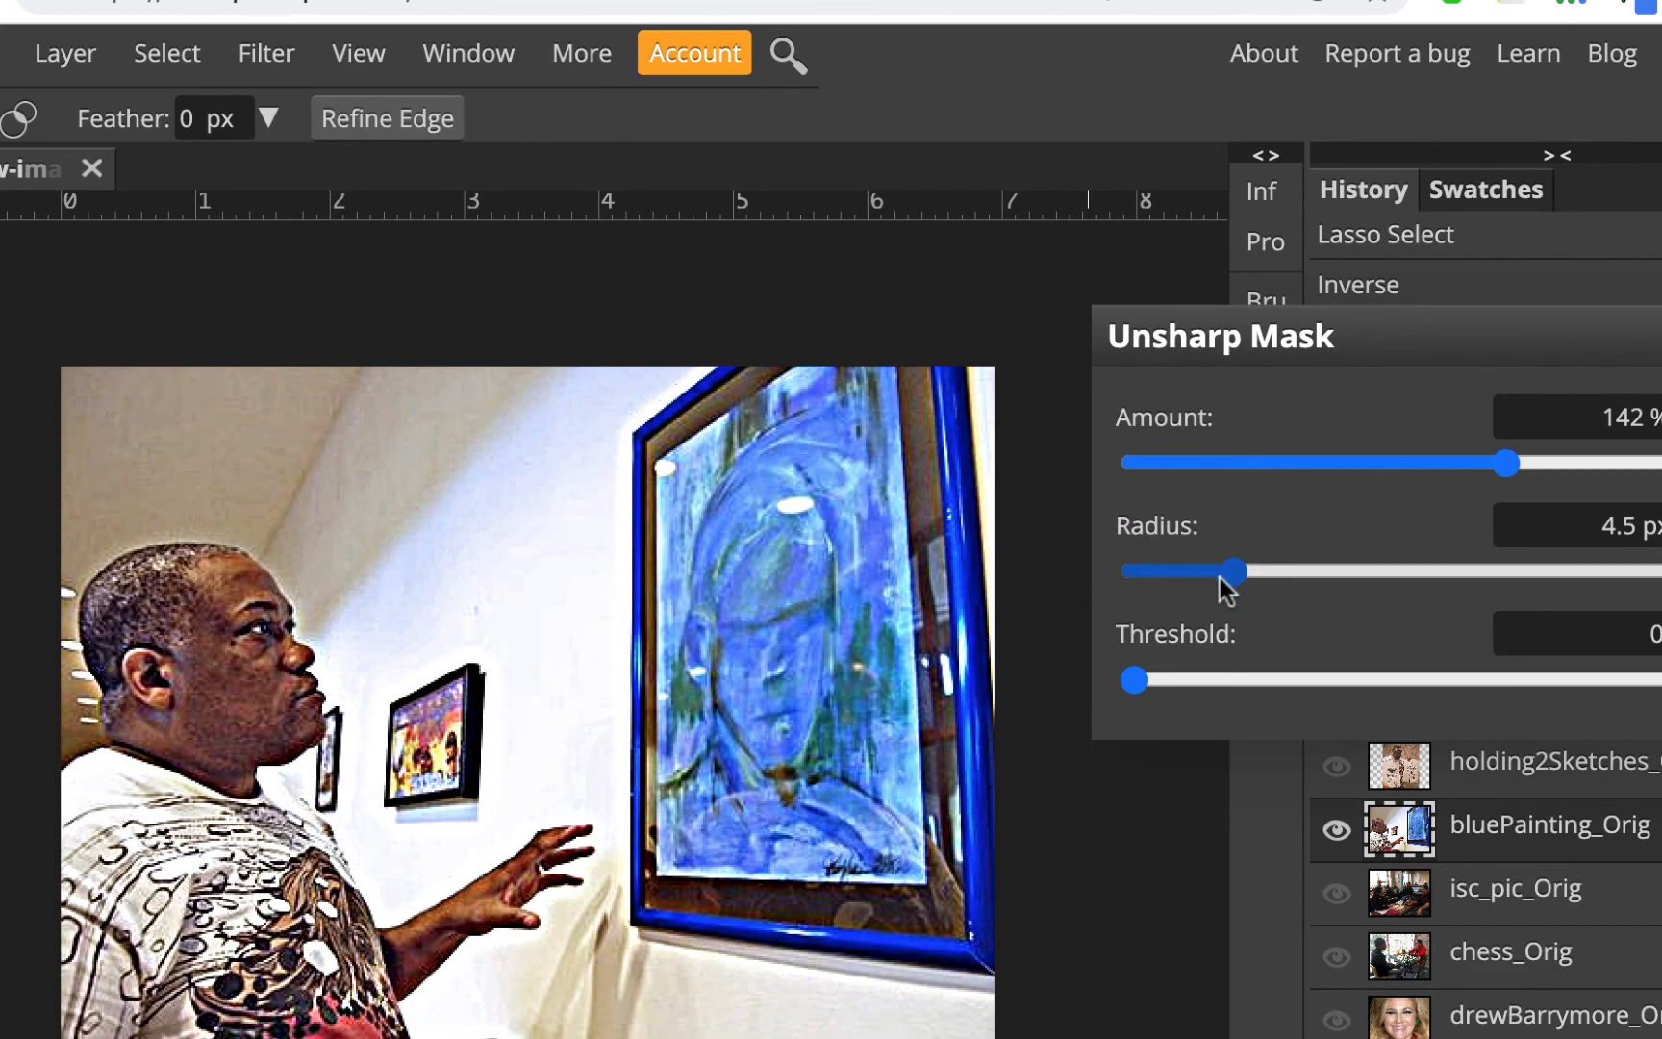
drag(1220, 576, 1174, 589)
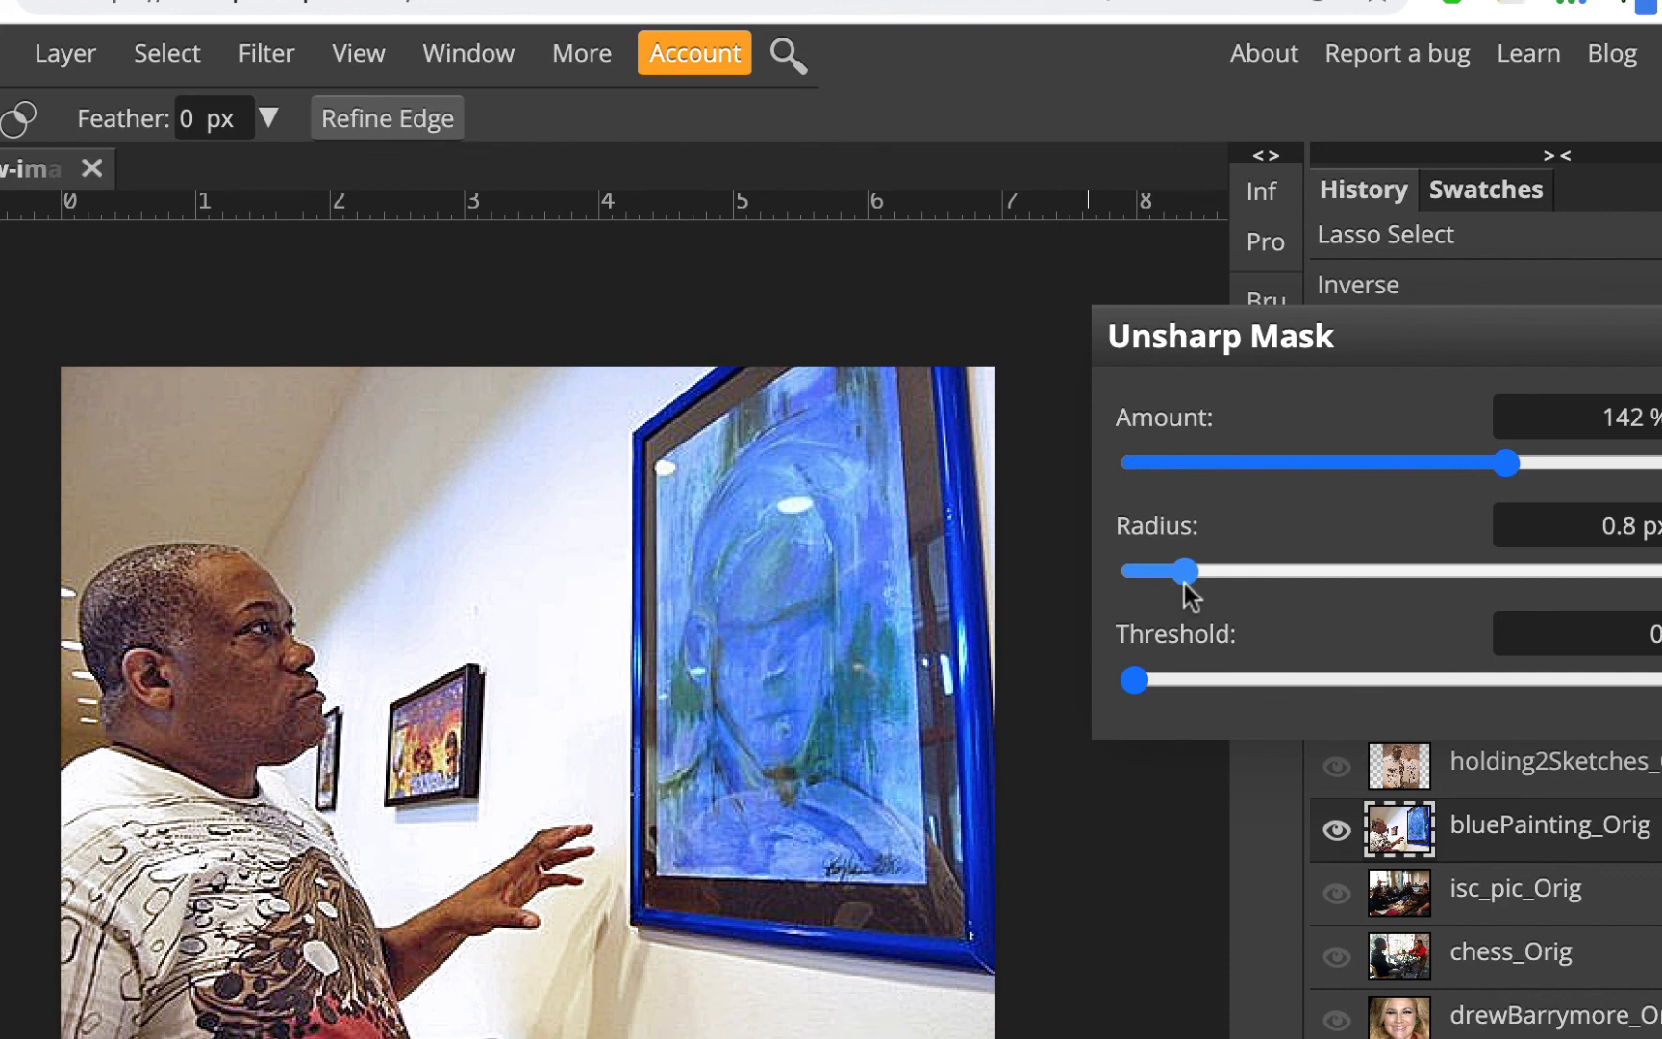
drag(1509, 473, 1239, 476)
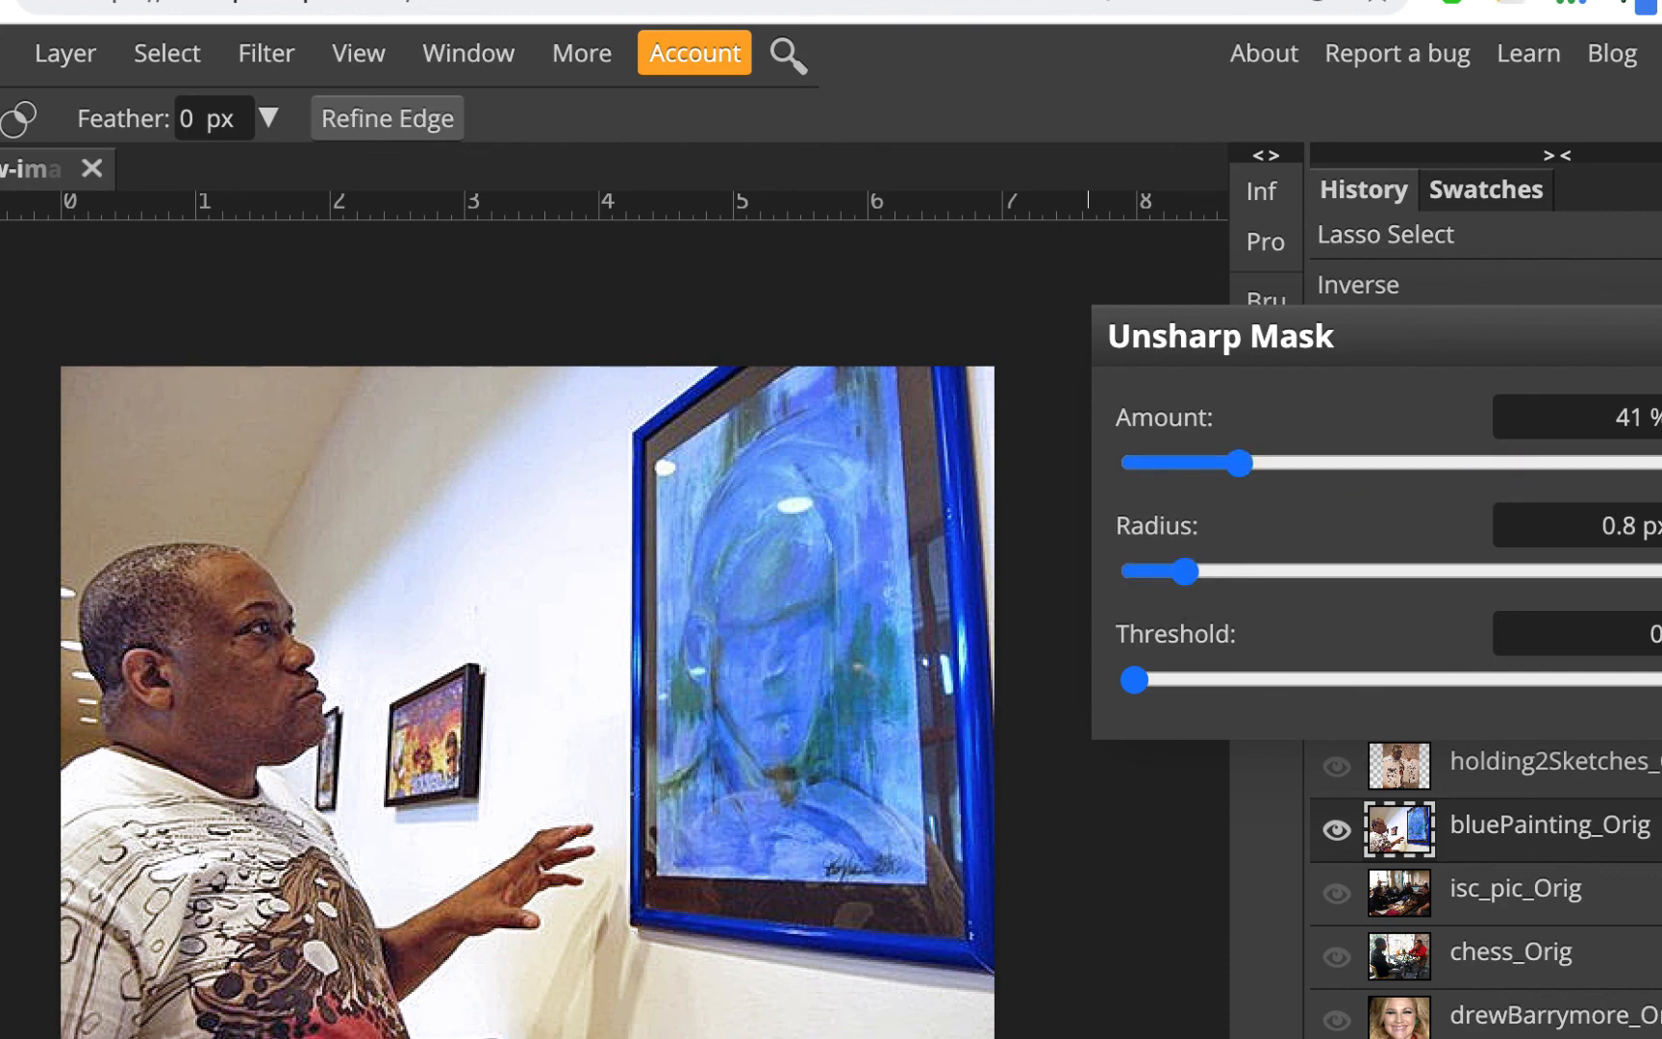
key(Return)
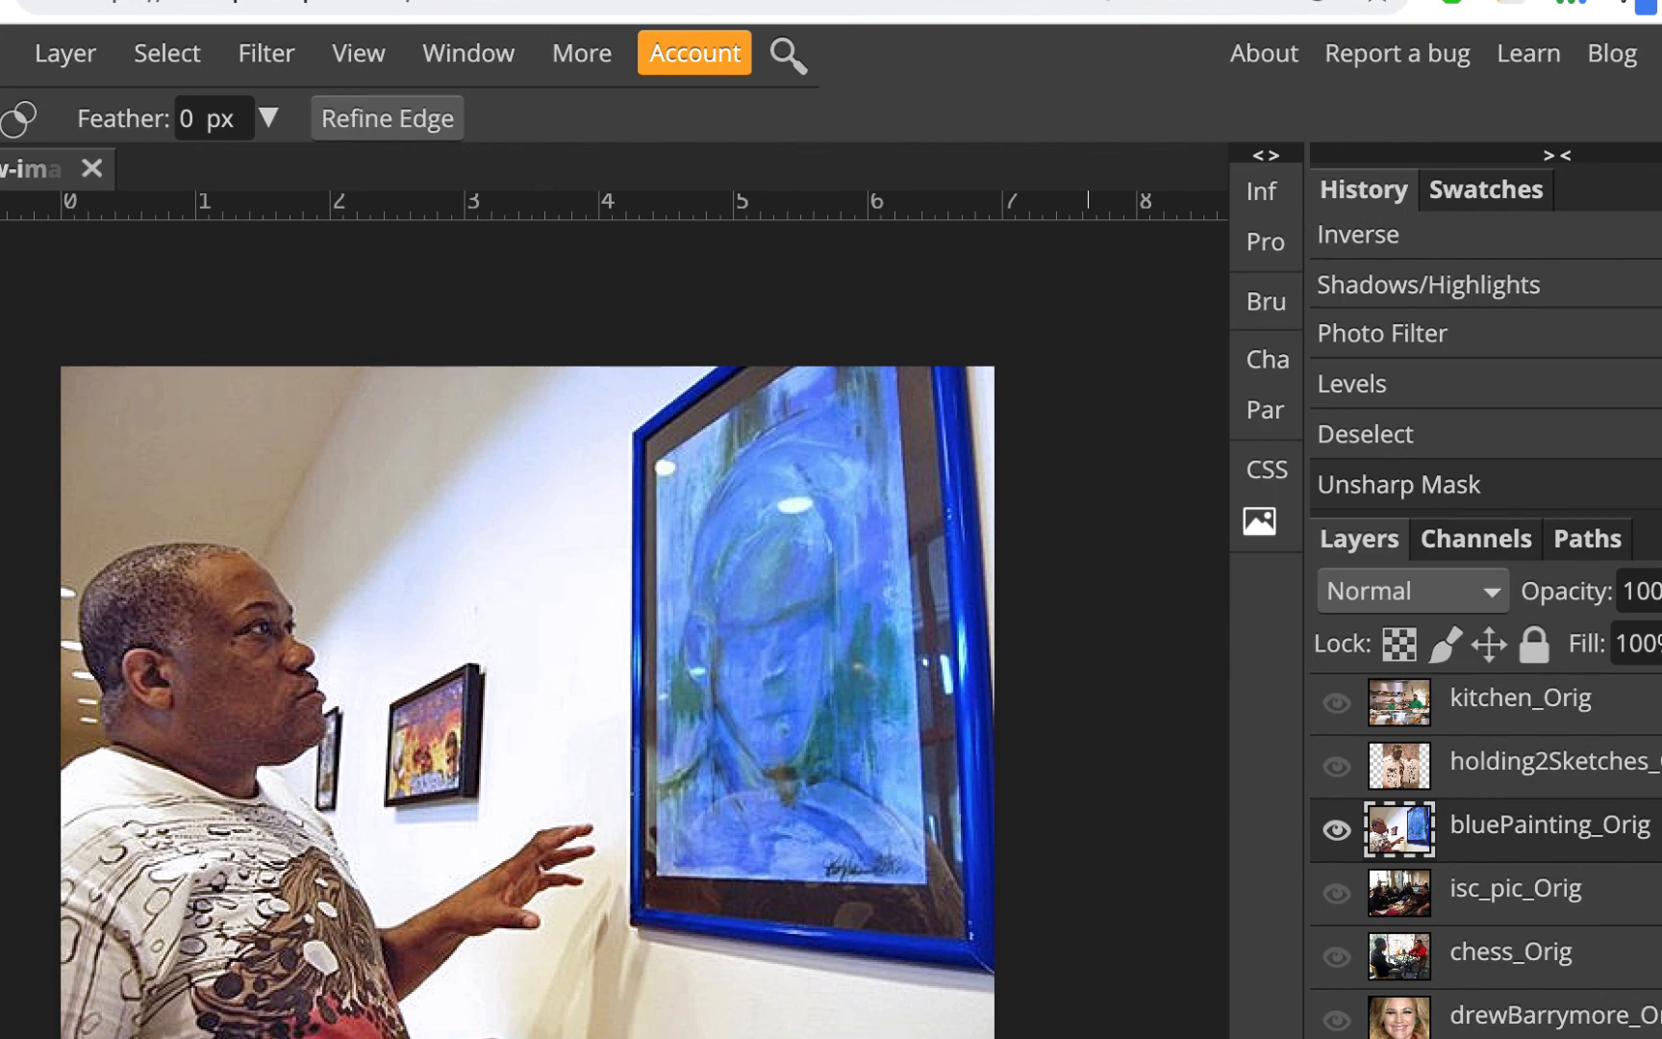
Hide the bluePainting_Orig layer, then show and select the isc_pic_Orig layer
click(1337, 833)
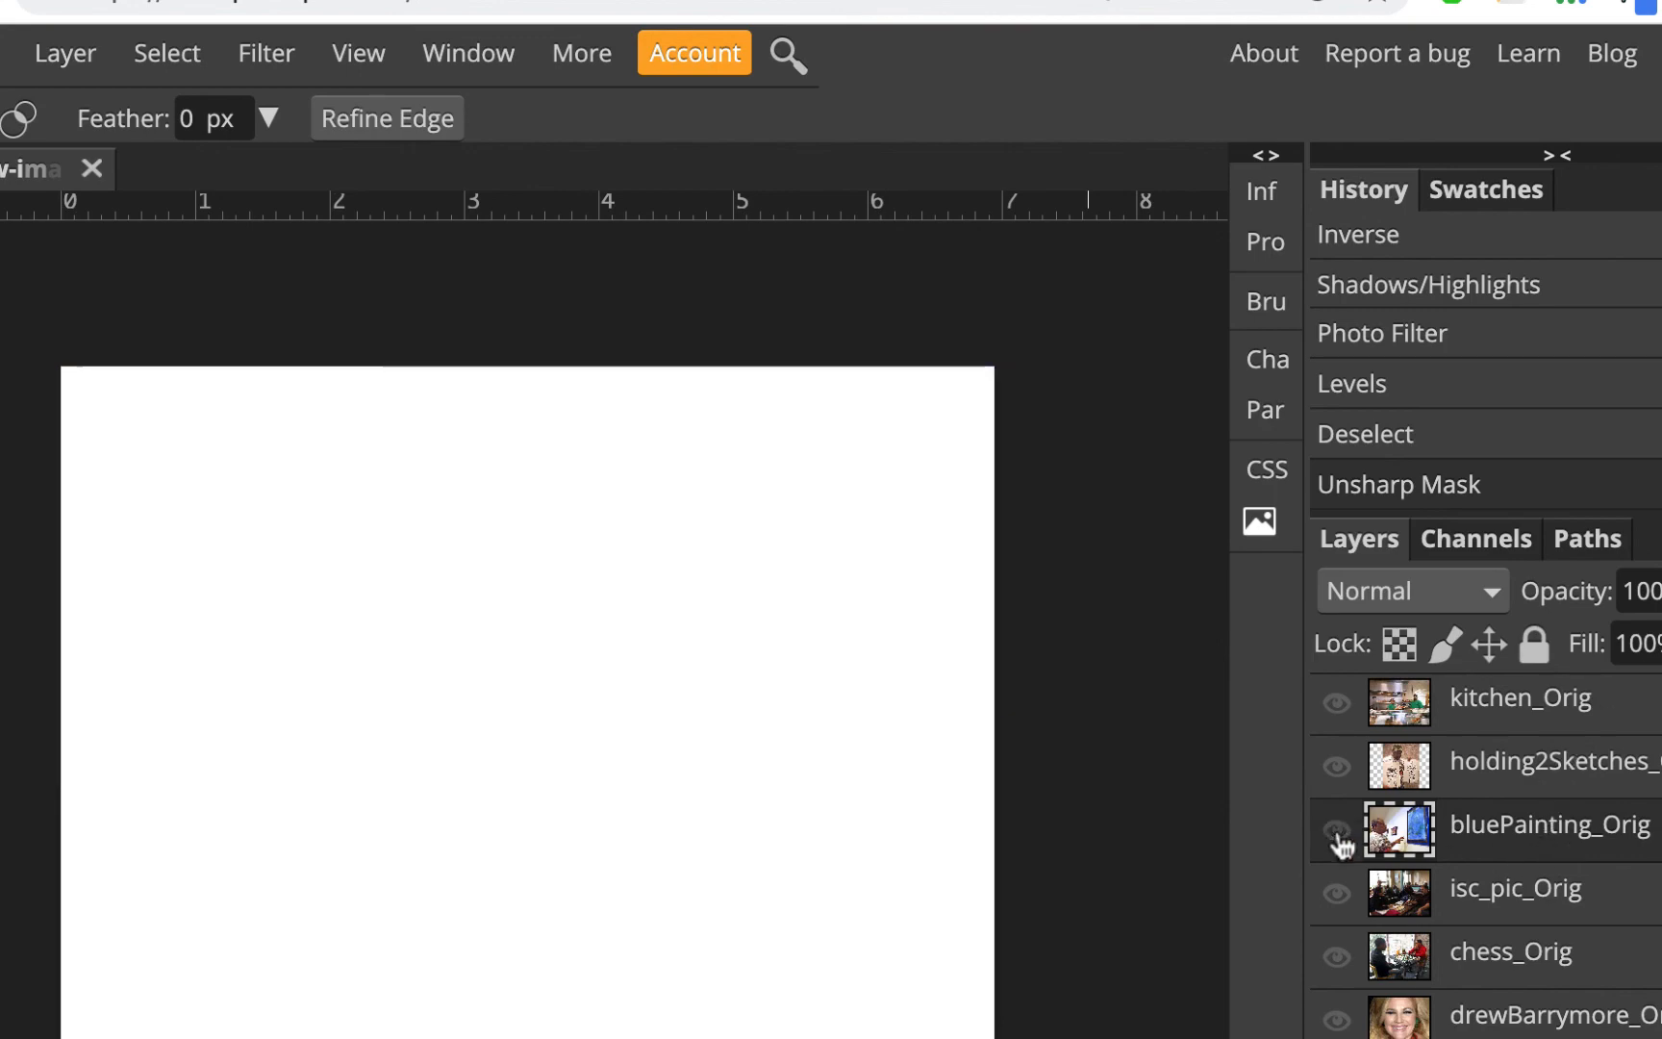
click(1337, 893)
click(1529, 902)
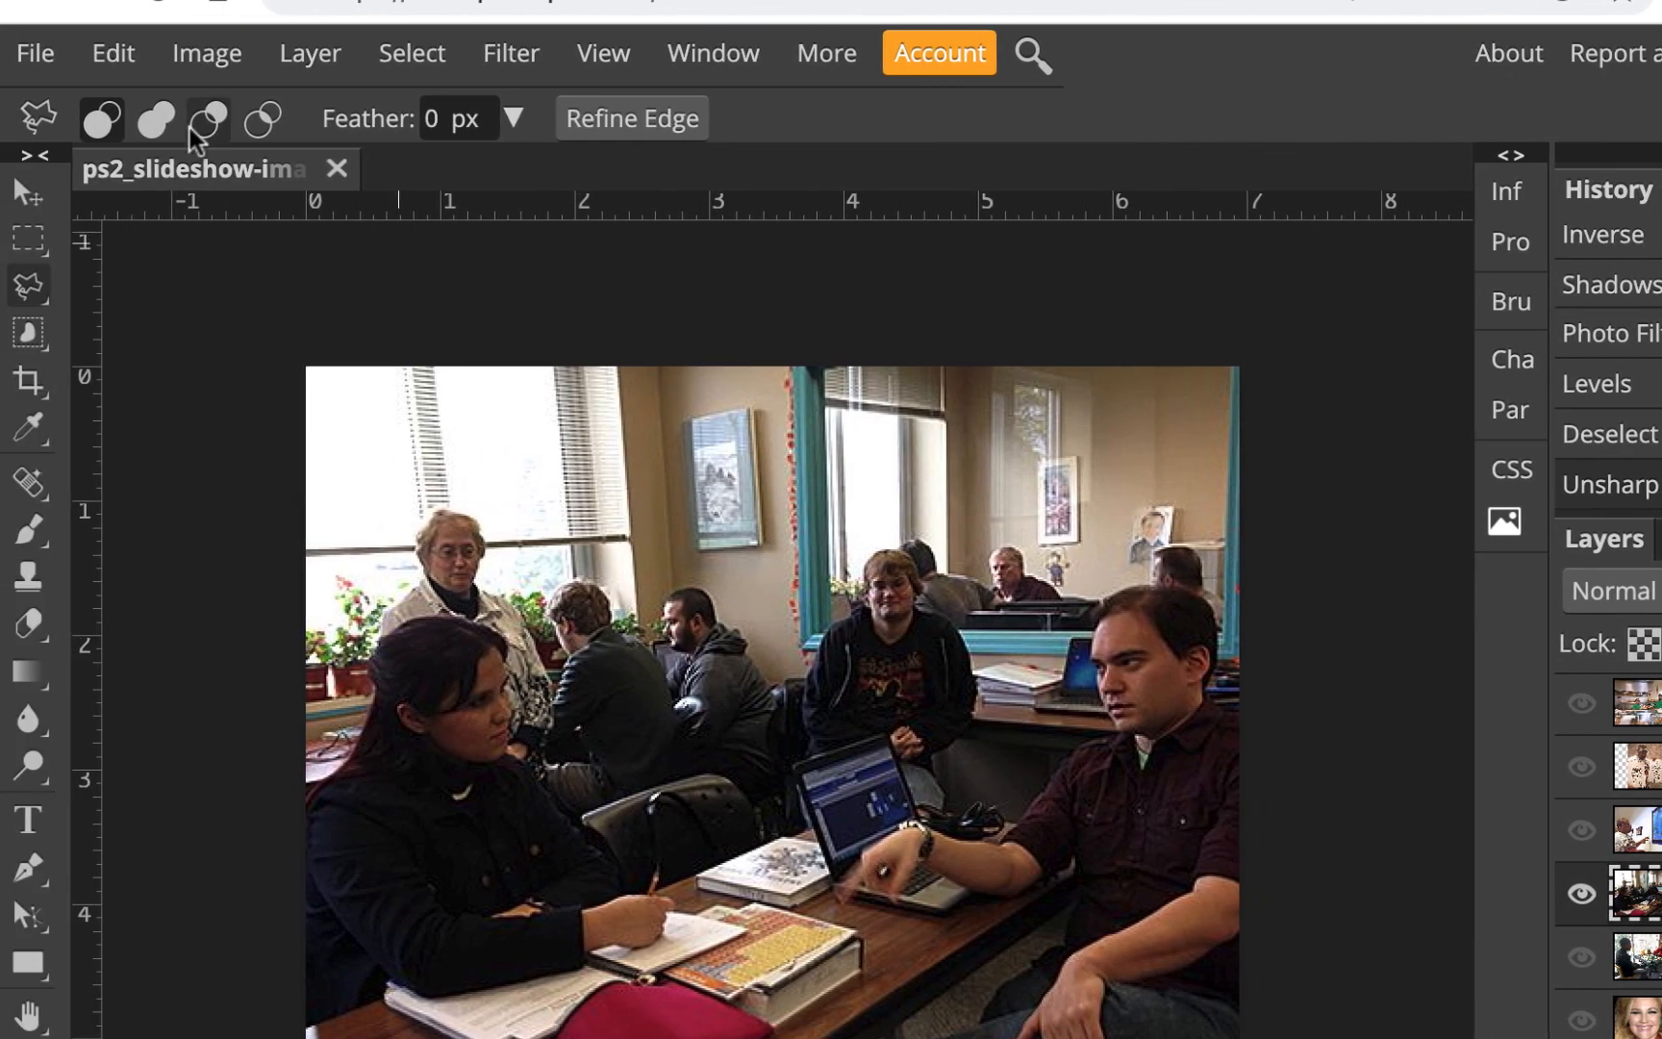
Save the document to Google Drive again
click(43, 54)
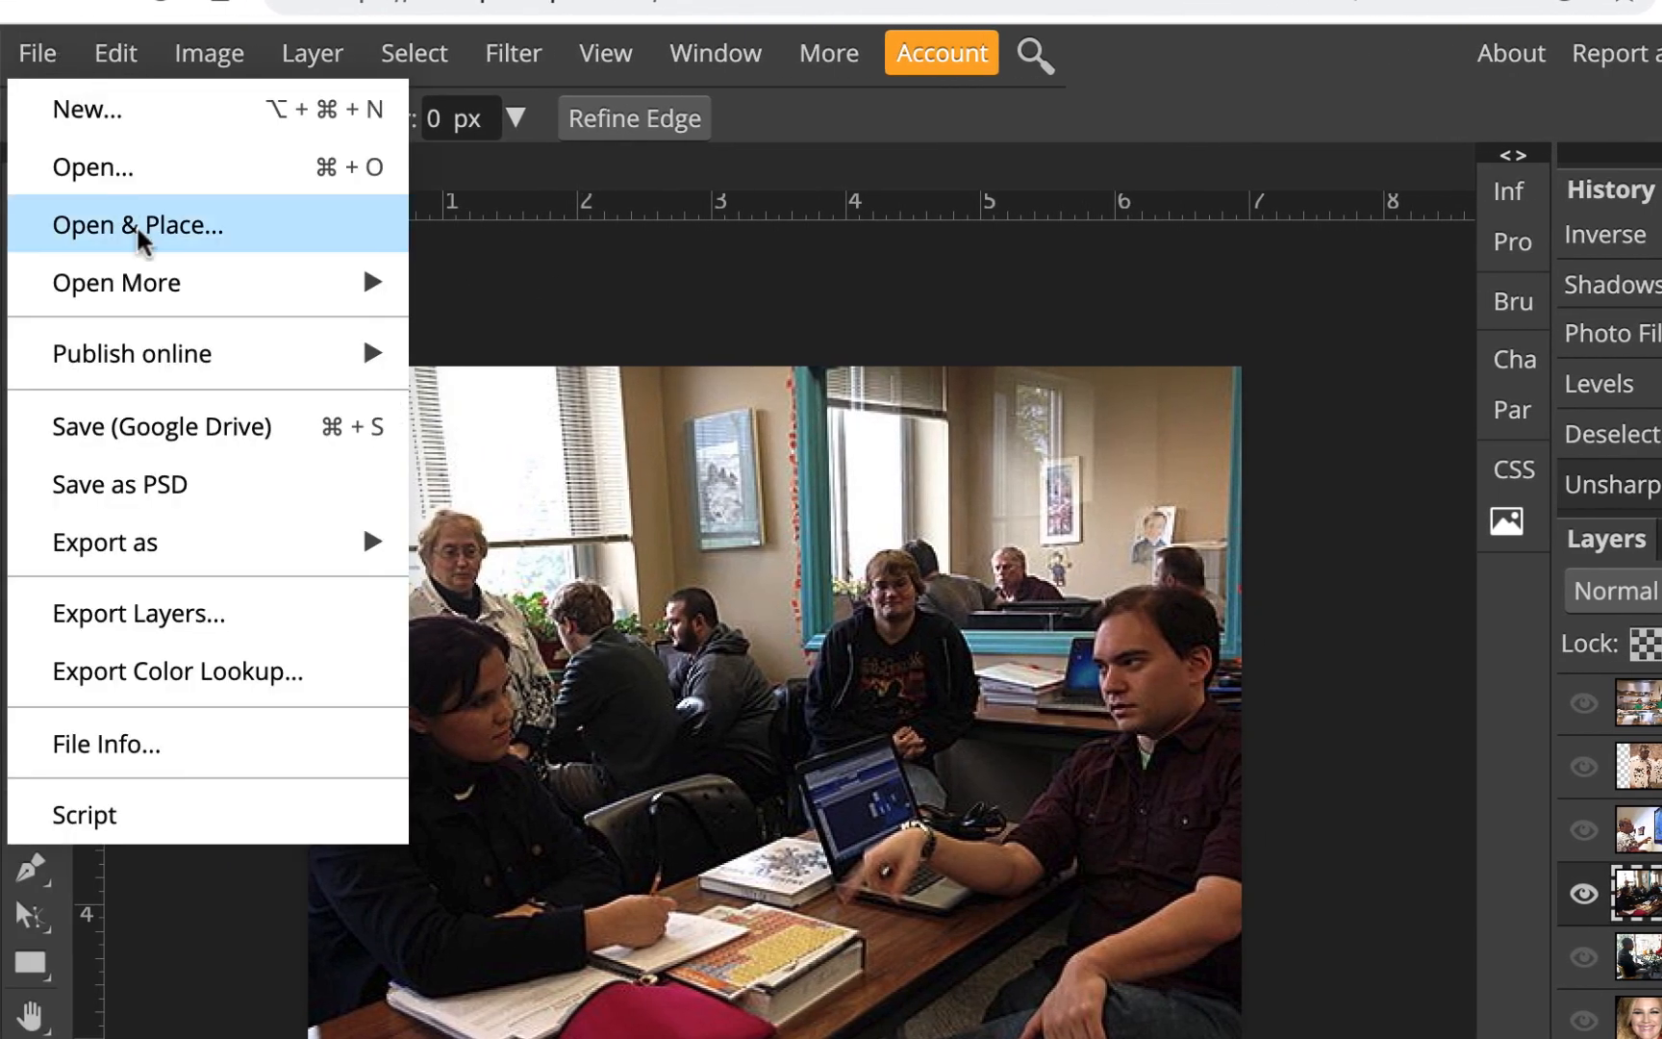
click(173, 432)
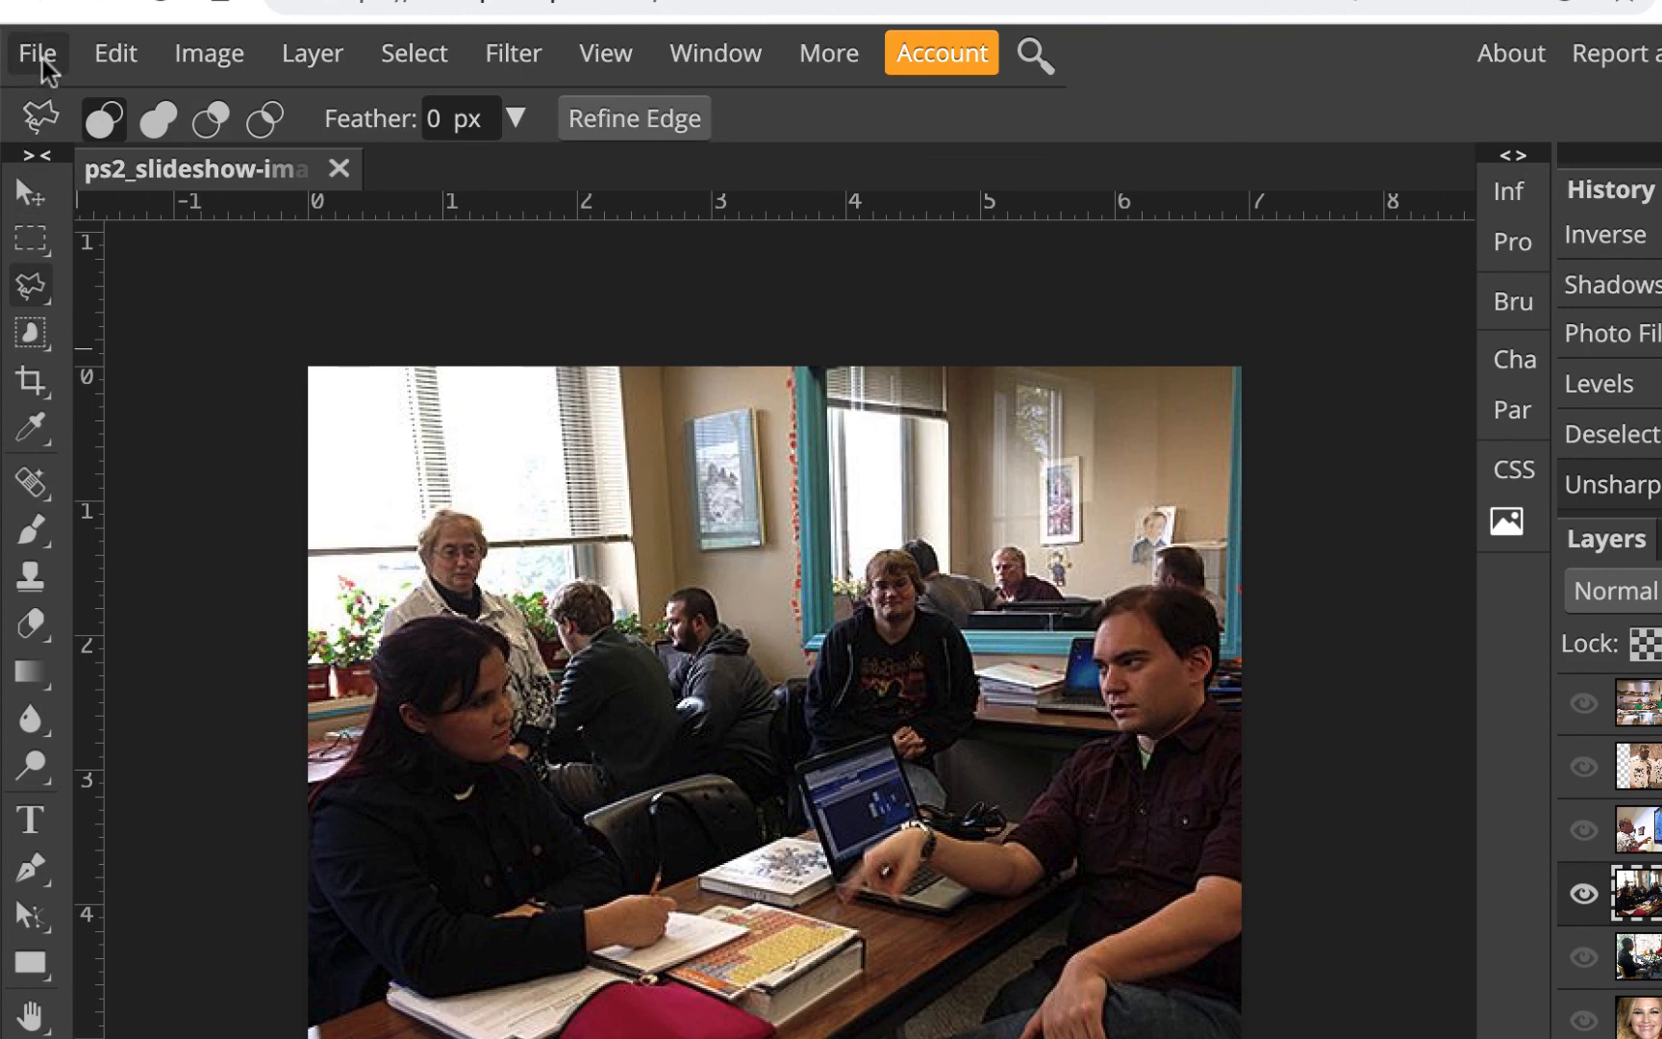
click(41, 58)
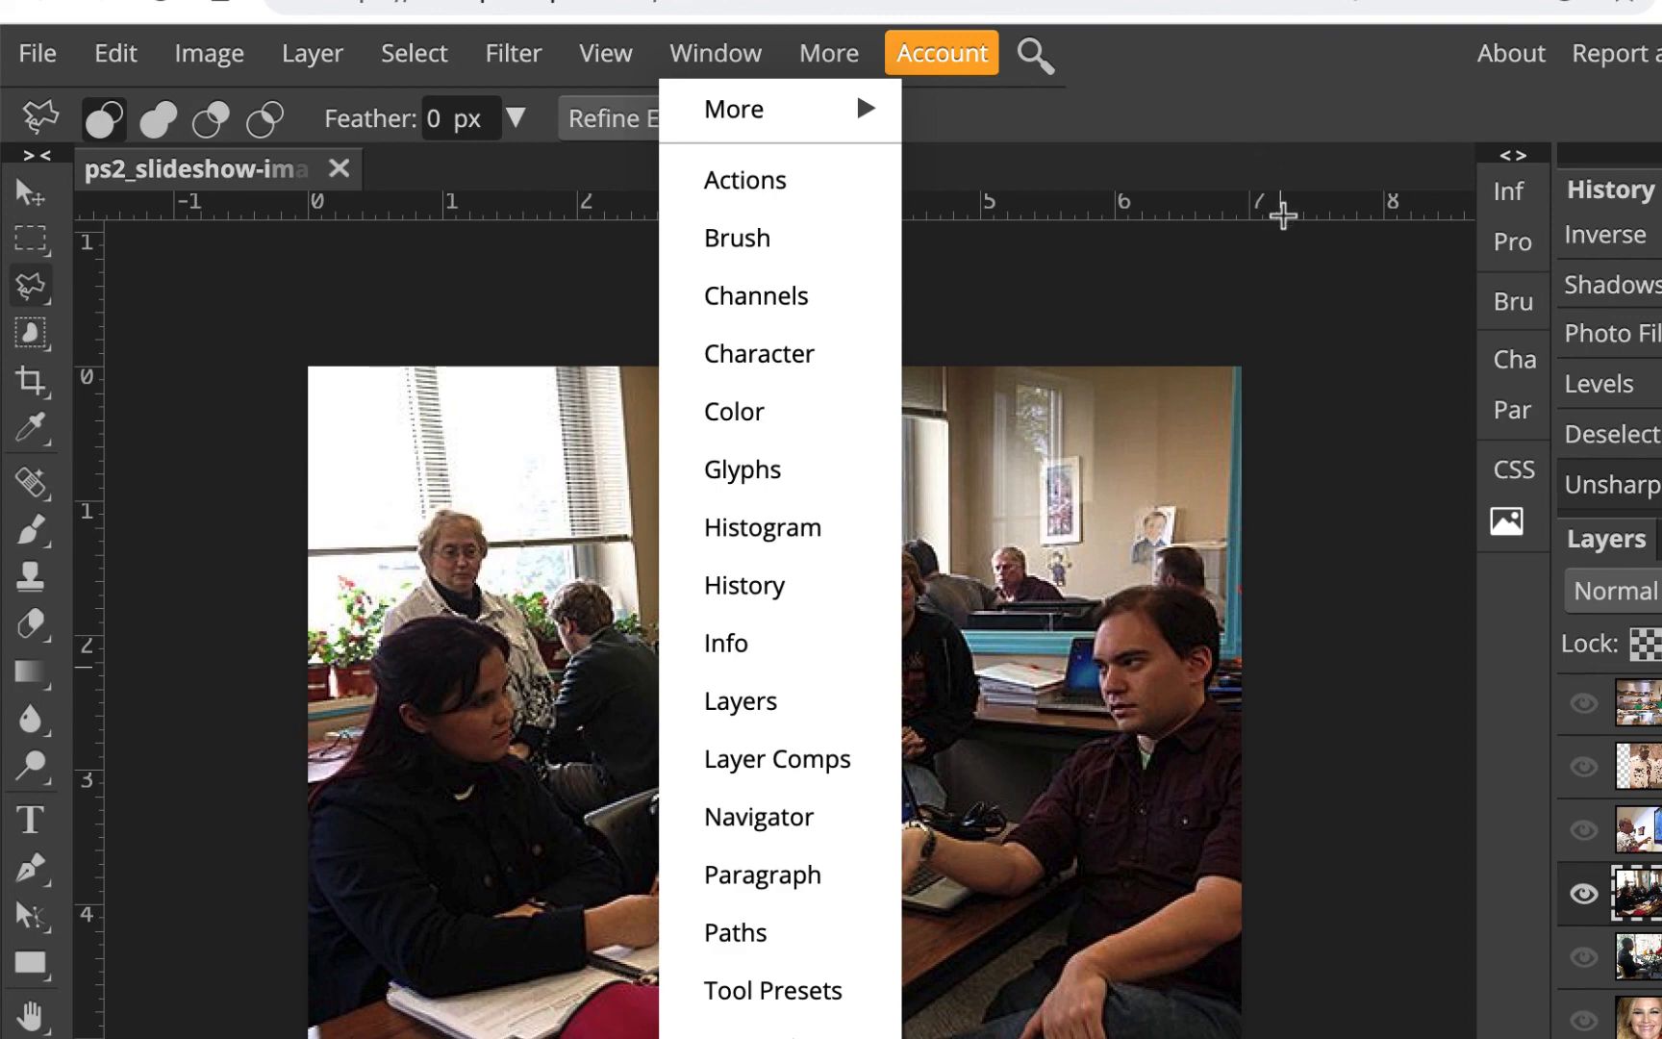
key(Escape)
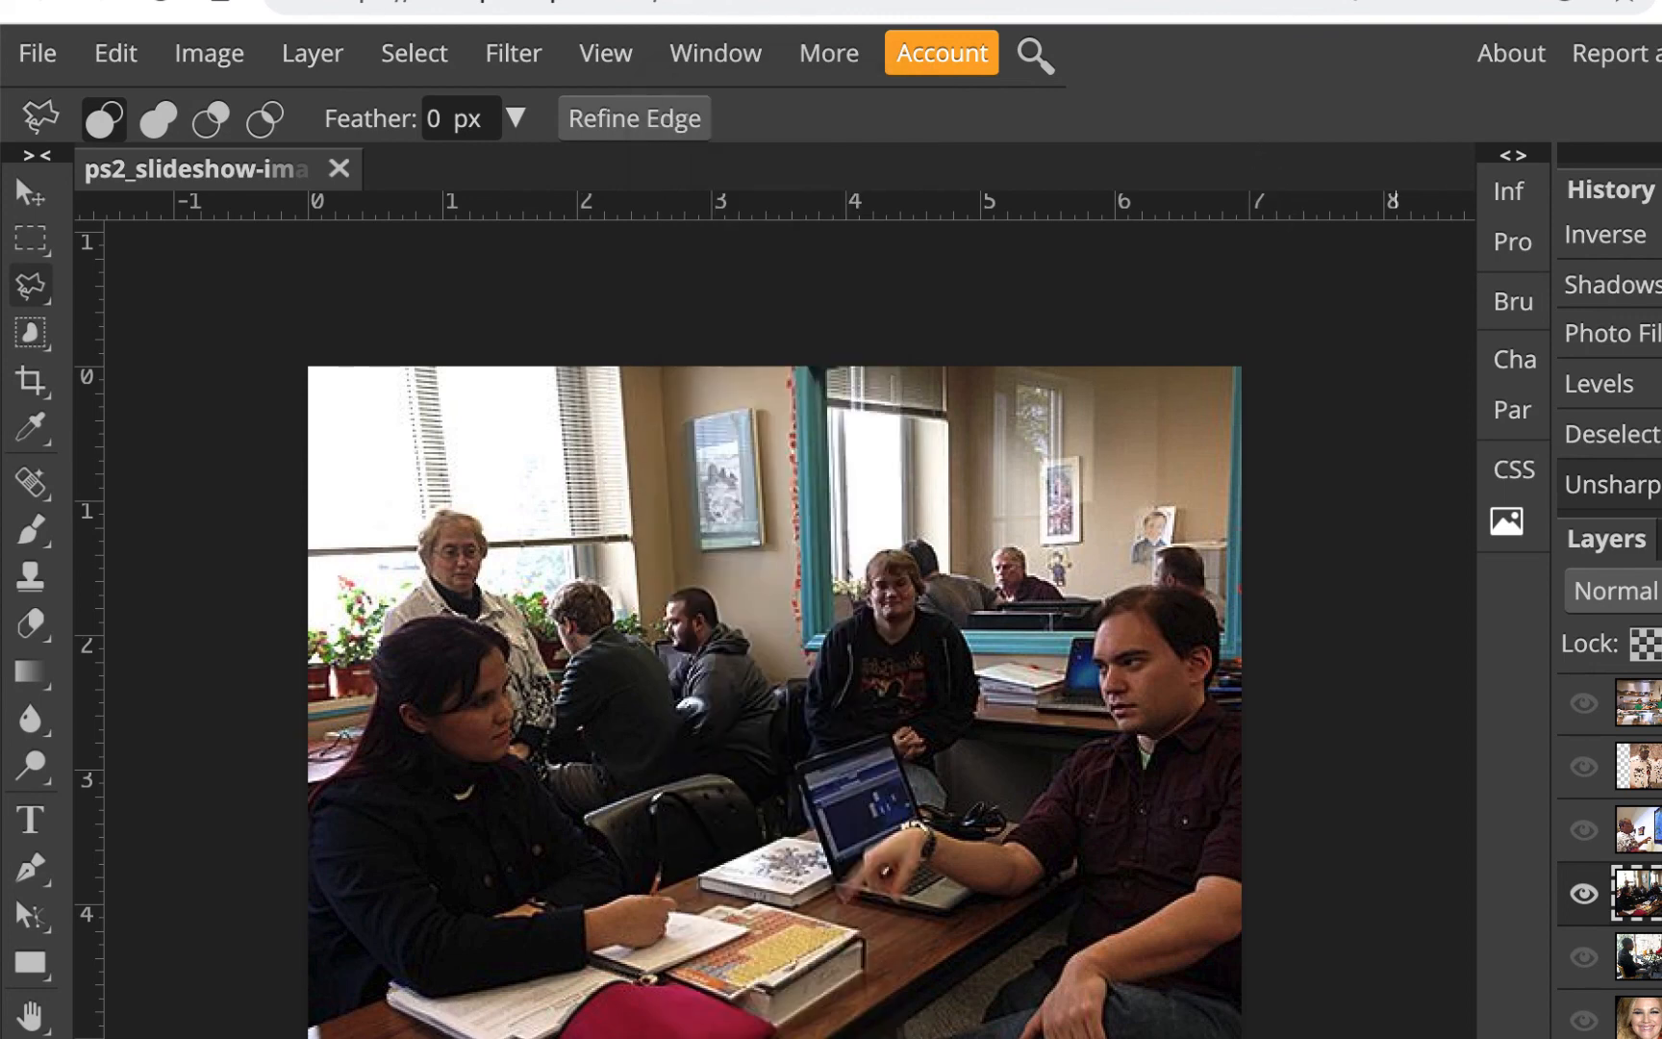